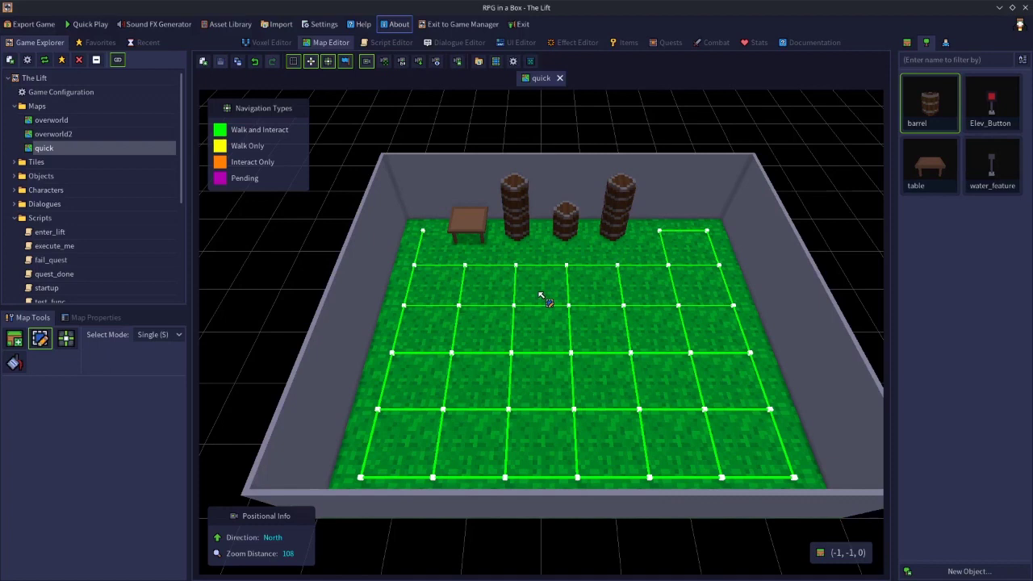
Set the gameplay camera type to First-Person in the game configuration, leave the mouse look limit off, and apply the settings.
double_click(65, 93)
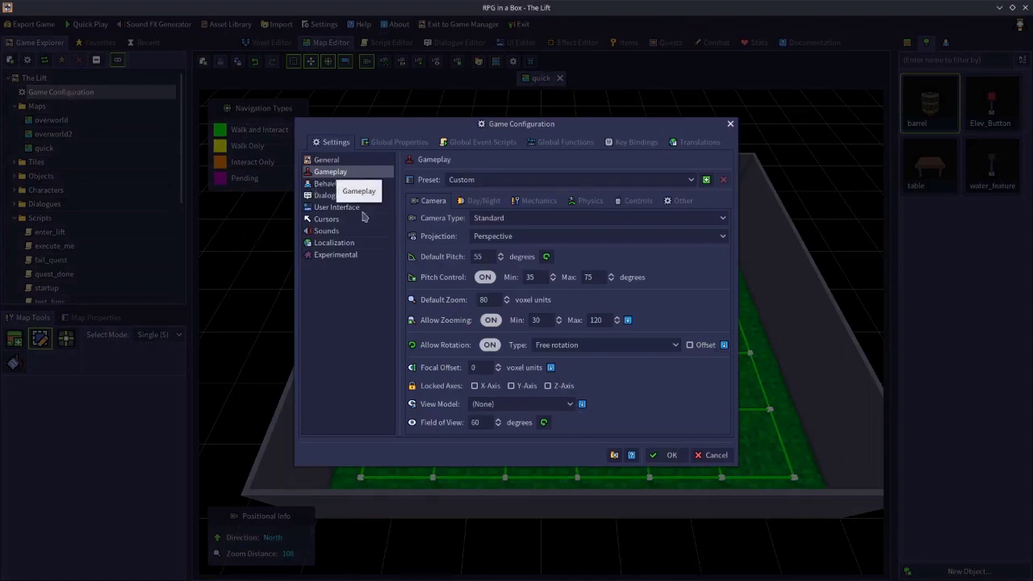
click(498, 220)
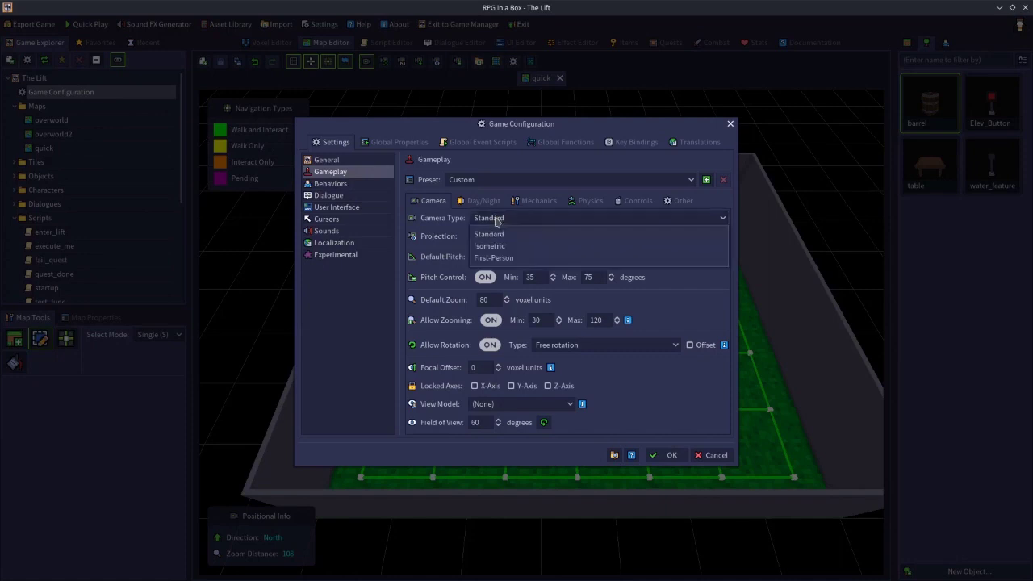
click(503, 258)
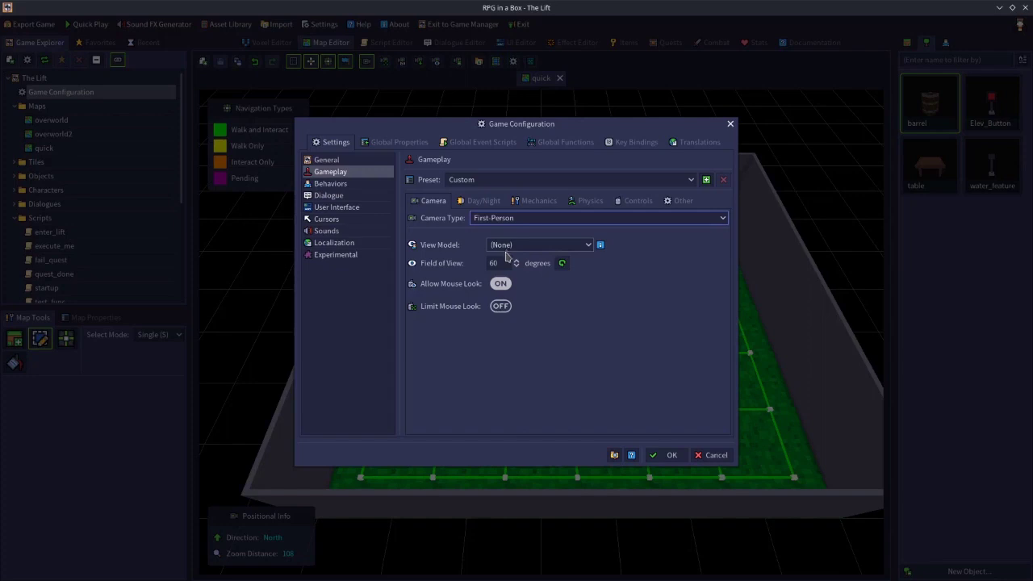
click(504, 263)
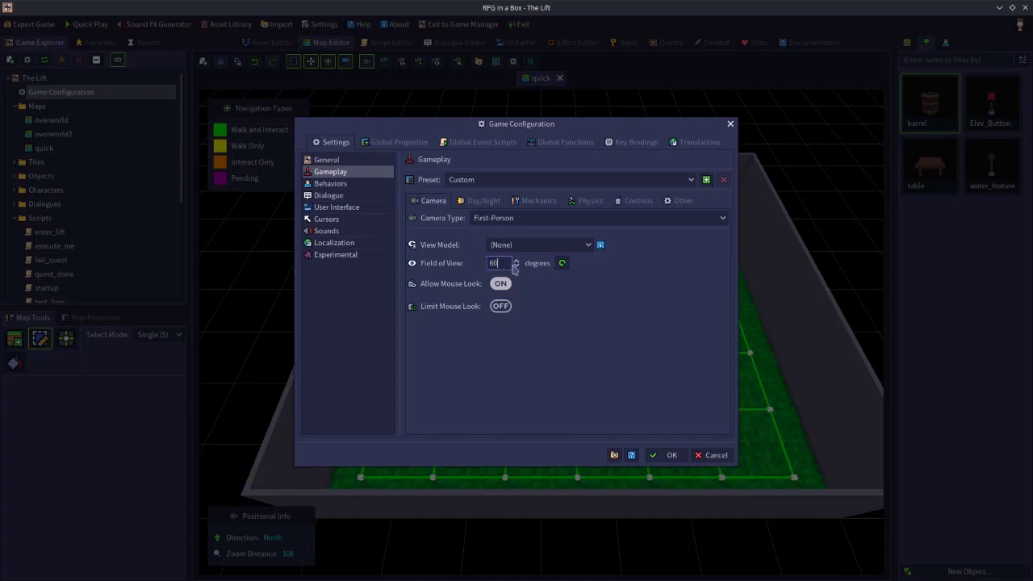
click(500, 307)
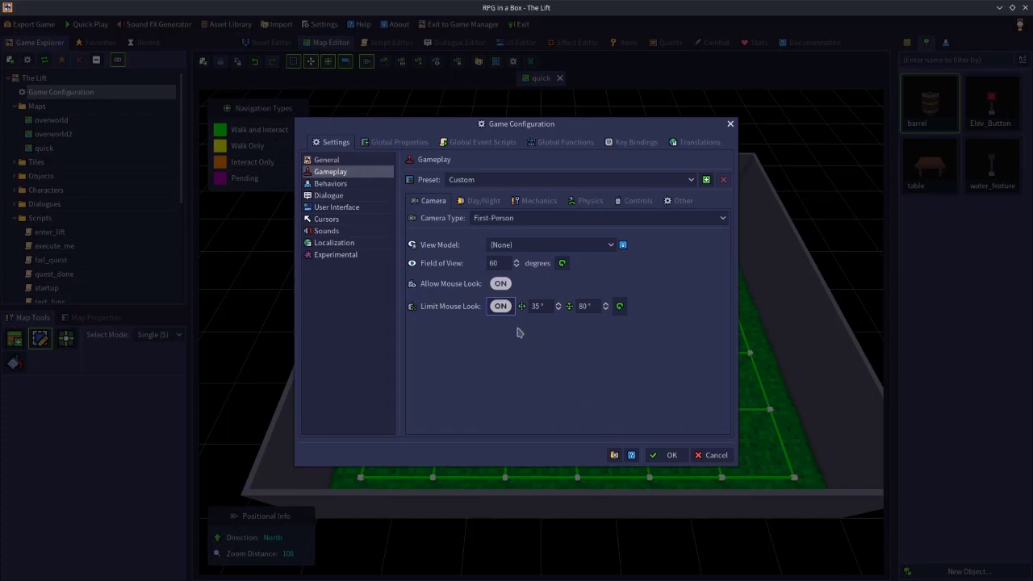
click(497, 308)
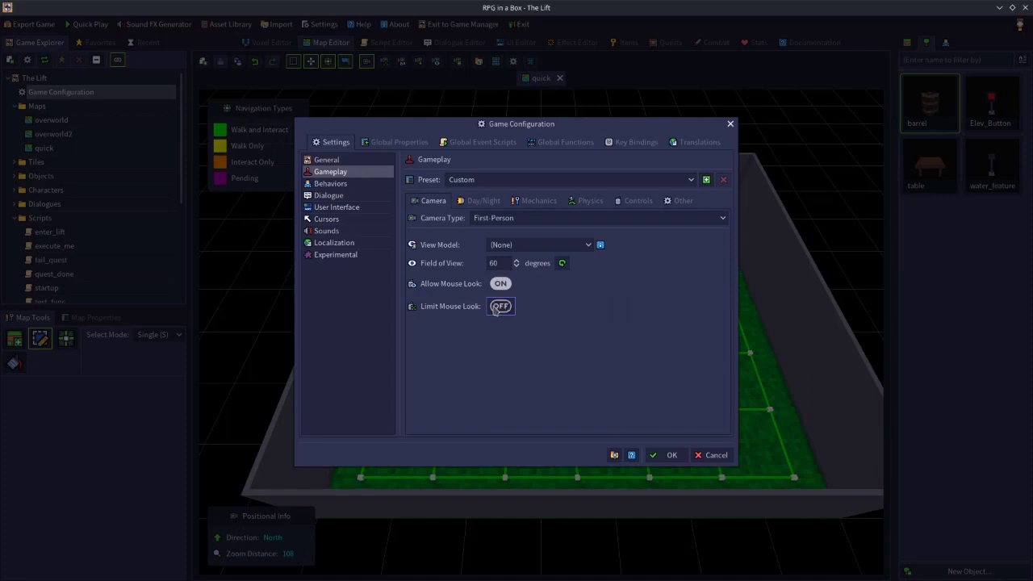
click(672, 456)
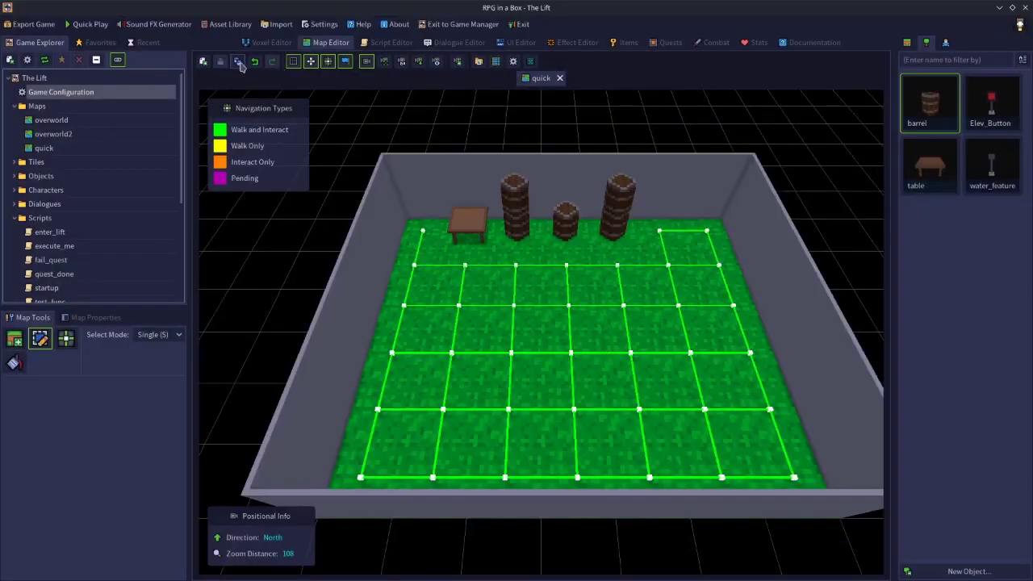
Playtest the game, look and walk around the room in first person, and return to the editor.
click(91, 25)
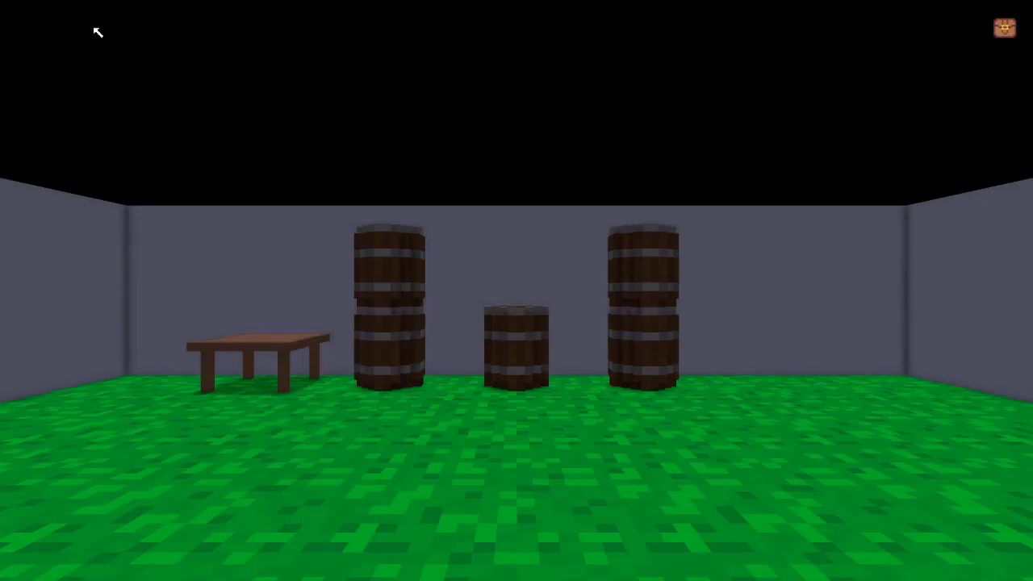
click(97, 32)
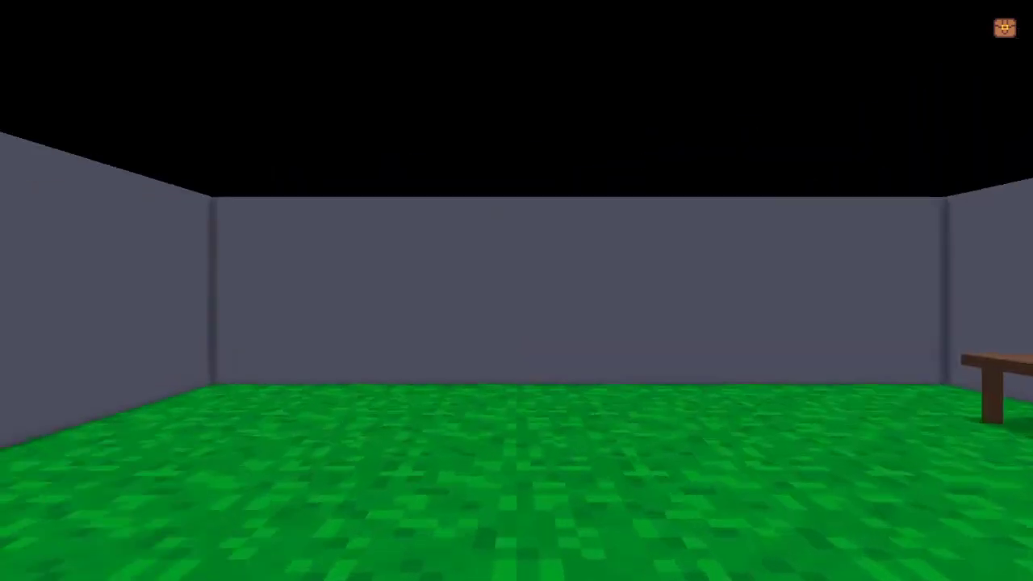
key(w)
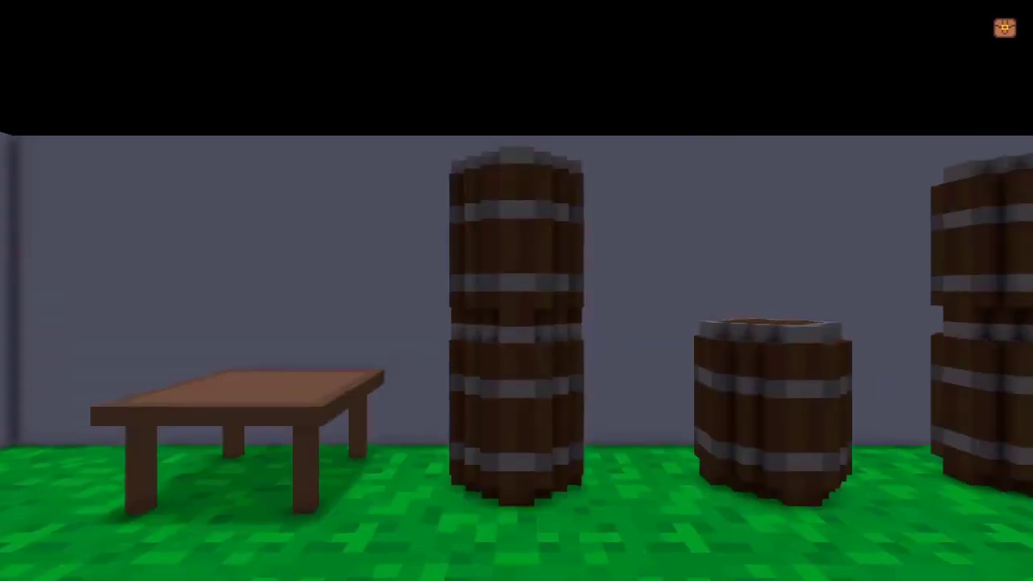
key(w)
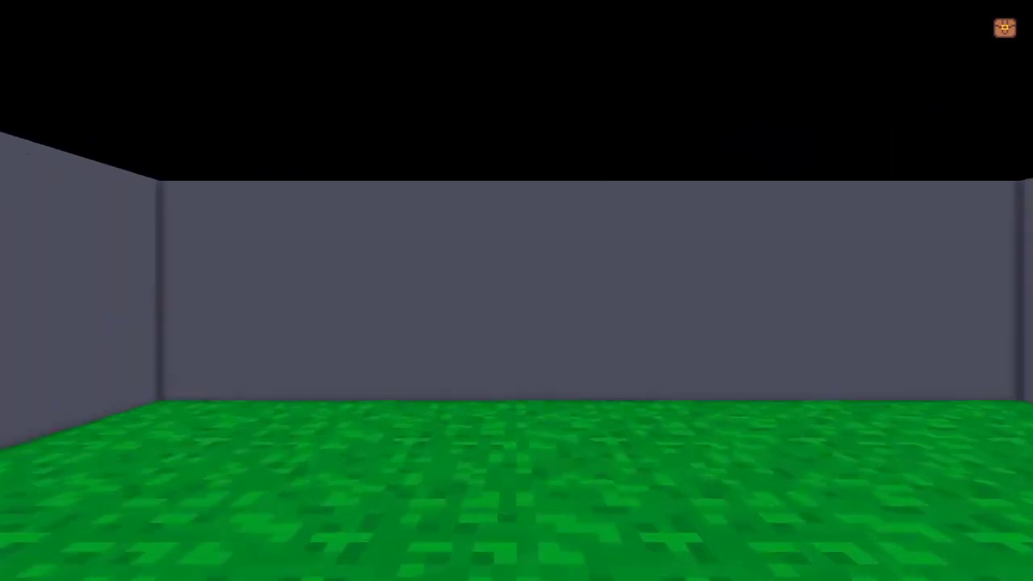
key(s)
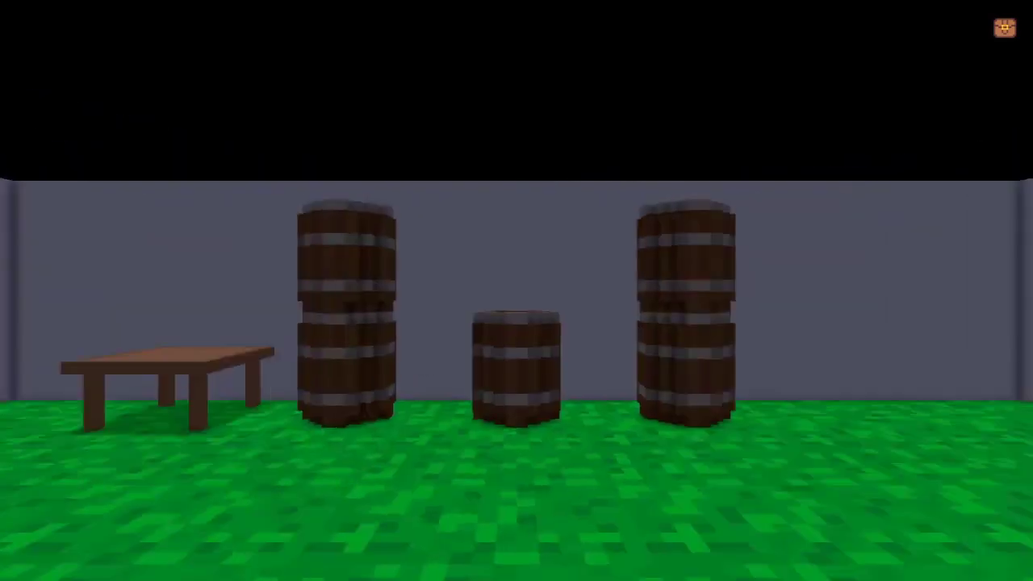
key(Escape)
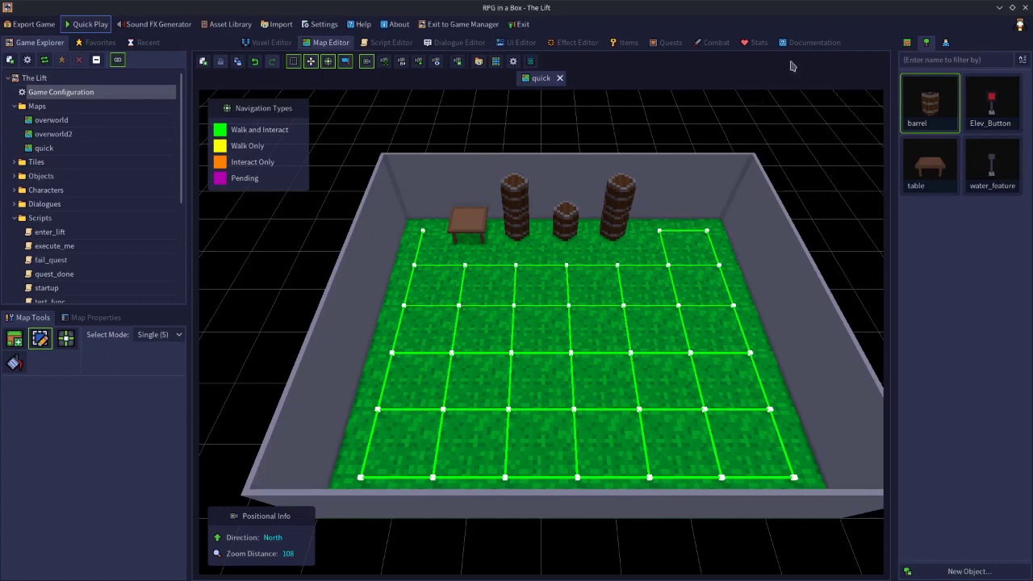
Show the character list and check the assigned player character in the general game configuration.
click(945, 45)
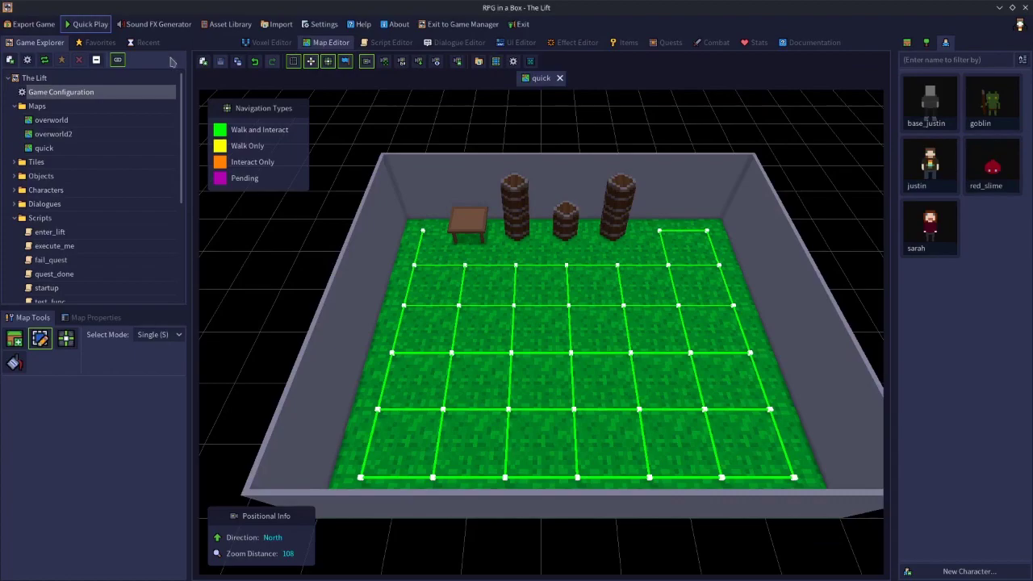
double_click(79, 95)
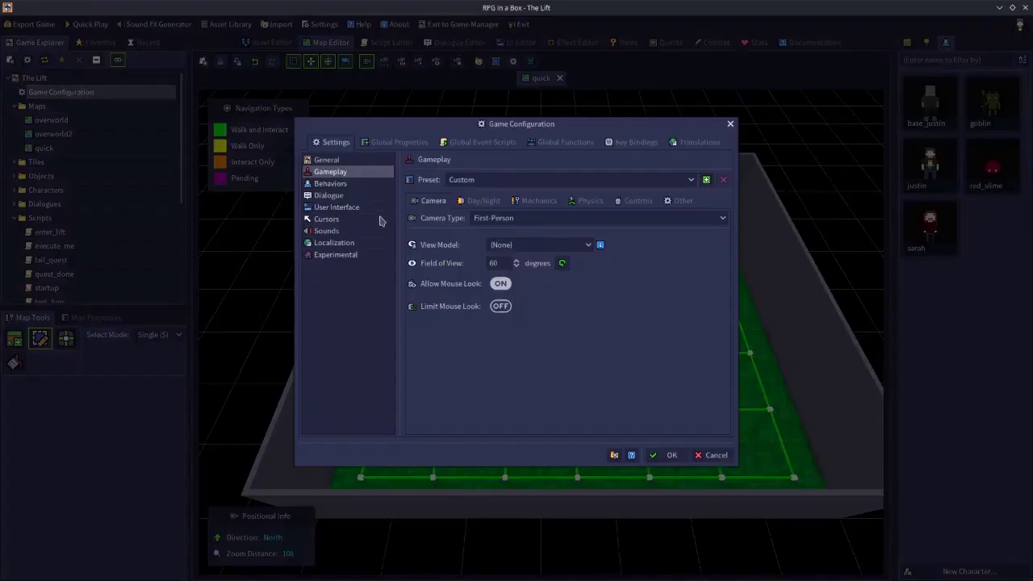
click(326, 161)
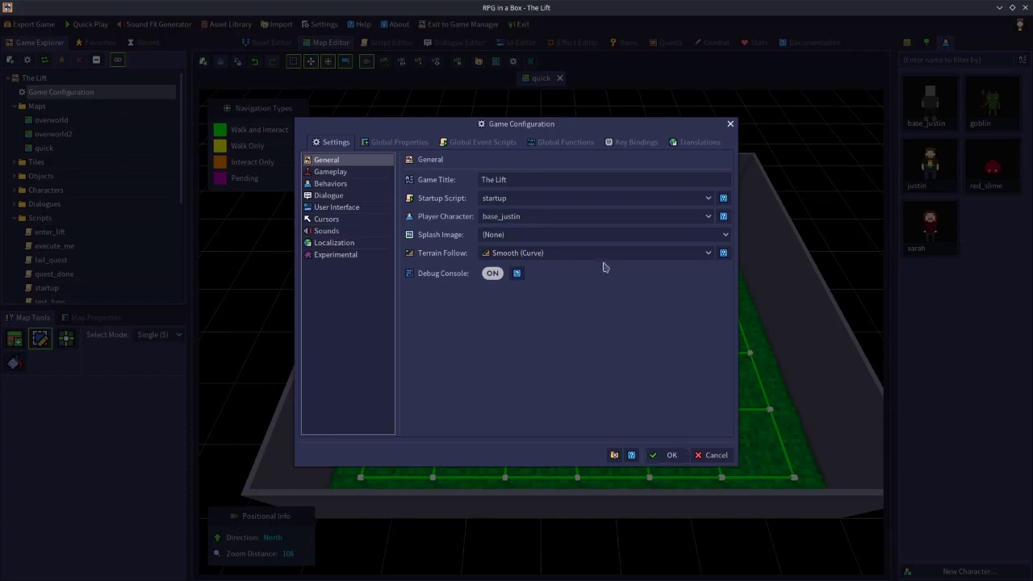
click(665, 455)
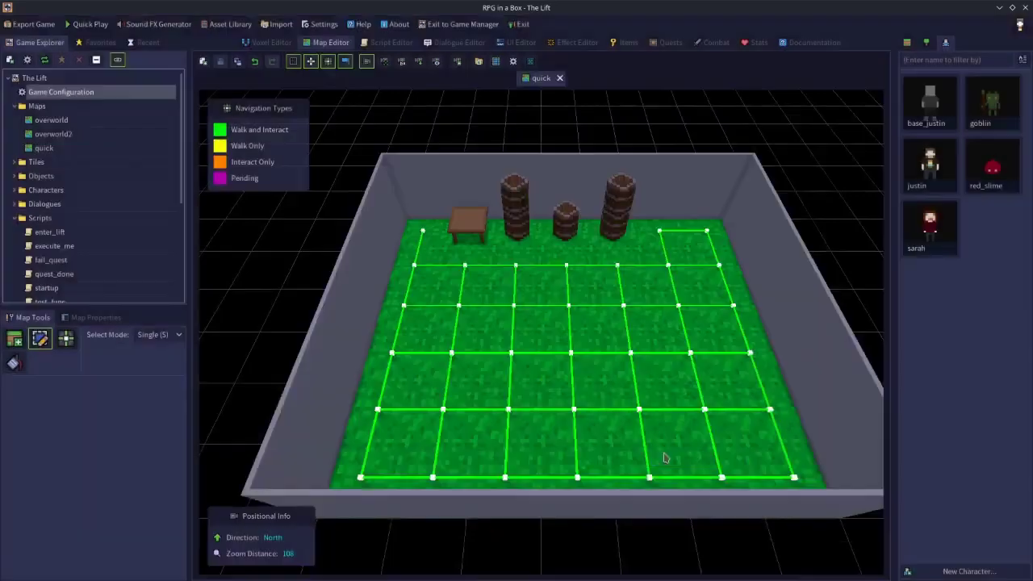
Try placing base_justin characters on the grass of the quick map and undo the placement.
click(944, 115)
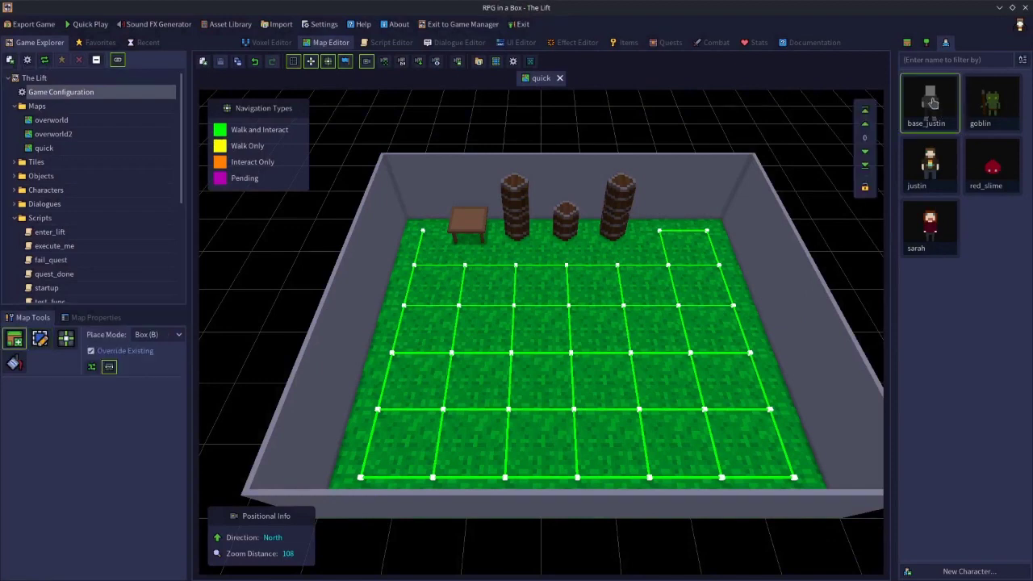
click(579, 319)
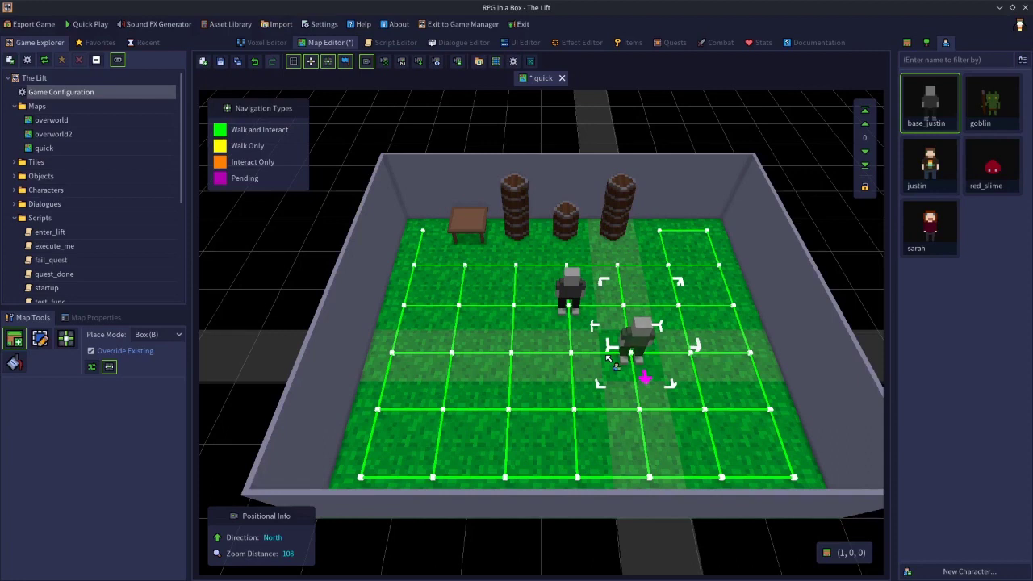
key(ctrl+z)
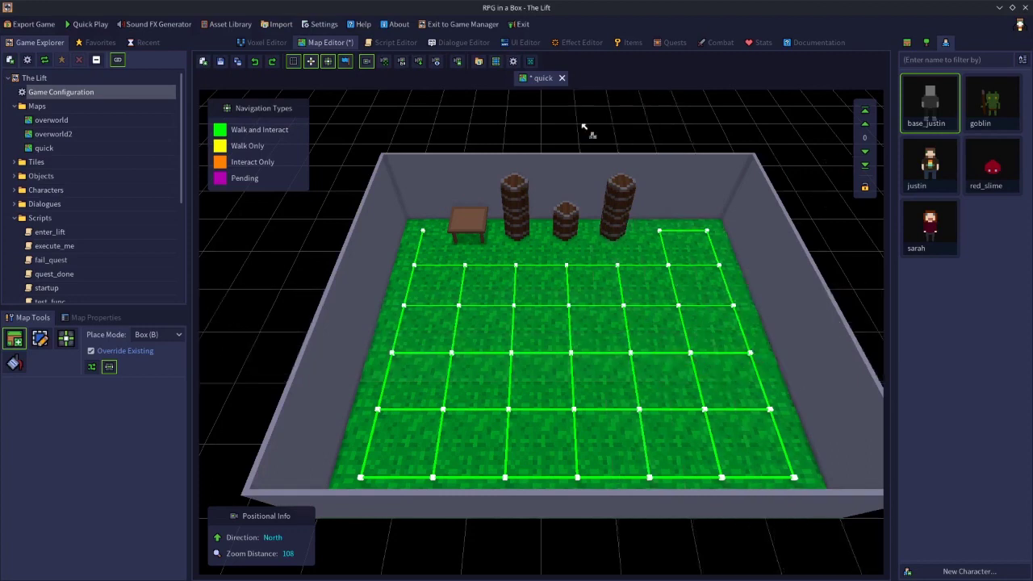
Examine the view model choices in the gameplay camera settings and close the game configuration.
double_click(81, 94)
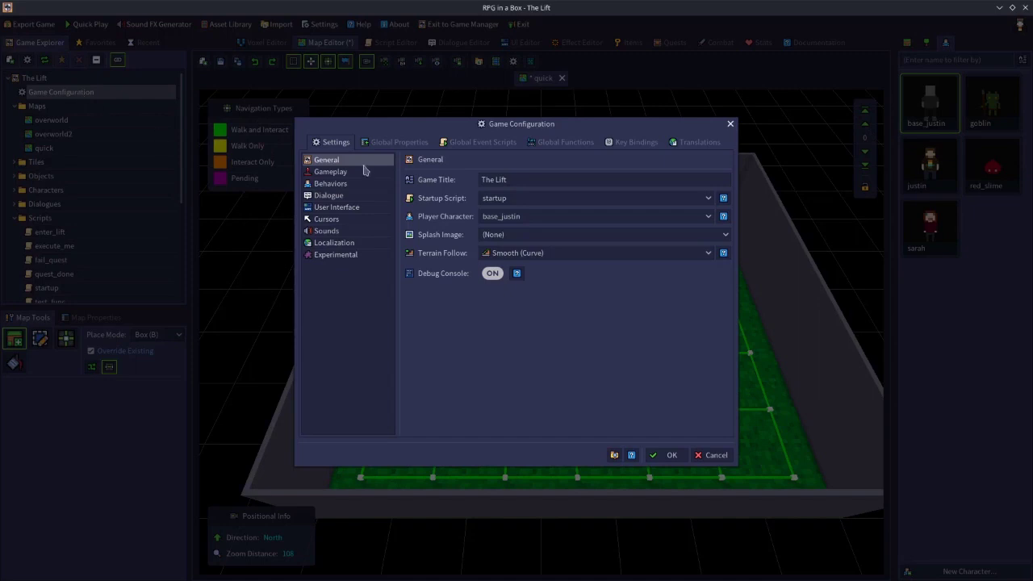
click(330, 172)
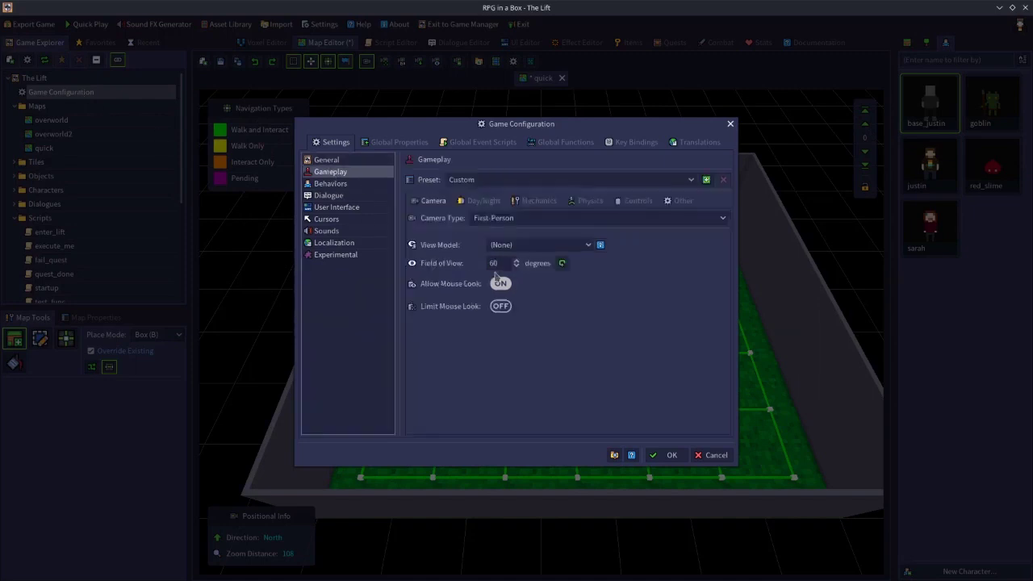
click(498, 244)
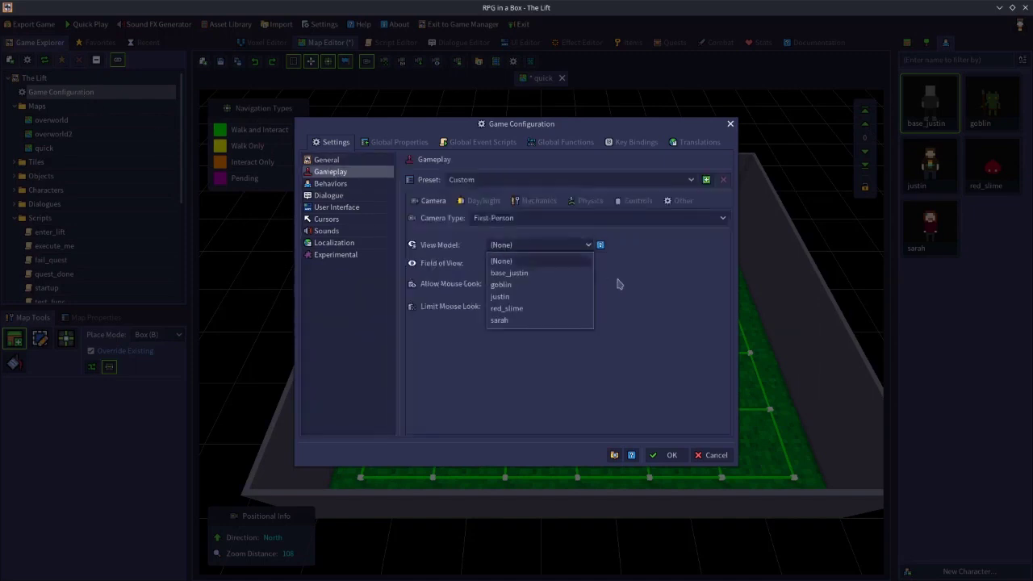
click(657, 292)
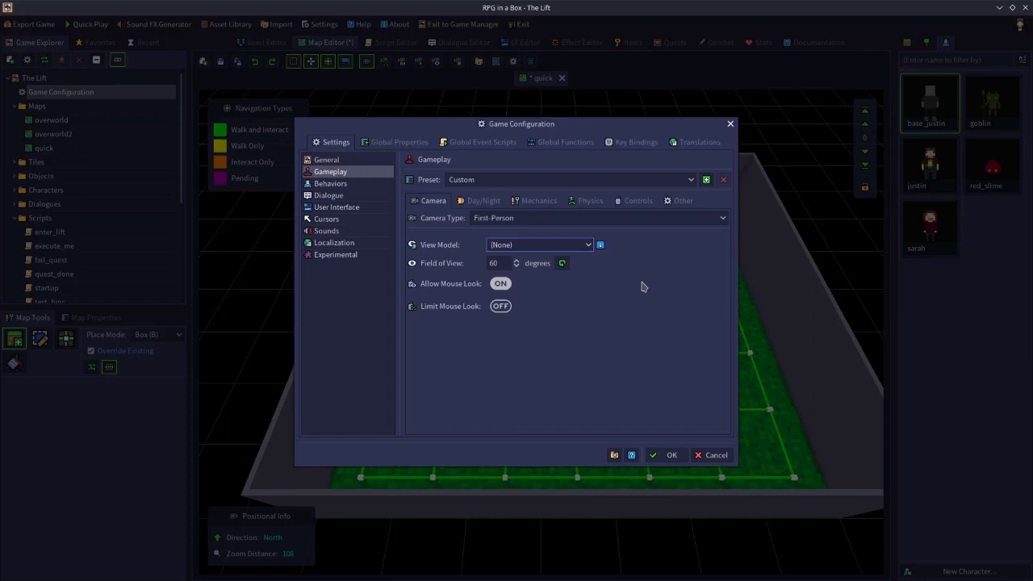
click(669, 456)
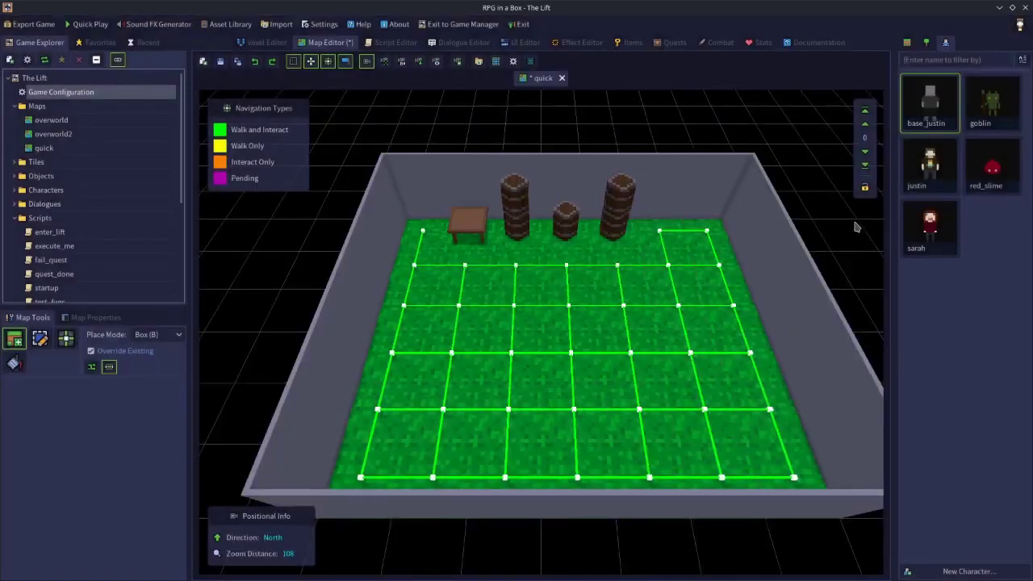
Open the base_justin character model for editing and check it from the back and the front.
double_click(926, 105)
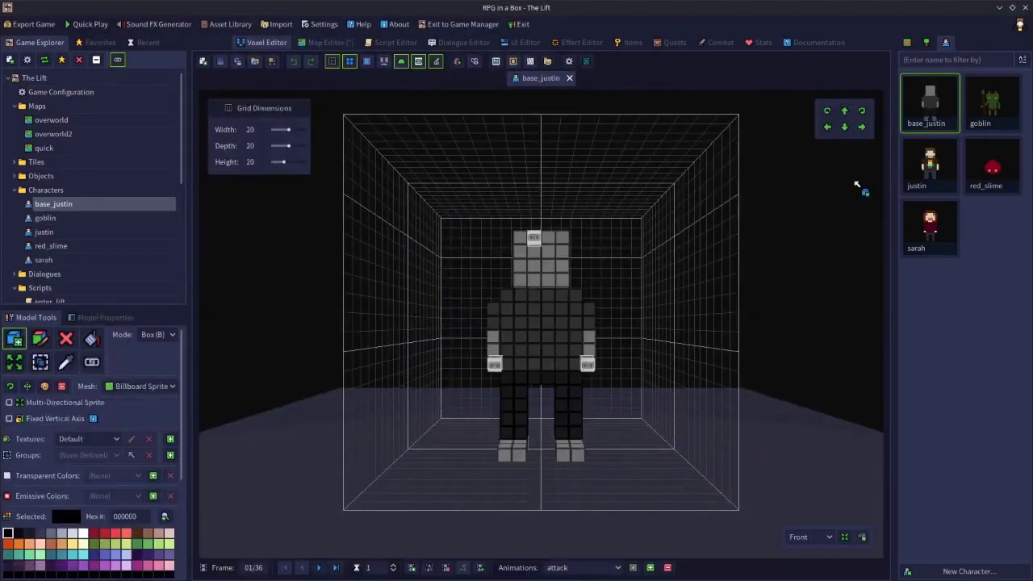
middle_drag(764, 231, 667, 368)
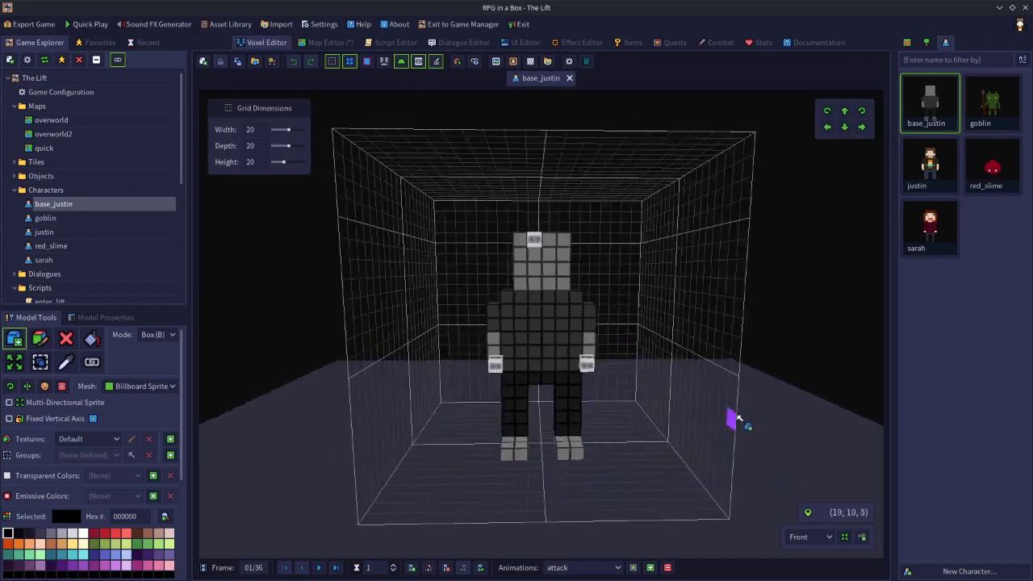
click(808, 539)
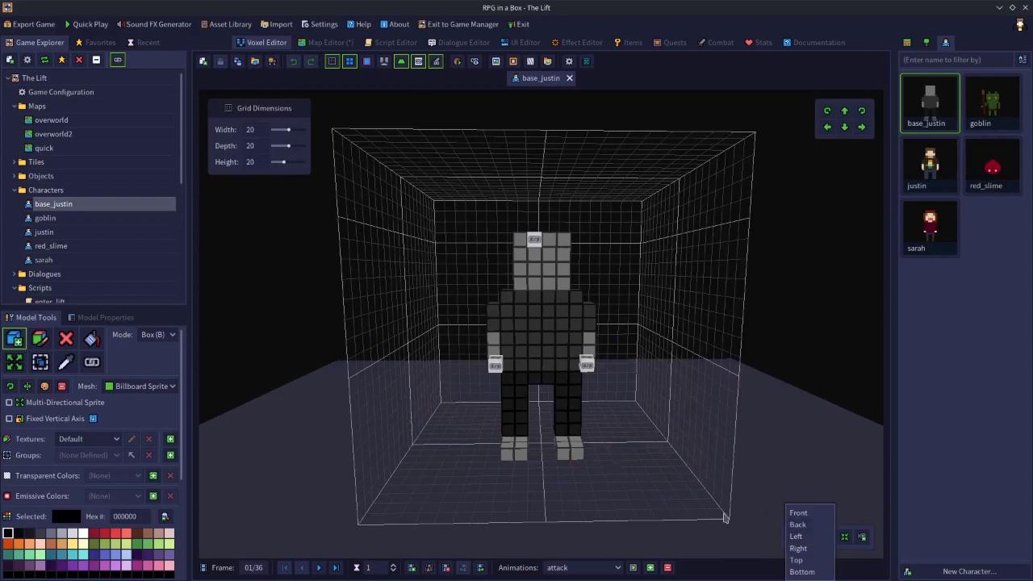
click(798, 525)
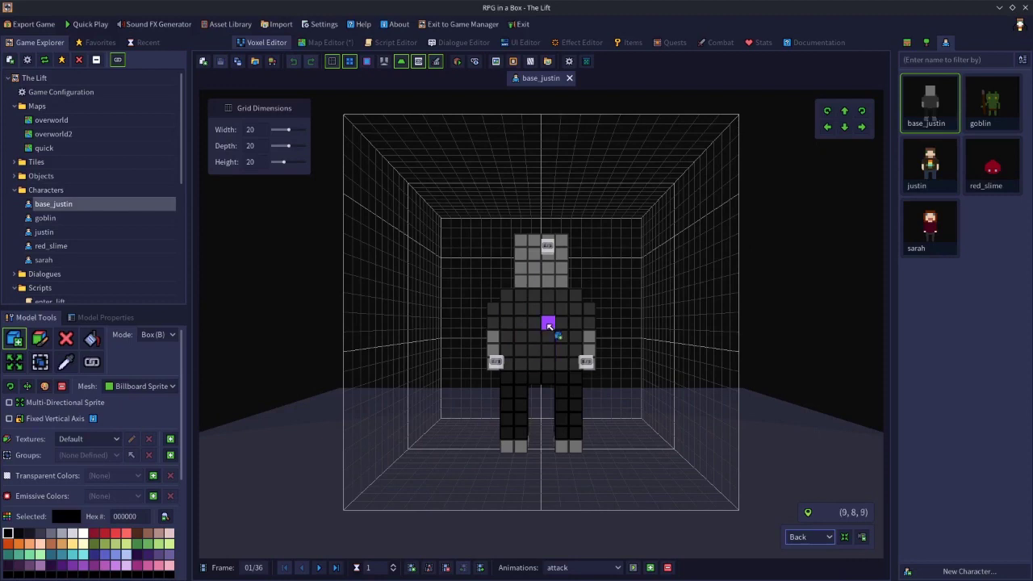
click(804, 537)
click(804, 511)
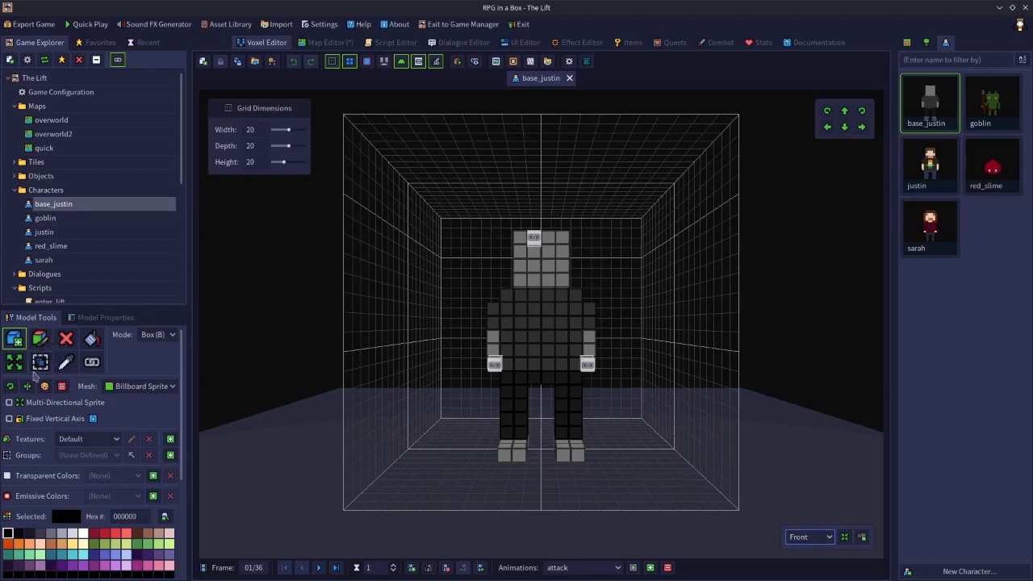
Paint two eye voxels on the front of the character's head in green 6ab360.
click(40, 338)
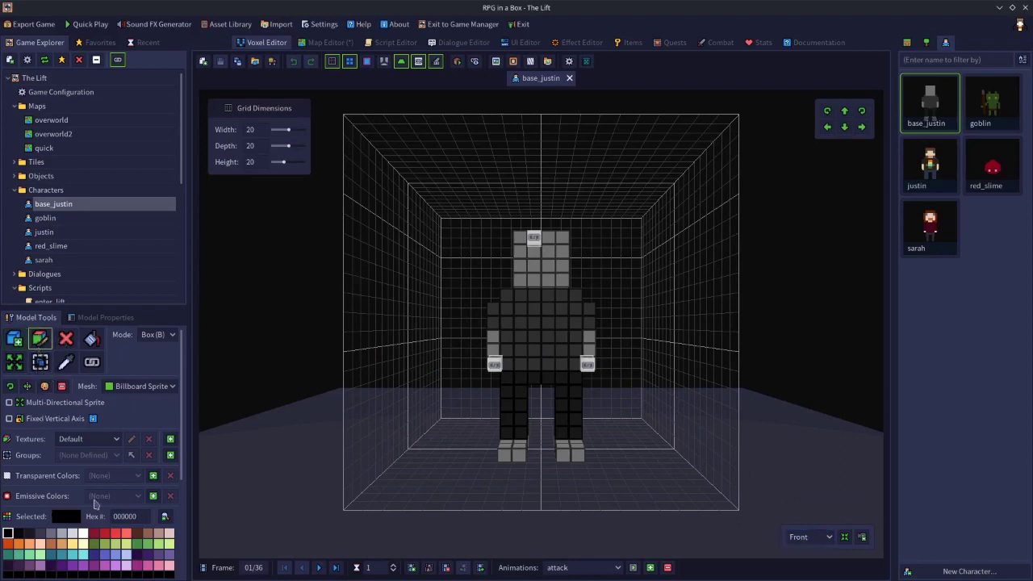
click(148, 543)
click(519, 252)
click(568, 254)
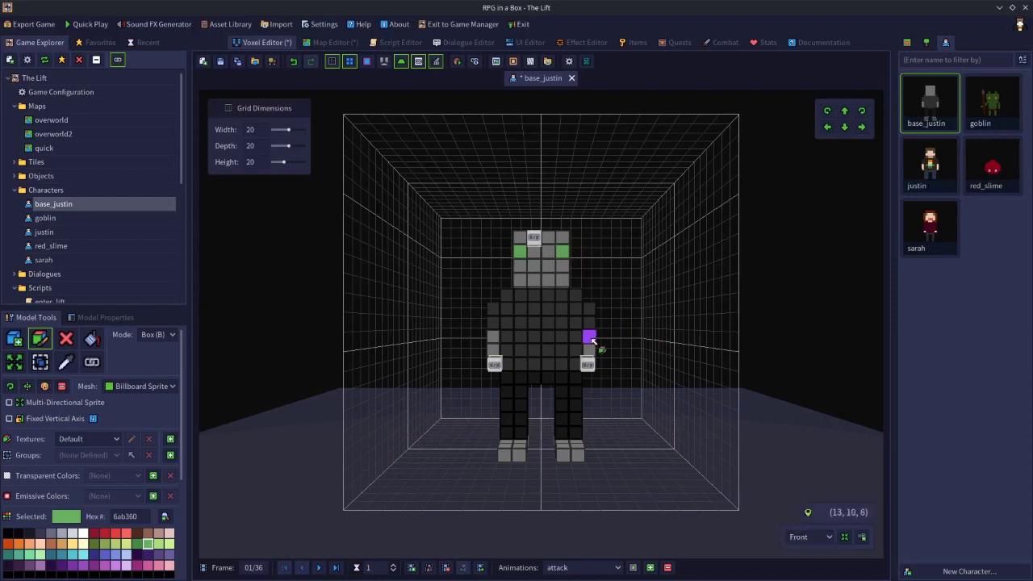
Inspect the painted character model from its back and left views.
click(805, 536)
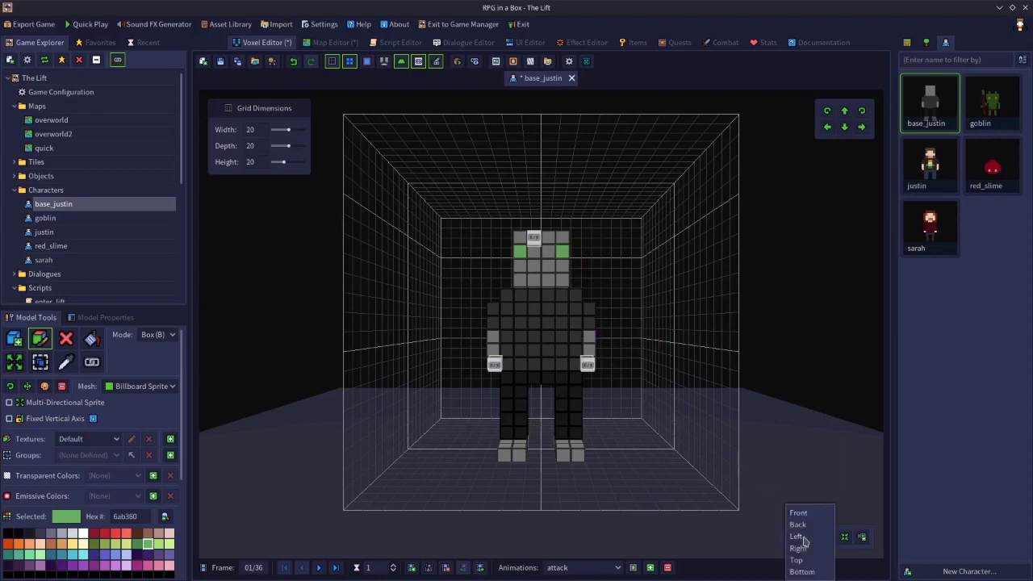
click(798, 525)
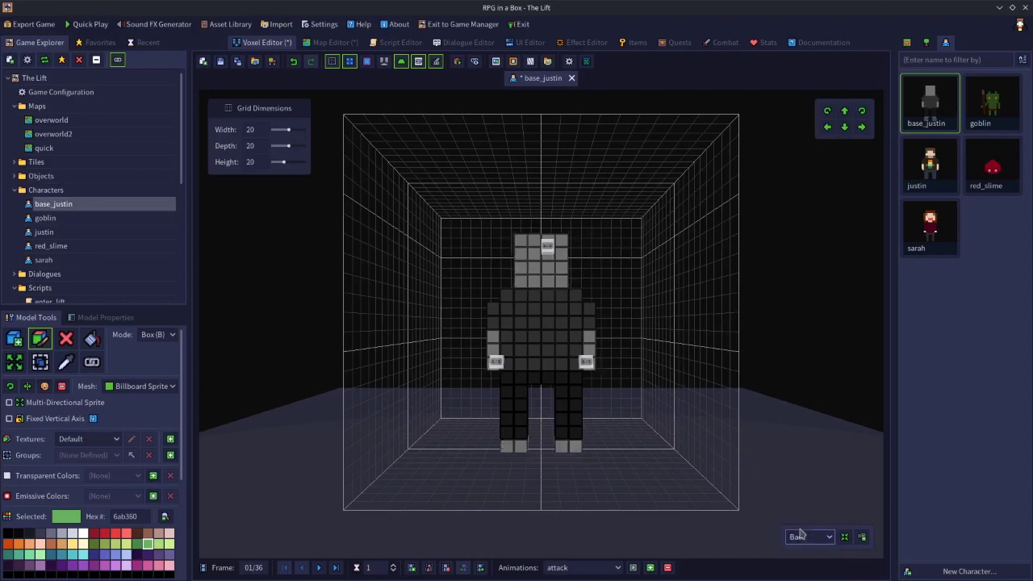
click(807, 537)
click(800, 535)
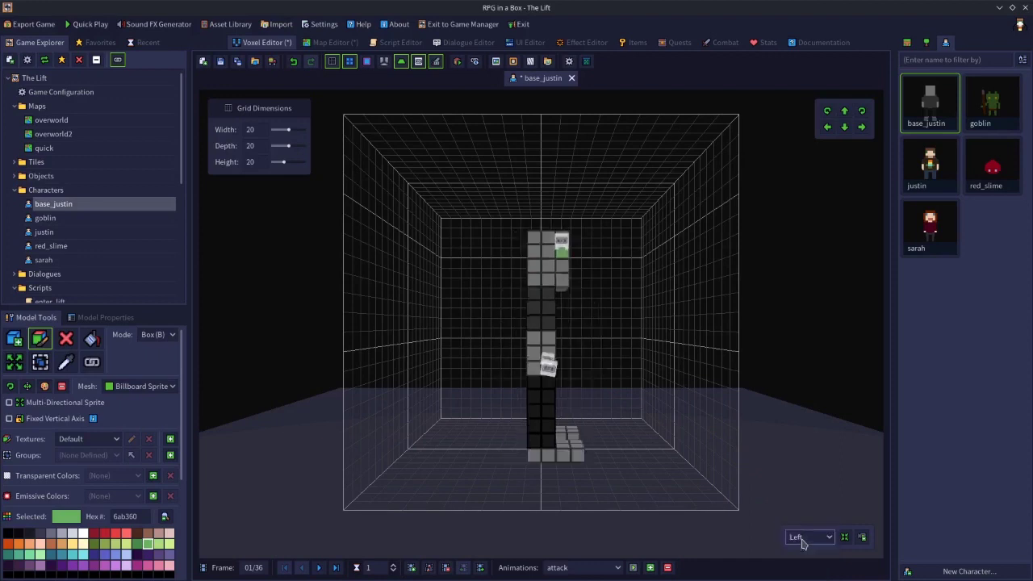
Inspect the base_justin model from its right, top and bottom views, and return to the front view.
click(816, 541)
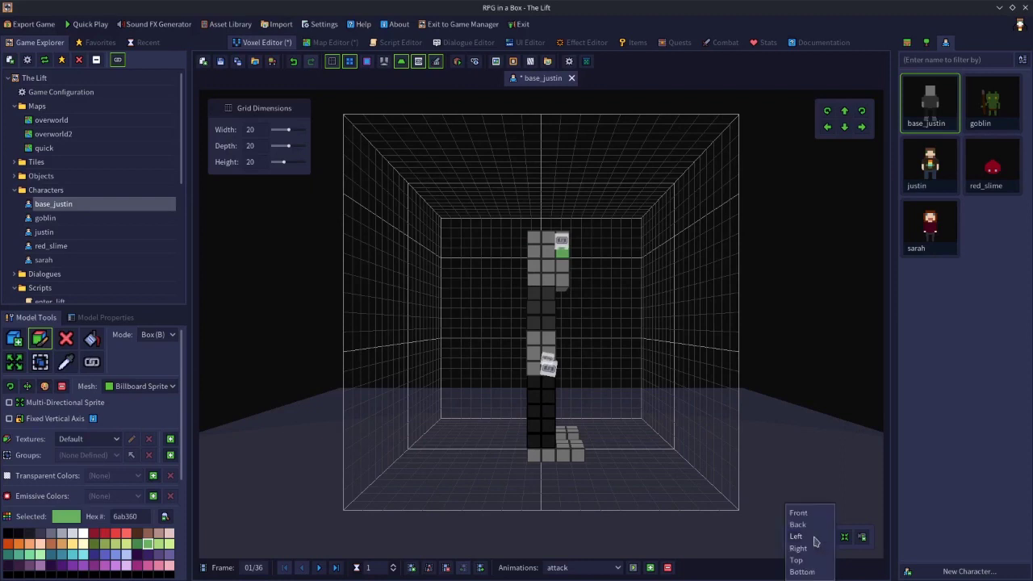
click(806, 550)
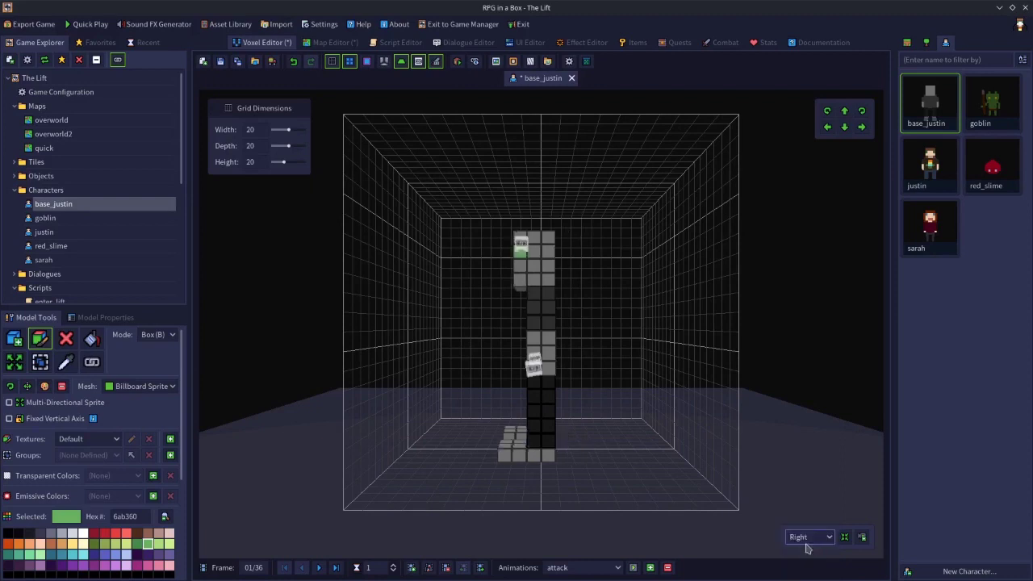
click(807, 539)
click(798, 560)
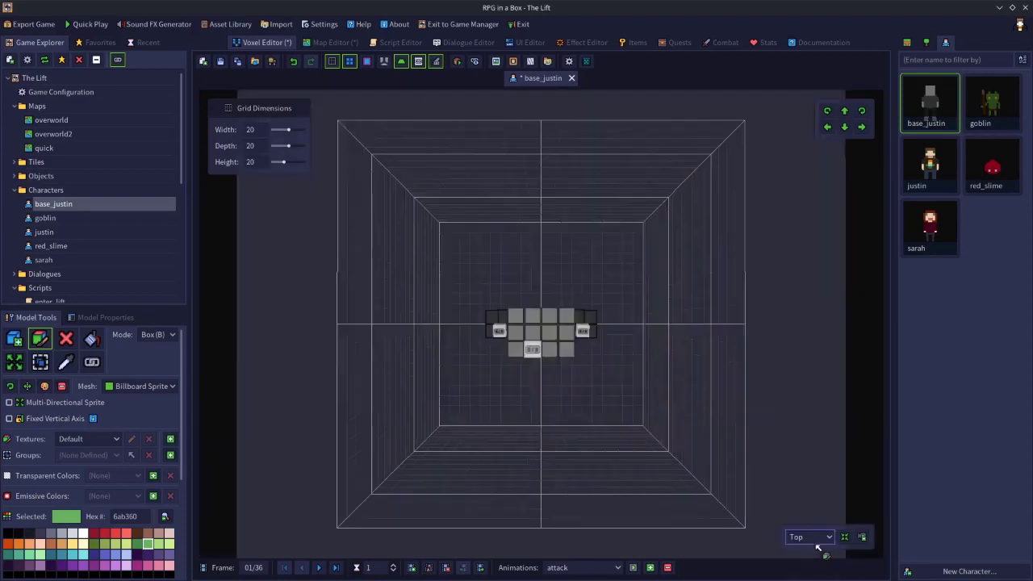
click(816, 542)
click(806, 572)
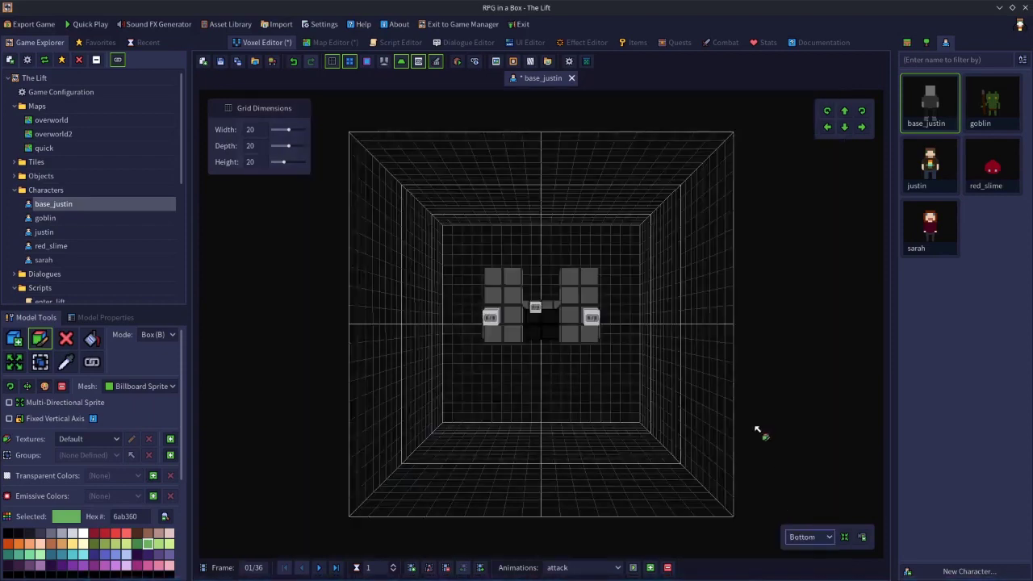
click(801, 537)
click(798, 513)
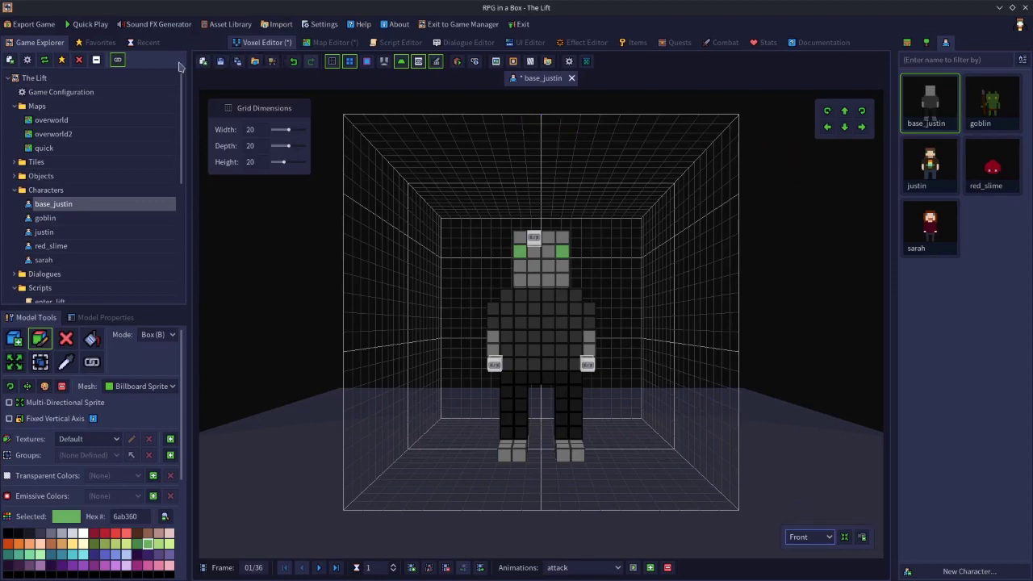
Start a new voxel-based resource of type Character and name it vmodel.
click(202, 62)
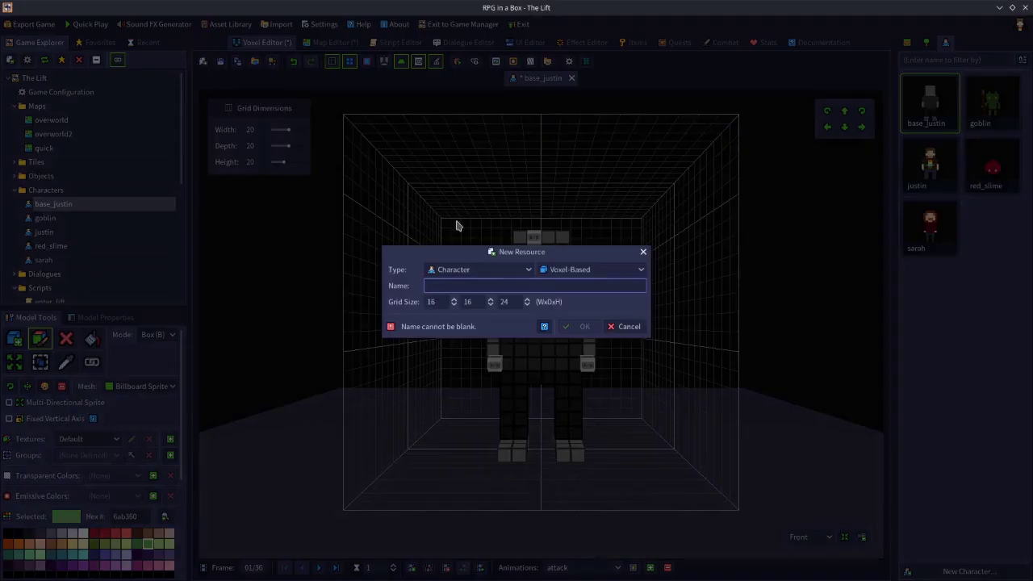
click(461, 272)
click(450, 298)
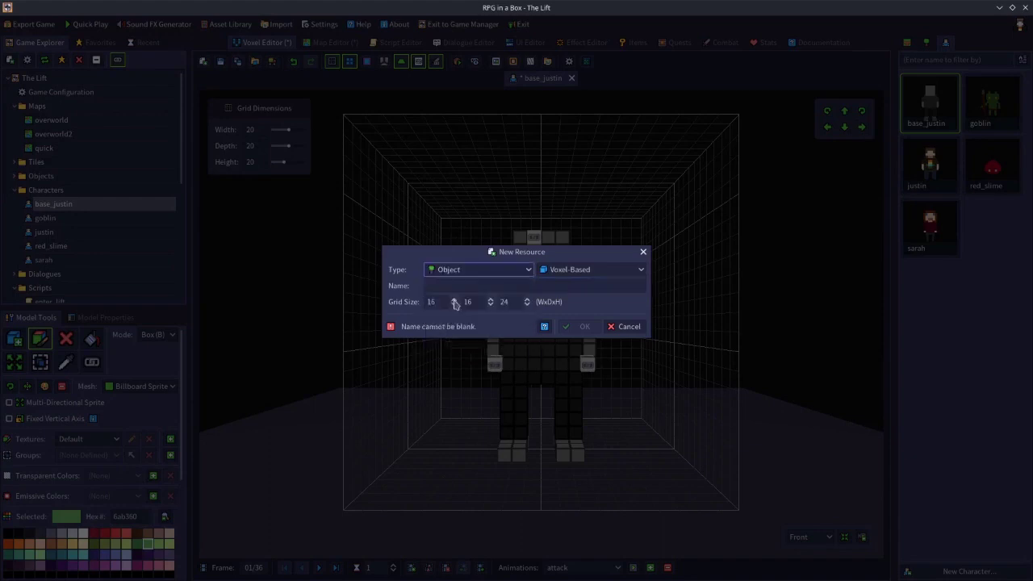
click(455, 273)
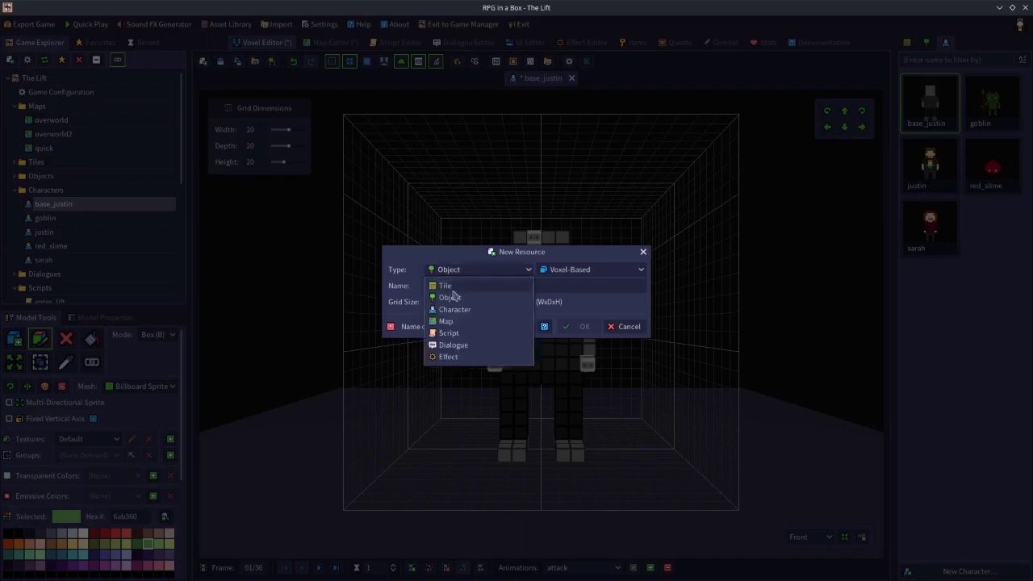
click(460, 309)
click(456, 284)
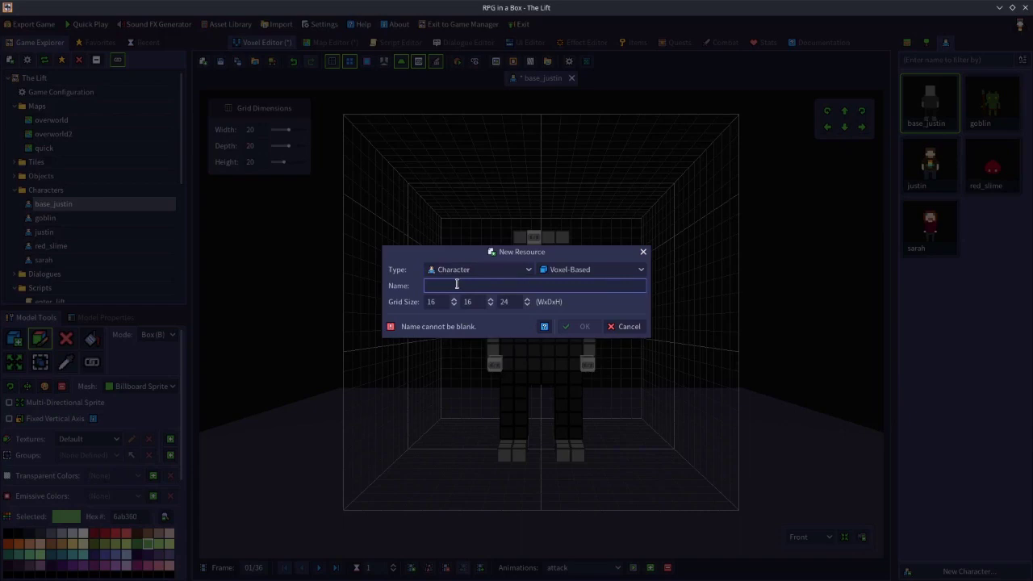
text(vmodel)
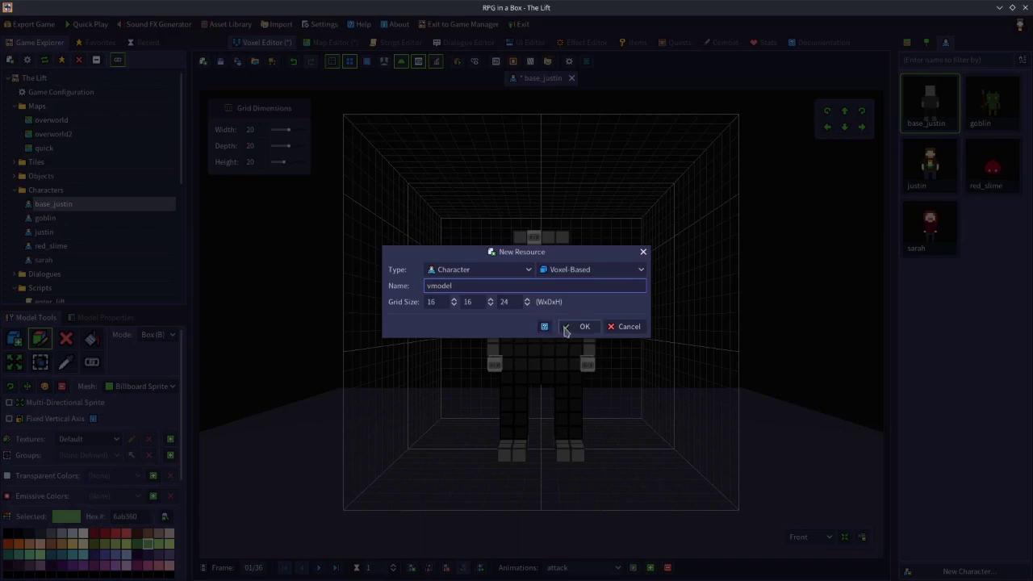
Set the new character's grid height to 16 and create it.
click(514, 301)
text(128)
key(BackSpace)
key(BackSpace)
key(BackSpace)
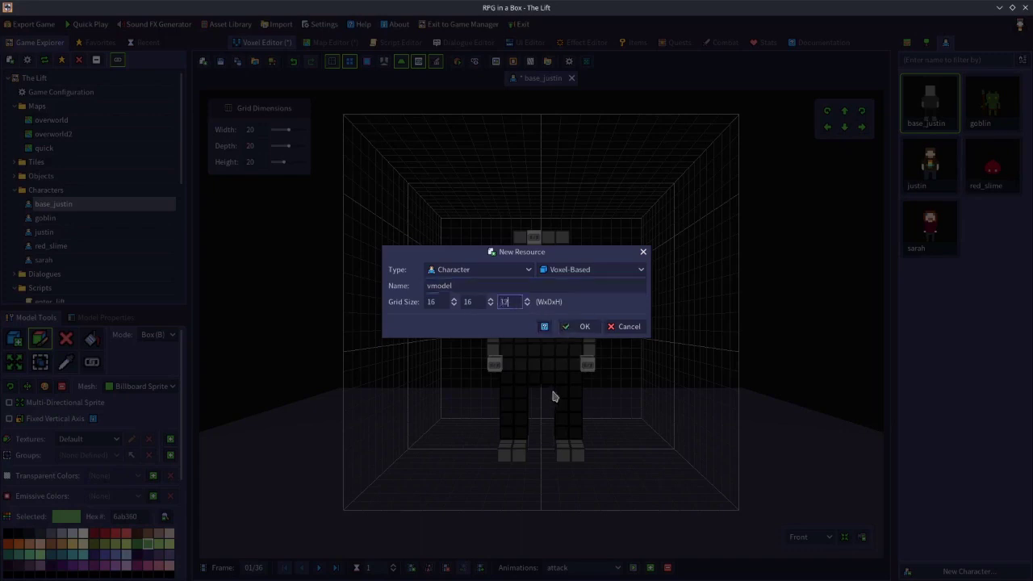
text(16)
click(578, 327)
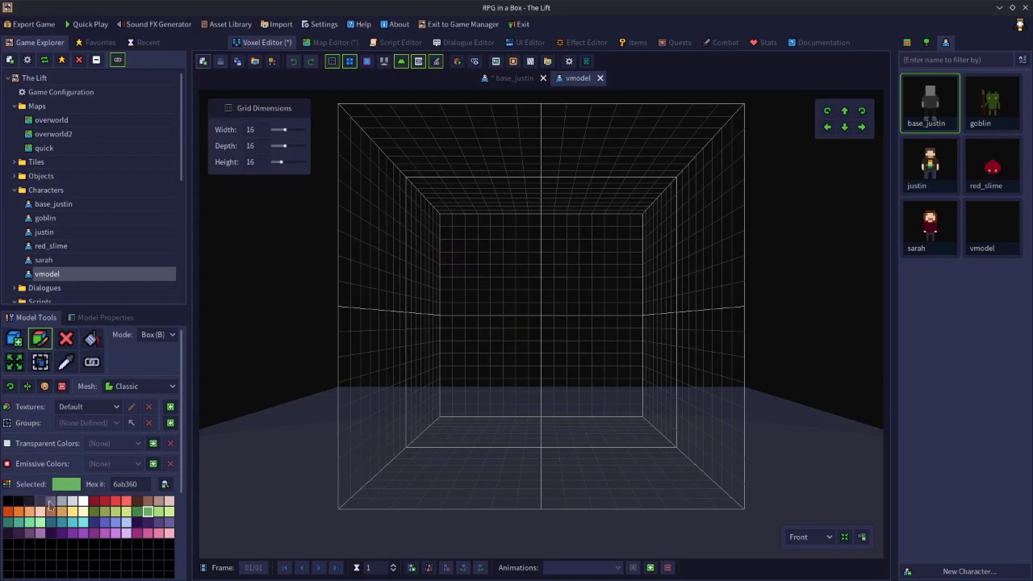
Fill the entire rear plane of the grid with dark red 8a1629 voxels as a wall.
click(94, 501)
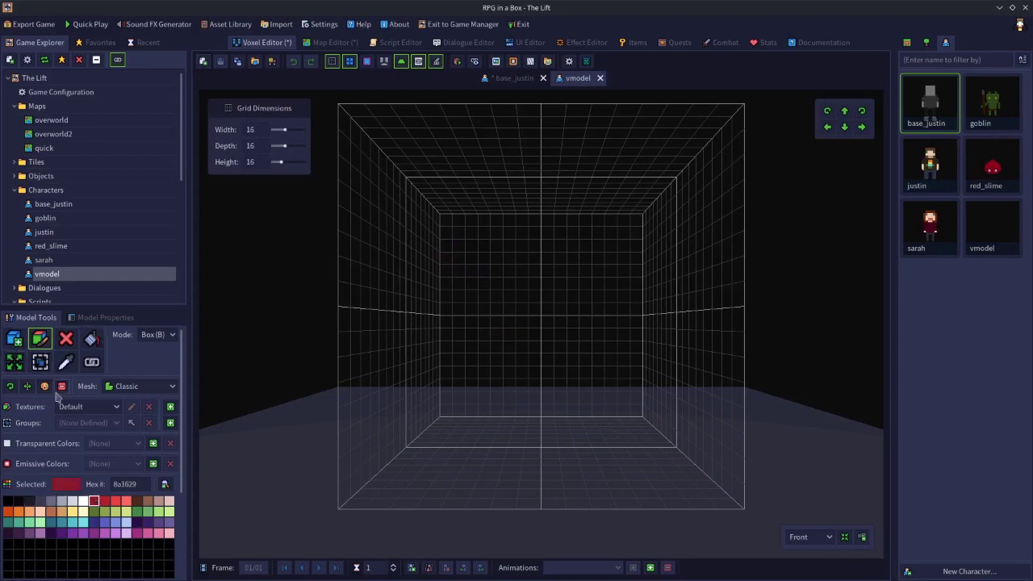
click(13, 338)
drag(452, 231, 629, 413)
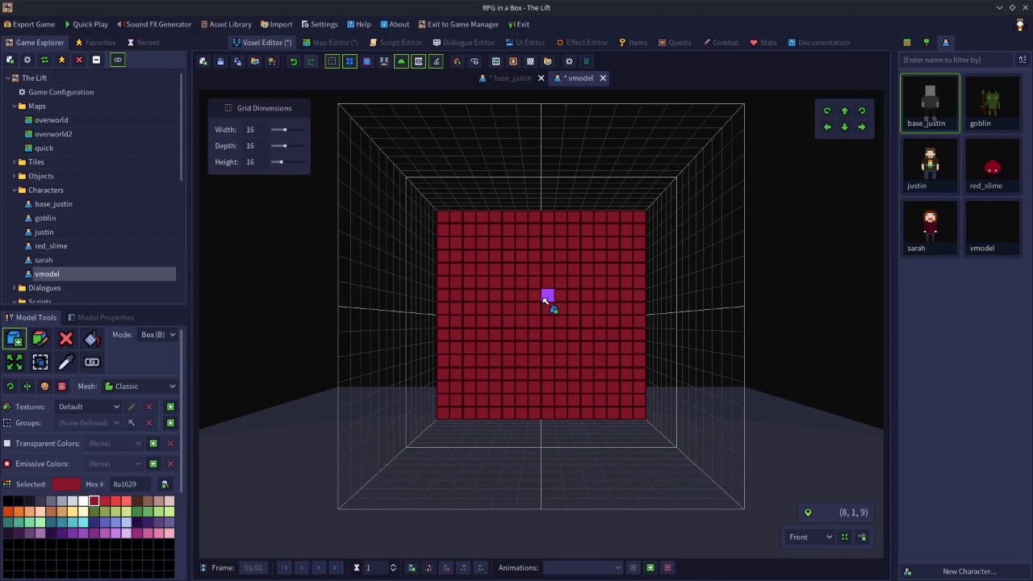
Add a straight row of six green 89a650 voxels on the grid floor, perpendicular to the red wall.
right_drag(547, 300, 612, 399)
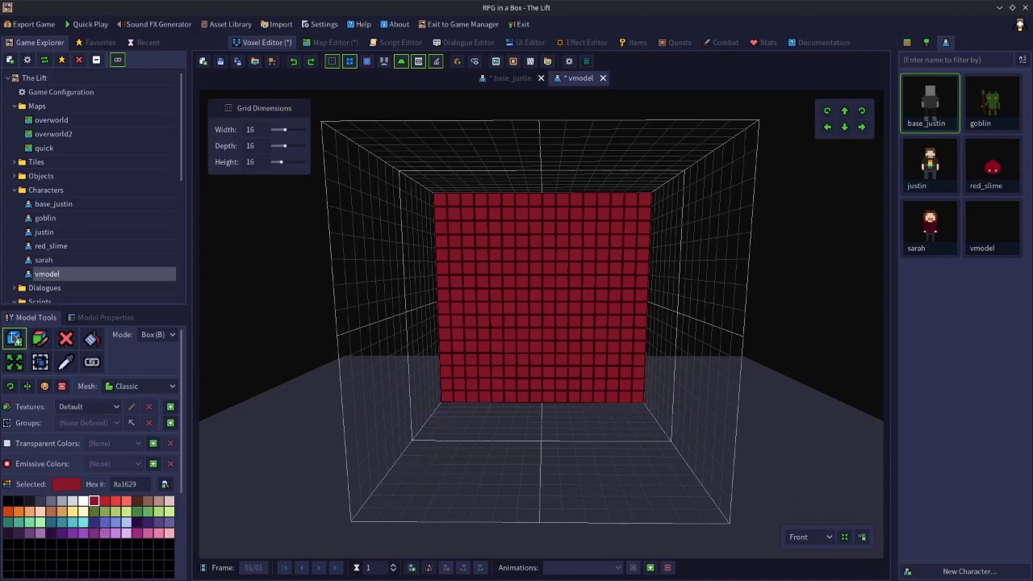
click(104, 512)
right_drag(618, 460, 499, 487)
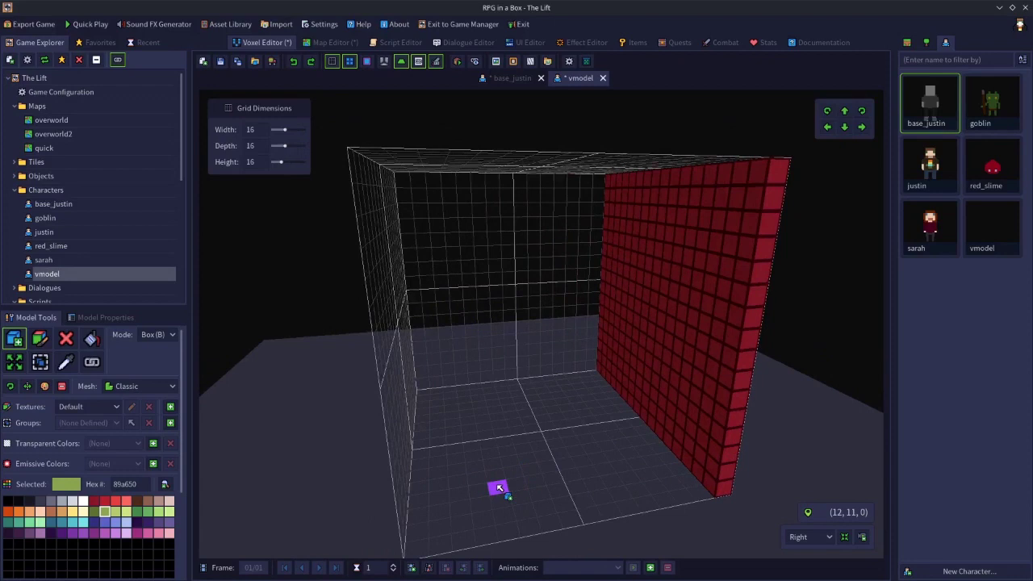
drag(498, 487, 588, 478)
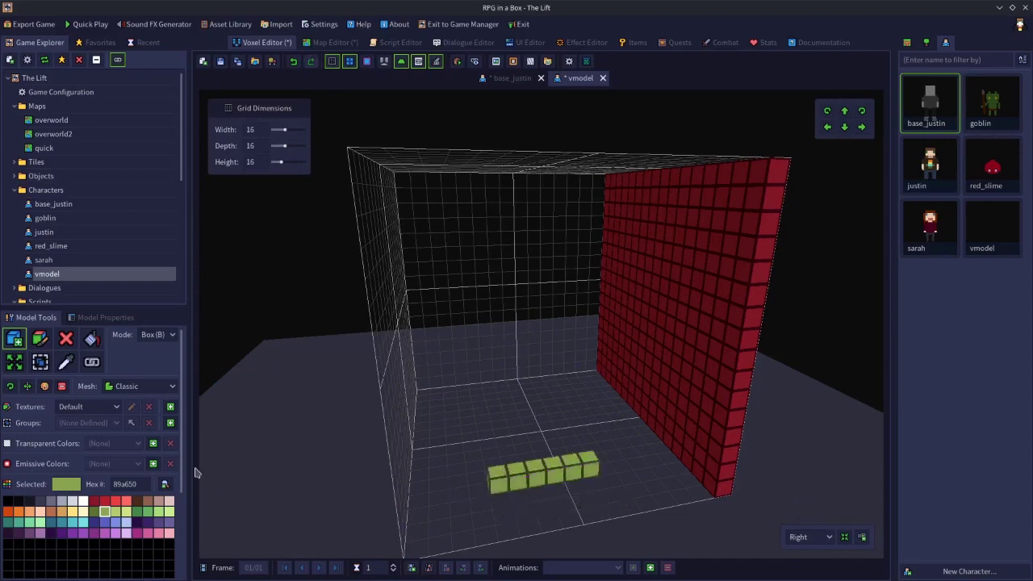
Add one orange d49e5d voxel to the end of the green row nearest the red wall.
click(70, 512)
click(61, 512)
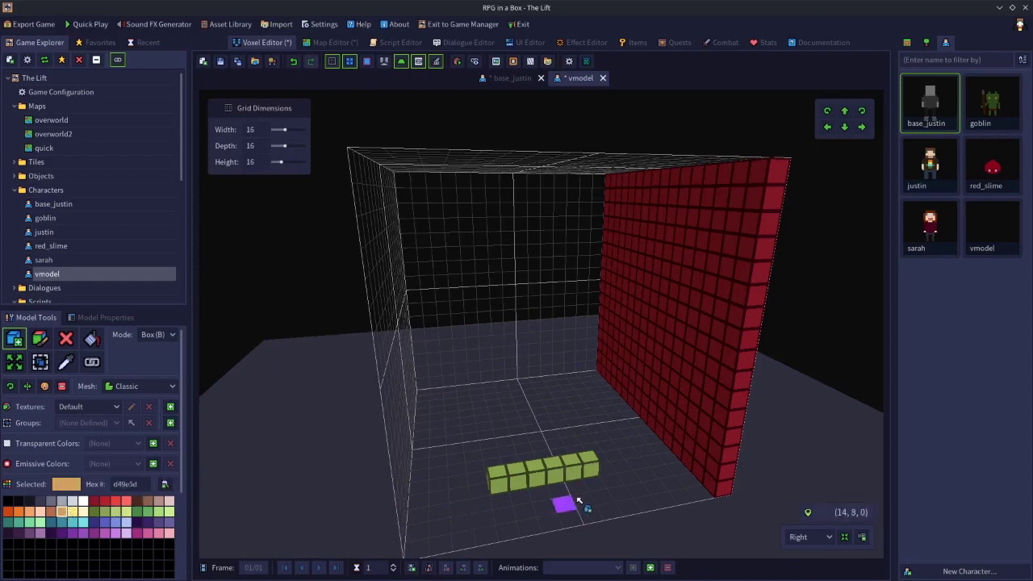
click(605, 466)
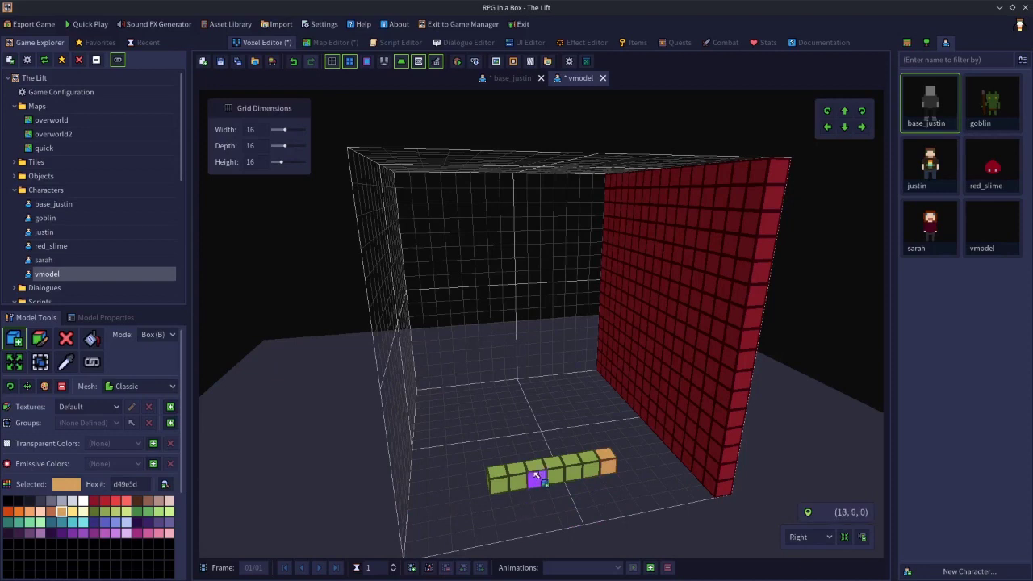
Select the whole red wall of voxels and delete it.
right_drag(548, 482, 652, 459)
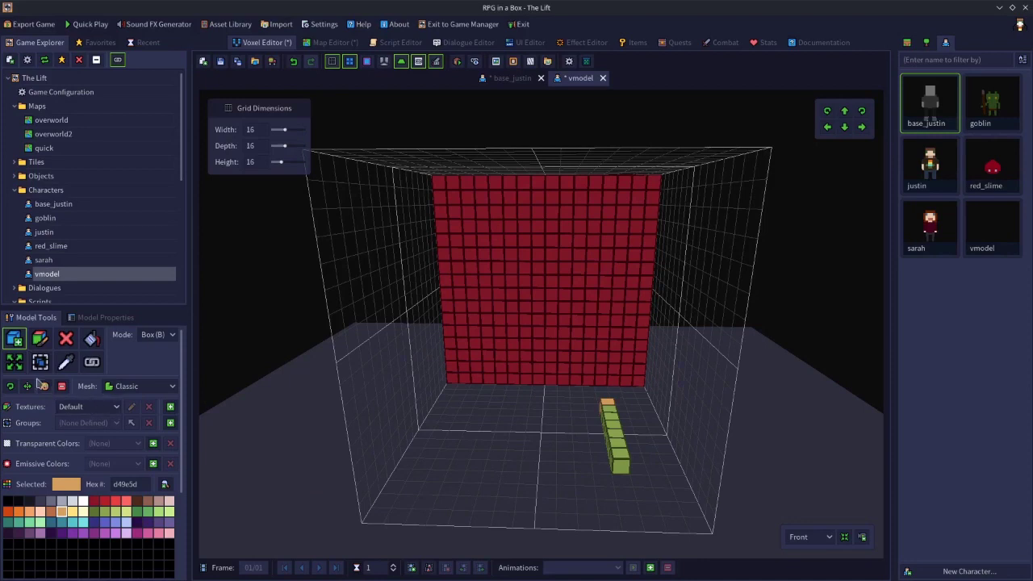
click(40, 363)
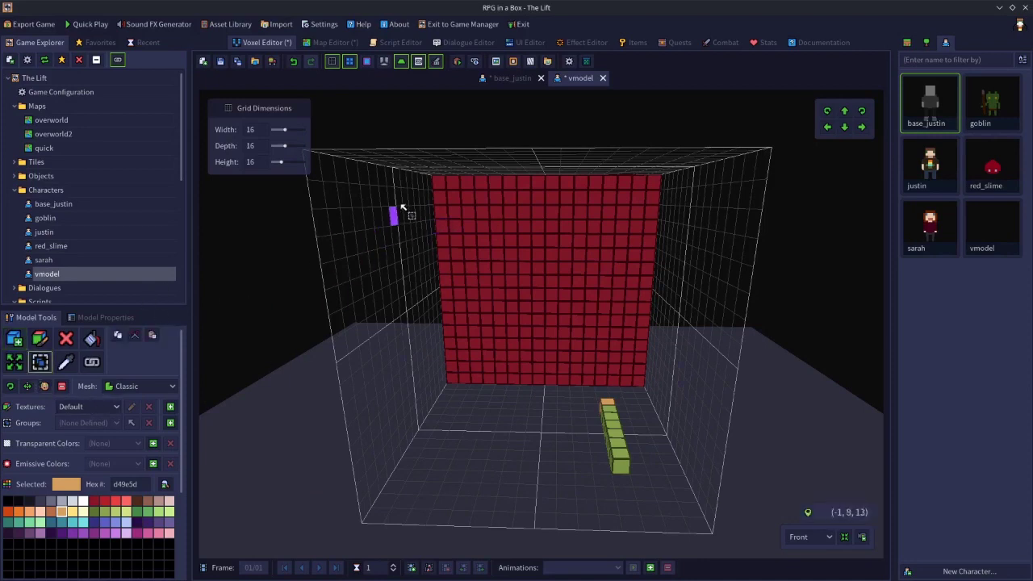
drag(442, 193, 638, 382)
key(Delete)
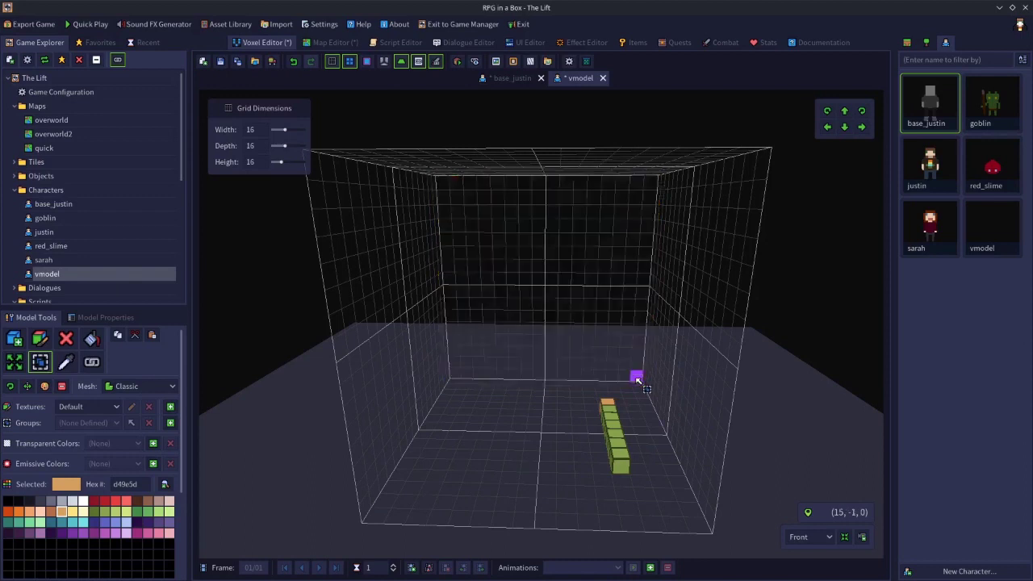
View the vmodel voxel row from the front and the back, ending in the front view.
click(808, 536)
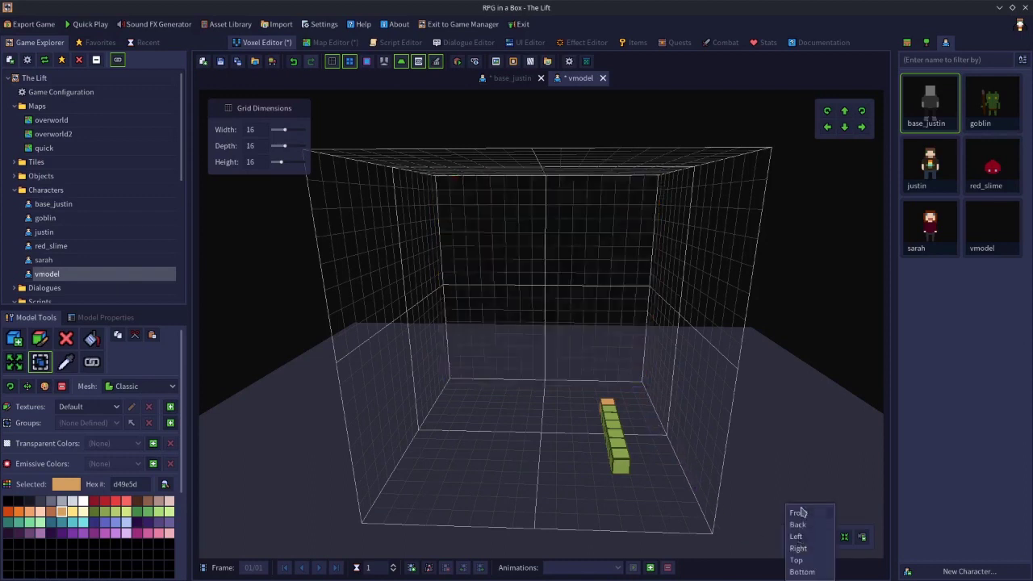
click(803, 515)
click(810, 537)
click(803, 526)
click(808, 537)
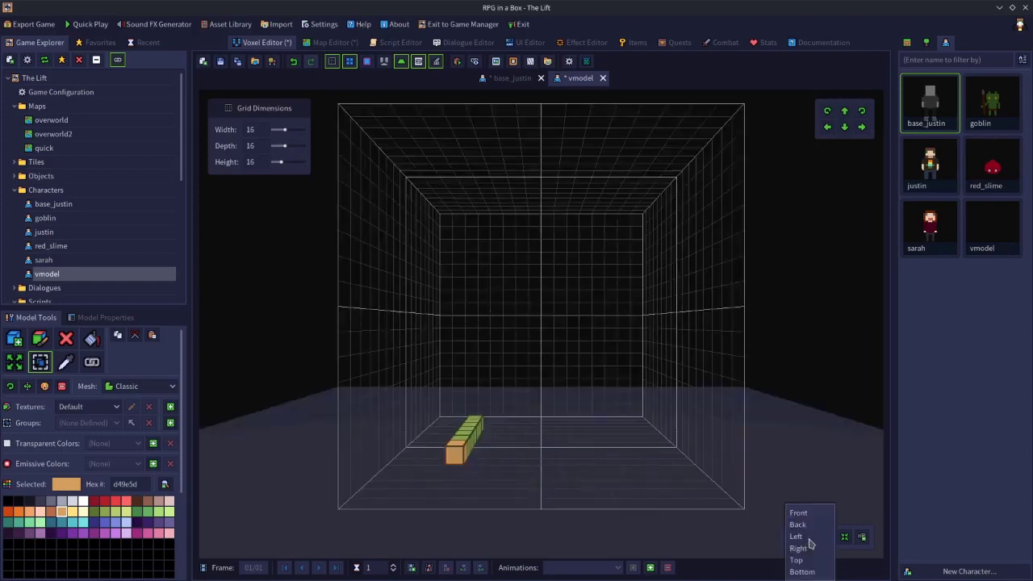
click(802, 513)
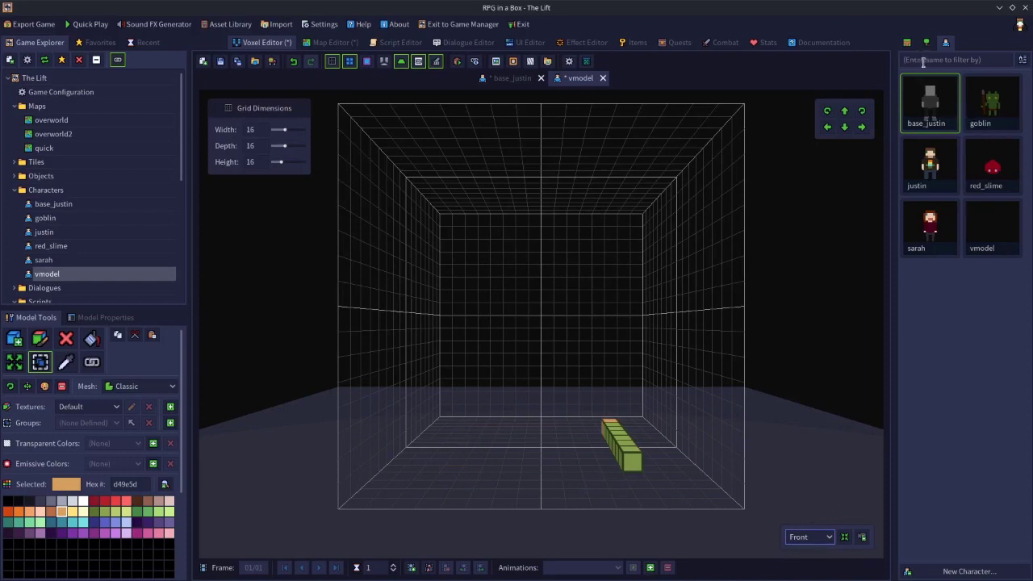
Switch to the base_justin model and check its front and back views for comparison, ending in the front view.
click(513, 78)
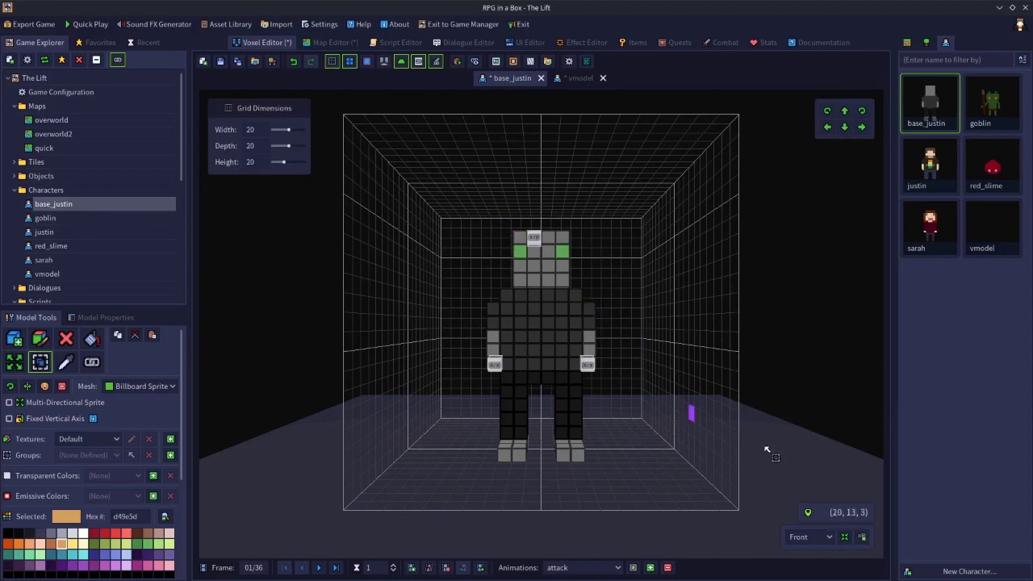
click(807, 536)
click(803, 513)
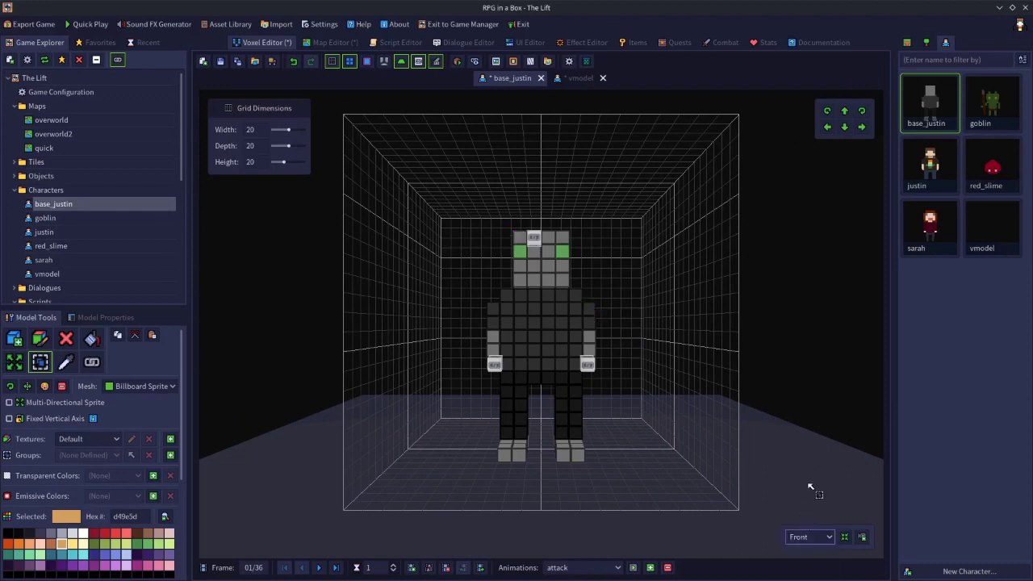
click(802, 537)
click(797, 524)
click(804, 537)
click(806, 523)
click(807, 536)
click(811, 514)
Compare the vmodel and base_justin models by switching between them in front view, ending on vmodel.
click(578, 78)
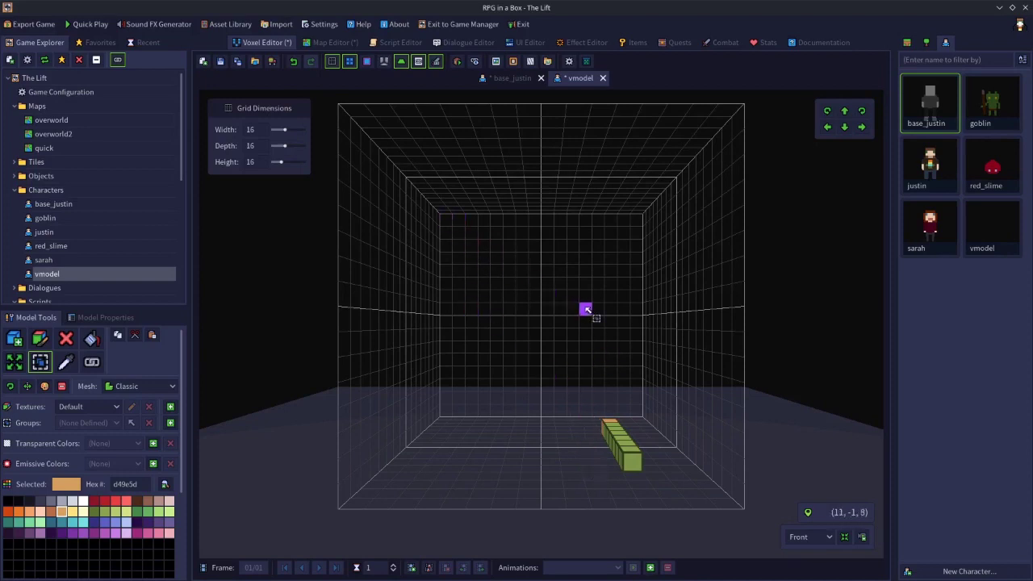
click(514, 78)
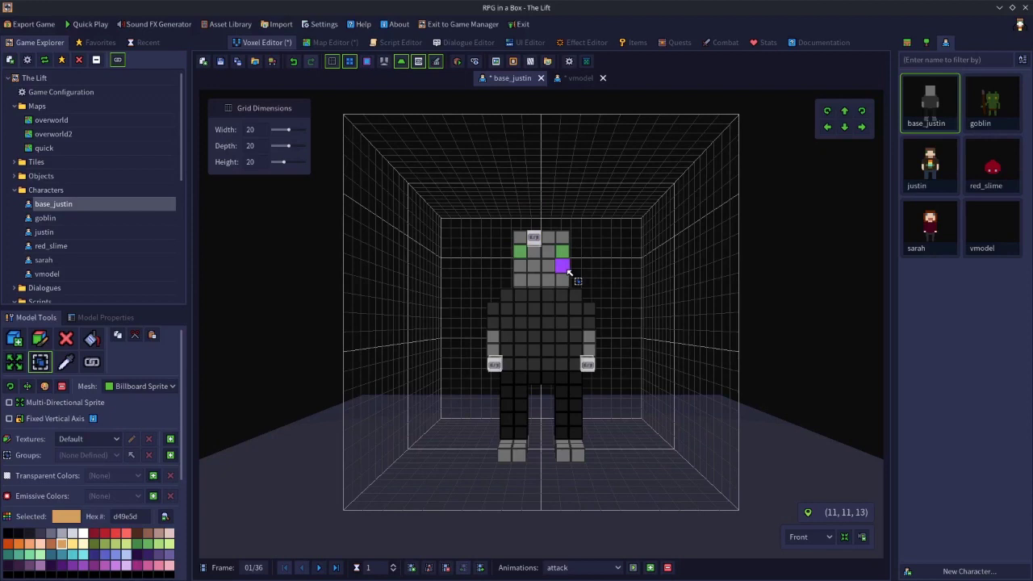
click(577, 79)
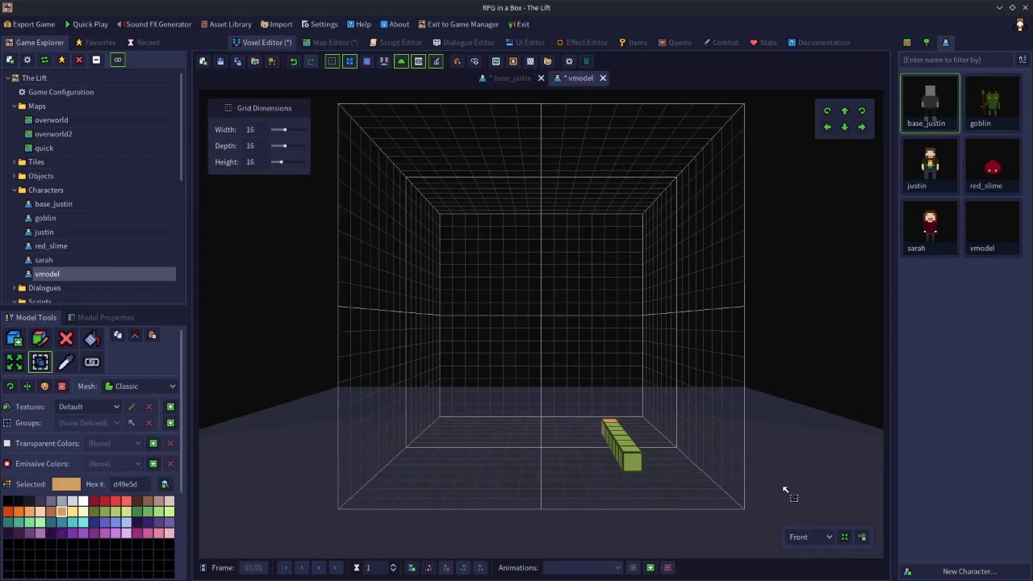
From the back view, select the whole green and orange voxel row and rotate it a half turn.
click(815, 537)
click(799, 526)
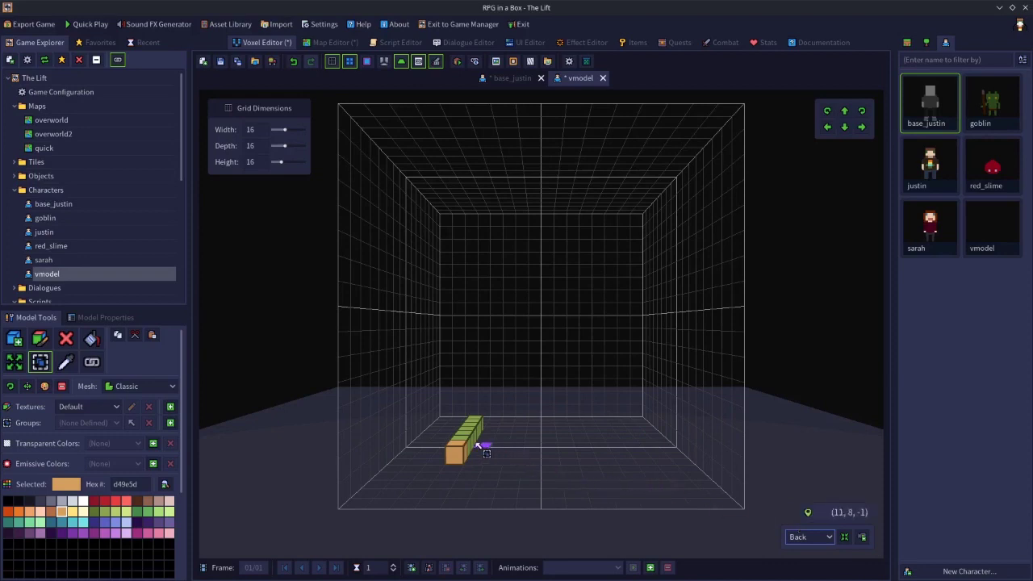
click(464, 466)
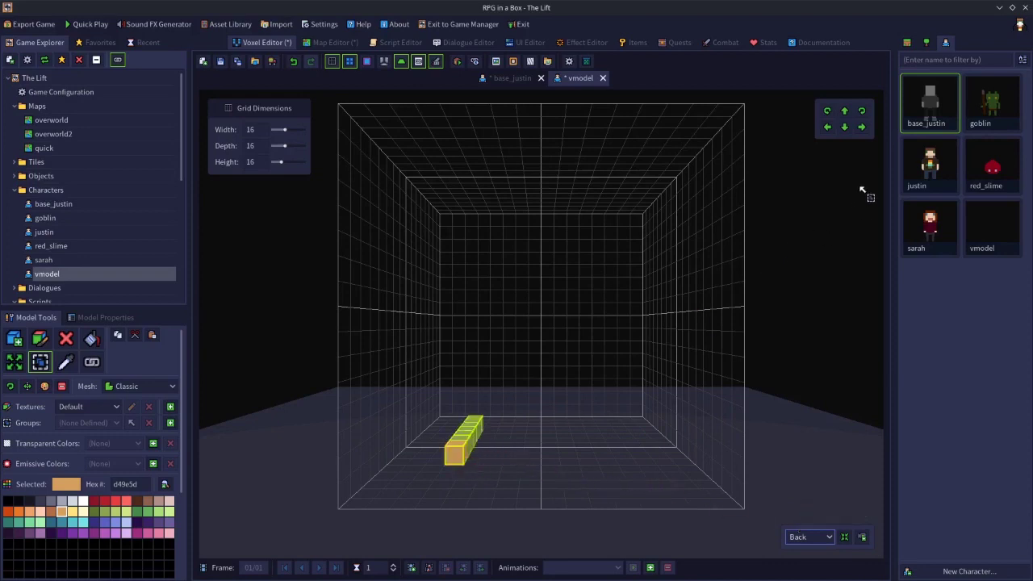
click(862, 111)
click(862, 110)
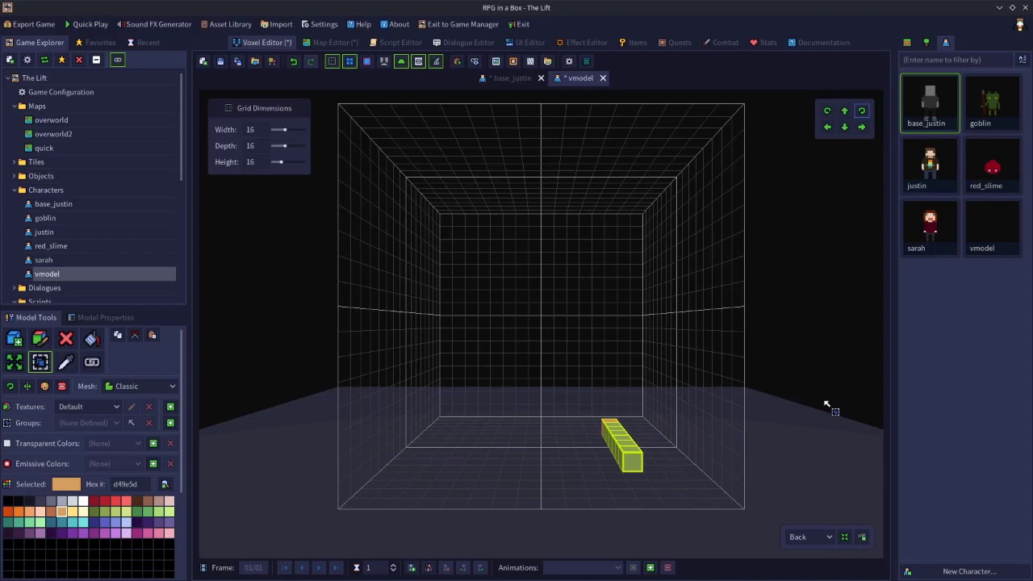
Check the rotated voxel row from the front and undo both rotations.
click(825, 538)
click(813, 513)
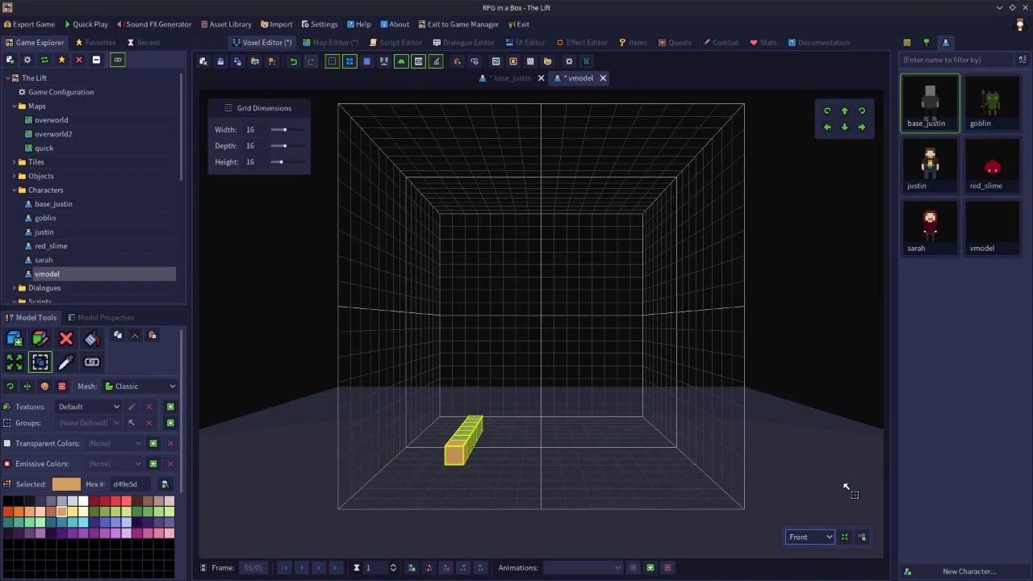
key(ctrl+z)
key(ctrl+z)
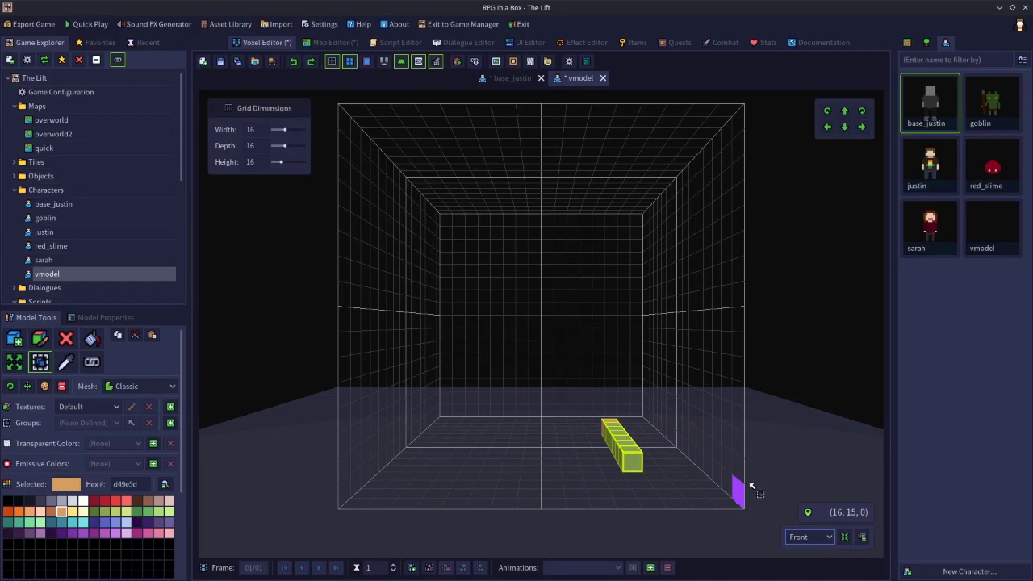
click(794, 463)
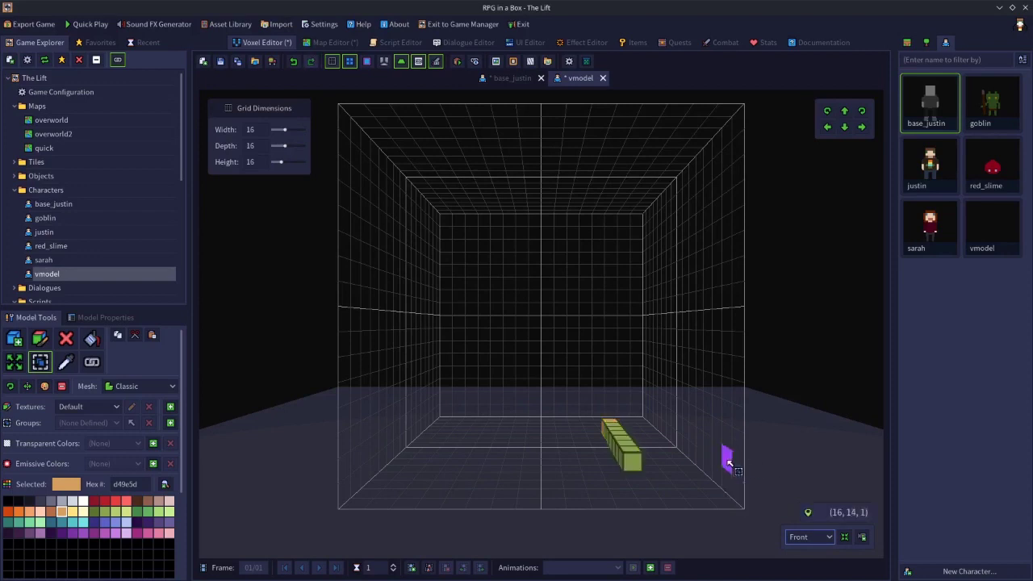
middle_drag(728, 463, 707, 495)
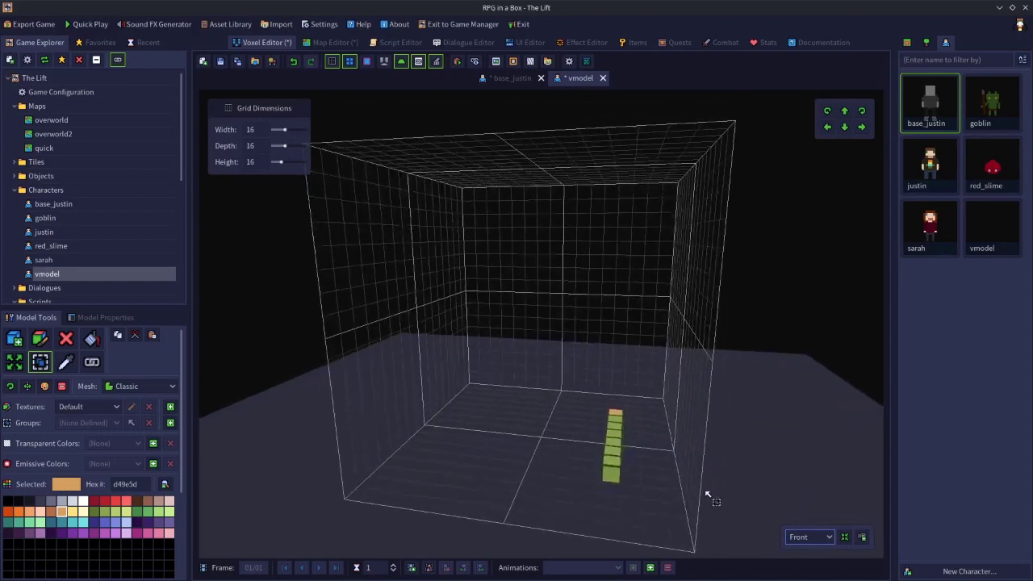
key(ctrl+a)
key(ctrl+v)
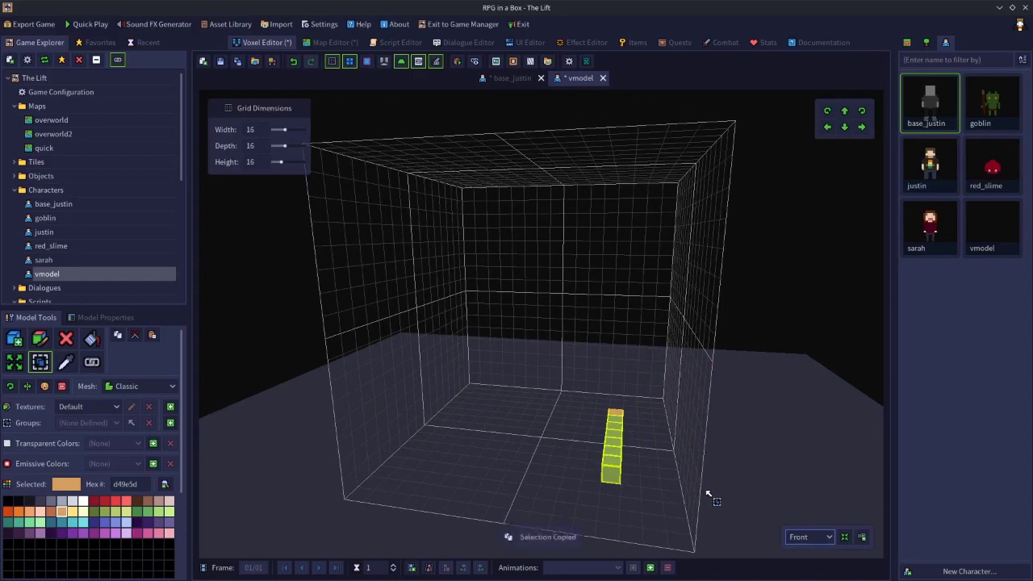
click(827, 127)
click(827, 127)
click(827, 127)
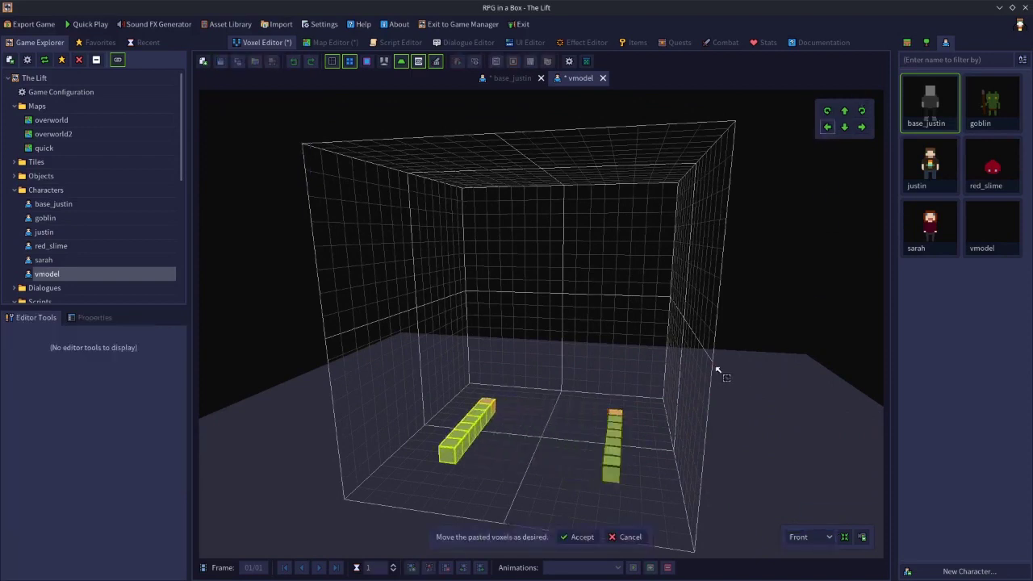
click(629, 537)
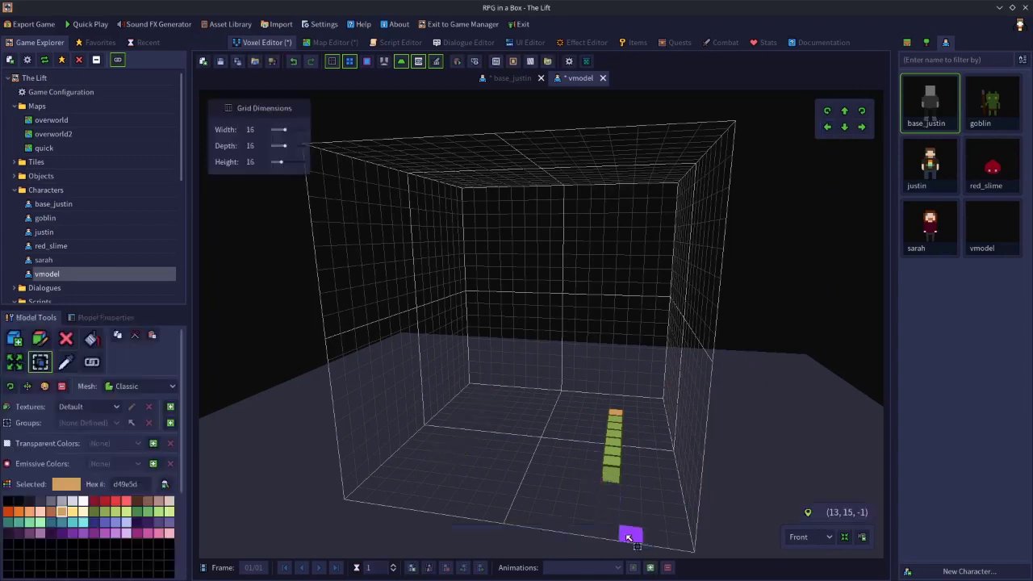
Select the whole green and orange voxel row and raise it to just below the grid's mid-height.
right_drag(583, 525, 477, 516)
key(ctrl+a)
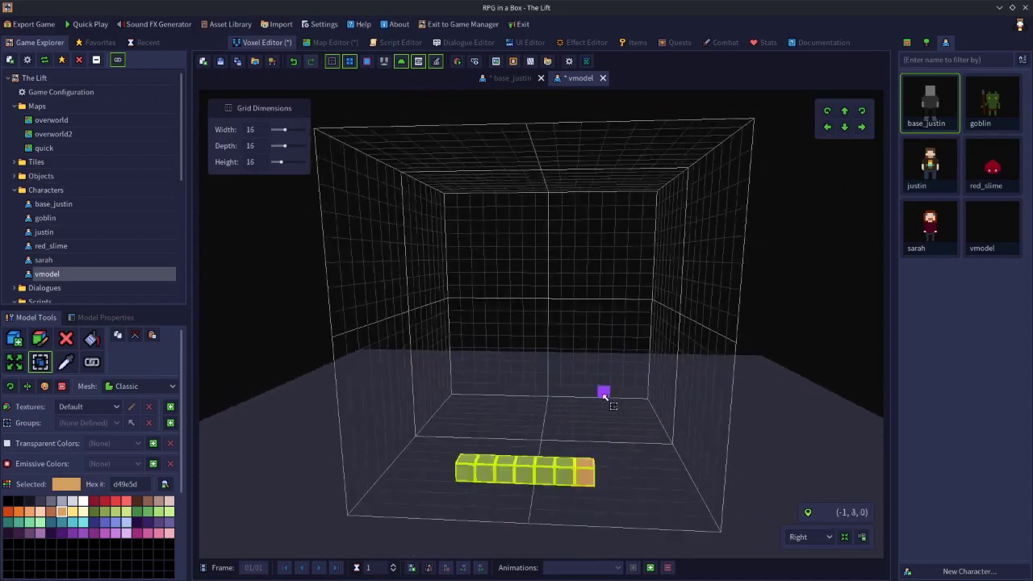
click(844, 111)
click(845, 111)
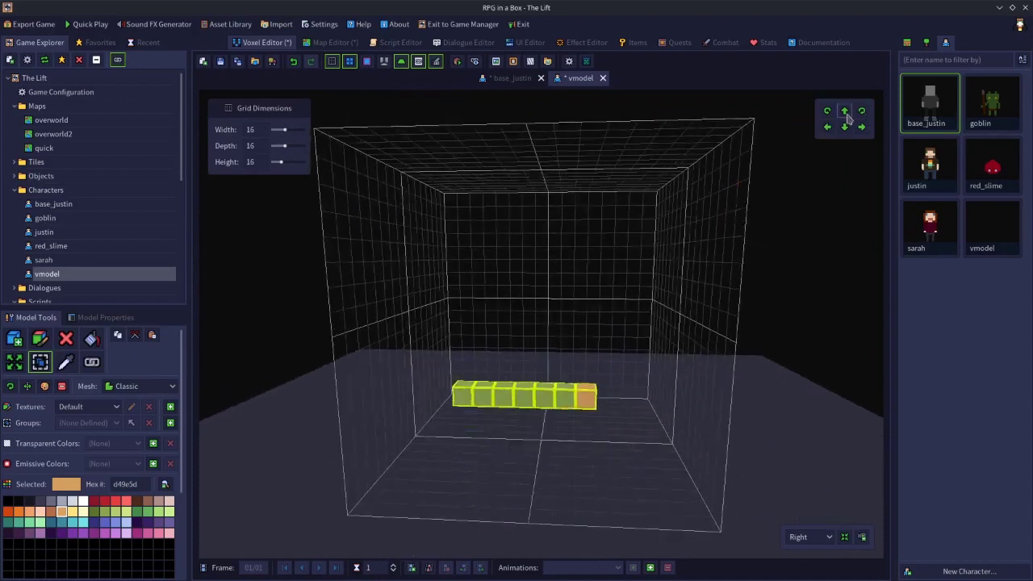
click(845, 111)
Examine the raised voxel row's placement in the grid from the front view and from angled side views.
right_drag(615, 420, 756, 427)
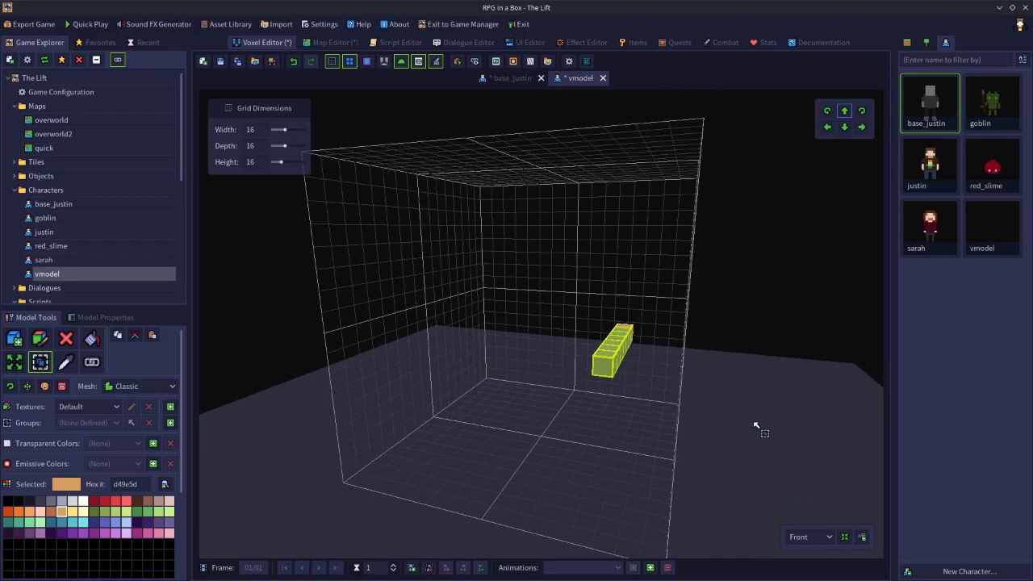
click(802, 537)
click(807, 520)
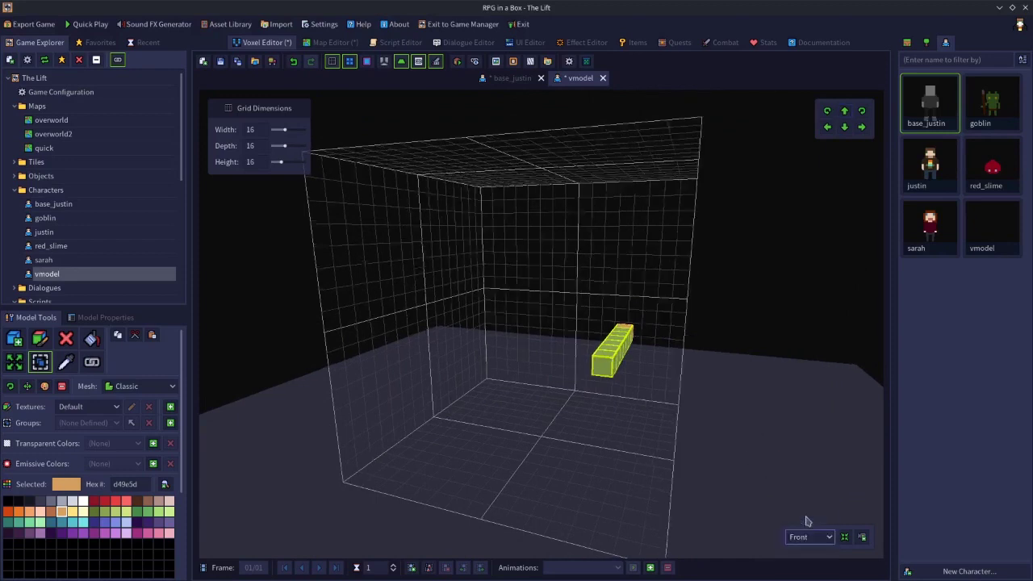
click(805, 537)
click(814, 524)
click(812, 539)
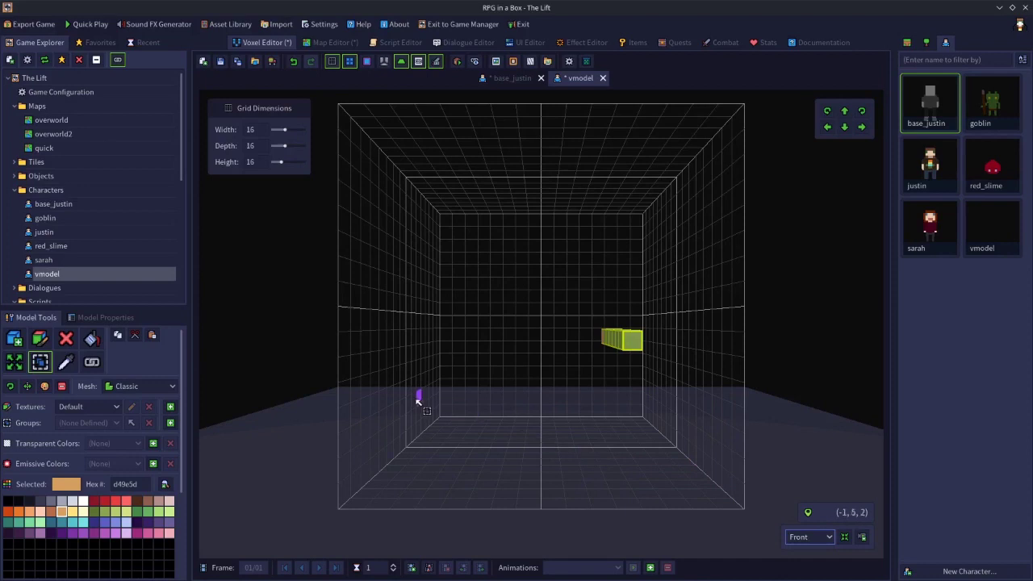
right_drag(471, 347, 480, 415)
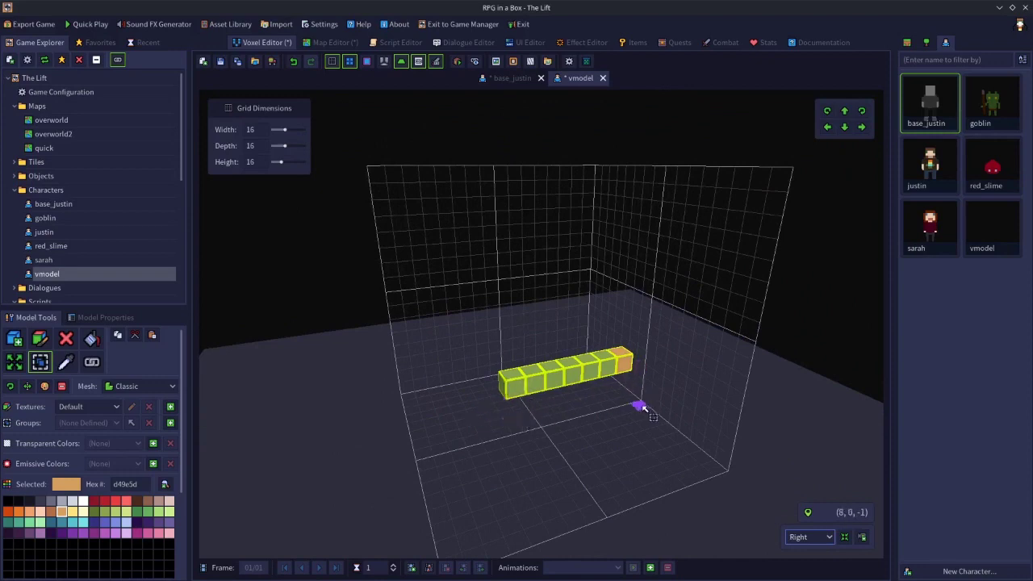
click(805, 537)
click(802, 513)
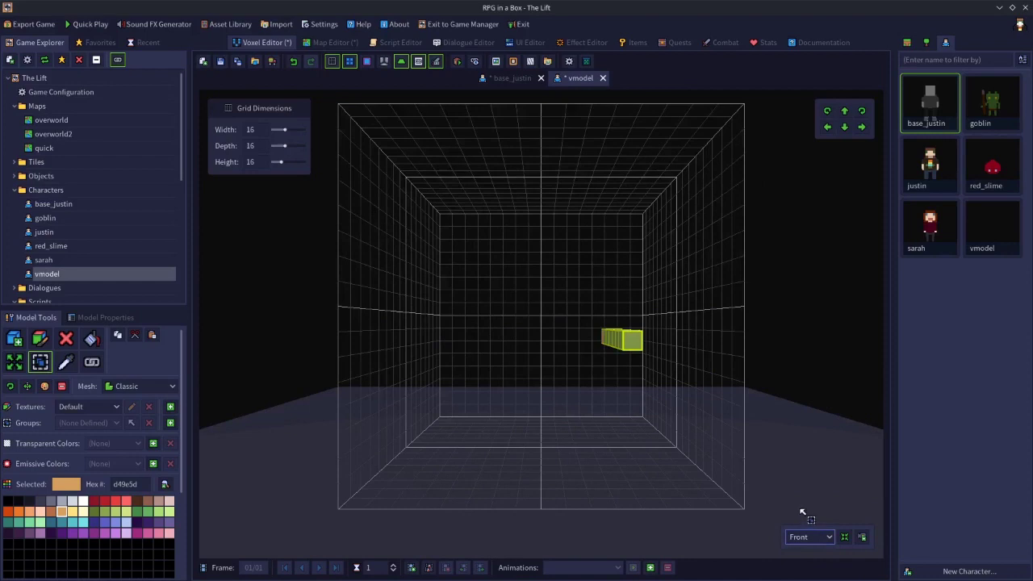
right_drag(645, 405, 638, 412)
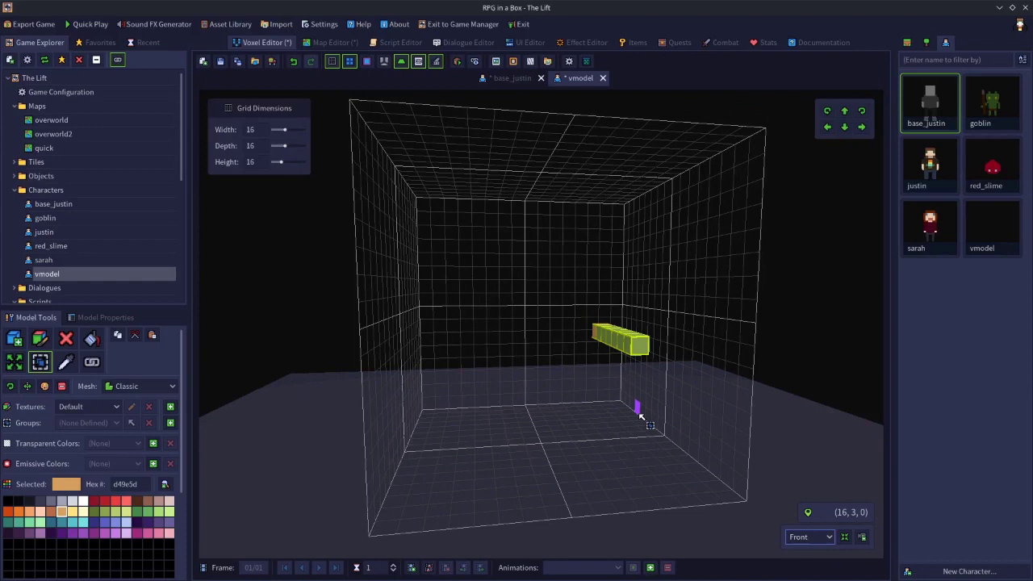
right_drag(627, 417, 521, 460)
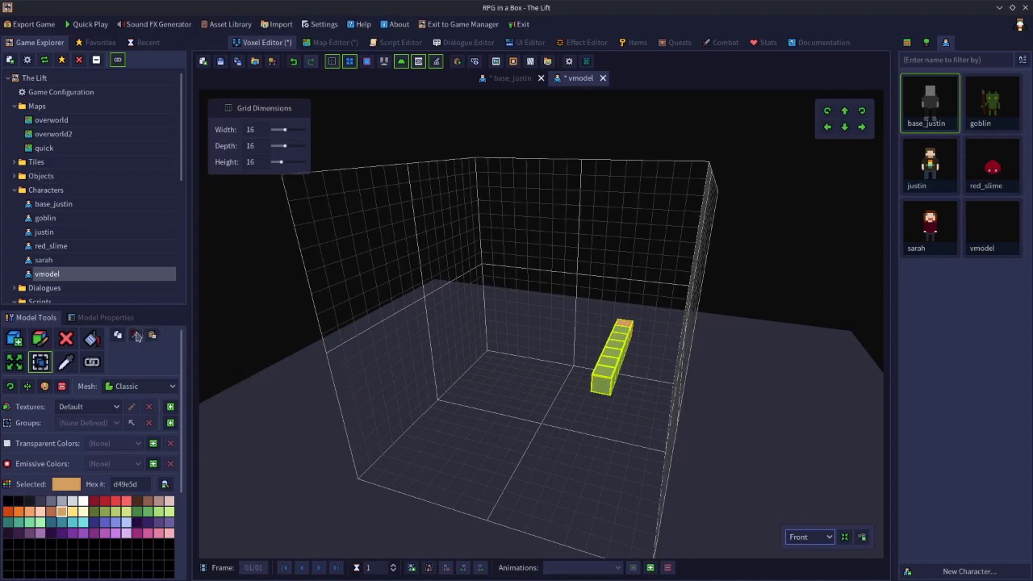
Add an attach point with the ID camera at the centre of the vmodel grid floor.
click(93, 362)
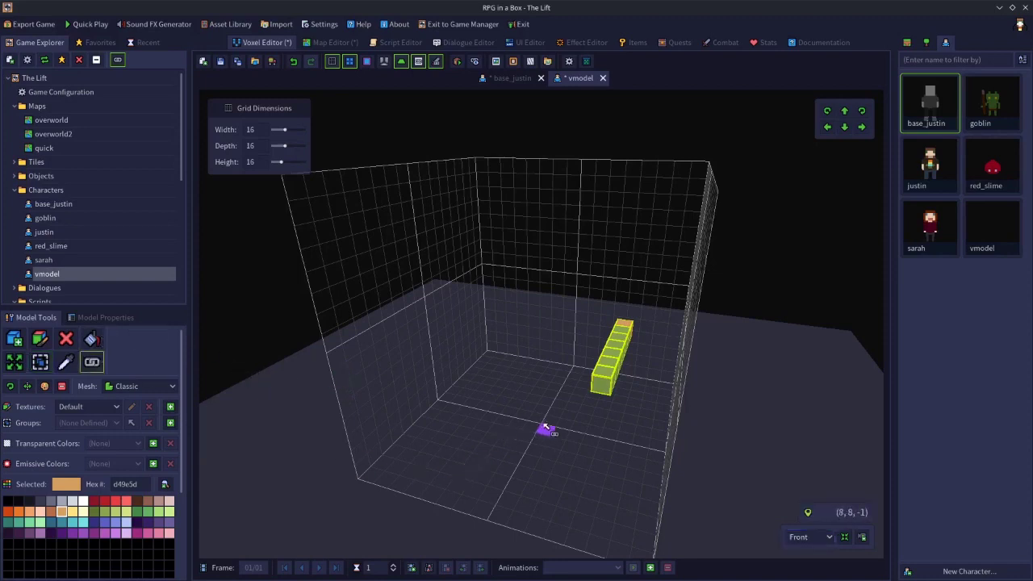
click(538, 421)
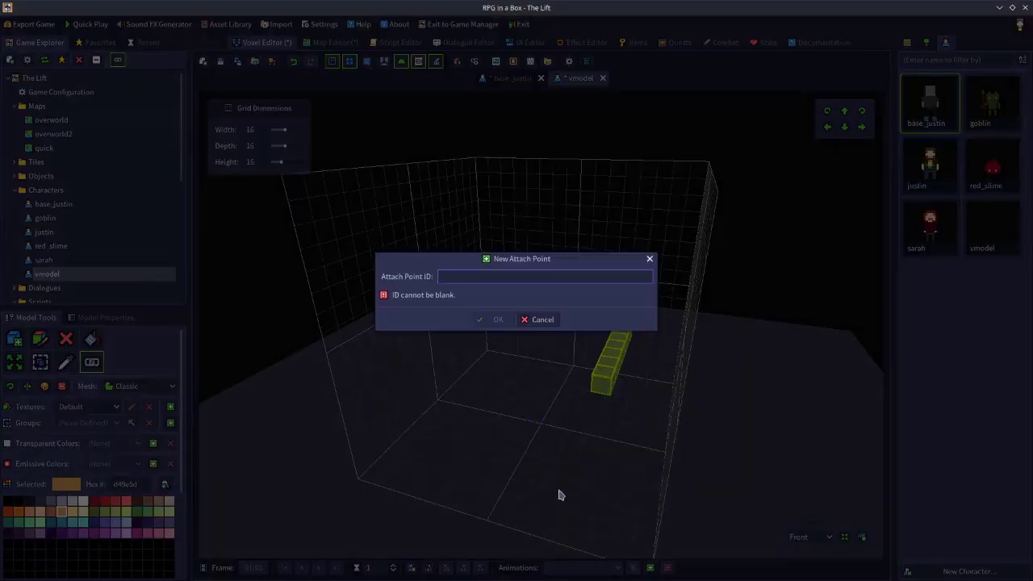
text(camera)
key(Return)
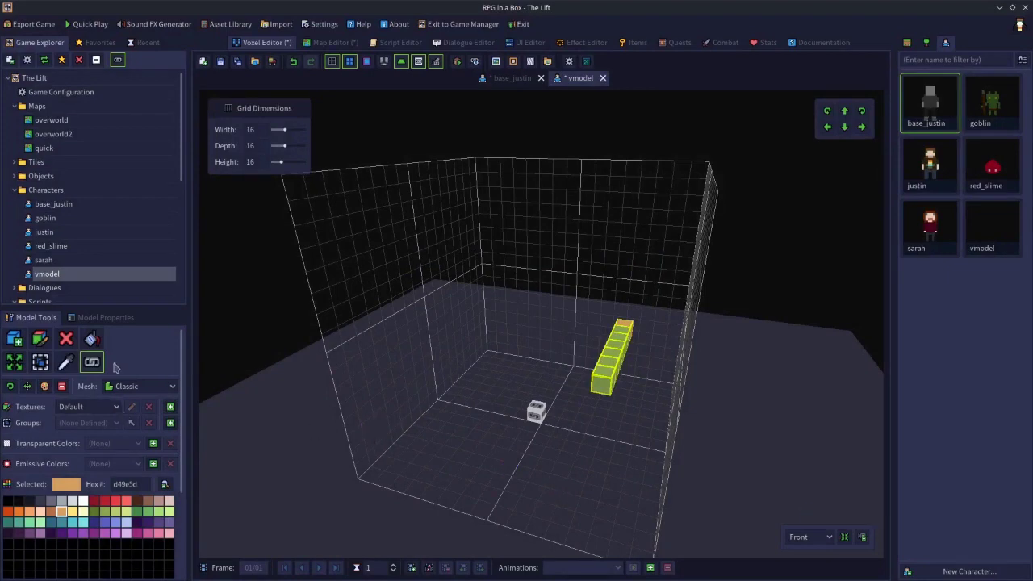
In the model's properties, set the camera attach point's Z offset to 6.8 and Y offset to 3.8.
click(107, 318)
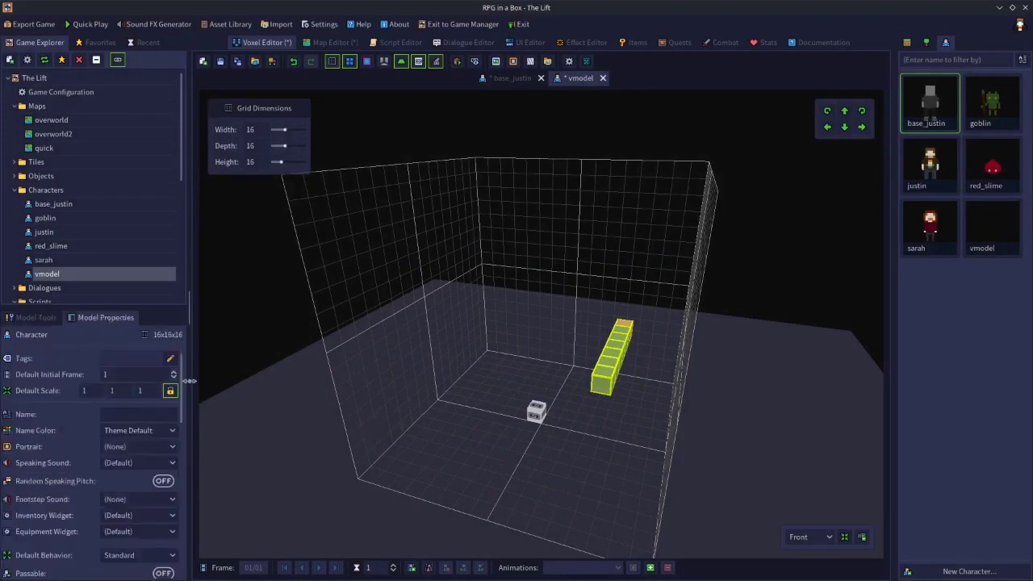
drag(181, 386, 180, 543)
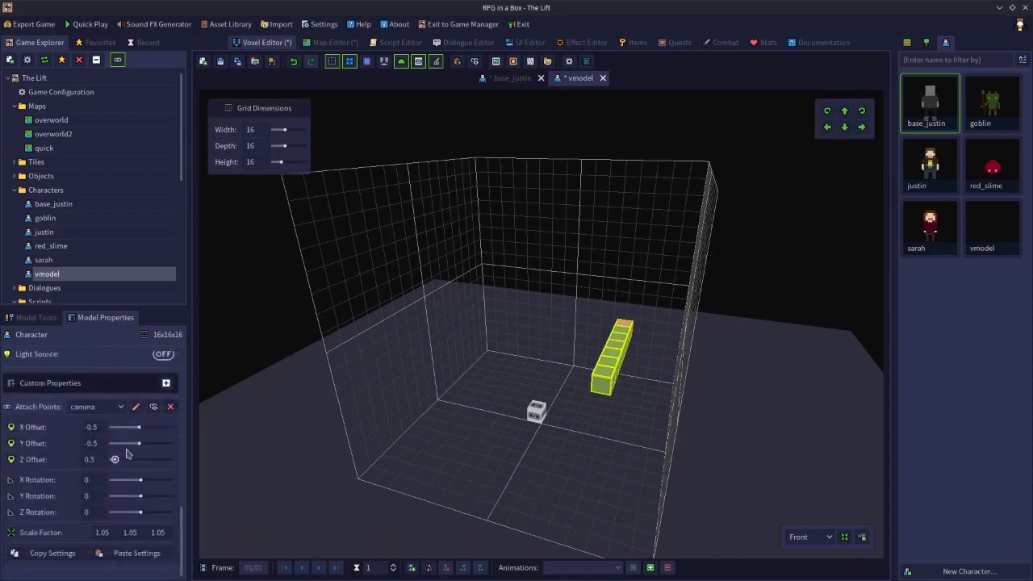
drag(113, 465, 137, 460)
key(e)
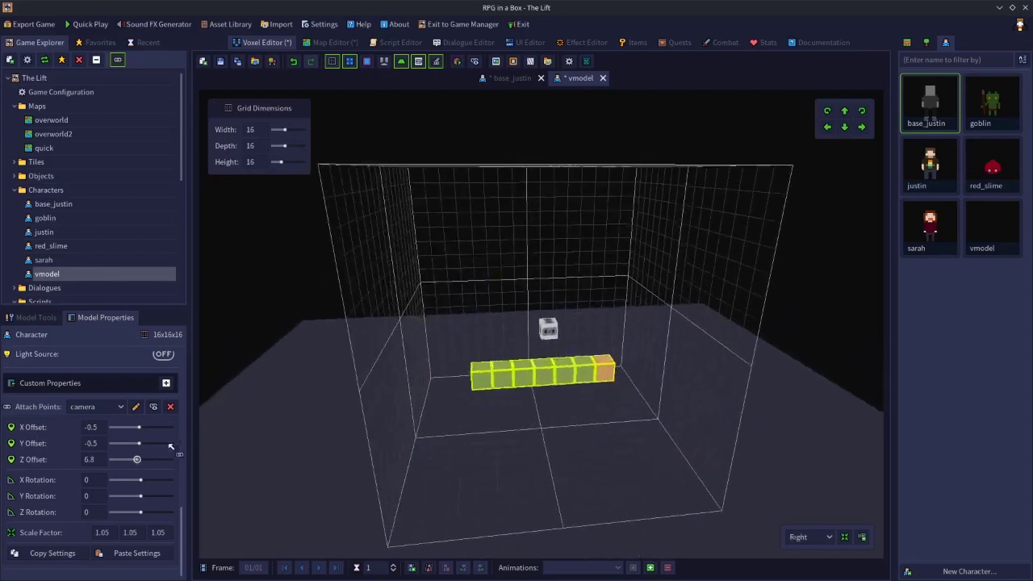
drag(141, 446, 155, 445)
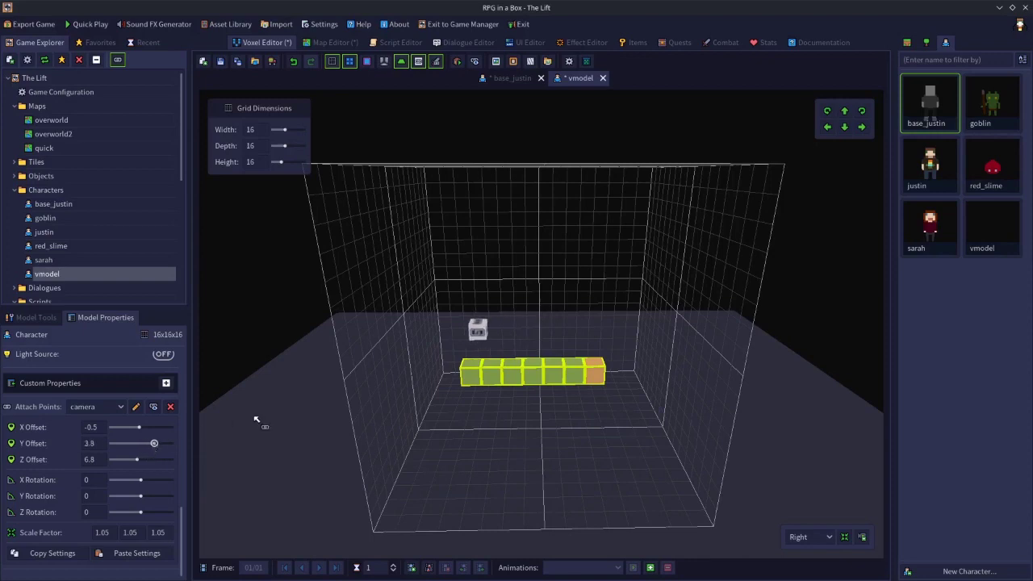
Check the camera attach point from the front and try a Y offset of 7.3.
right_drag(261, 422, 583, 503)
click(805, 537)
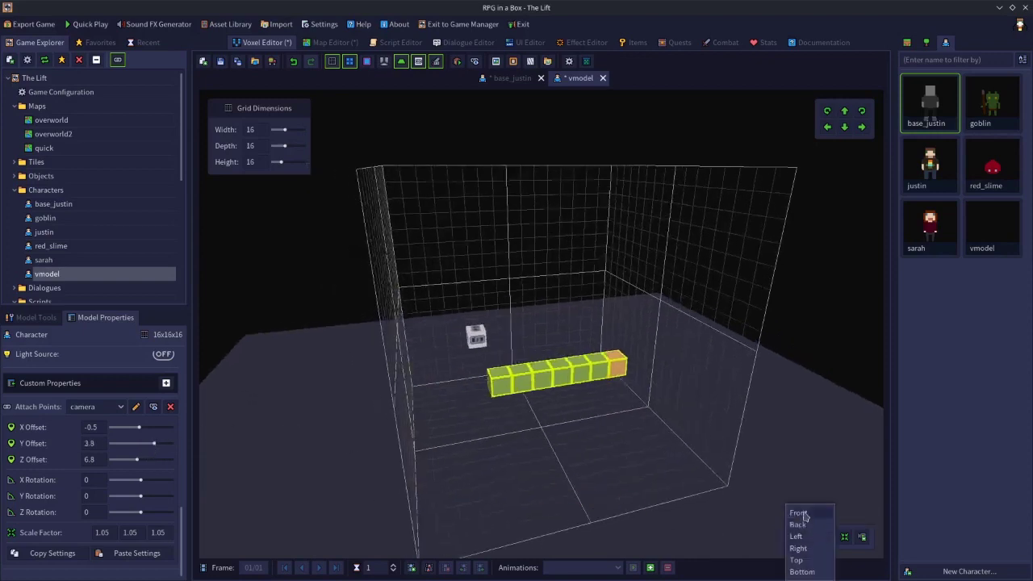
click(798, 512)
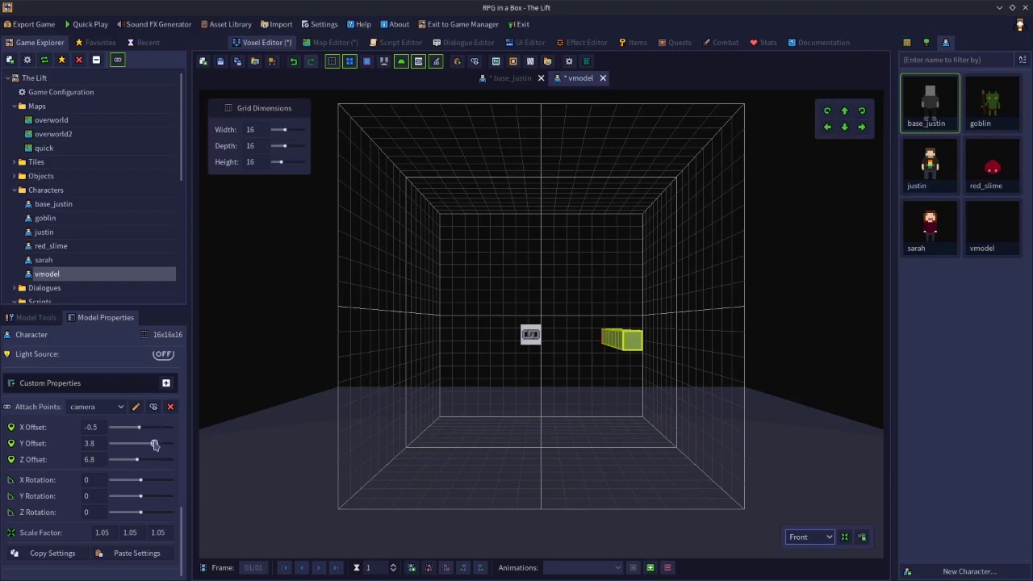
mouse_move(154, 444)
mouse_down()
mouse_move(178, 444)
mouse_move(168, 444)
mouse_up()
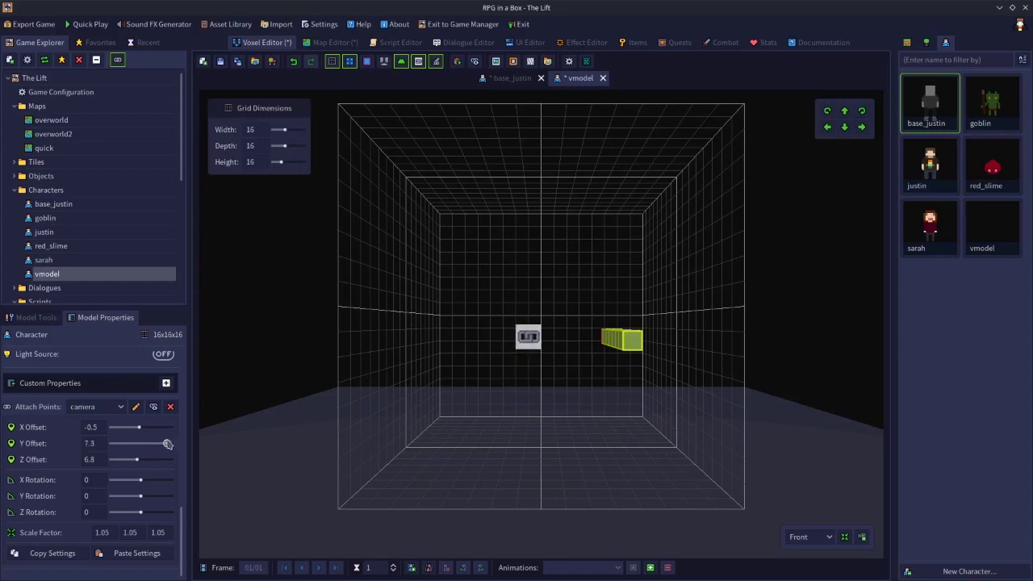
Set the camera attach point's Y offset to 3.4 while viewing from the side, and save the vmodel character.
click(803, 536)
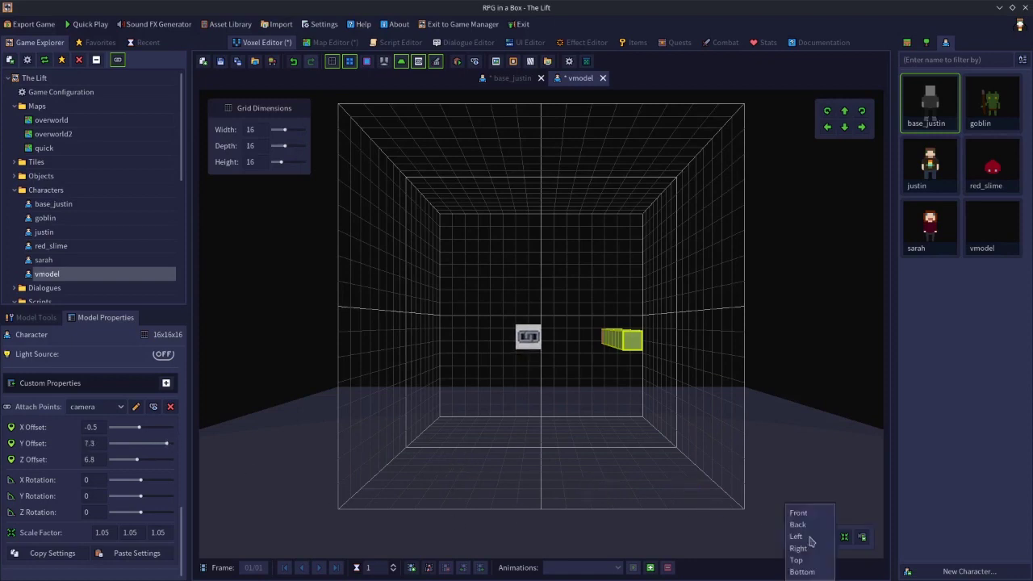
middle_drag(804, 475, 547, 427)
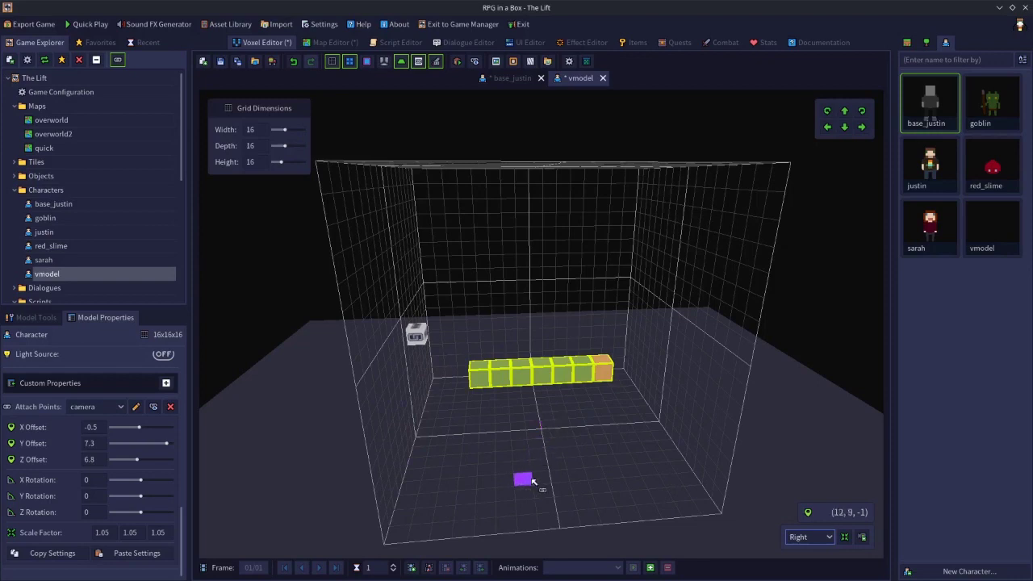
right_drag(525, 479, 496, 461)
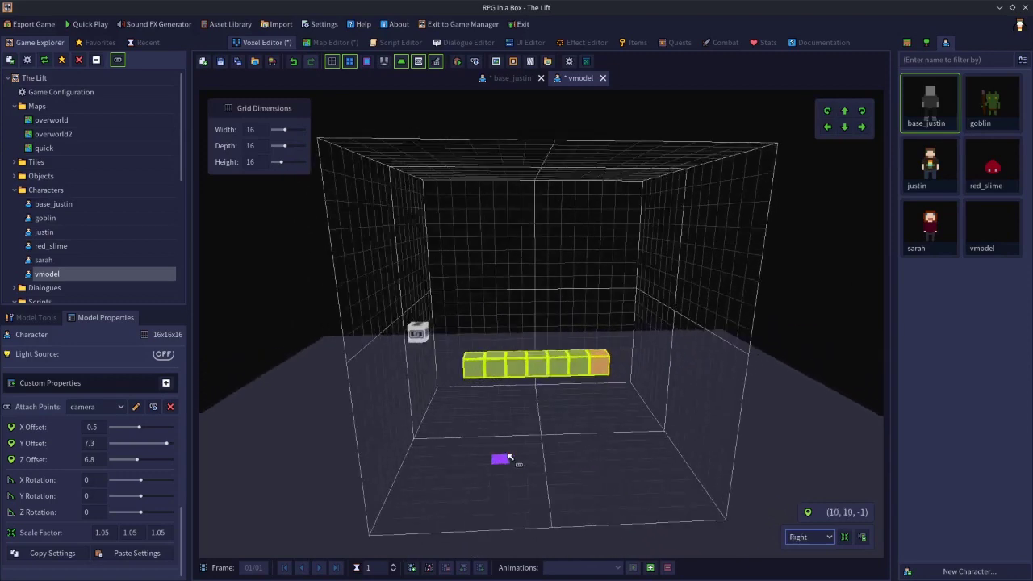
drag(168, 444, 154, 450)
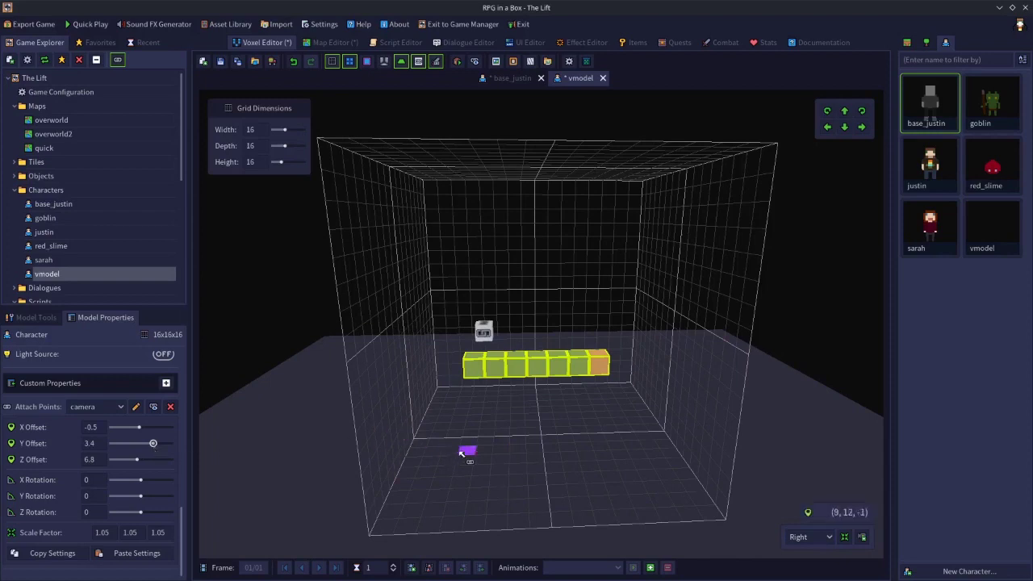
right_drag(461, 456, 549, 442)
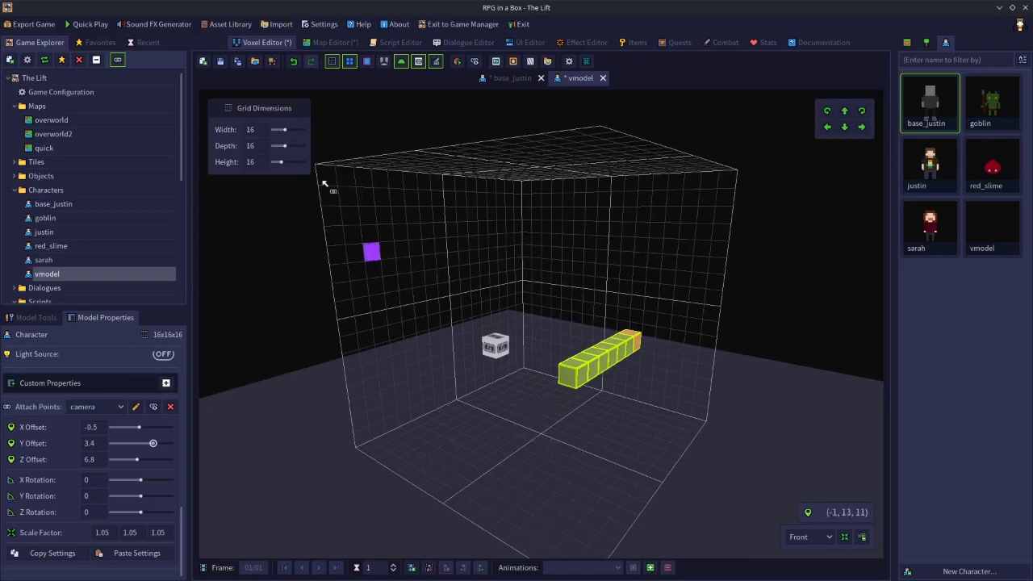
click(222, 62)
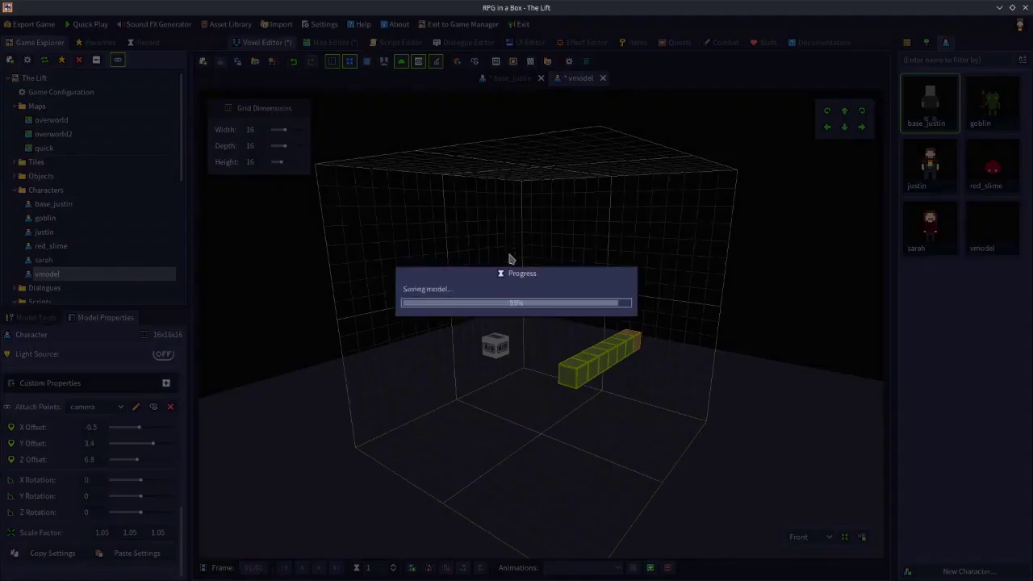
click(997, 237)
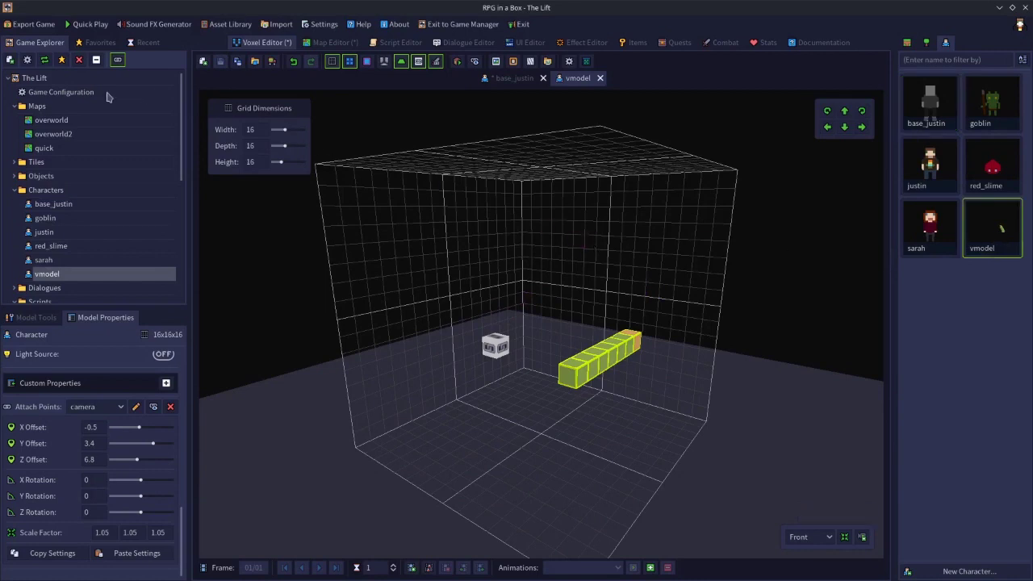
In the game configuration's gameplay camera settings, choose vmodel as the first-person view model and confirm.
double_click(72, 95)
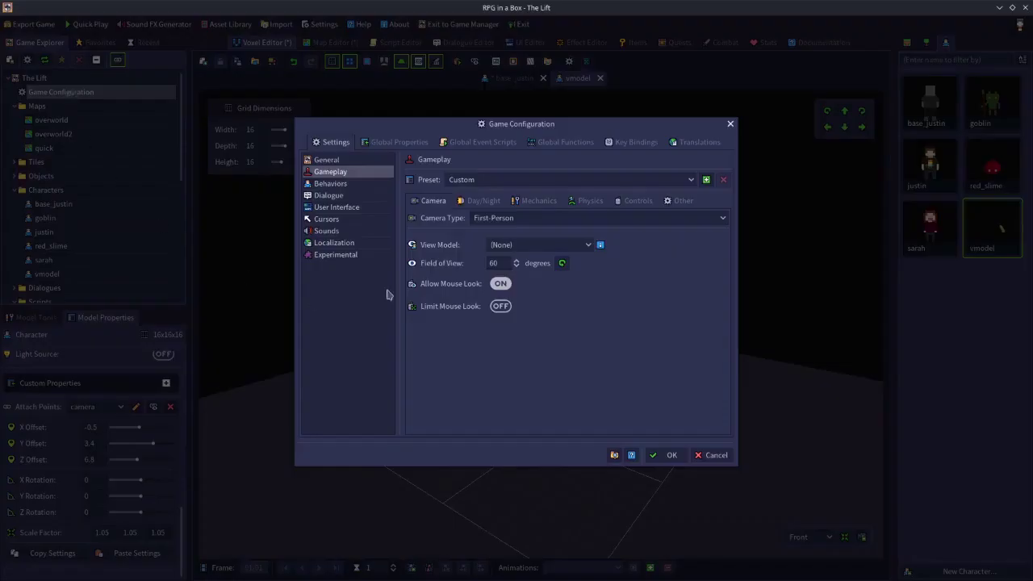
click(503, 250)
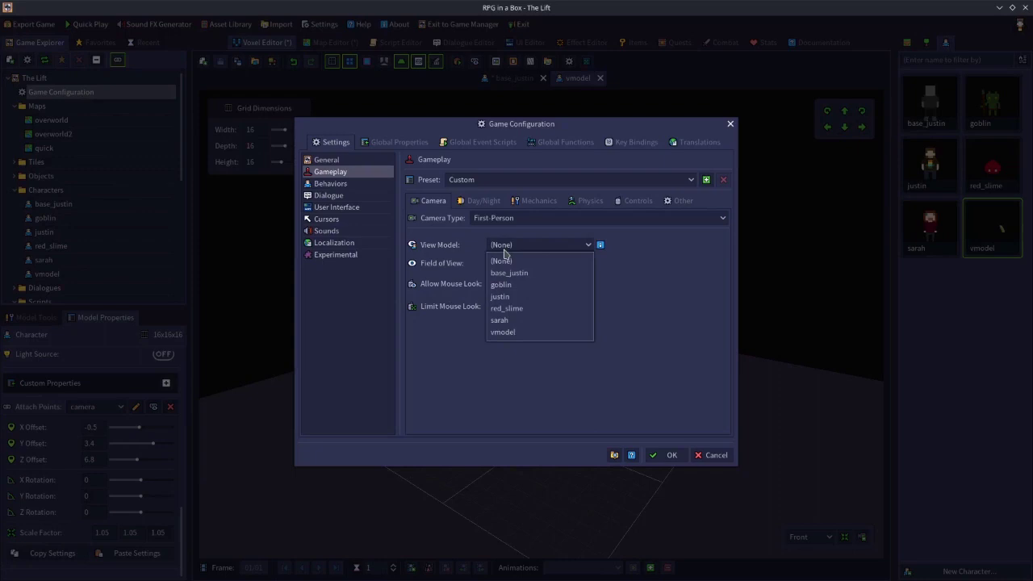
click(505, 334)
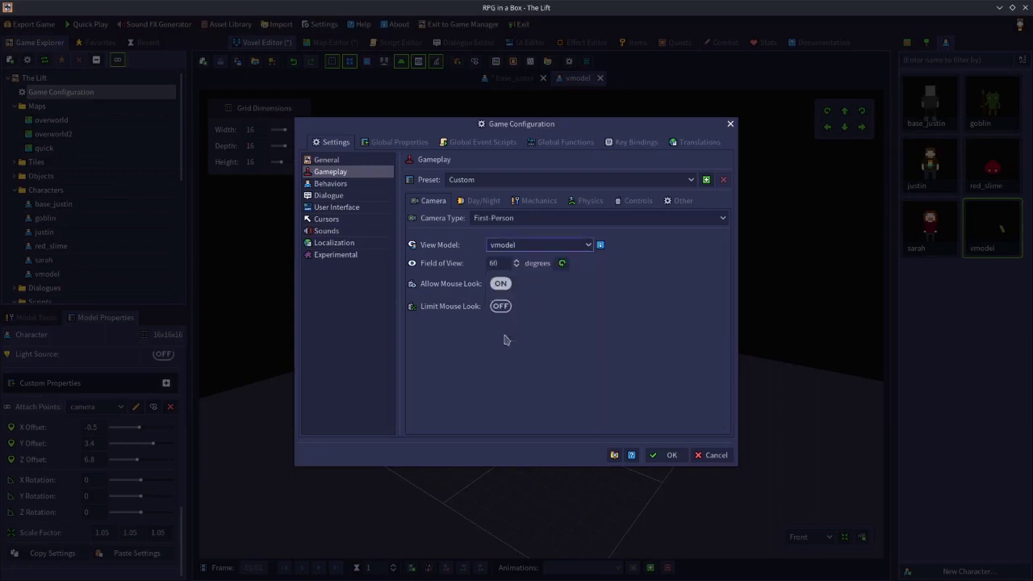
click(667, 455)
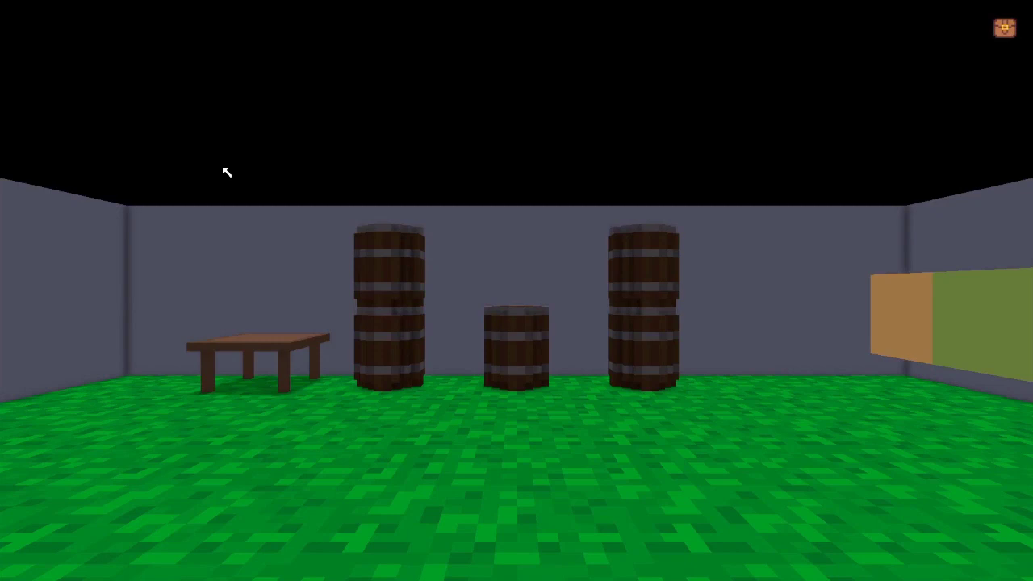
Quit the test game and open the vmodel character for editing.
key(Escape)
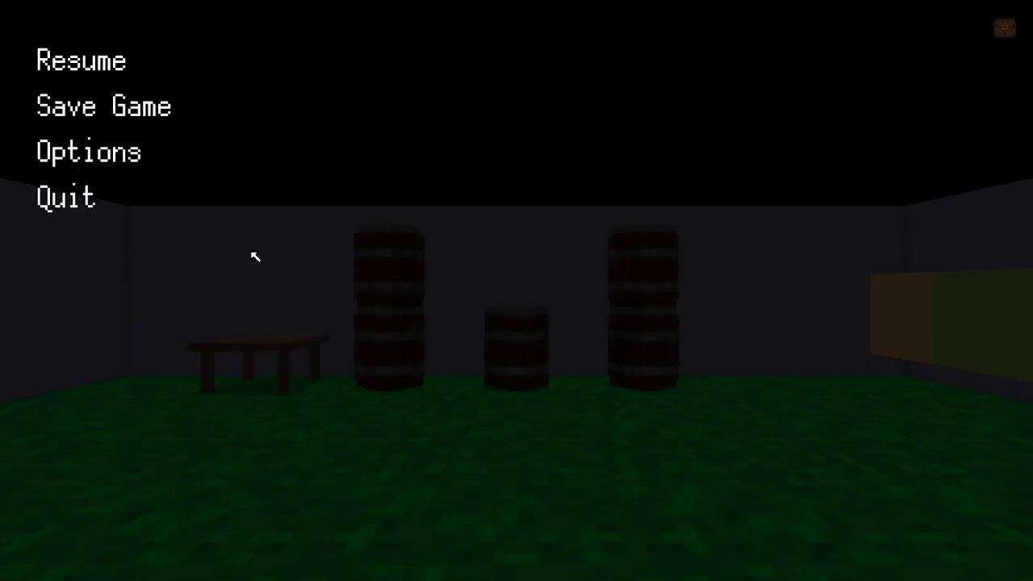
click(71, 201)
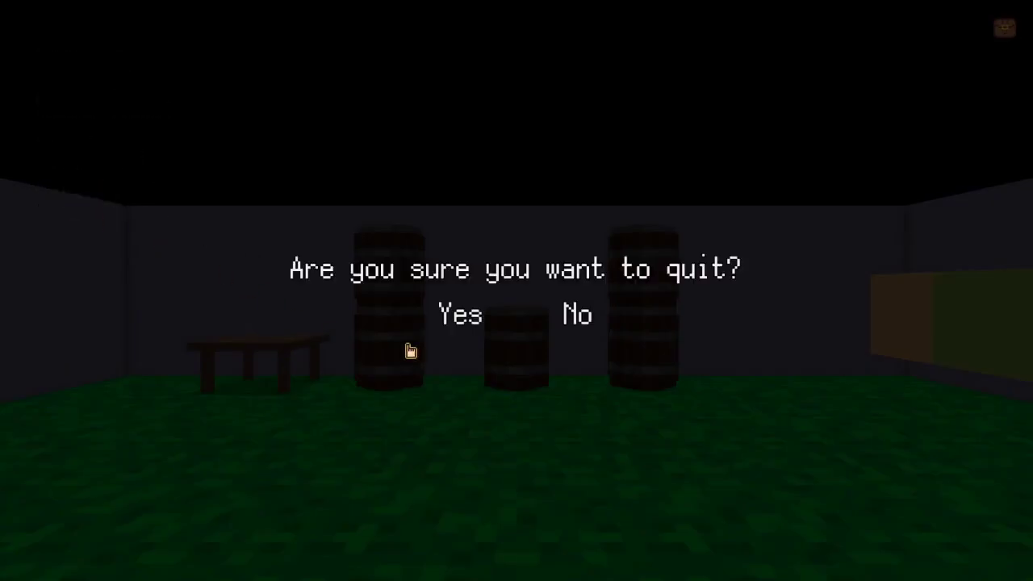
click(456, 316)
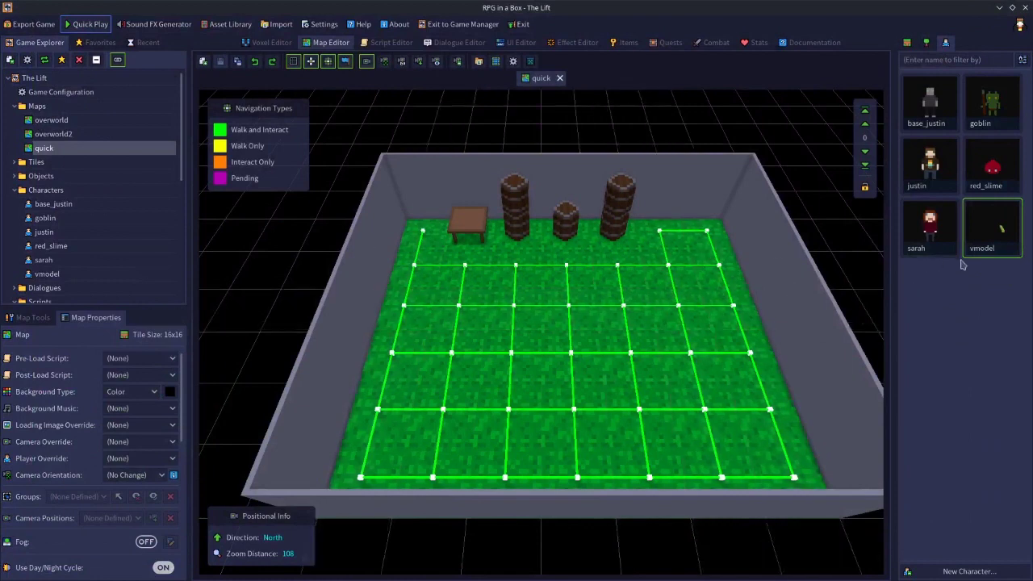
double_click(982, 238)
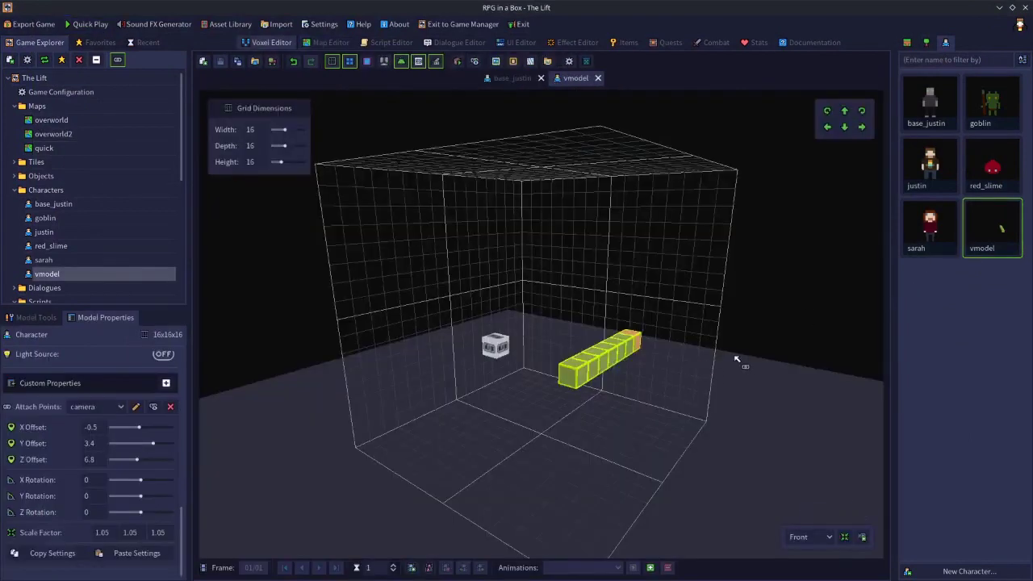
right_drag(705, 351, 696, 424)
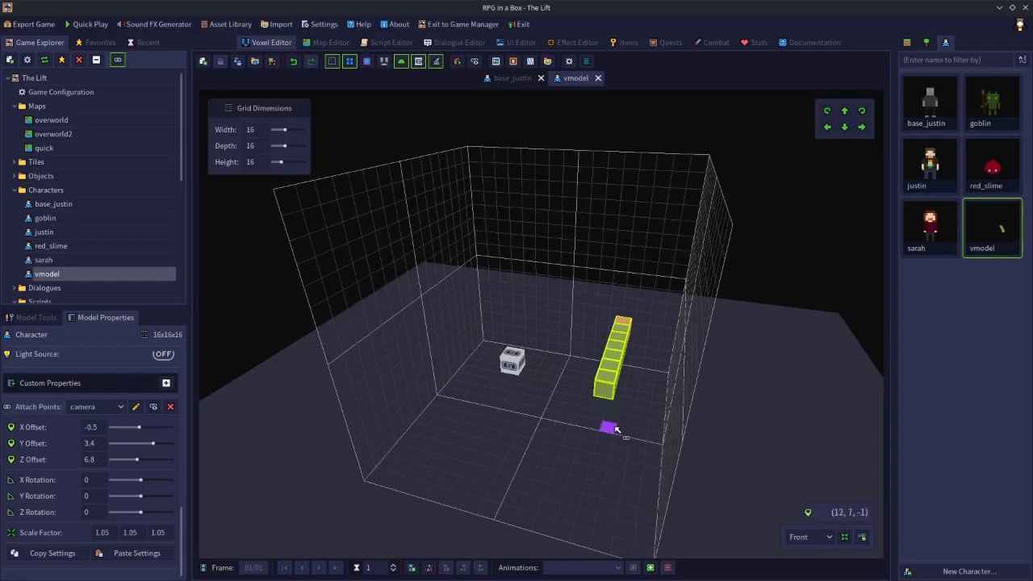
Select all of the arm's voxels in vmodel, move them two voxels left and two down, and save the character.
click(34, 322)
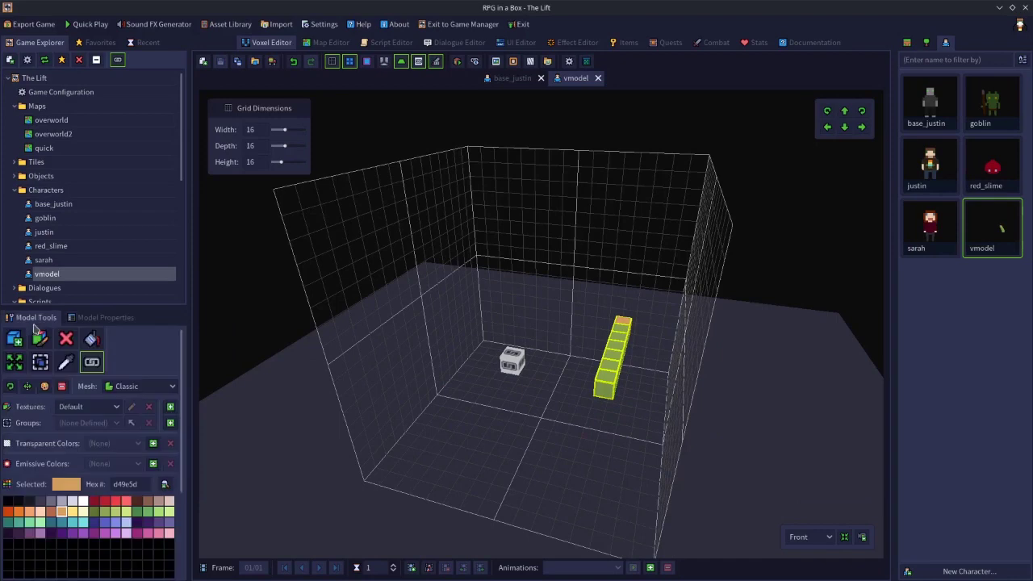
click(40, 361)
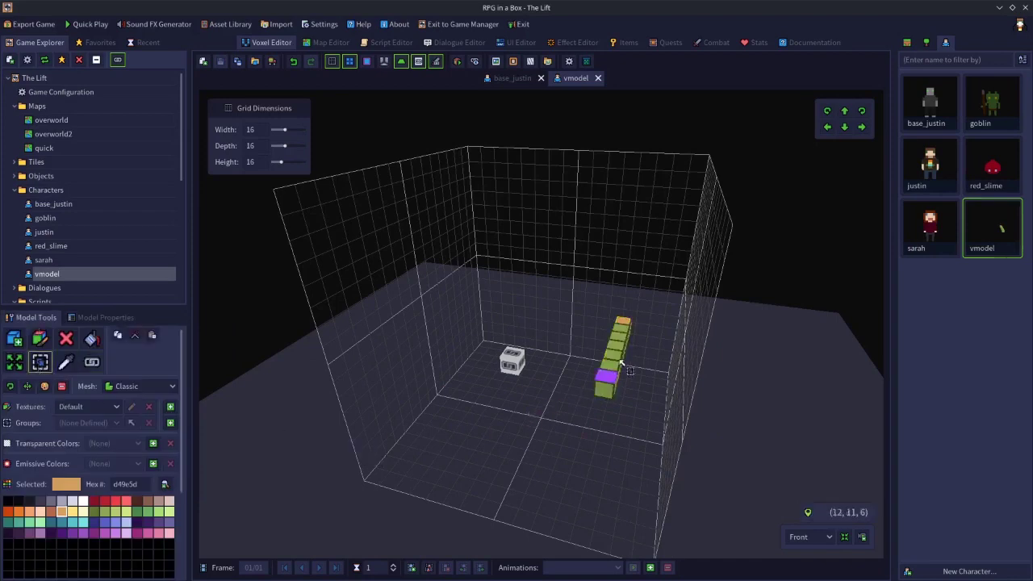
drag(622, 323, 626, 394)
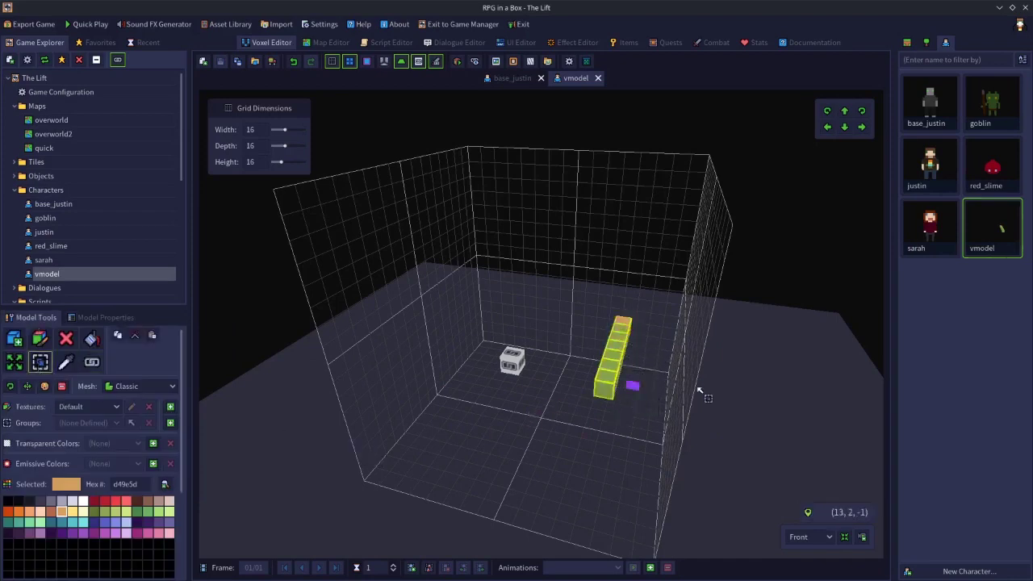
click(829, 128)
click(829, 127)
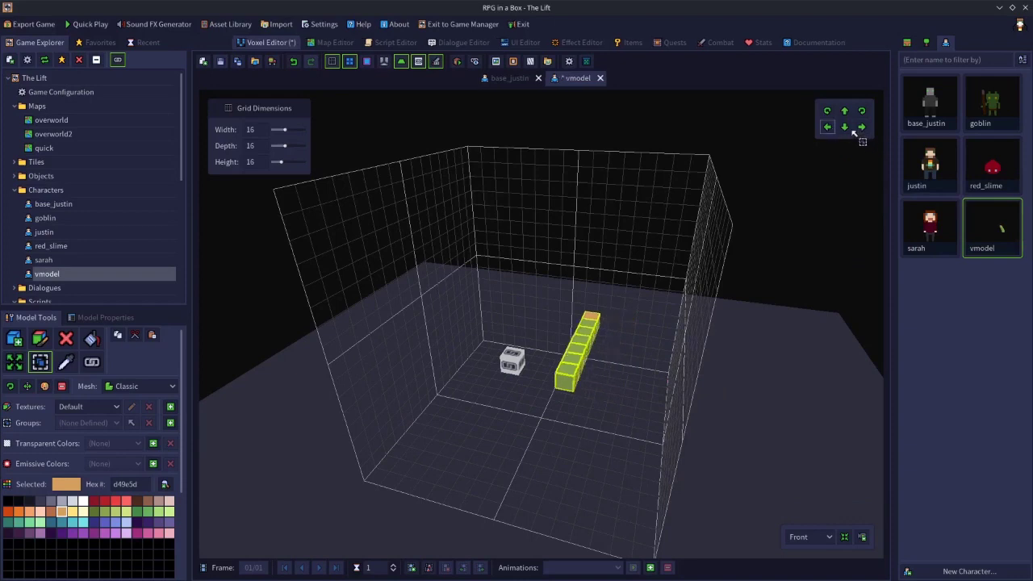
click(845, 130)
click(845, 129)
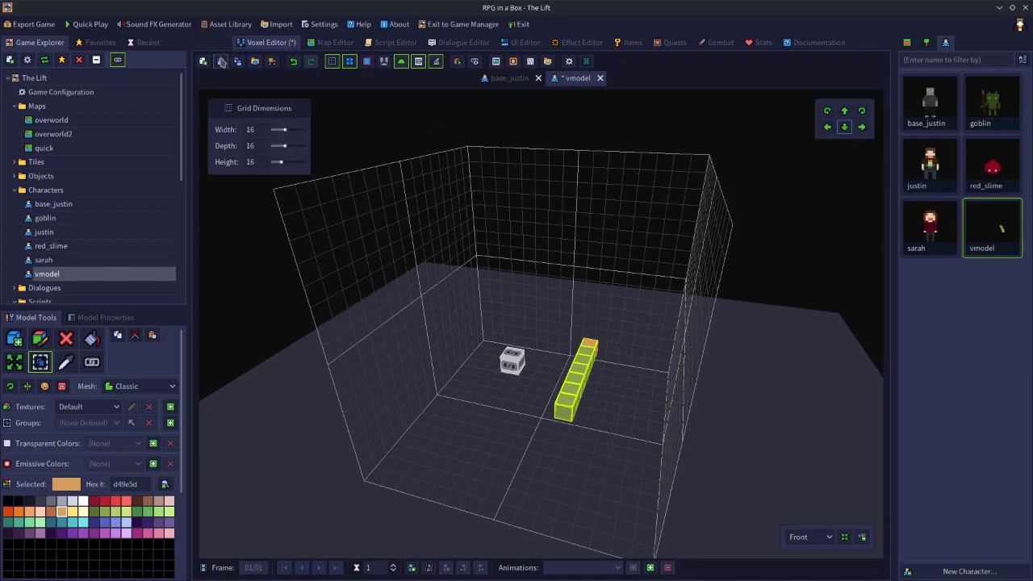
click(218, 63)
Run the game, walk backward and forward to check the arm's new position in first person, and quit the test.
click(95, 25)
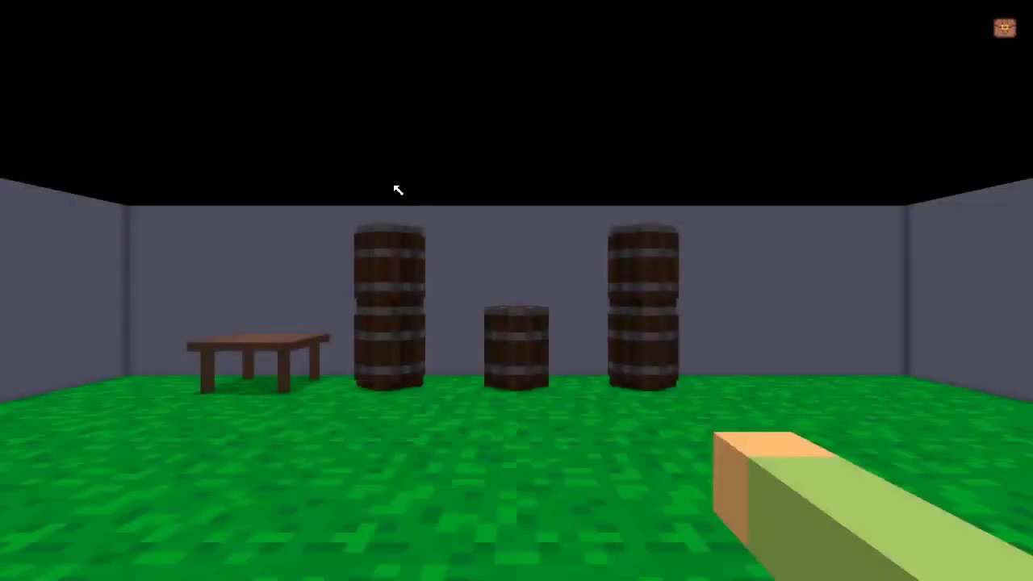
key(s)
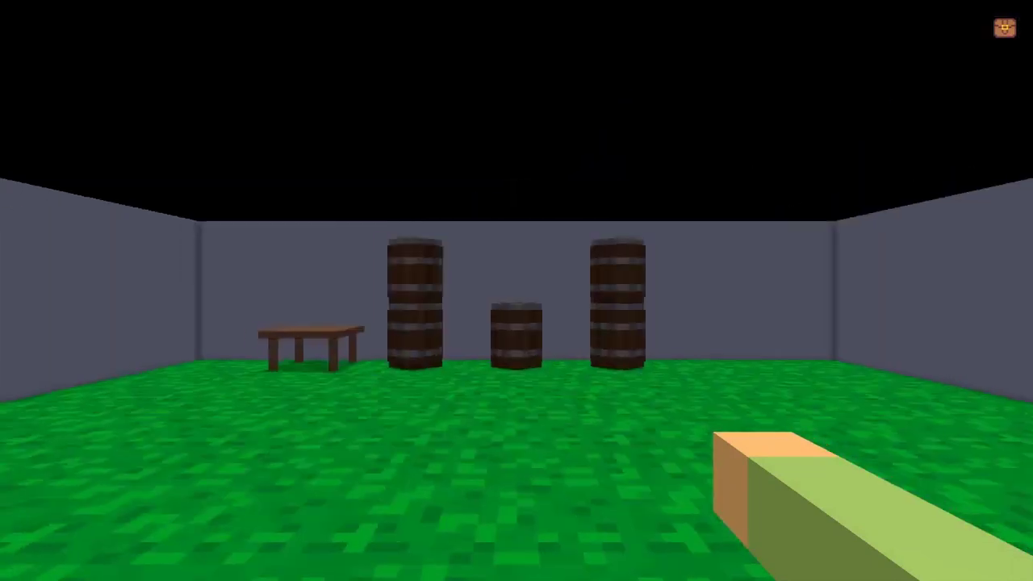
key(w)
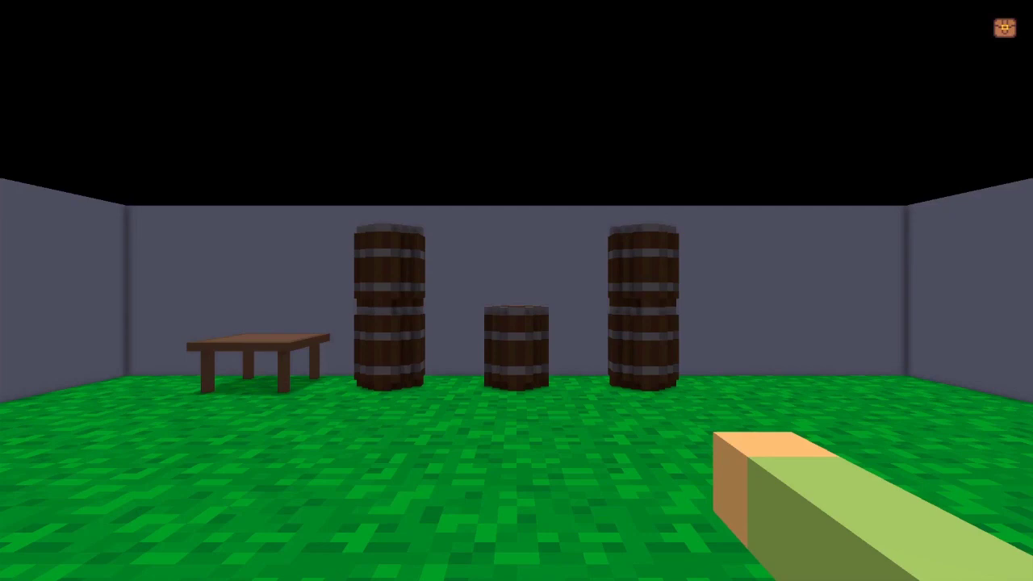
key(Escape)
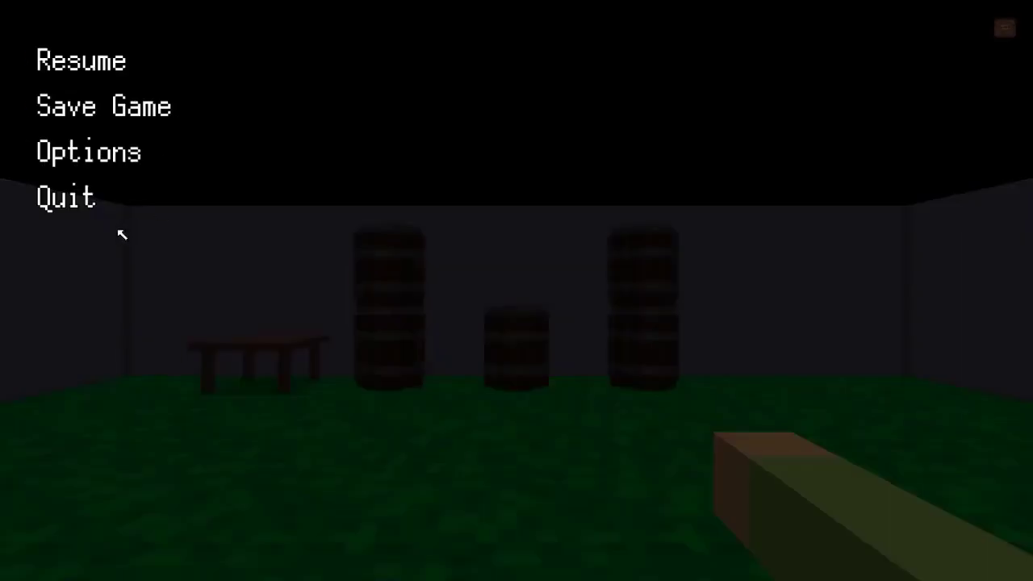
click(86, 202)
click(461, 317)
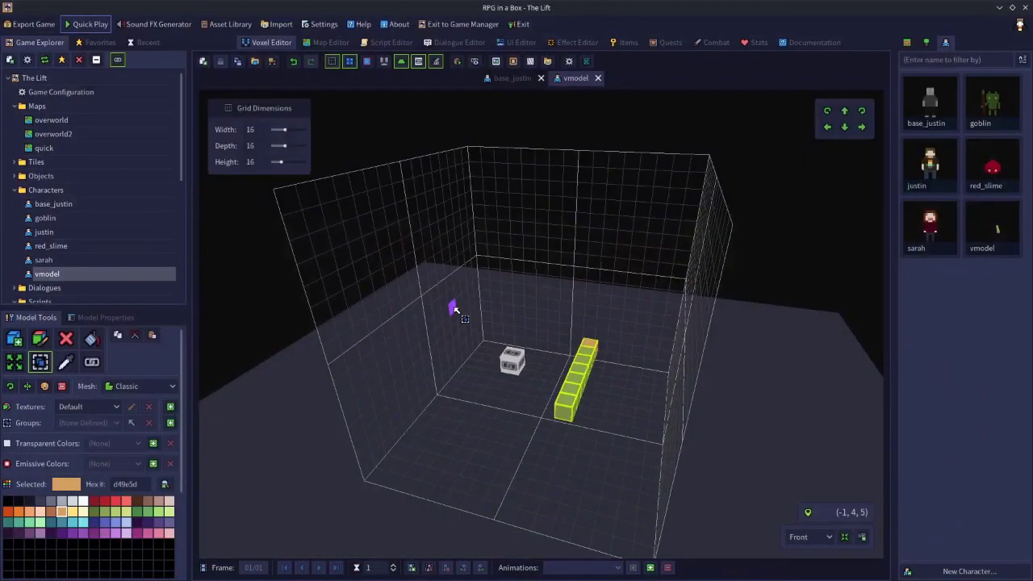
Try a wider field of view for the first-person camera in the game configuration.
double_click(63, 95)
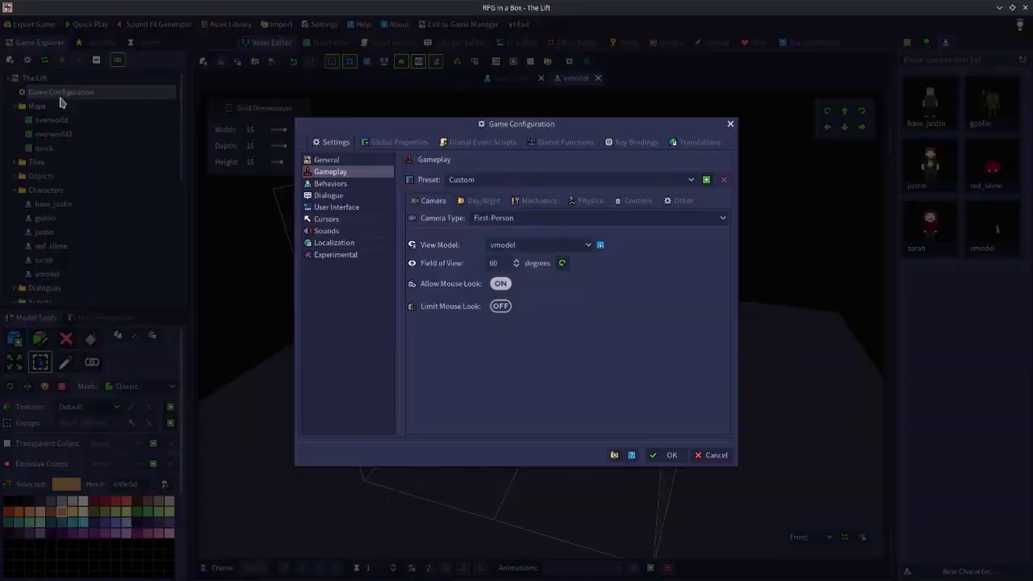
drag(514, 263, 463, 263)
text(70)
click(663, 456)
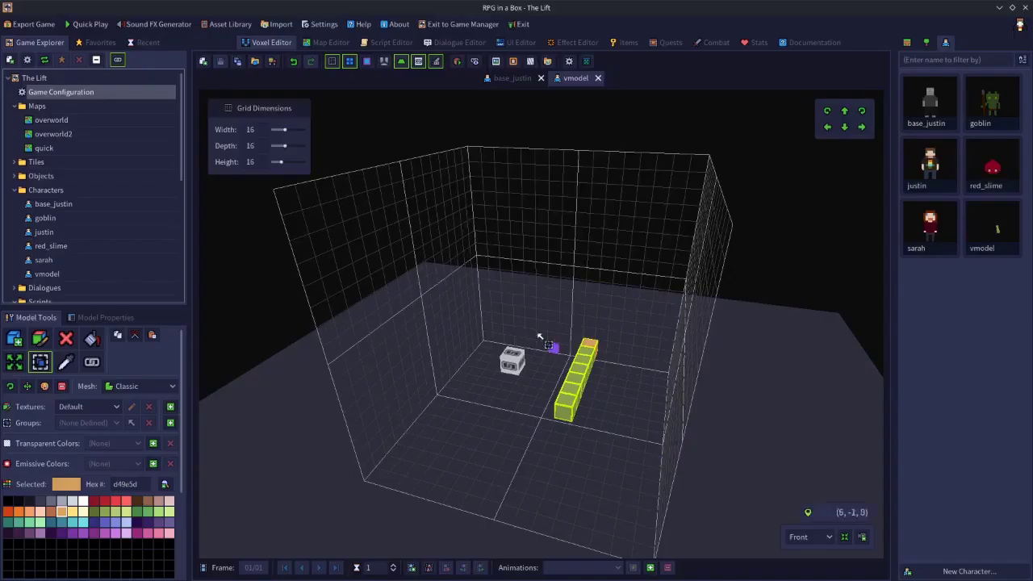
Test the wider field of view in the game and quit back to the editor.
click(91, 24)
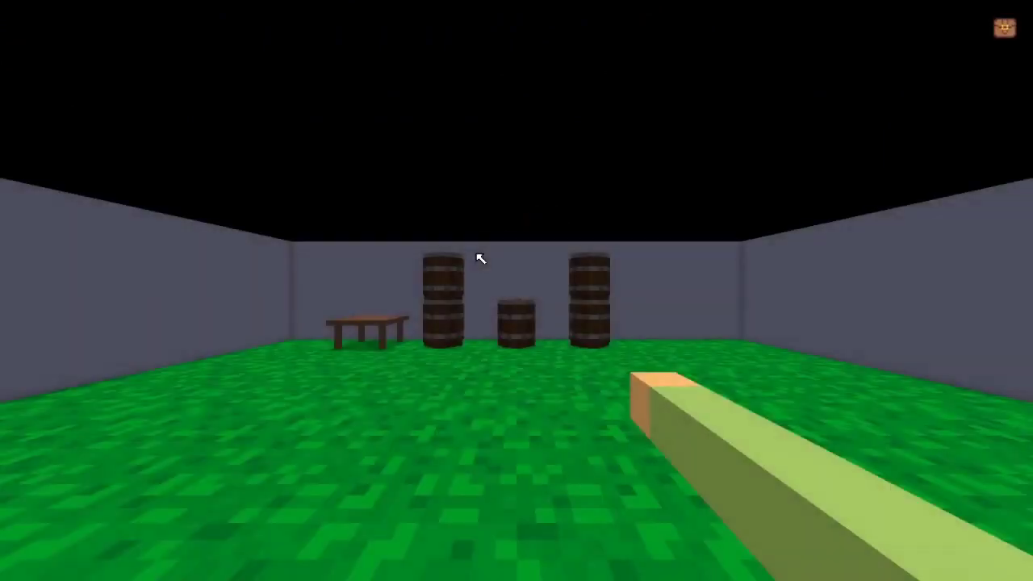
key(Escape)
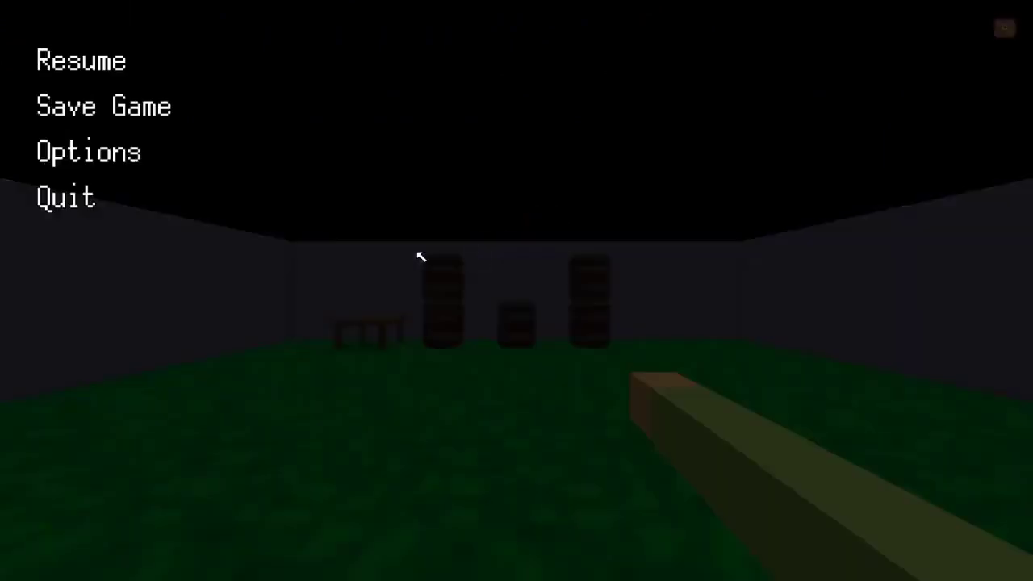
click(92, 202)
click(459, 323)
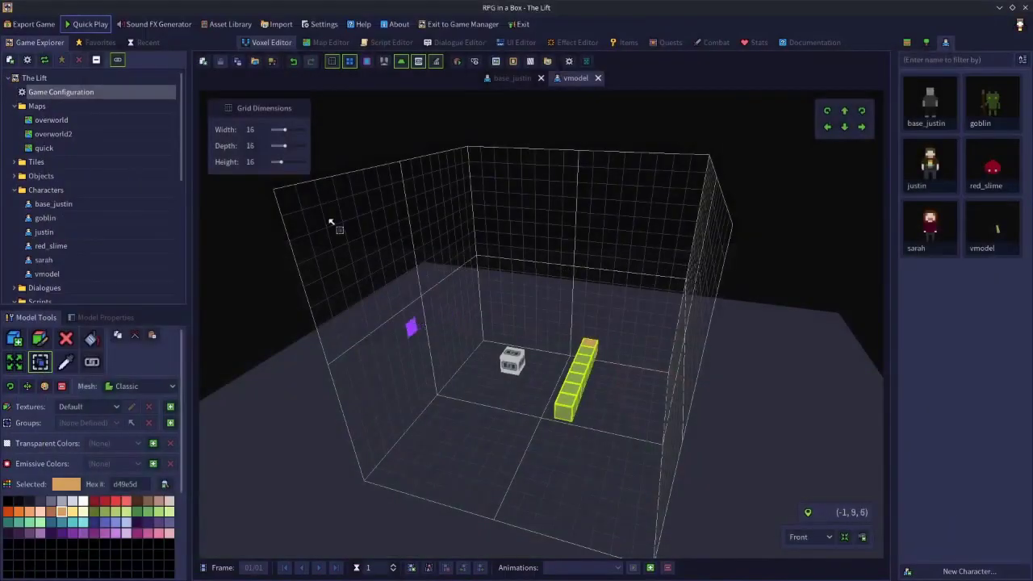
Set the first-person camera's field of view back to 60 degrees and confirm the game configuration.
double_click(71, 93)
scroll(489, 262, up, 1)
key(ctrl+a)
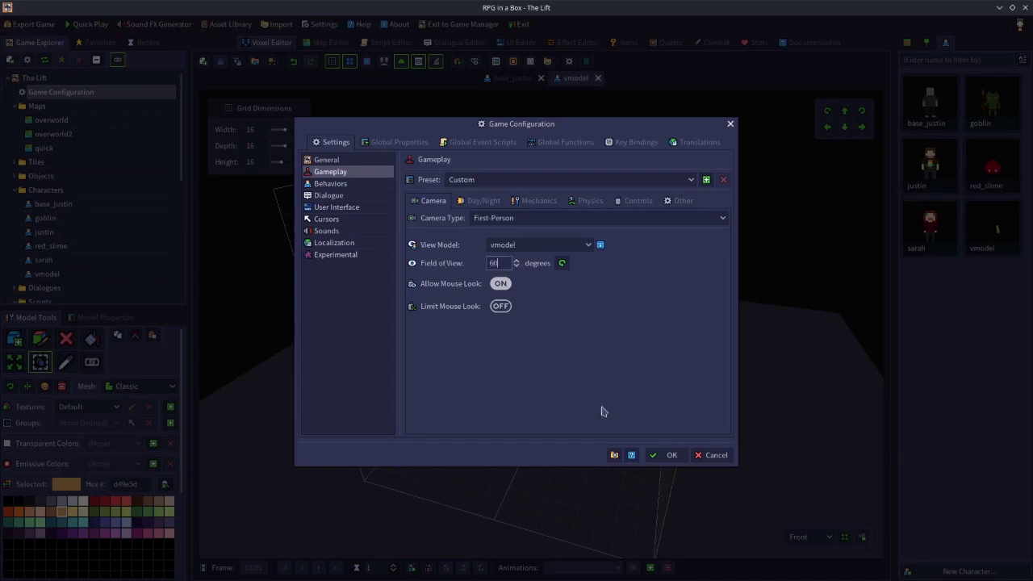
click(669, 456)
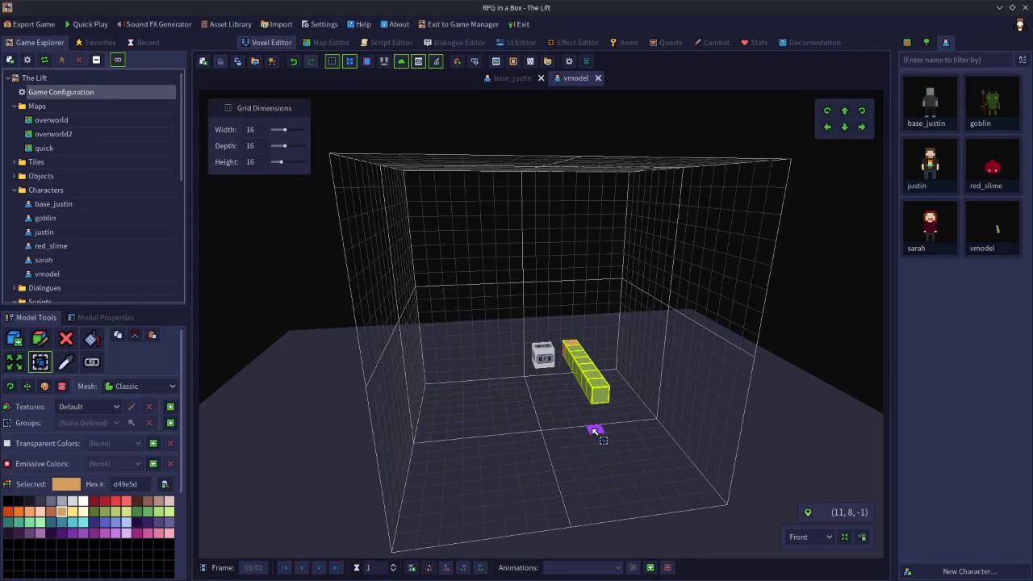
Copy the selected arm voxels and create a voxel-based object named left_arm with a 16x16x16 grid.
right_drag(592, 445, 552, 465)
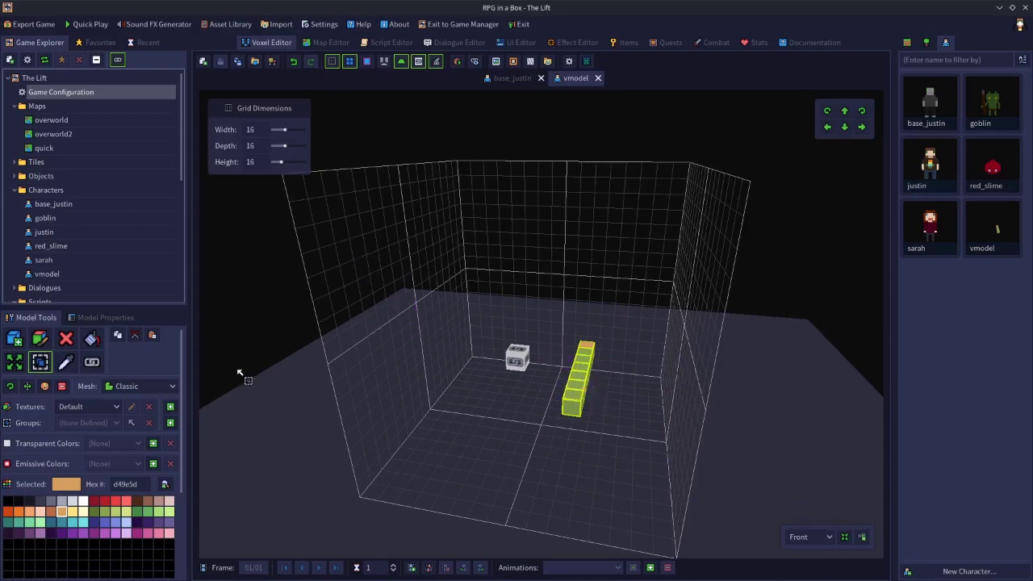
key(ctrl+c)
click(204, 62)
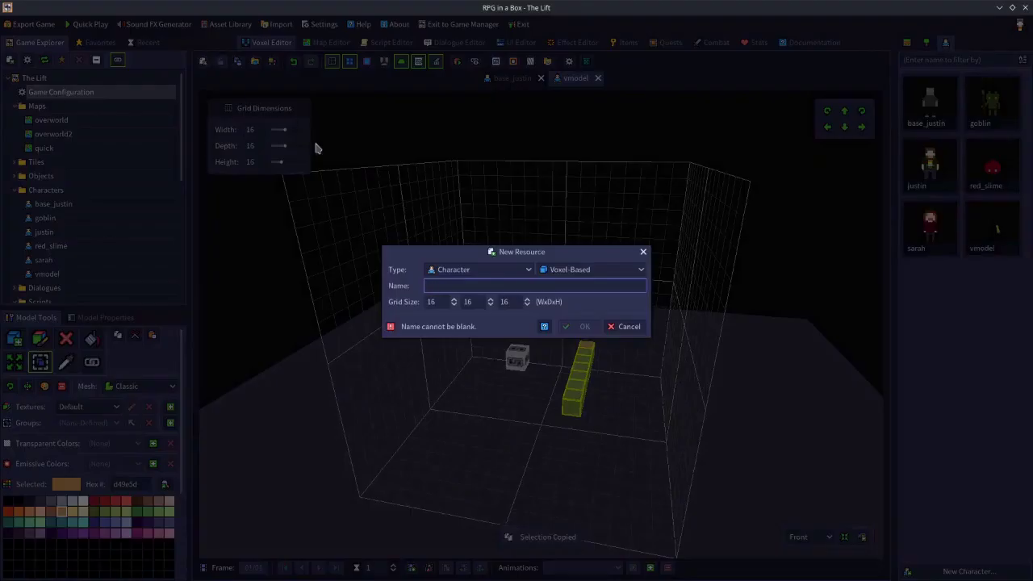
click(459, 270)
click(461, 299)
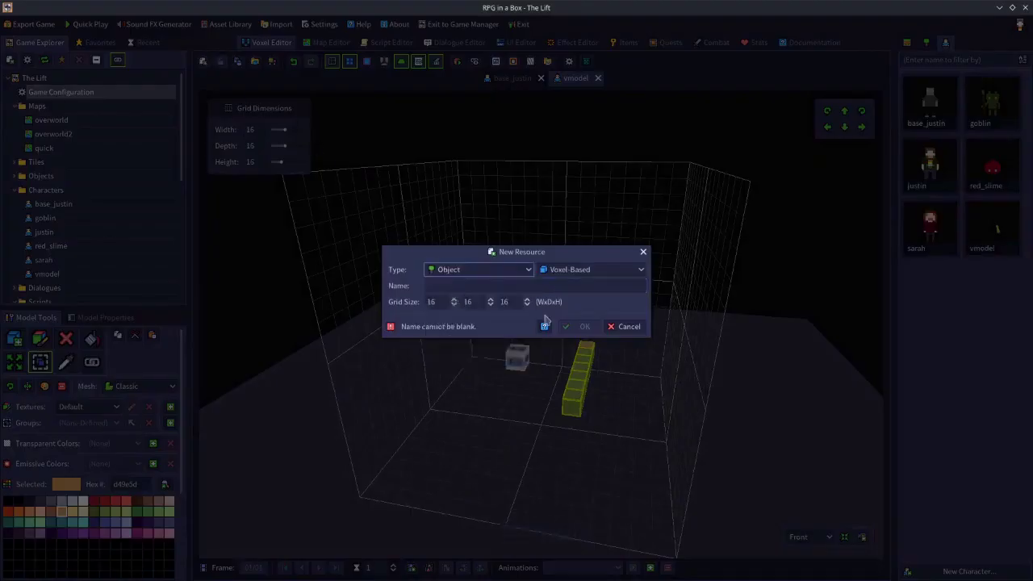
click(443, 284)
text(left_arm)
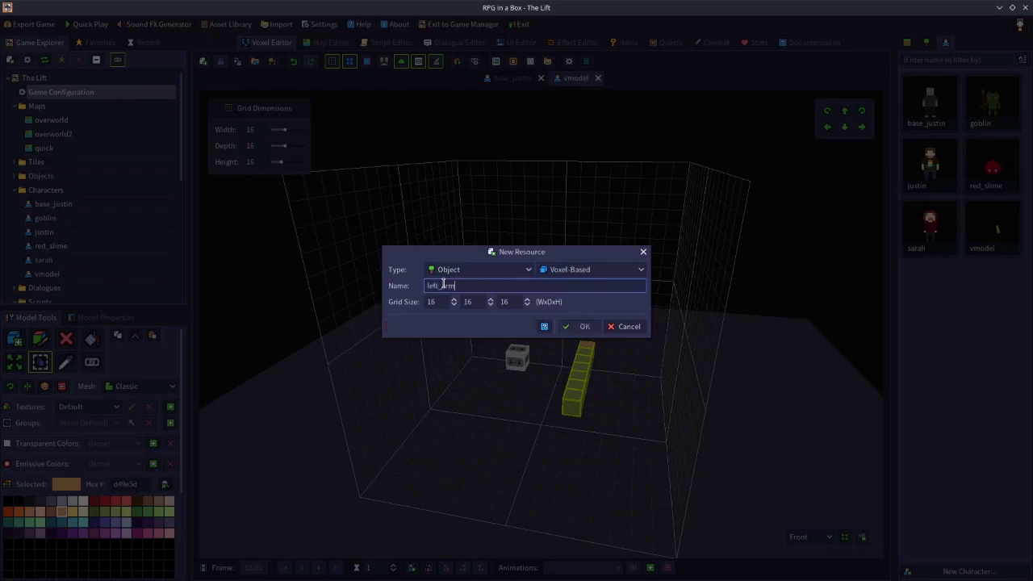
click(573, 327)
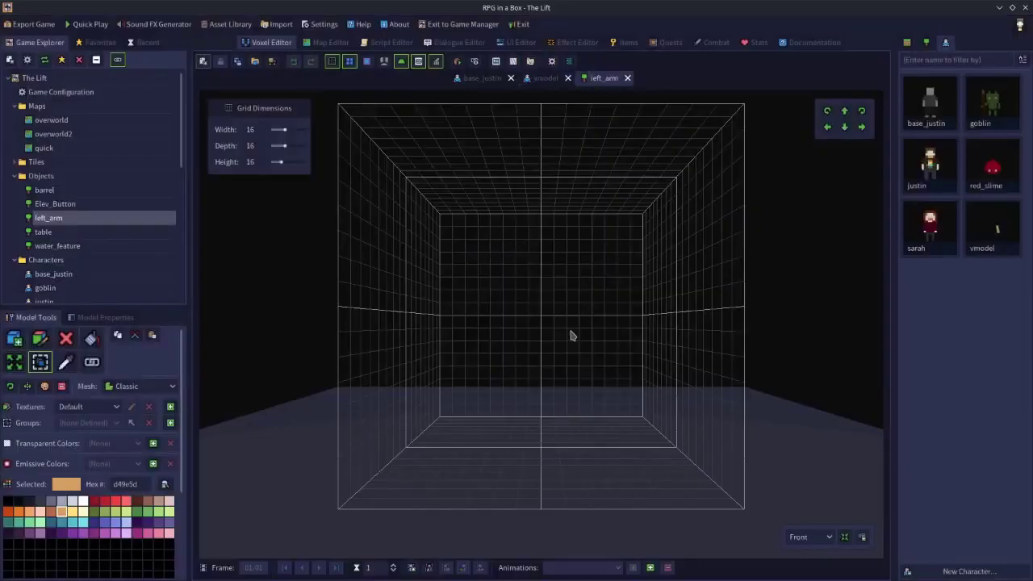
Paste the arm voxels into left_arm, shift them two voxels left to the middle of the grid, and accept the placement.
key(ctrl+v)
right_drag(632, 424, 646, 446)
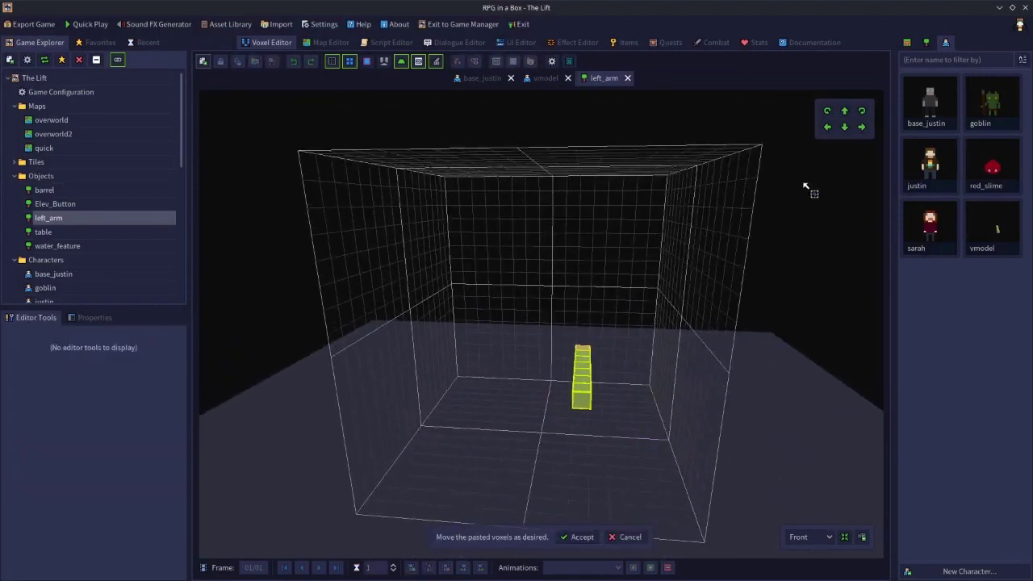
click(826, 127)
click(826, 127)
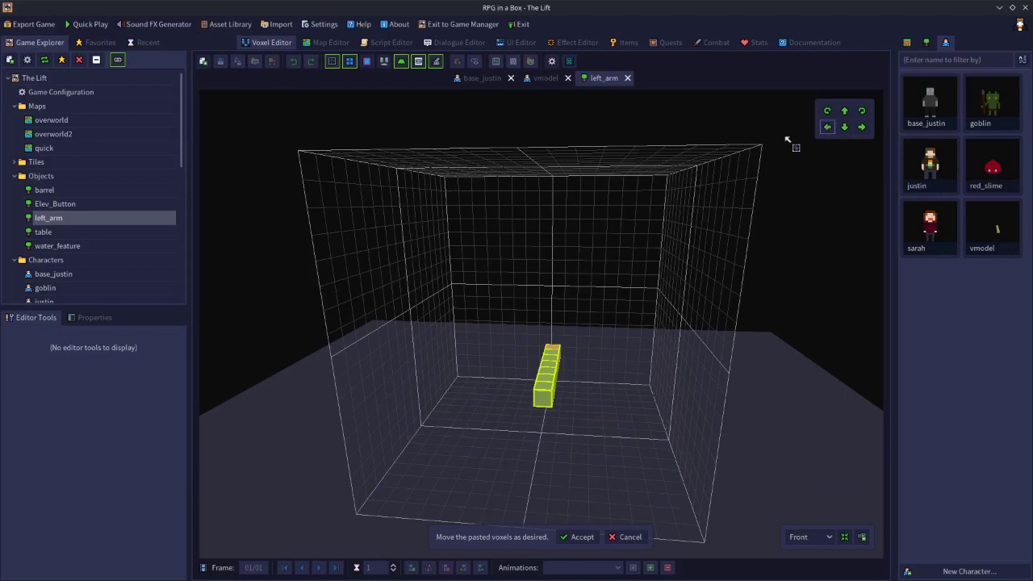
click(581, 538)
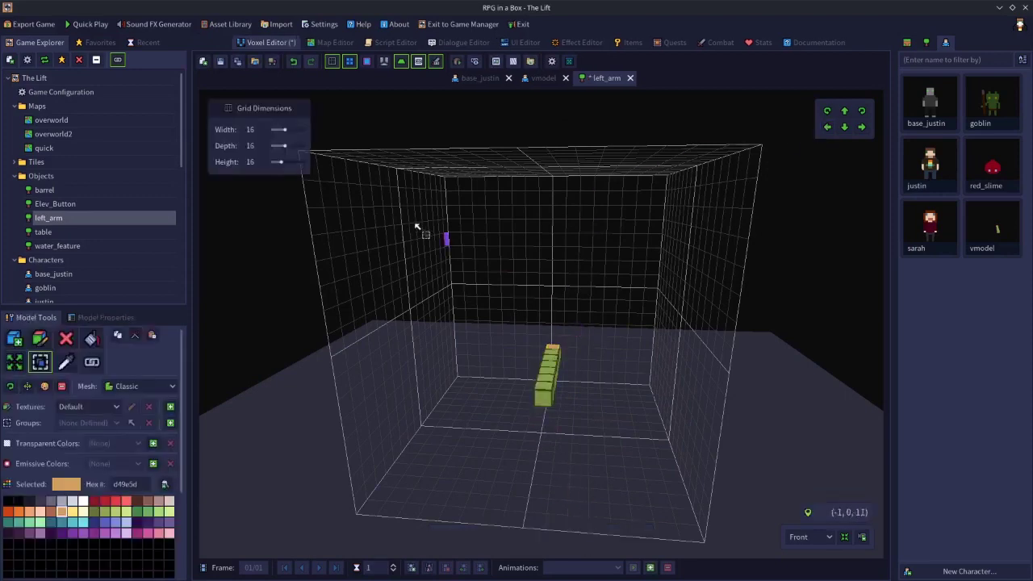
Reduce the left_arm grid to a width of 6 and a depth of 10.
drag(284, 130, 275, 141)
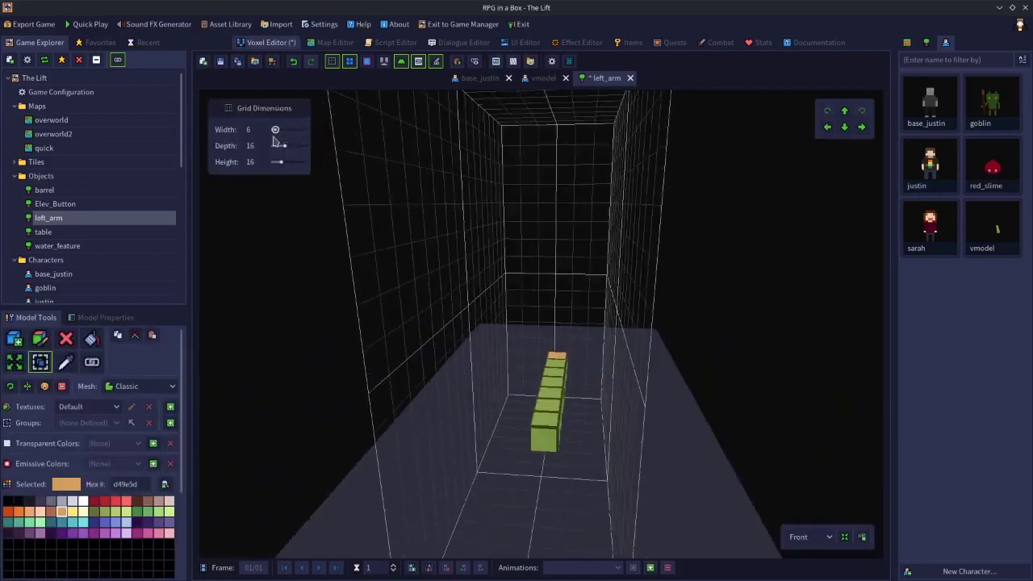
key(e)
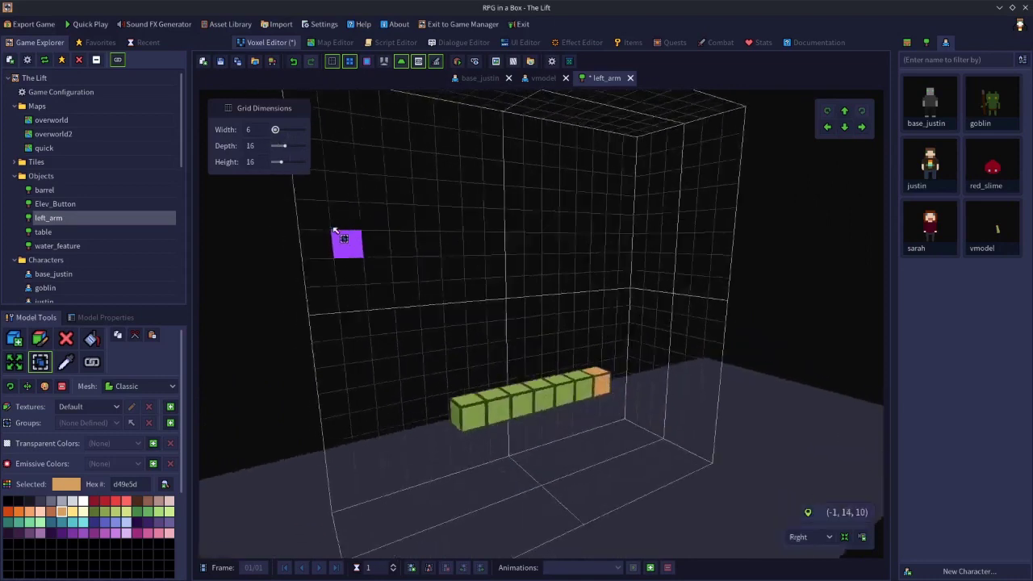
drag(282, 146, 280, 152)
key(q)
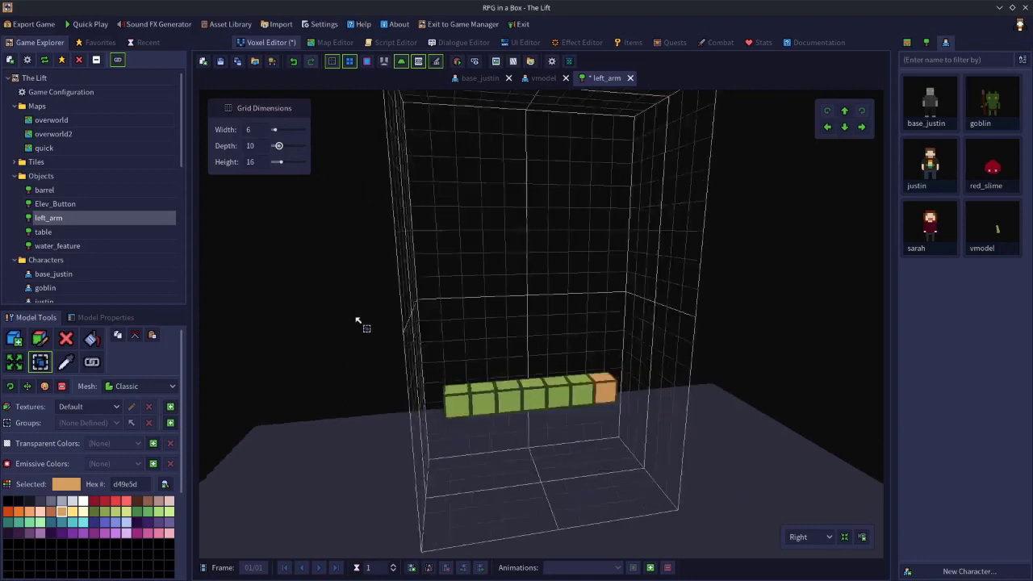
Add an attach point with the ID shoulder on the end voxel opposite the hand in left_arm, and save the model.
click(92, 361)
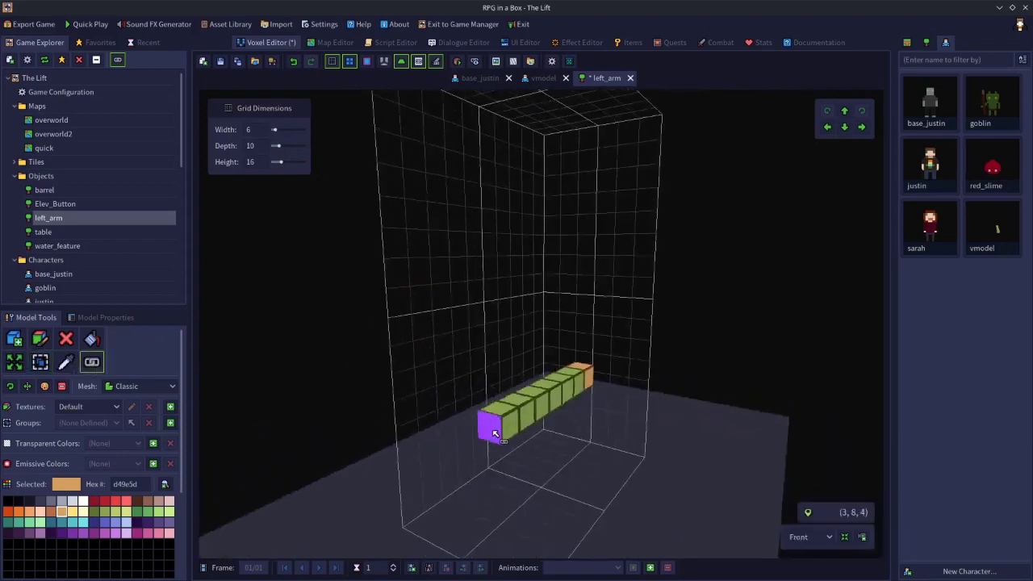
click(493, 434)
text(shoulder)
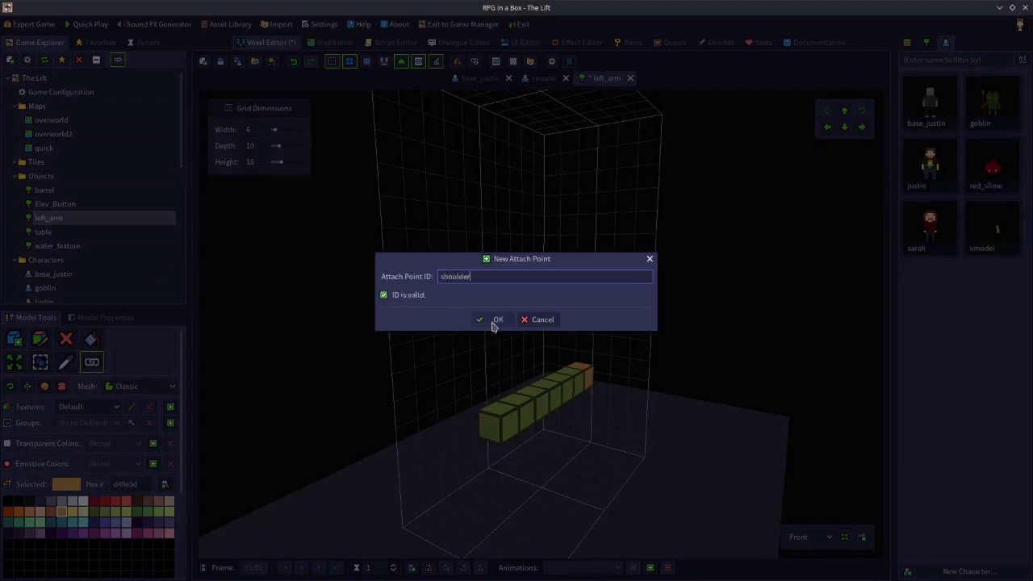
click(495, 319)
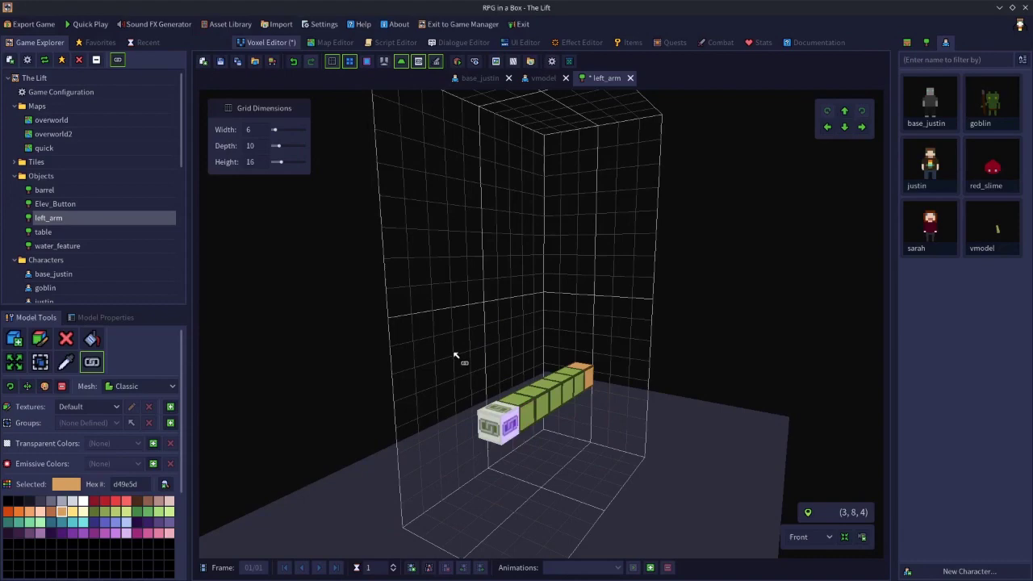
click(220, 61)
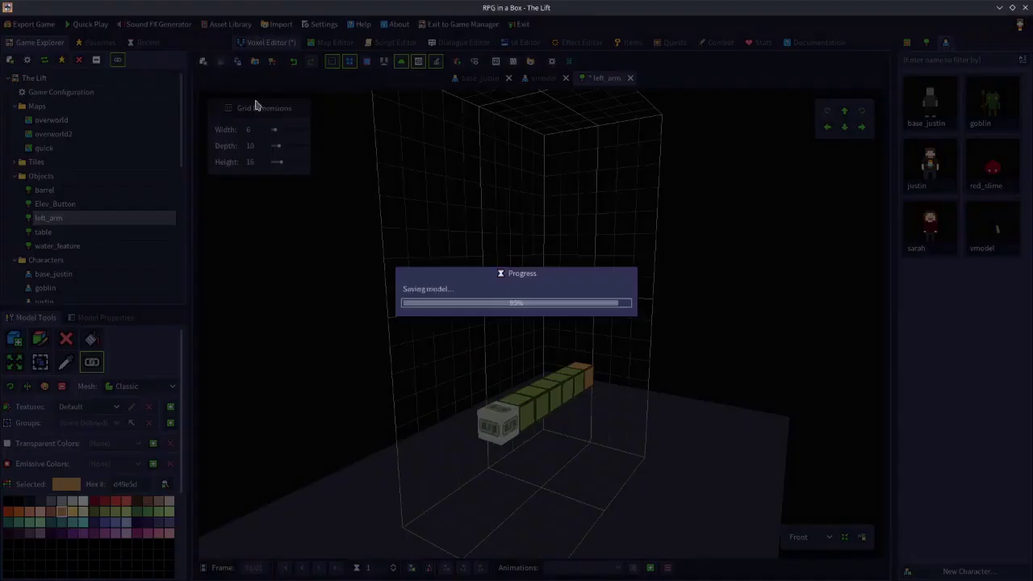
Switch to the vmodel character, deselect its arm voxels, and add an attach point named left_arm on the arm's rear end voxel.
click(544, 78)
scroll(539, 440, down, 1)
mouse_move(534, 449)
right_down()
mouse_move(498, 452)
mouse_move(554, 454)
right_up()
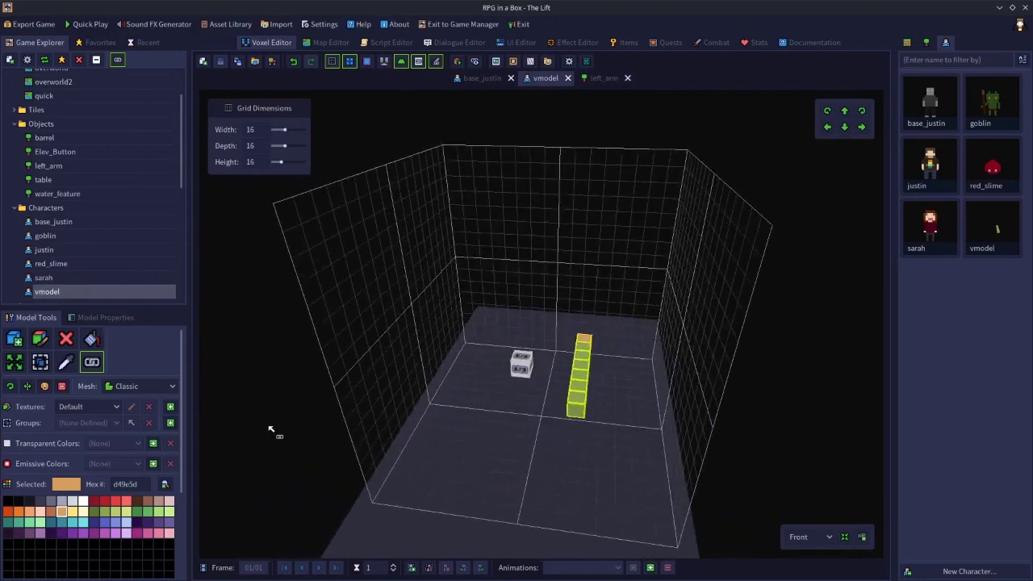
click(242, 421)
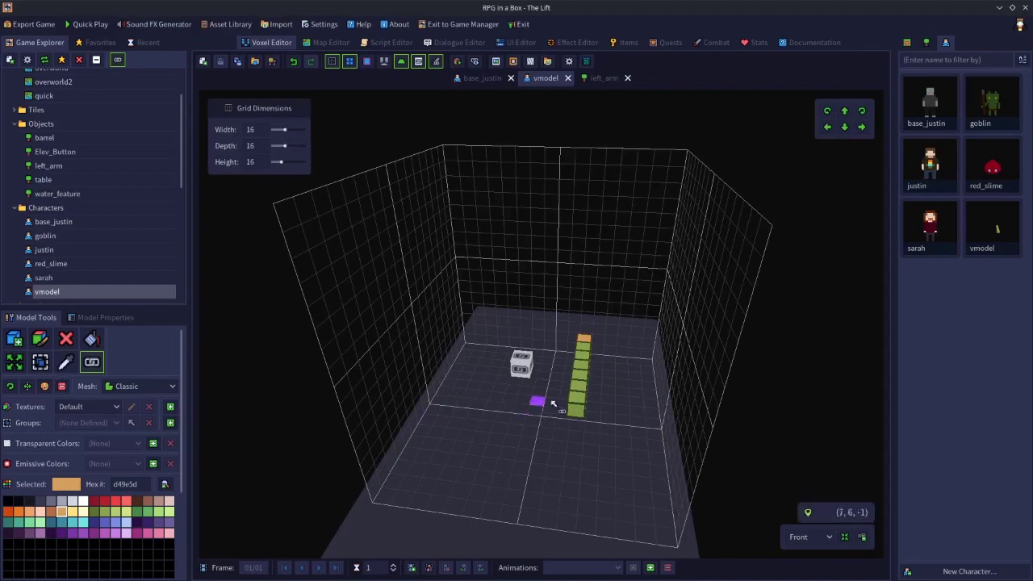
click(574, 410)
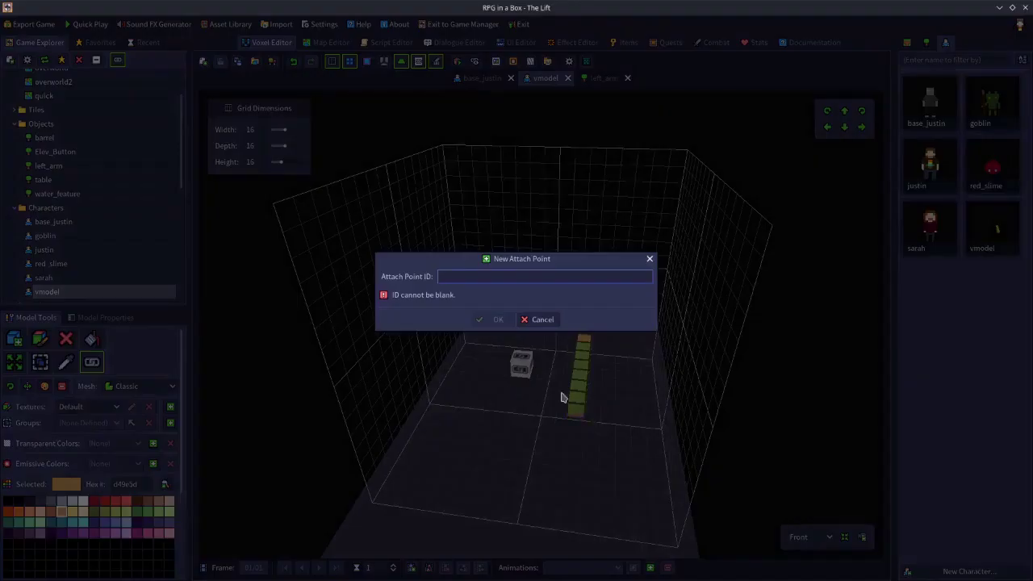
text(left_arm)
key(Return)
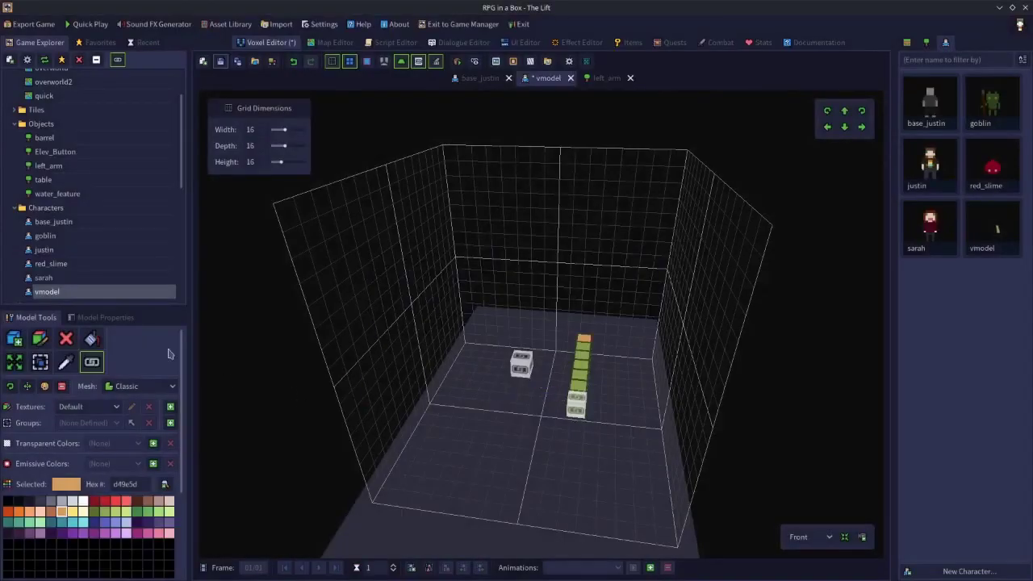
Set the X offset of vmodel's left_arm attach point to -3.8, placing it opposite the existing arm.
click(97, 322)
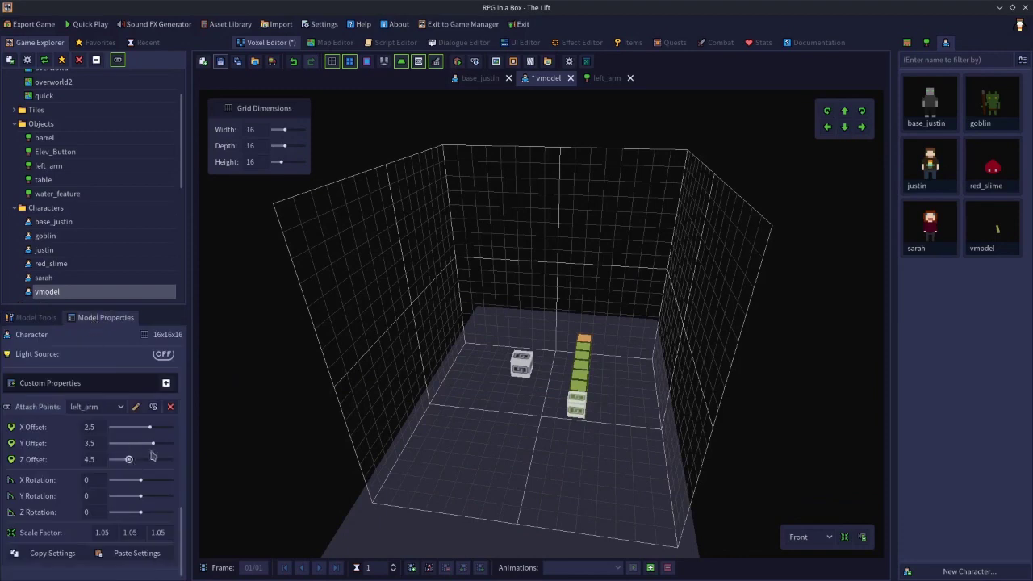
drag(151, 427, 128, 434)
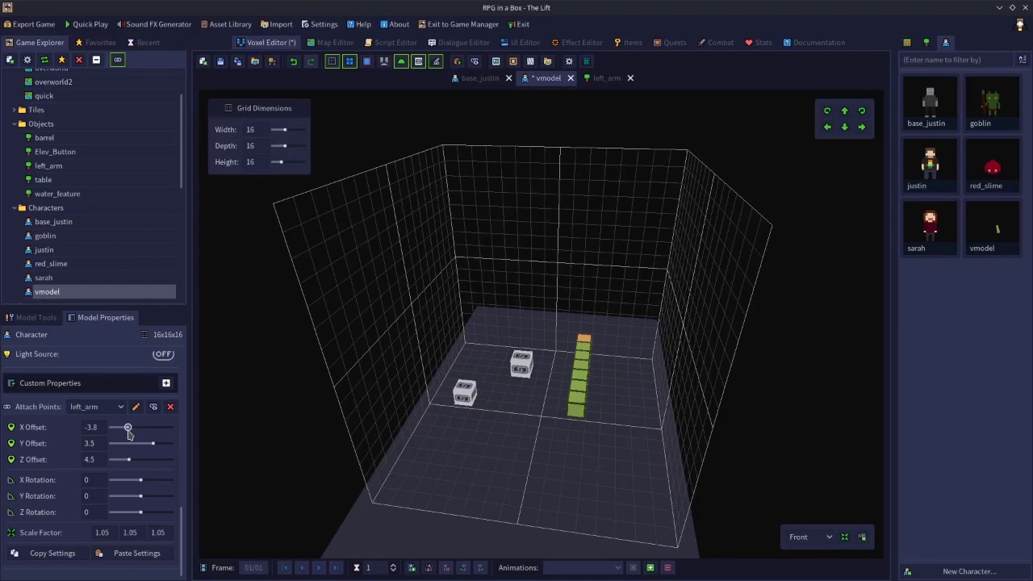
right_drag(401, 466, 392, 445)
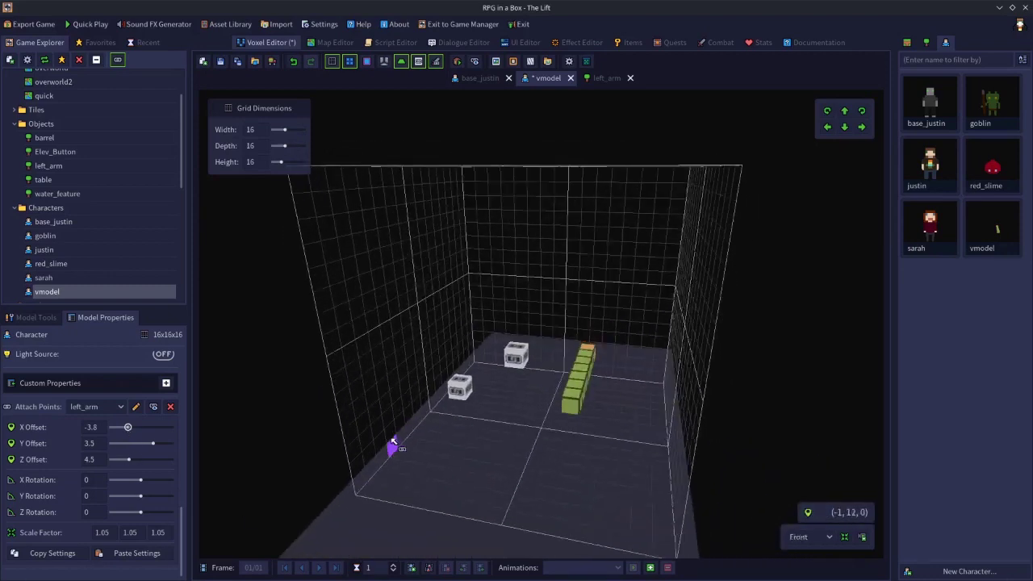
Attach the left_arm object by its shoulder point to vmodel's left_arm attach point, with automatic in-game attachment enabled.
click(154, 408)
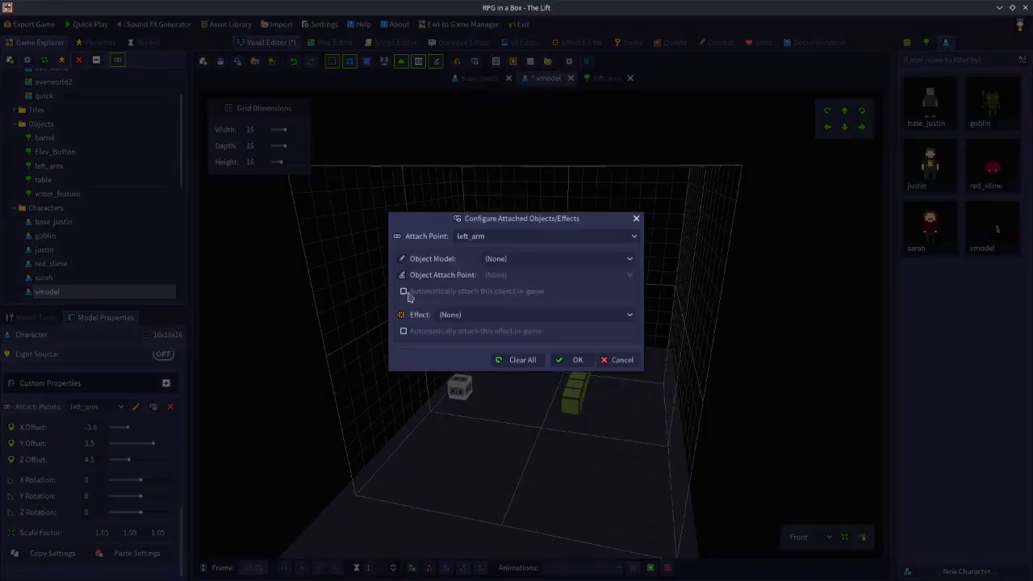
click(506, 261)
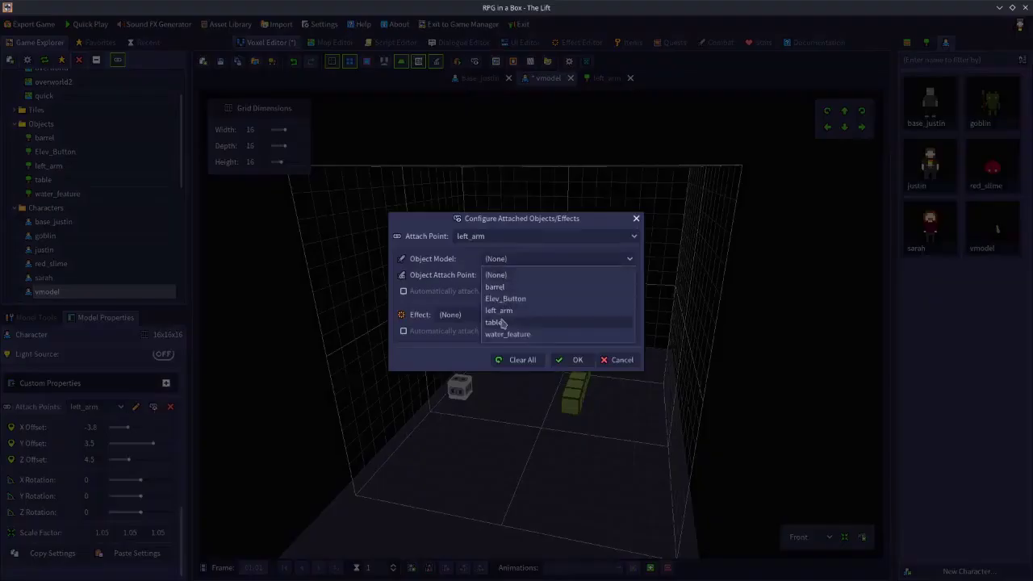
click(500, 311)
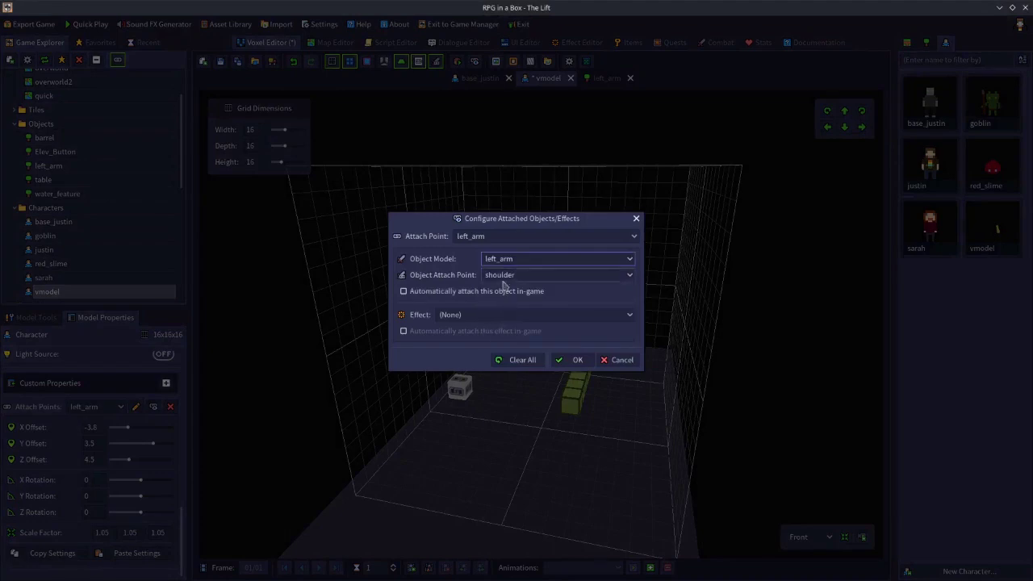
click(439, 295)
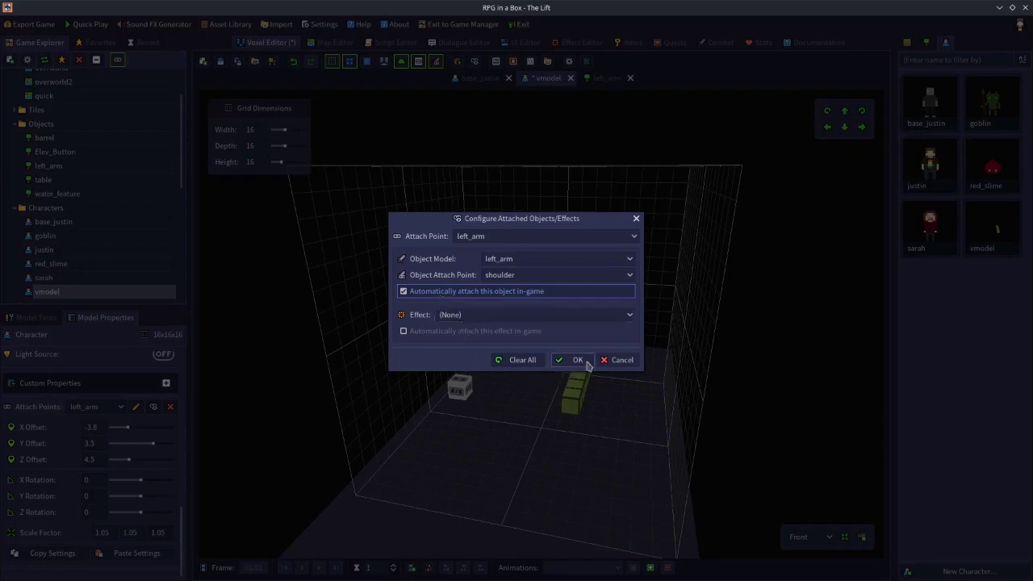
click(580, 360)
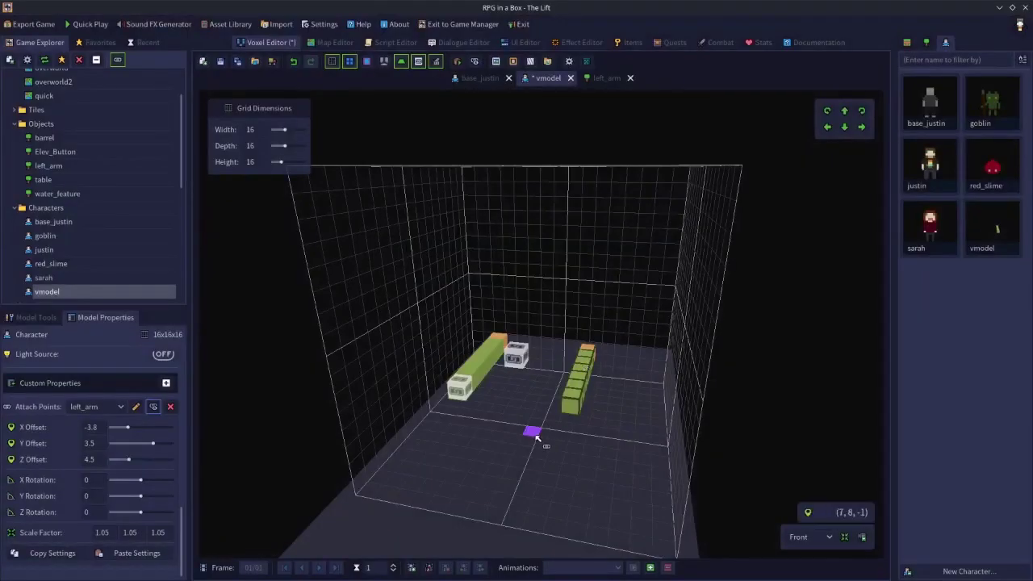
Save vmodel and run a quick play test to check both arms in the first-person view.
right_drag(533, 435, 571, 452)
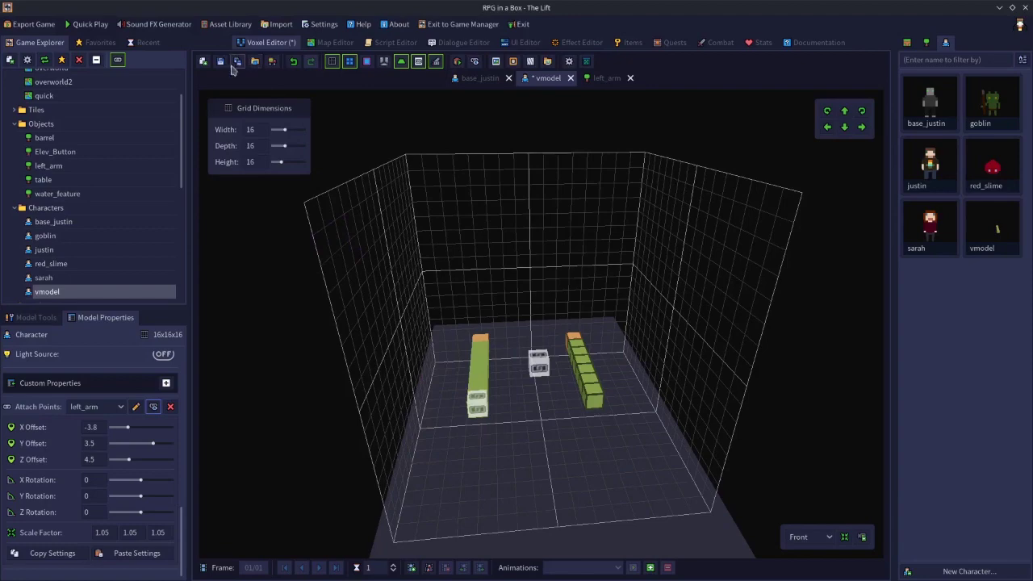
click(221, 62)
click(99, 24)
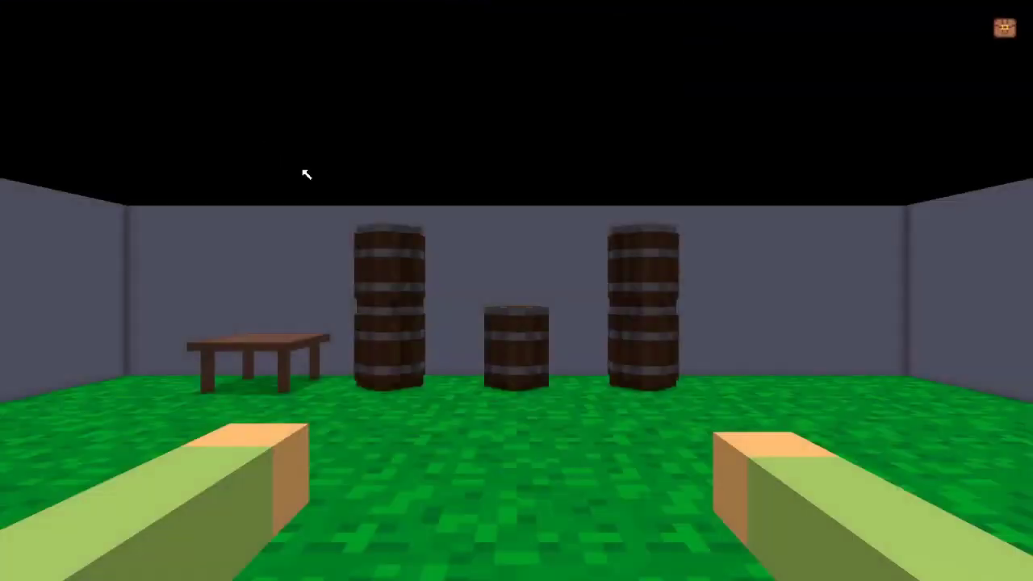
click(307, 174)
key(Escape)
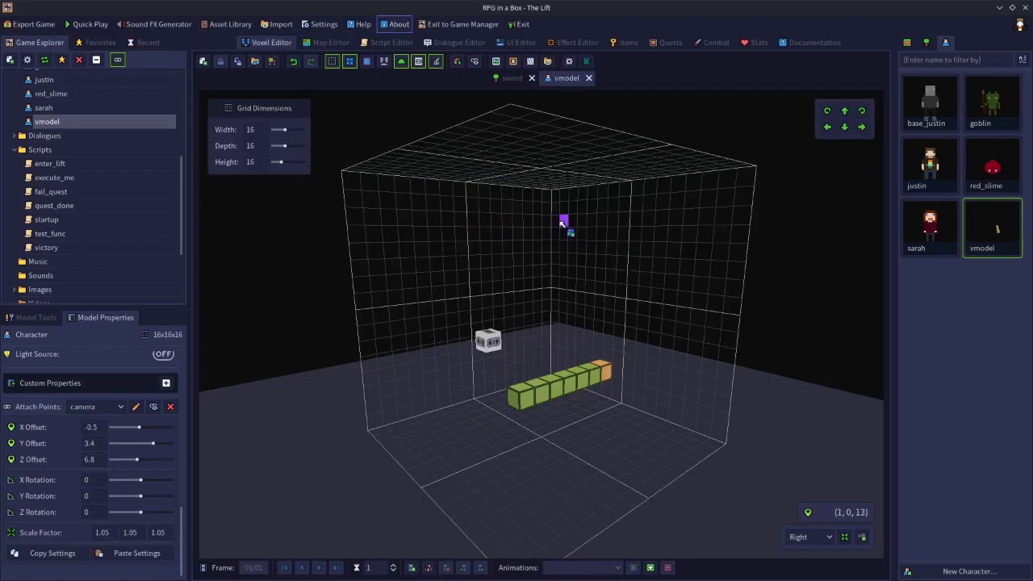
Select all of vmodel's arm voxels and shift them sideways, away from the camera attach point, toward the outer side of the grid.
right_drag(549, 358, 552, 430)
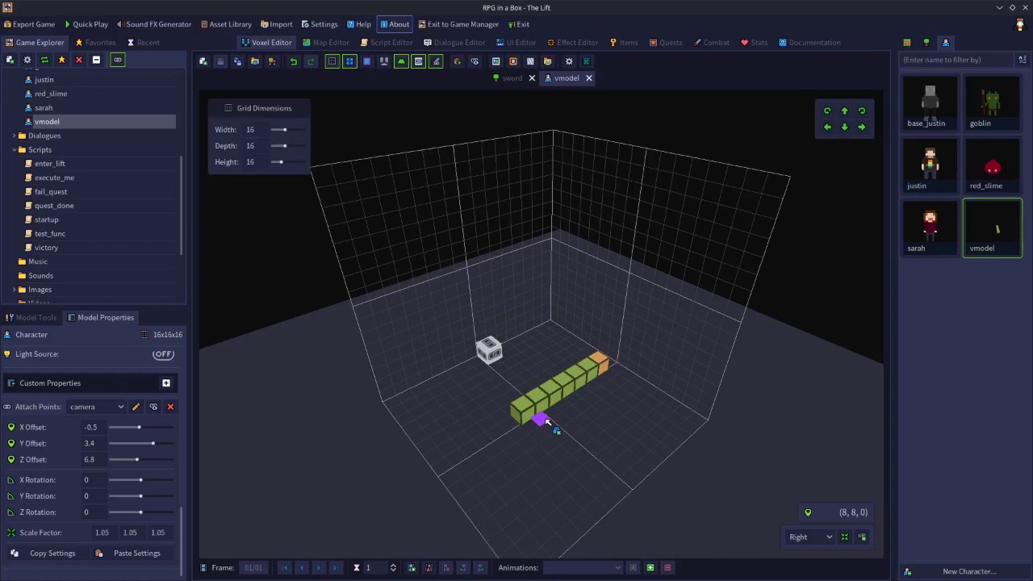
click(39, 319)
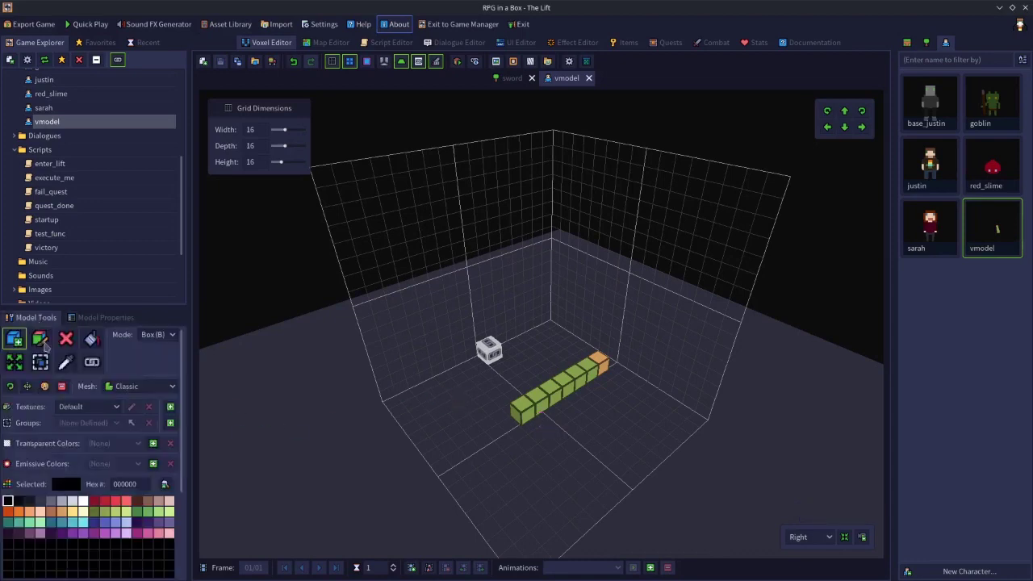
click(40, 362)
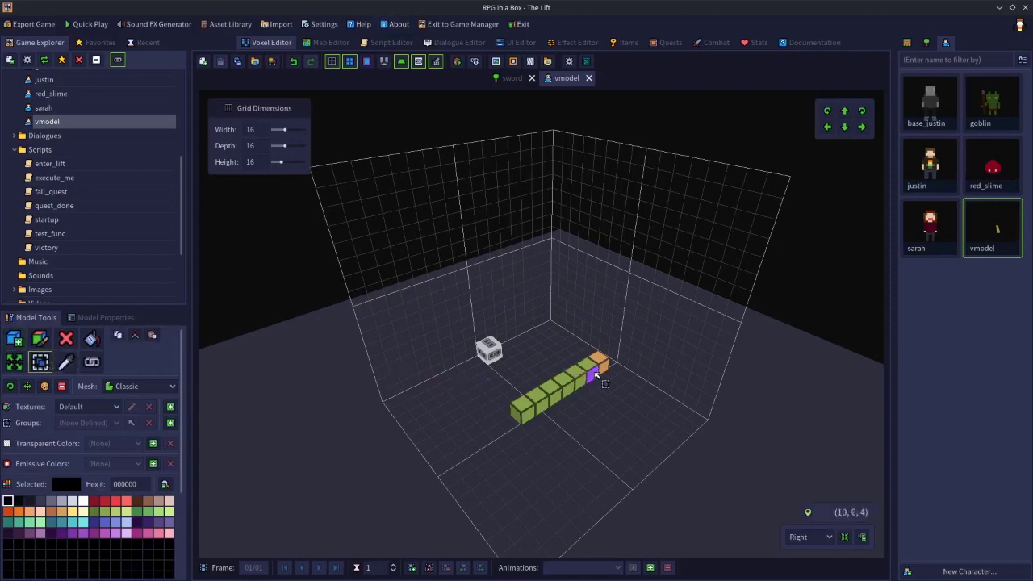
drag(594, 359, 511, 415)
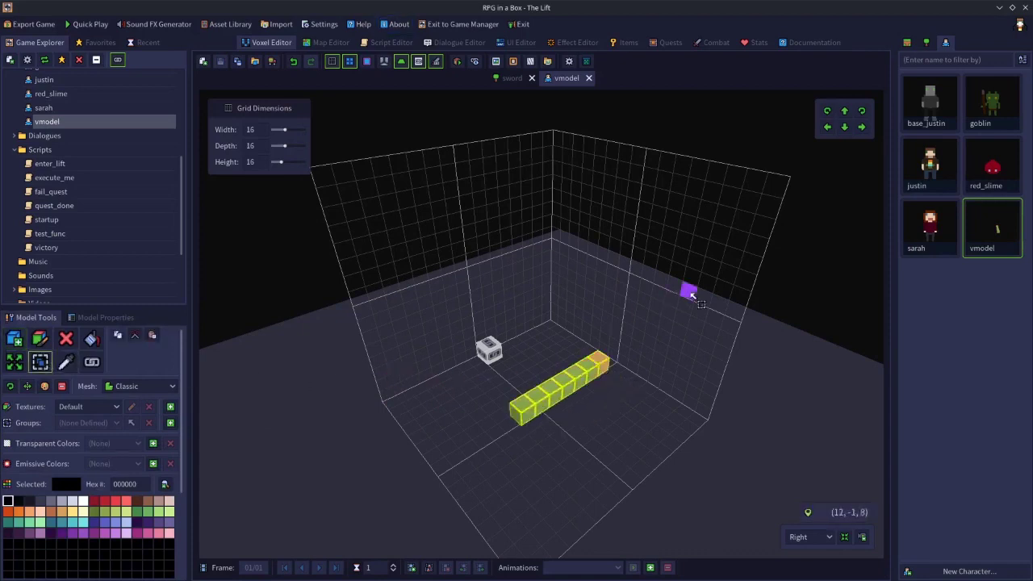
click(862, 128)
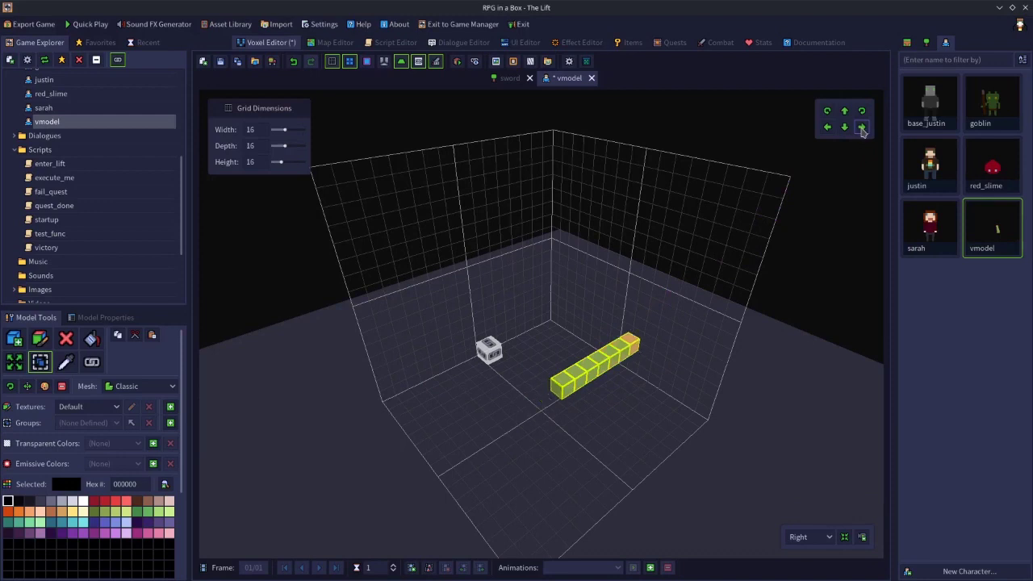
click(827, 127)
click(827, 127)
click(827, 128)
right_drag(769, 242, 861, 260)
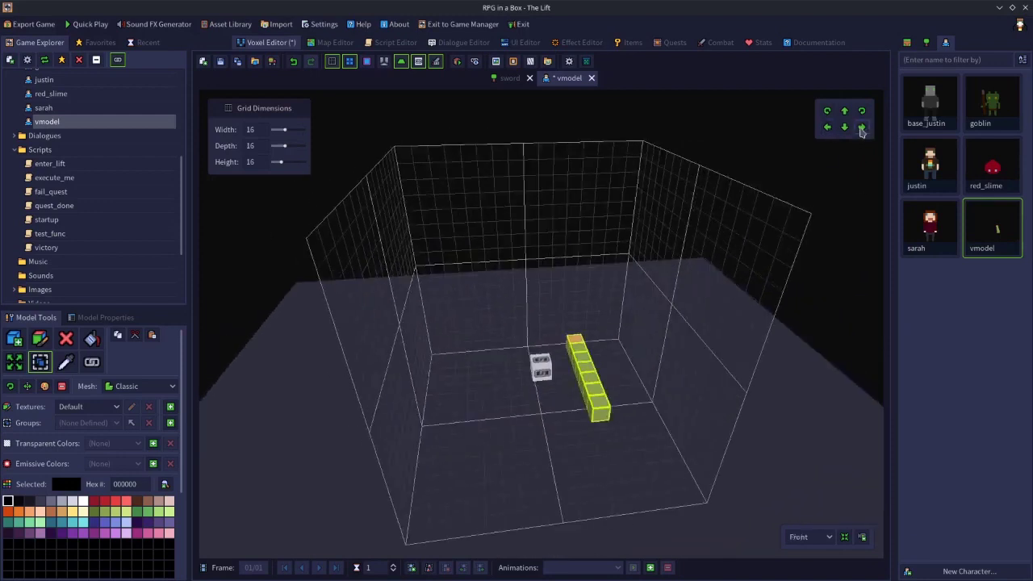
click(862, 128)
click(862, 127)
click(862, 128)
click(862, 127)
click(827, 127)
right_drag(714, 230, 438, 165)
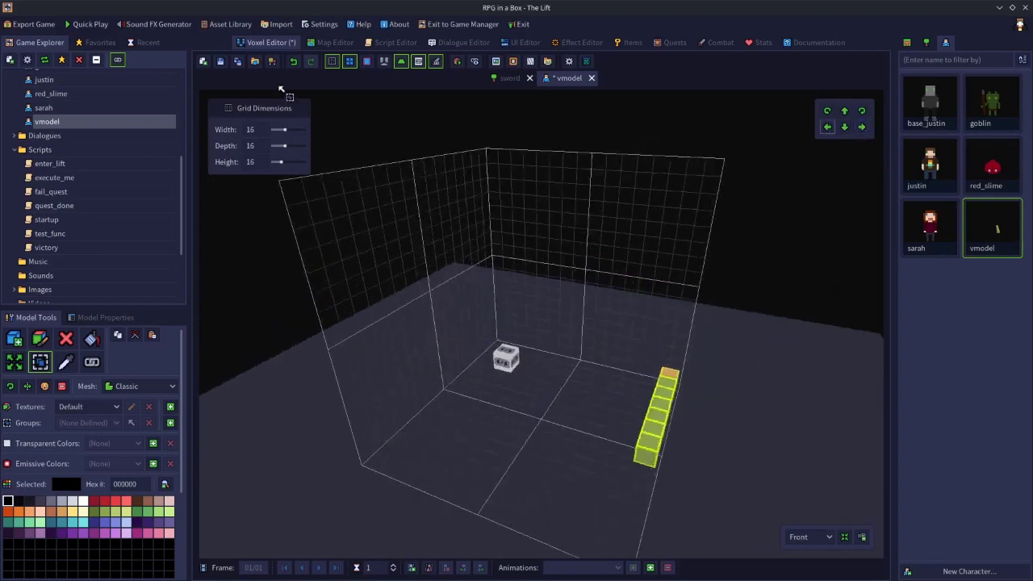
Save vmodel, play-test the game to check the repositioned arm from several views, and quit back to the editor.
click(220, 62)
click(87, 26)
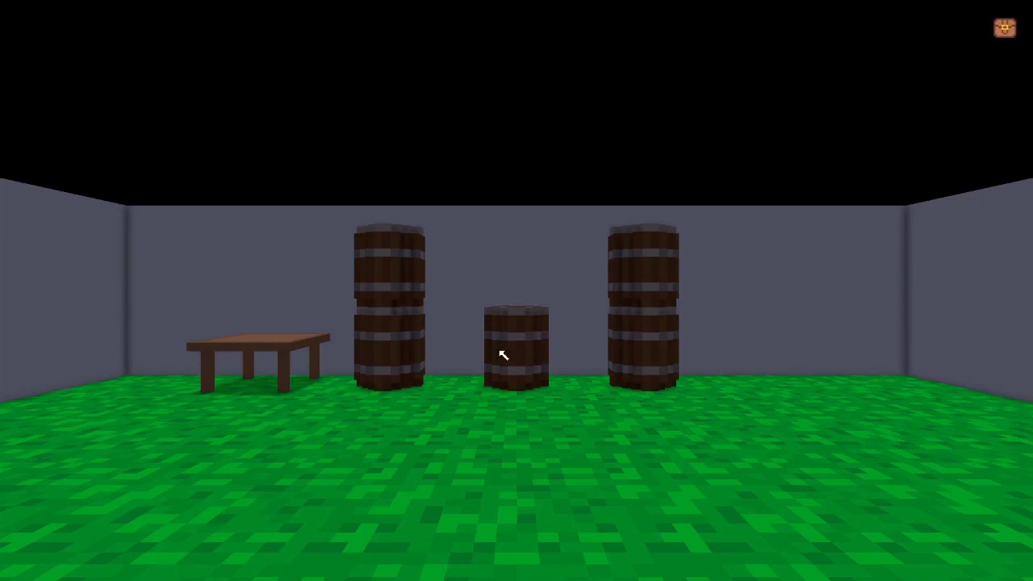
click(775, 366)
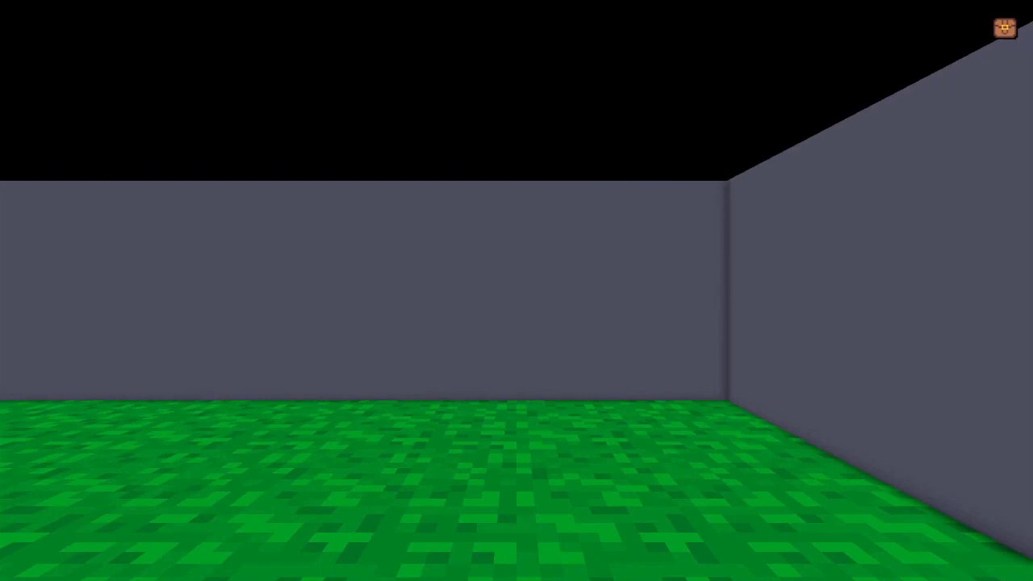
click(434, 266)
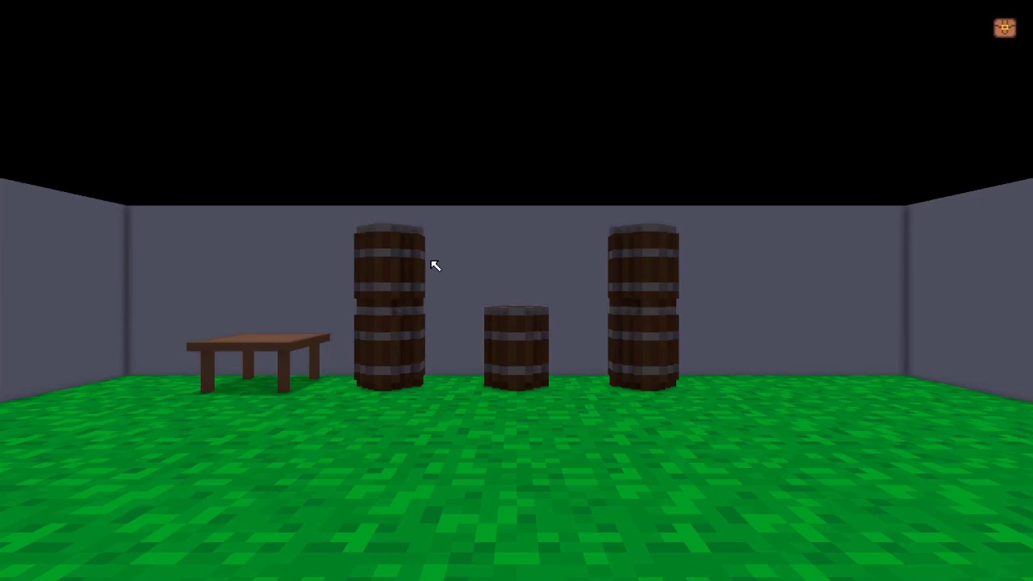
key(Escape)
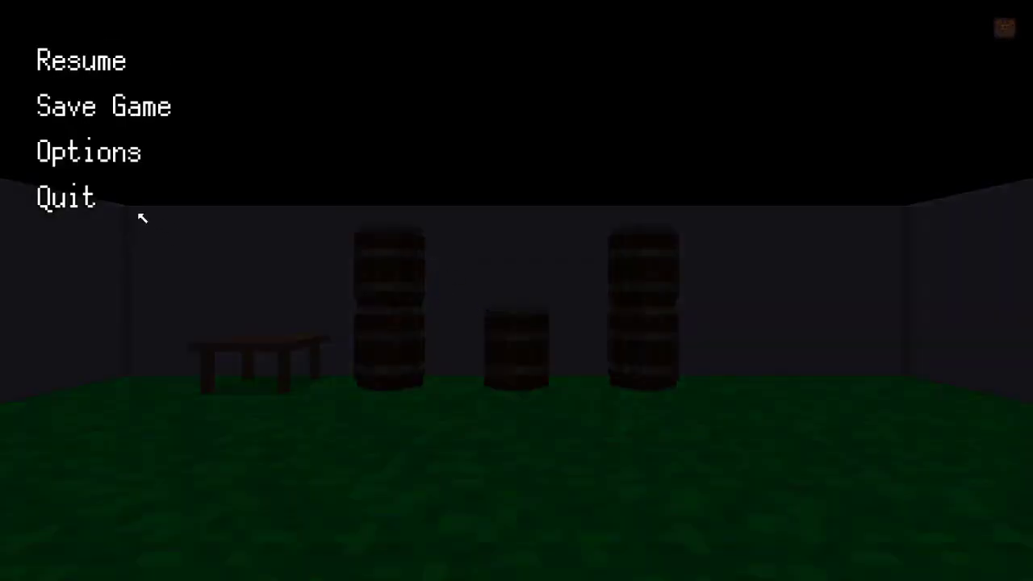
click(80, 201)
click(459, 318)
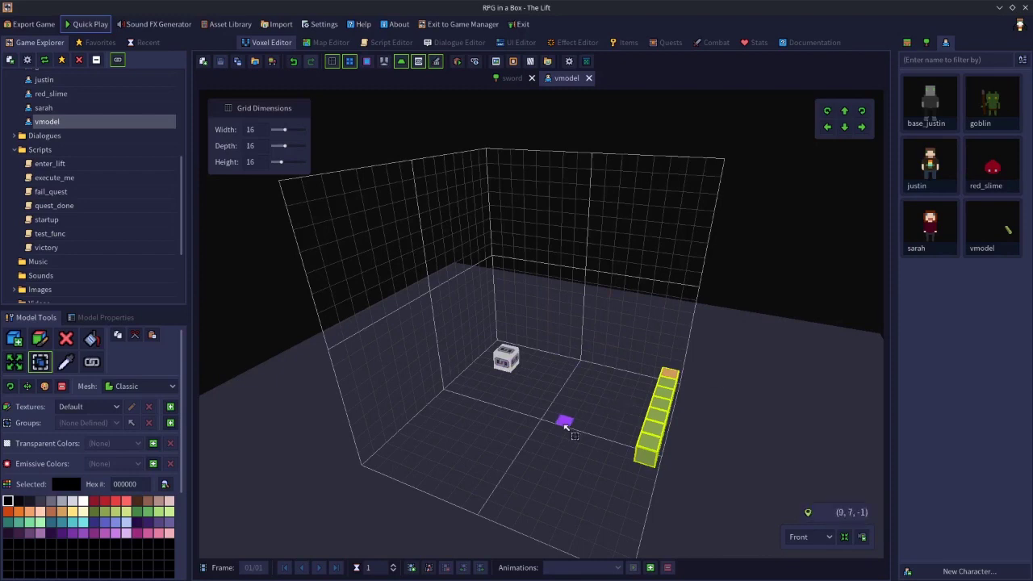
Try shifting the selected arm four voxels back toward the middle of the grid.
click(827, 127)
click(827, 127)
click(827, 128)
click(827, 128)
Extend the orange e67829 voxel row from the arm's hand sideways up to the camera attach point.
key(e)
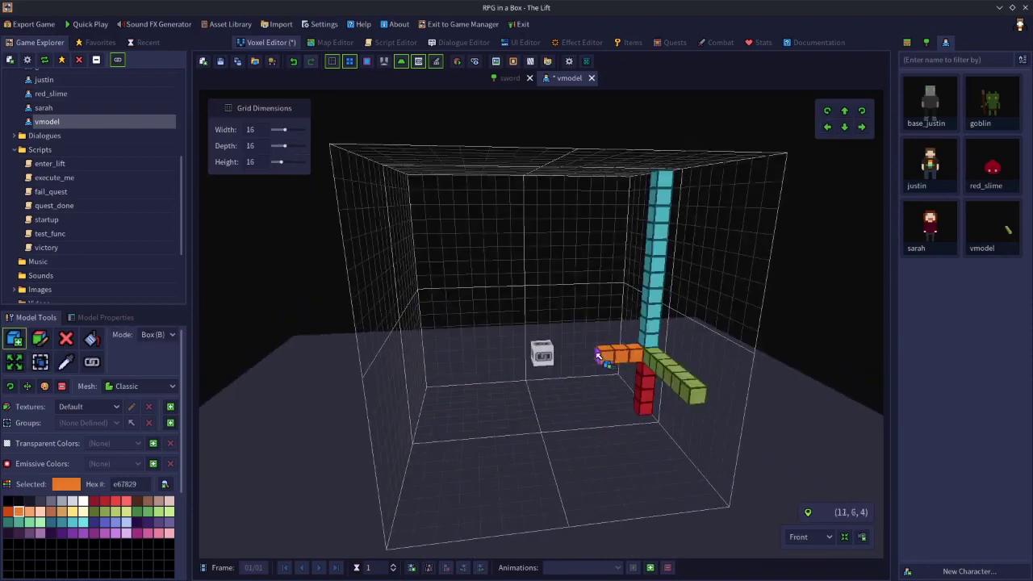
click(593, 355)
click(580, 354)
click(566, 357)
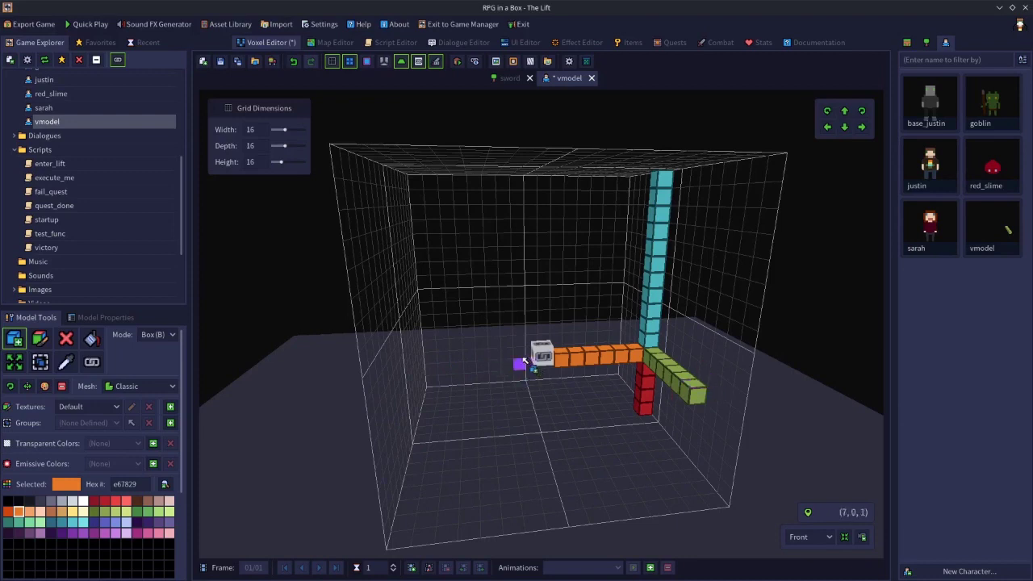
right_drag(519, 355, 685, 362)
Add a row of dark purple 260b40 voxels extending forward from the hand, in line with the arm.
click(409, 367)
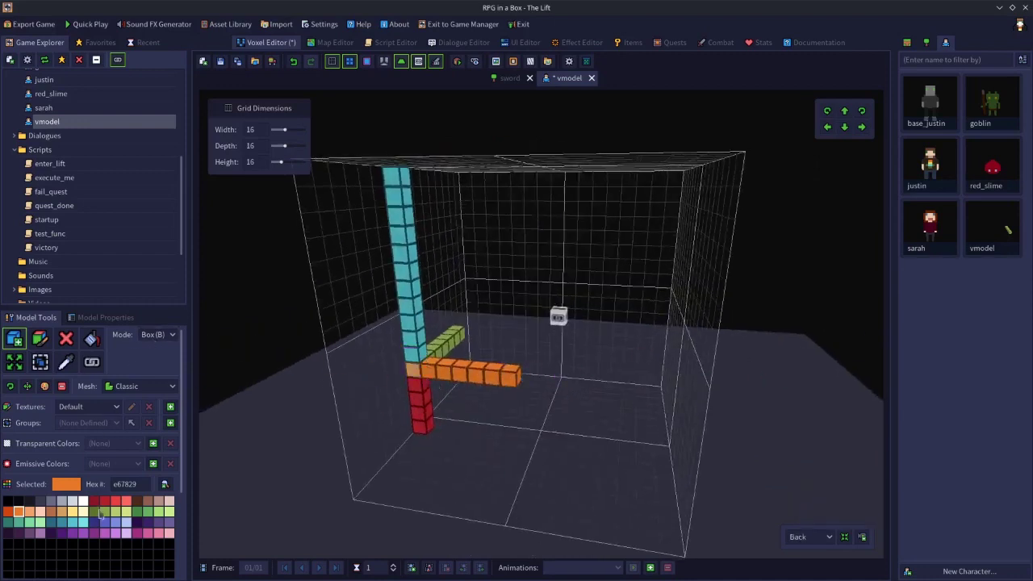
click(138, 522)
click(409, 371)
drag(397, 383, 358, 417)
right_drag(357, 417, 208, 438)
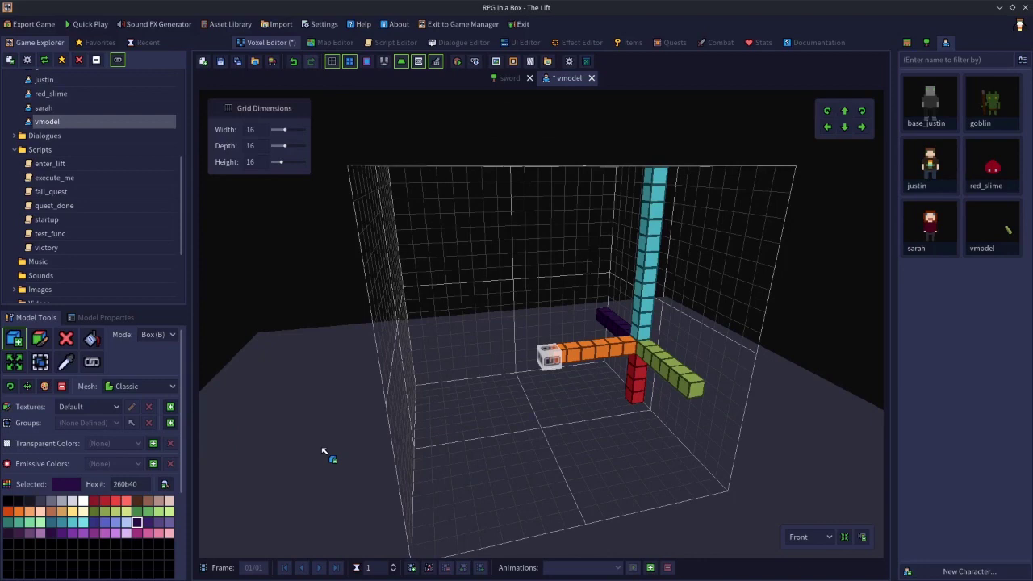
Save vmodel, play-test the game to see how the coloured voxel rows appear in first person, and quit back to the editor.
click(219, 61)
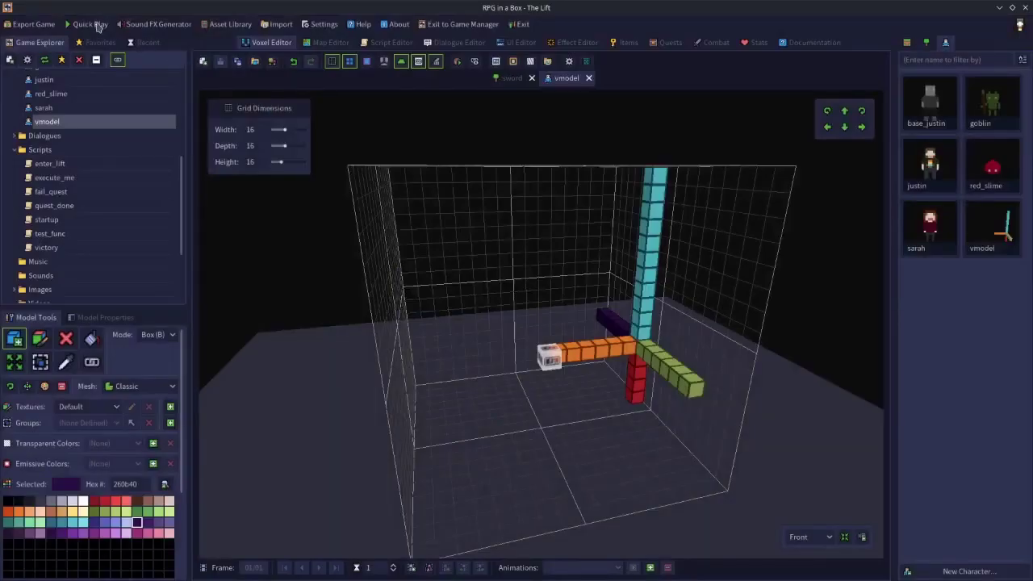
click(95, 24)
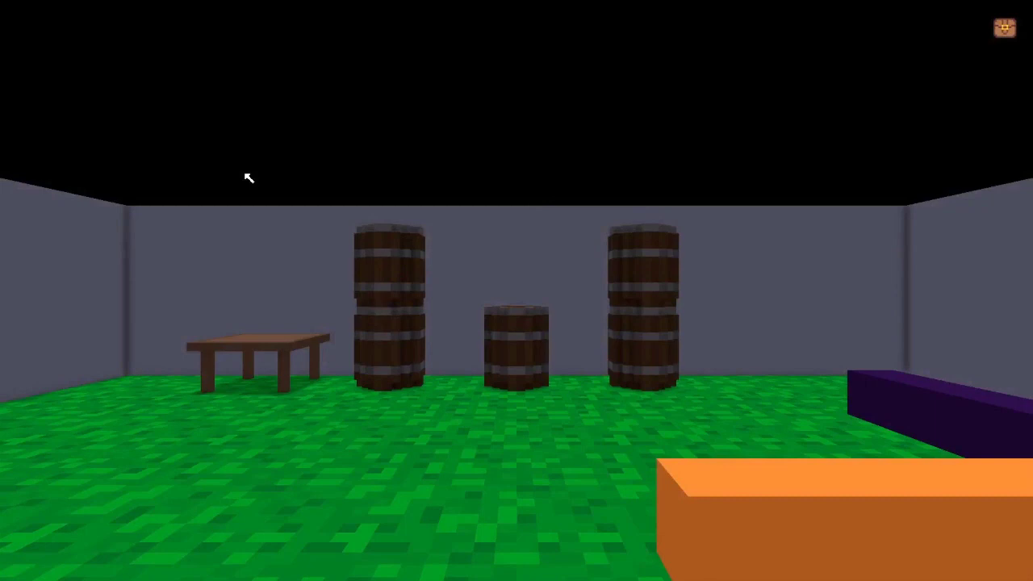
click(277, 235)
key(Escape)
click(58, 204)
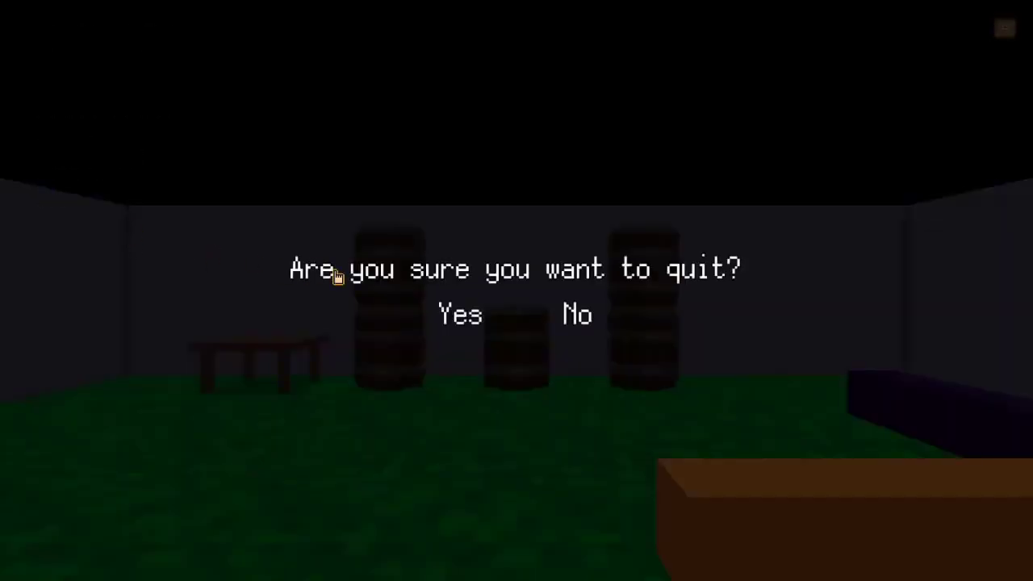
click(442, 317)
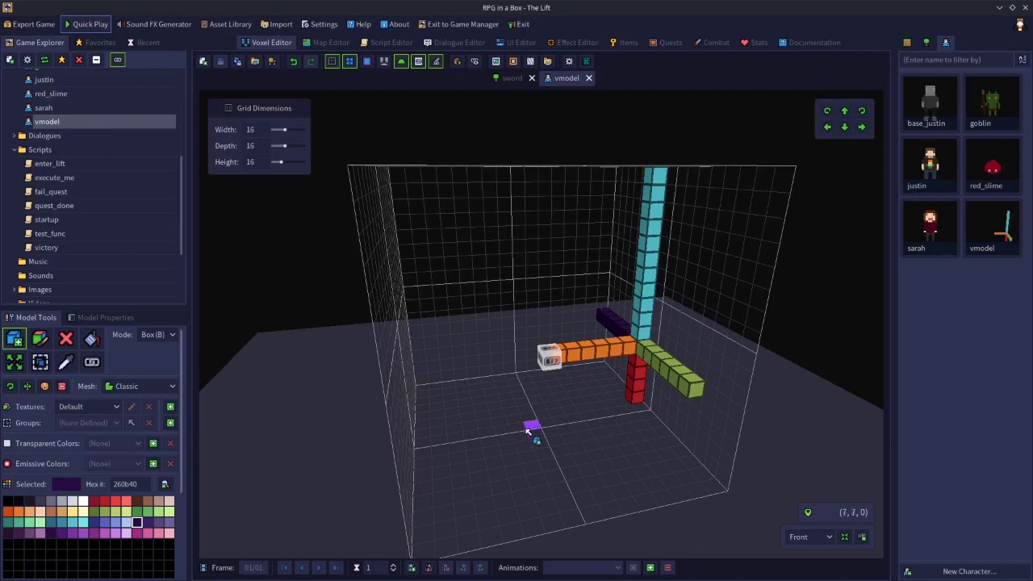
Delete the orange, cyan, dark purple and red voxel rows, keeping only the green arm and its hand voxel.
mouse_move(545, 476)
middle_down()
mouse_move(560, 479)
mouse_move(530, 468)
mouse_move(551, 487)
middle_up()
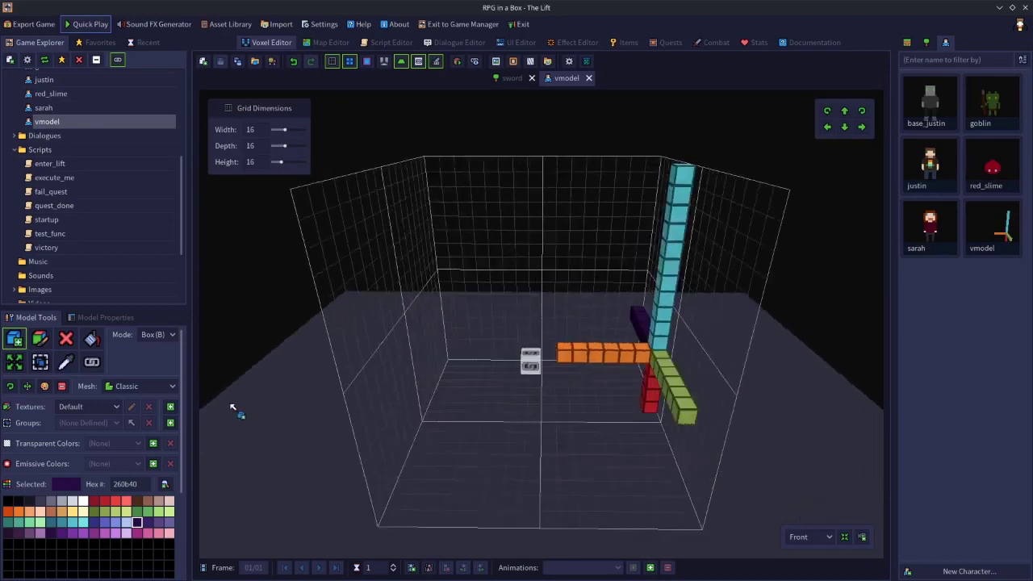
click(40, 361)
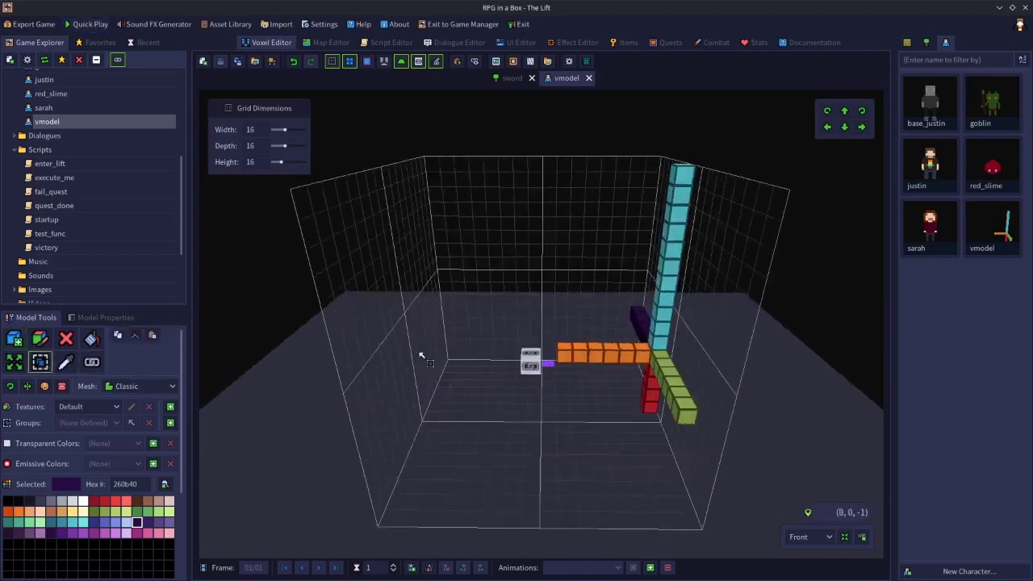
click(66, 339)
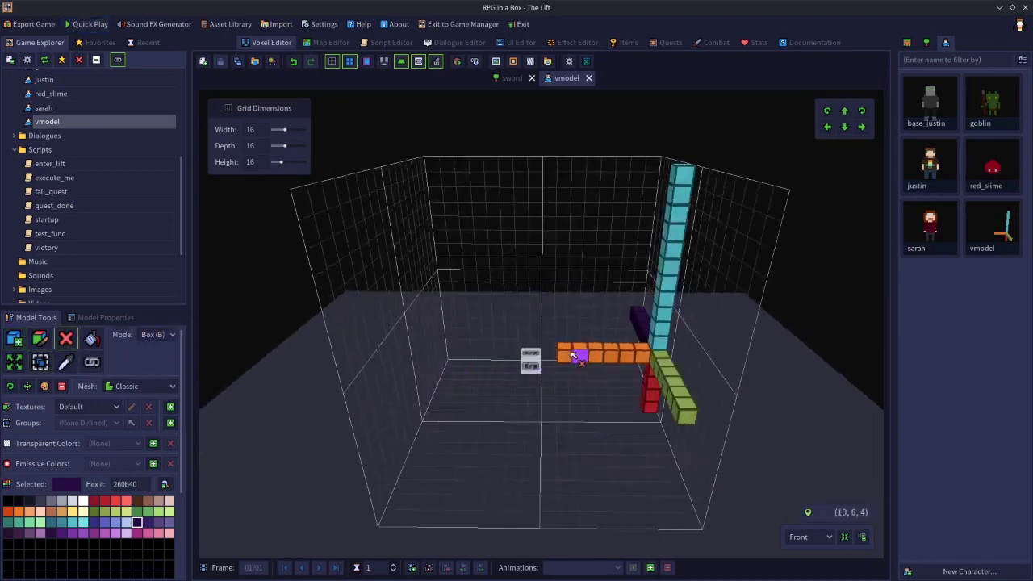
click(576, 355)
mouse_move(581, 355)
mouse_down()
mouse_move(641, 355)
mouse_move(692, 176)
mouse_up()
click(581, 355)
drag(637, 307, 650, 339)
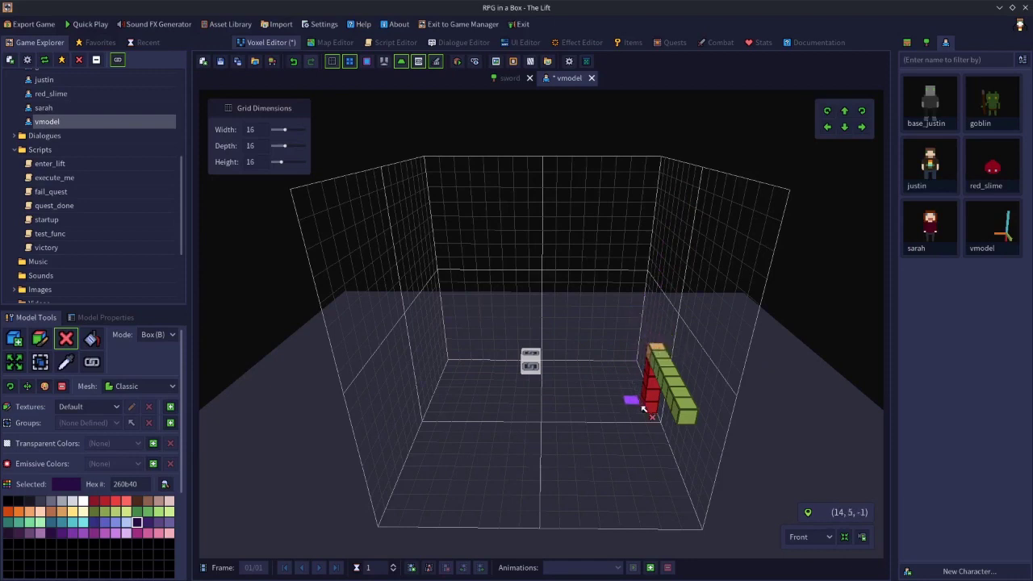
drag(643, 408, 649, 387)
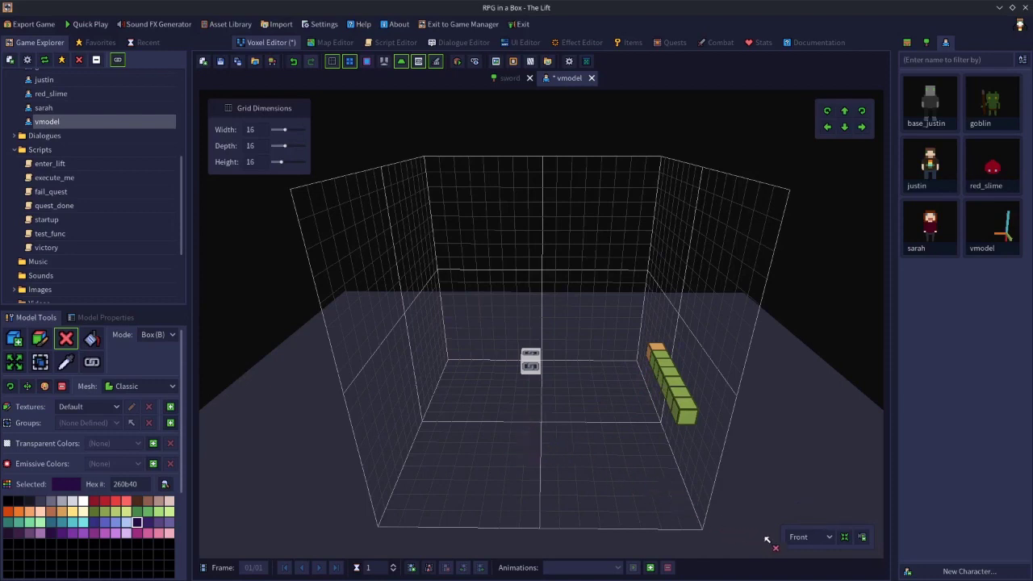
Inspect the arm against the camera attach point from the Left and Front views, and save vmodel.
click(802, 537)
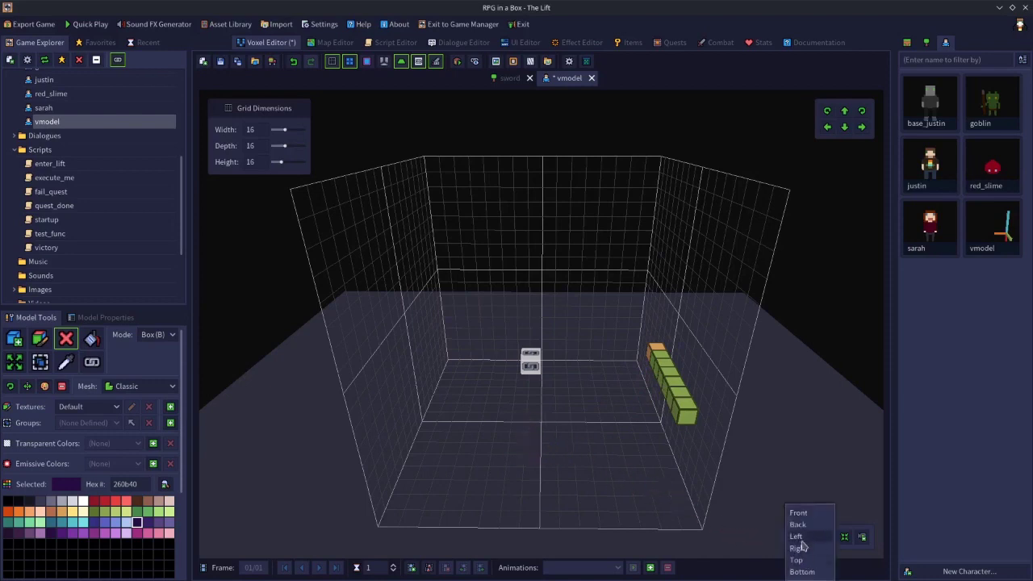
click(799, 536)
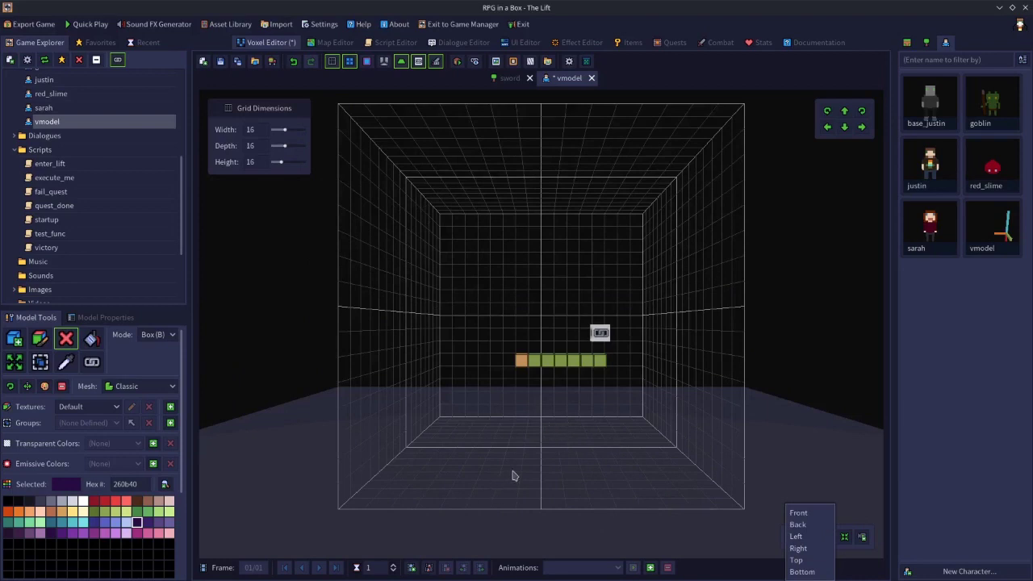
right_drag(545, 440, 557, 461)
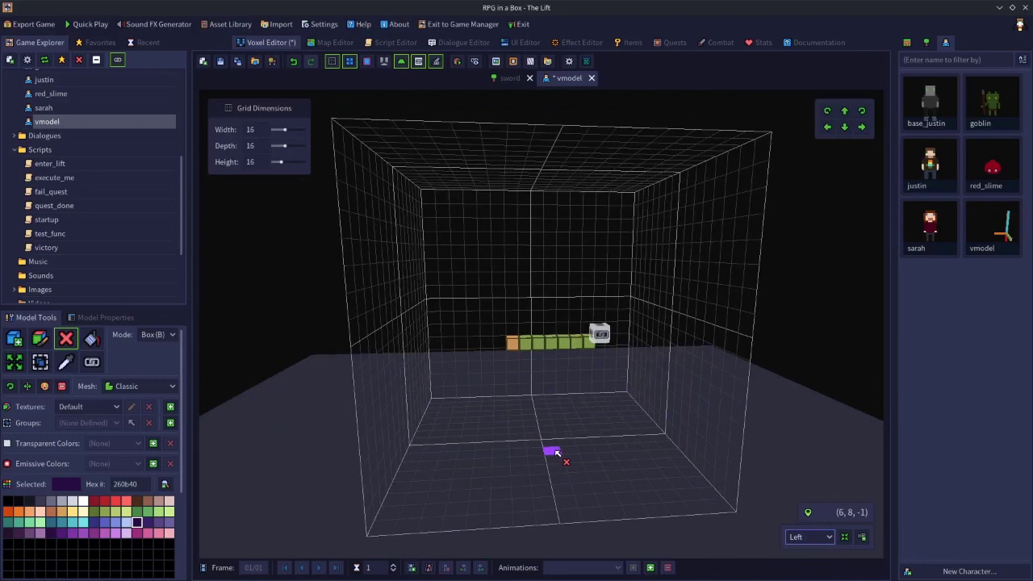
click(805, 537)
click(809, 511)
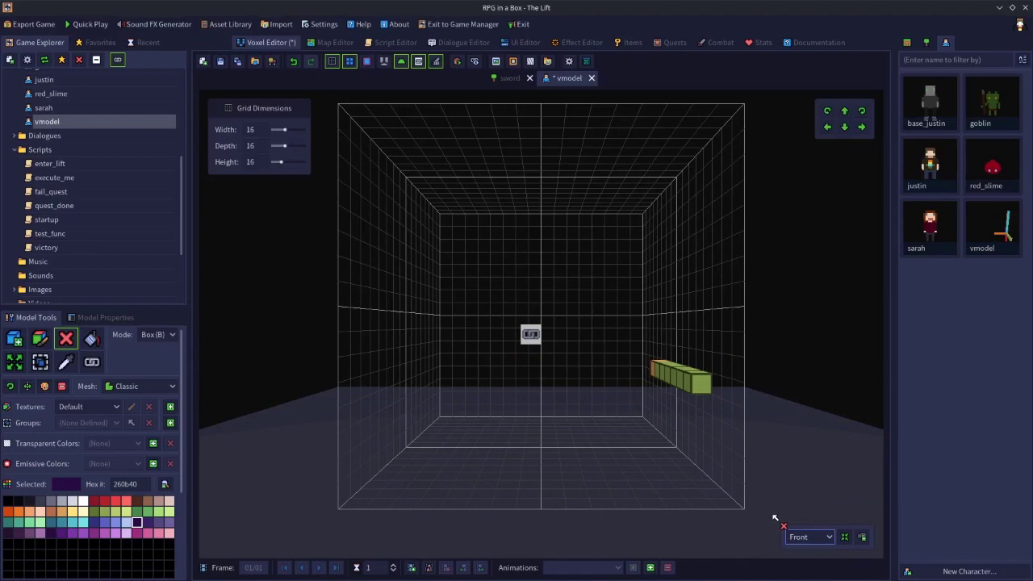
right_drag(666, 466, 669, 474)
key(ctrl+s)
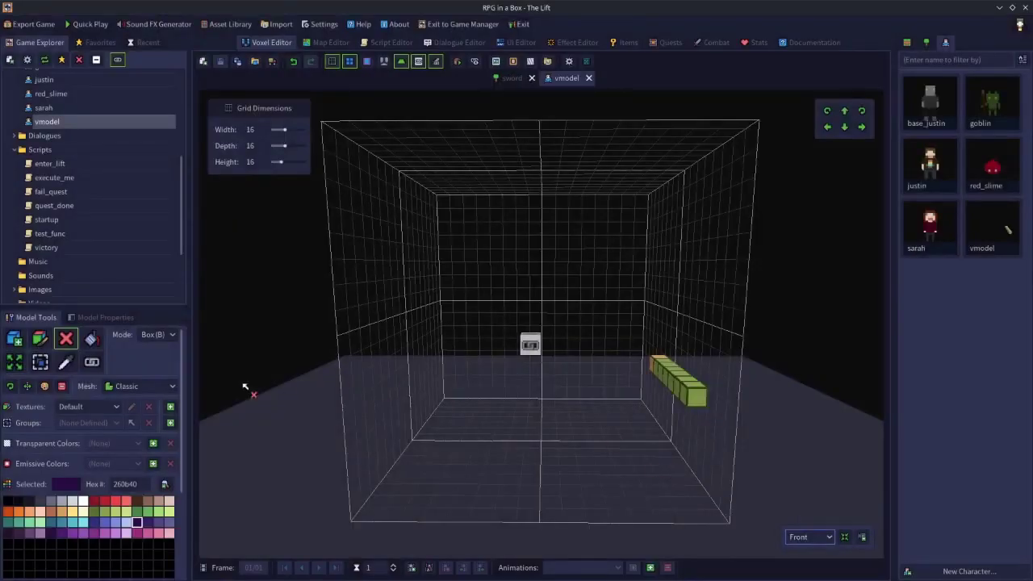
Select the whole arm including the hand and shift it four voxels sideways toward the middle of the grid.
click(40, 362)
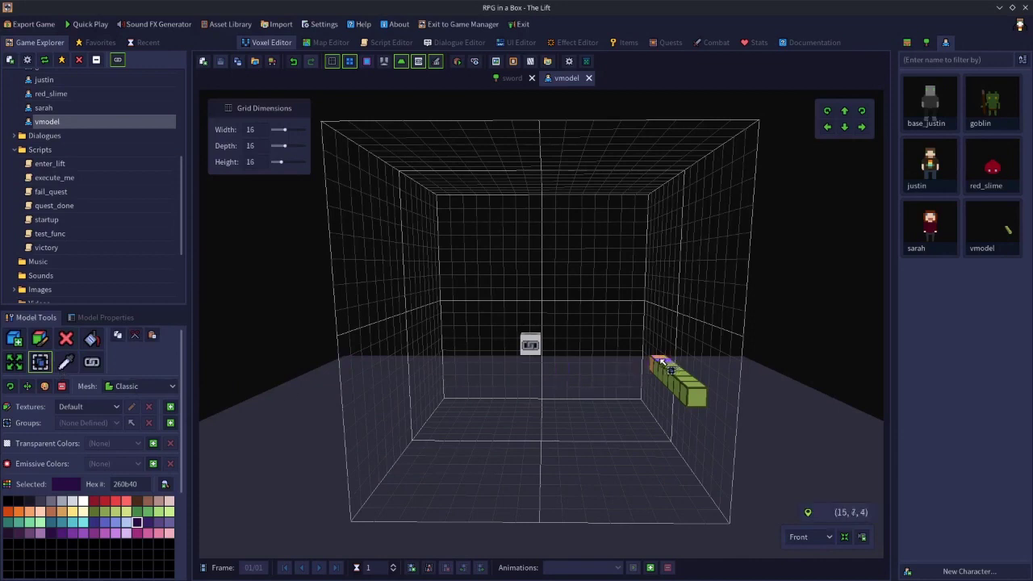
drag(662, 362, 686, 393)
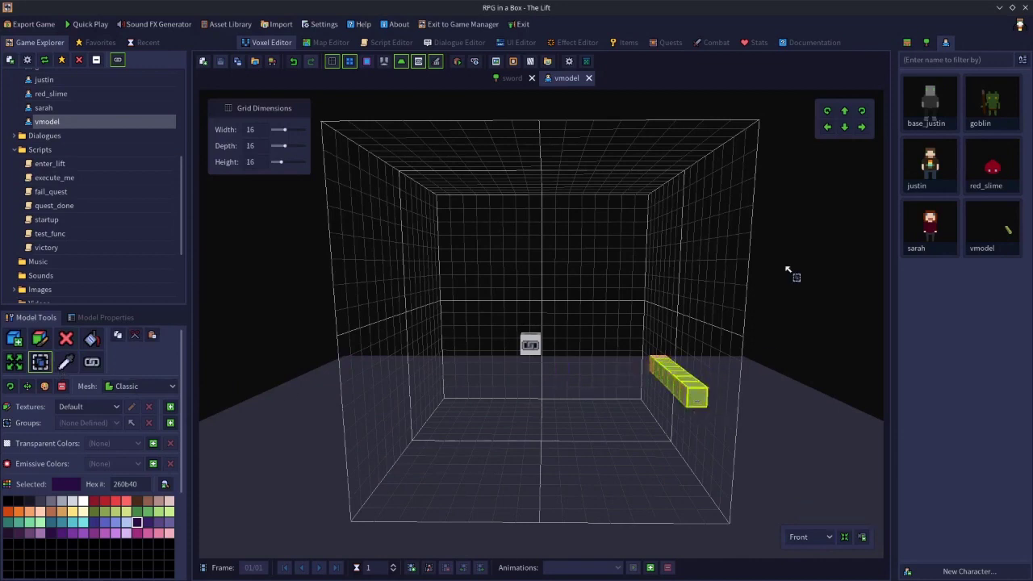
click(827, 127)
click(827, 127)
click(827, 127)
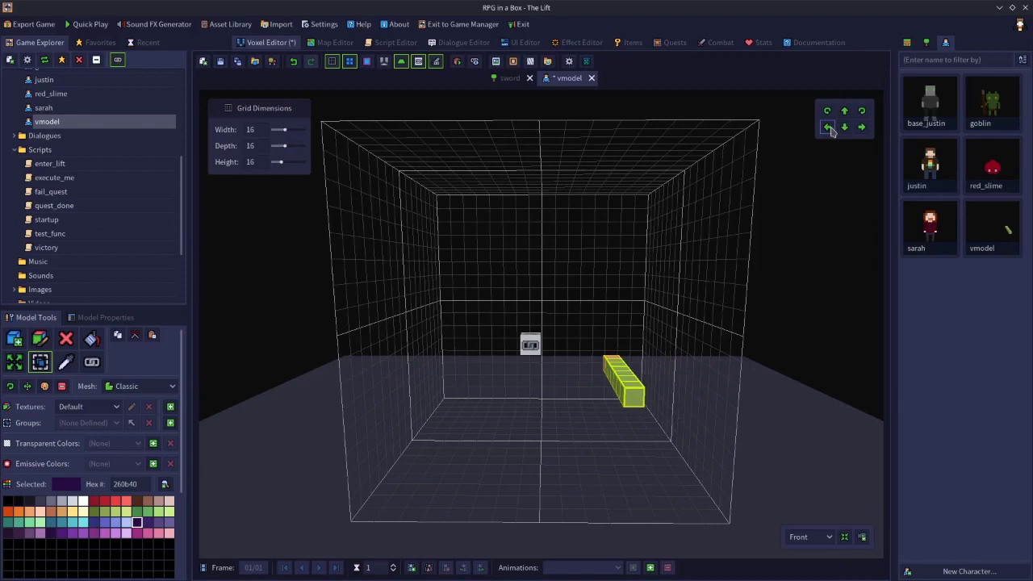
click(827, 127)
Shift the selected arm one voxel forward in its hand direction, working from the Right view.
right_drag(710, 307, 621, 386)
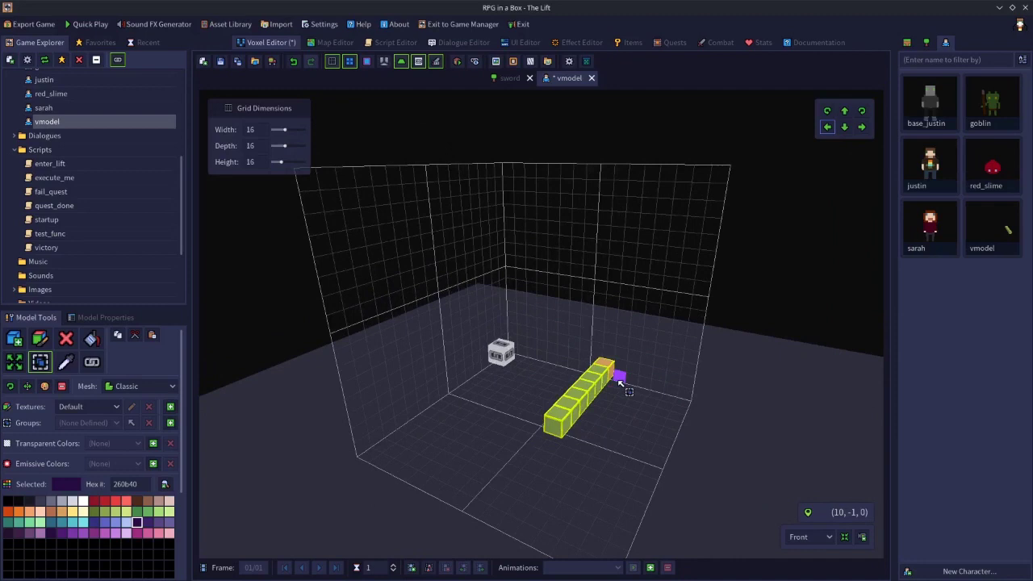
click(801, 536)
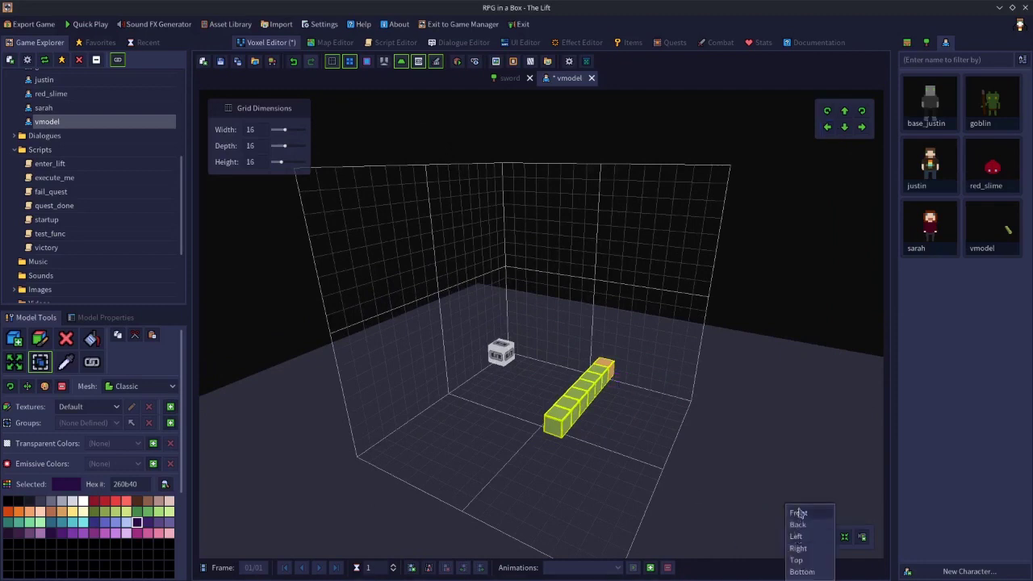
click(798, 548)
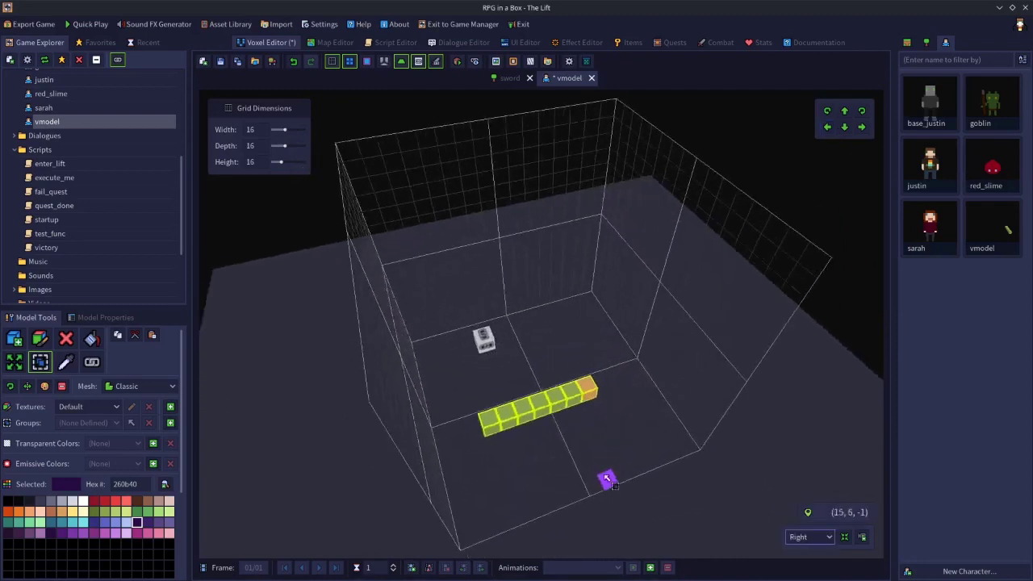
right_drag(494, 355, 487, 397)
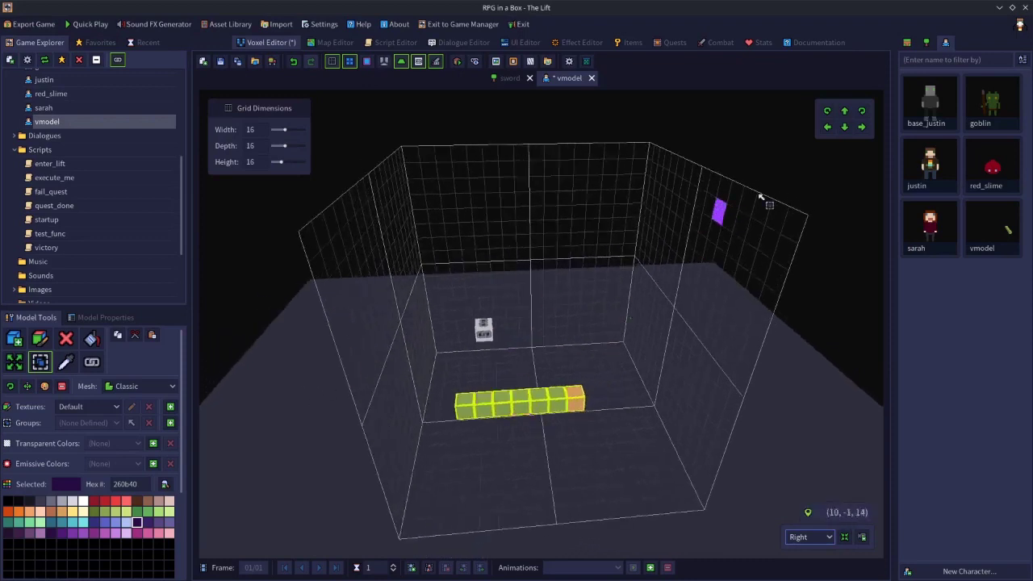
click(861, 126)
right_drag(708, 279, 678, 325)
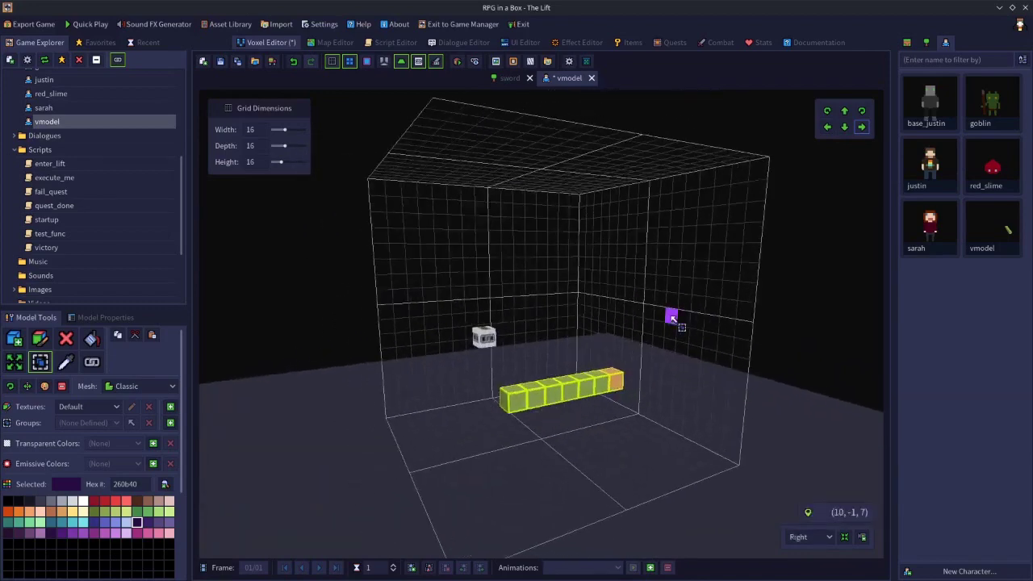
Show vmodel's camera attach point properties, save the model, and play-test the arm's new position before quitting back to the editor.
click(125, 319)
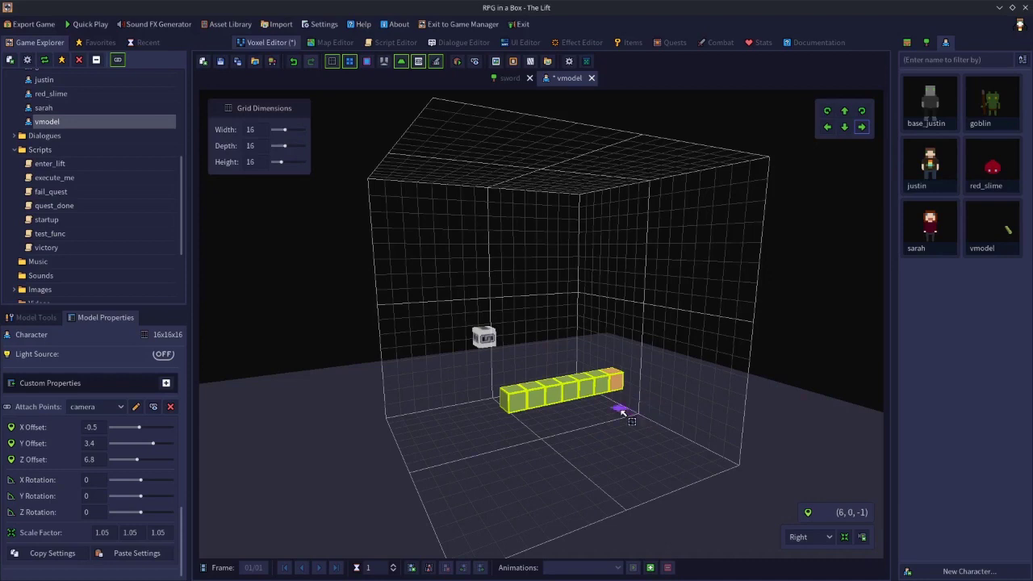
key(ctrl+s)
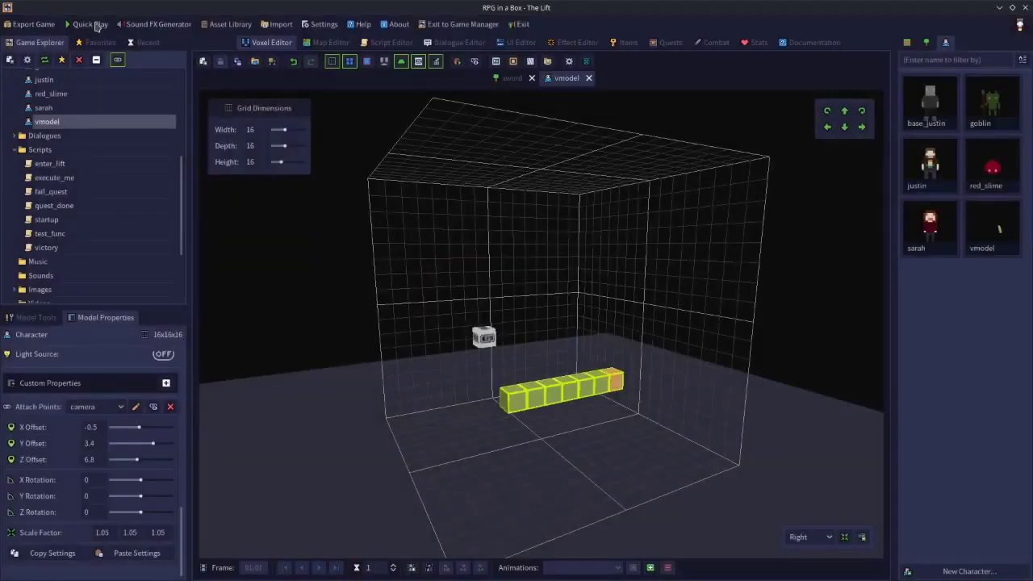
click(95, 25)
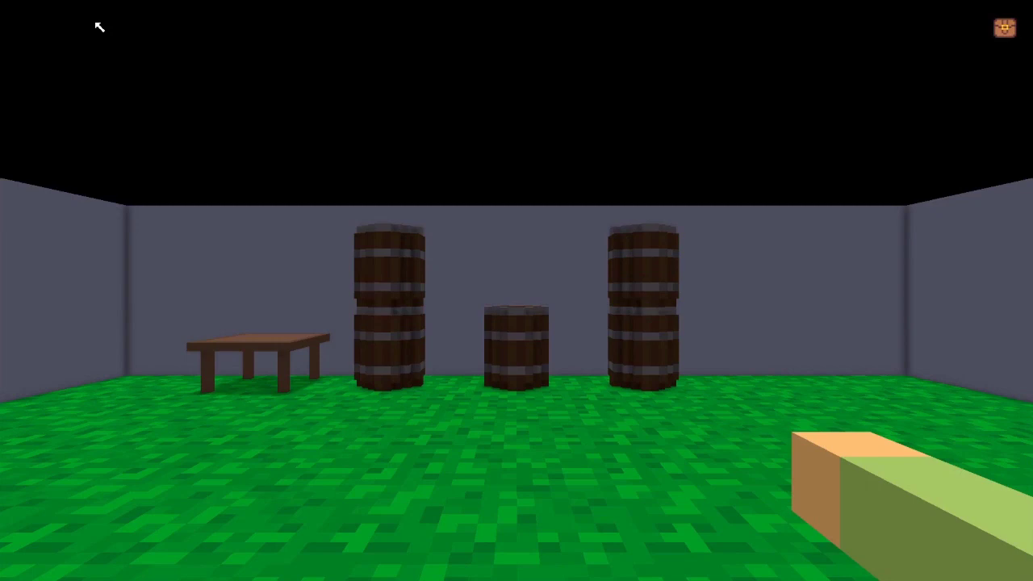
key(Escape)
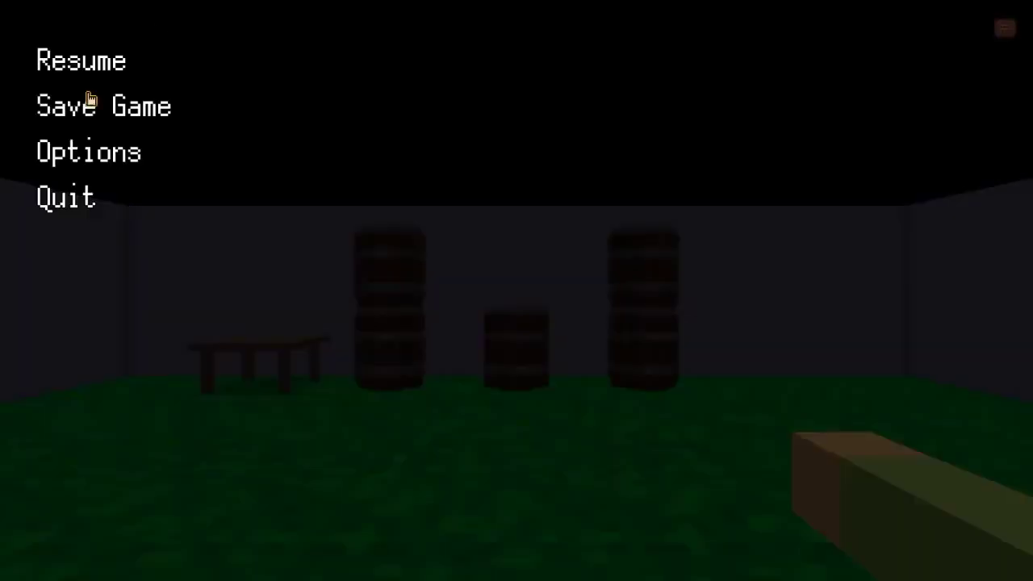
click(74, 201)
click(465, 314)
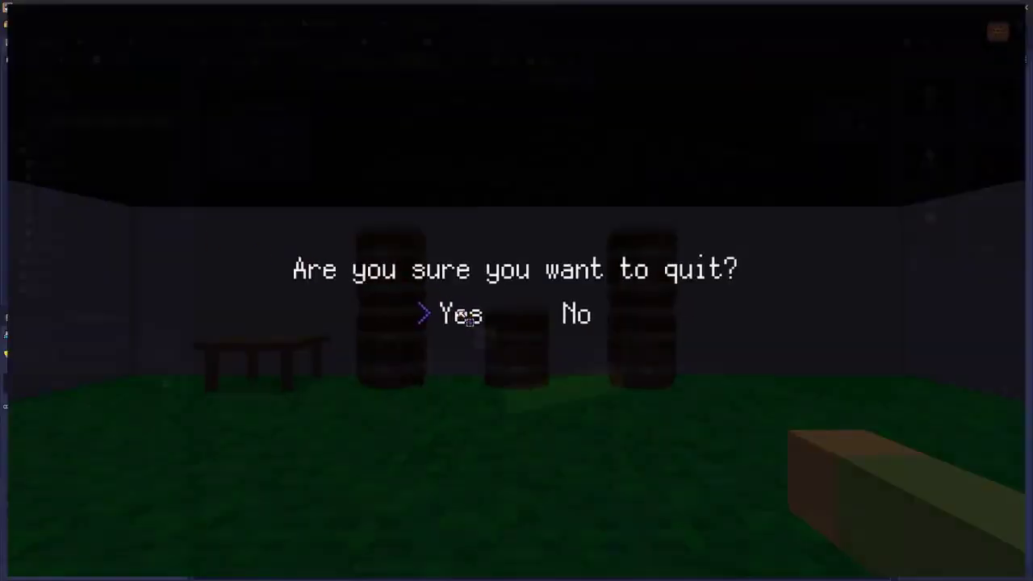
Sketch a sword's crossguard sideways through the hand and its handle below the hand in brown 8c5f4d voxels.
right_drag(592, 438, 634, 457)
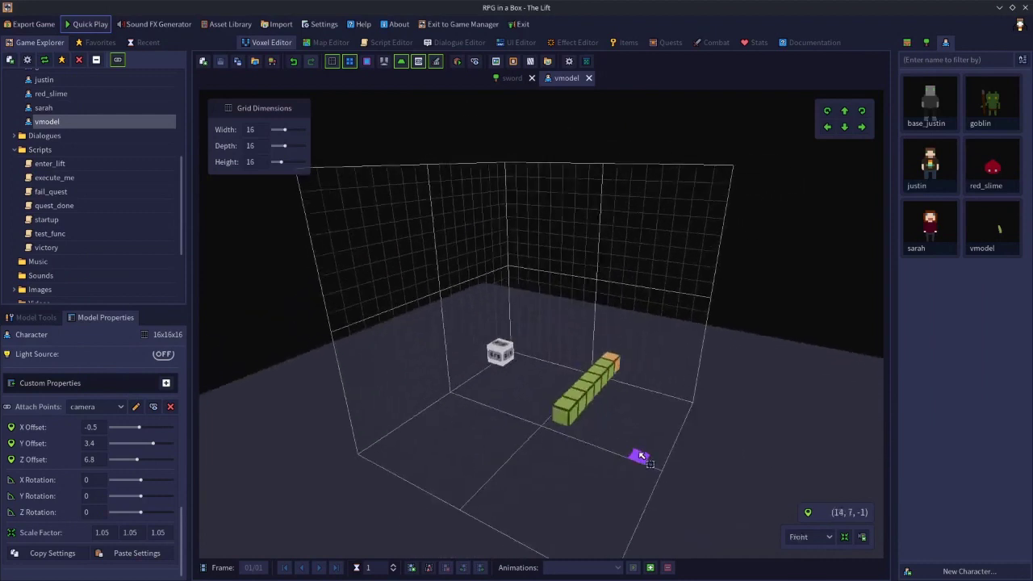
right_drag(640, 457, 532, 453)
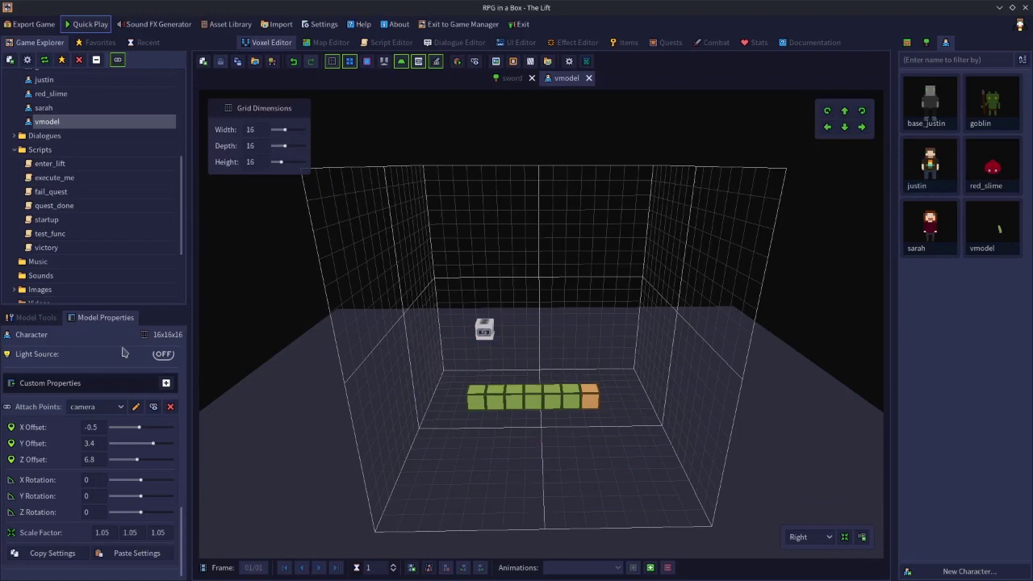
click(36, 318)
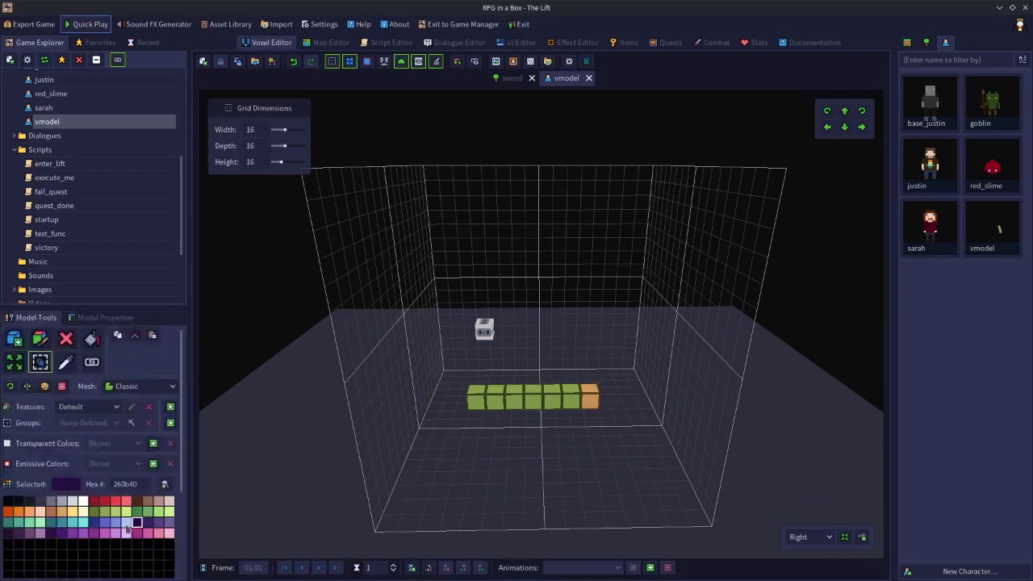
click(147, 501)
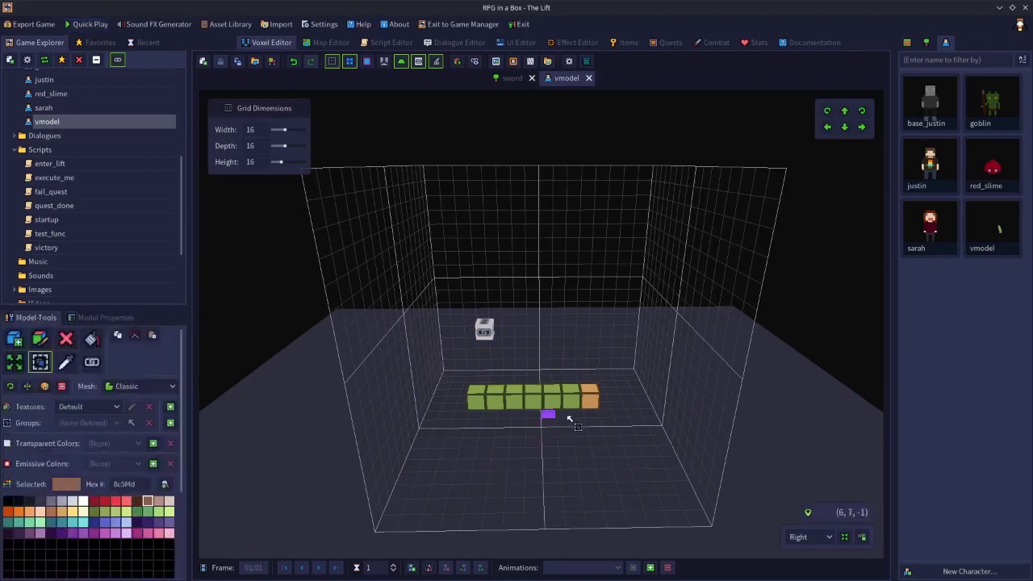
click(14, 338)
click(591, 405)
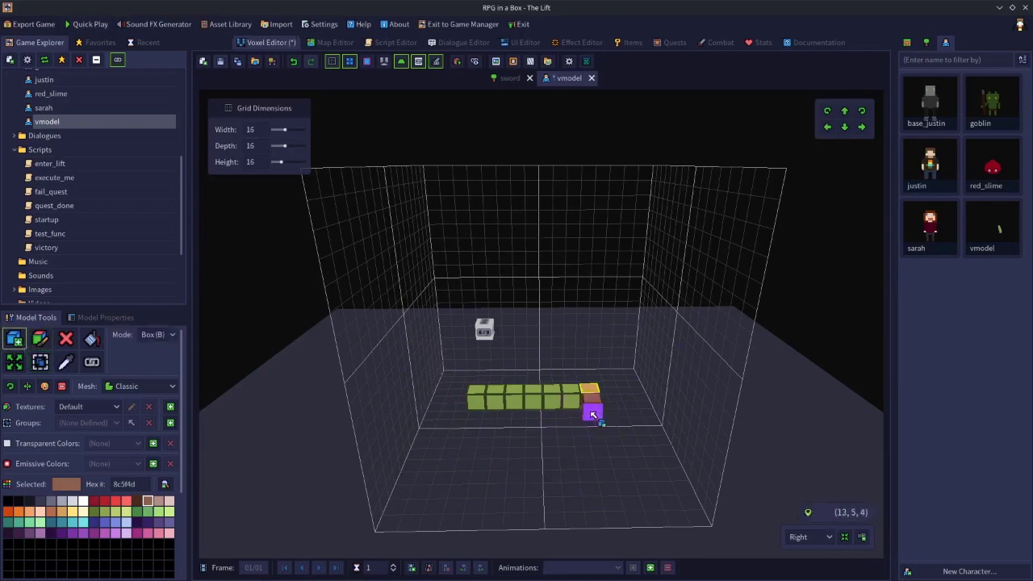
right_drag(593, 415, 480, 364)
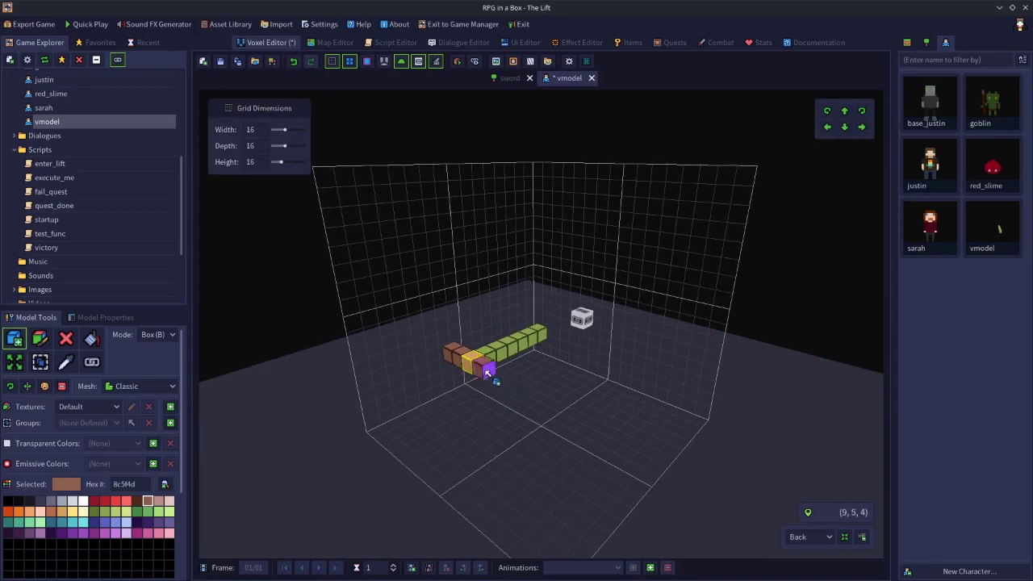
right_drag(472, 397, 526, 291)
click(461, 379)
click(463, 395)
mouse_move(464, 396)
right_down()
mouse_move(455, 460)
mouse_move(473, 396)
right_up()
Sketch the sword's blade as a column of four grey a1a5b3 voxels rising from the hand.
click(61, 500)
click(473, 347)
click(469, 332)
click(468, 318)
right_drag(466, 313, 255, 392)
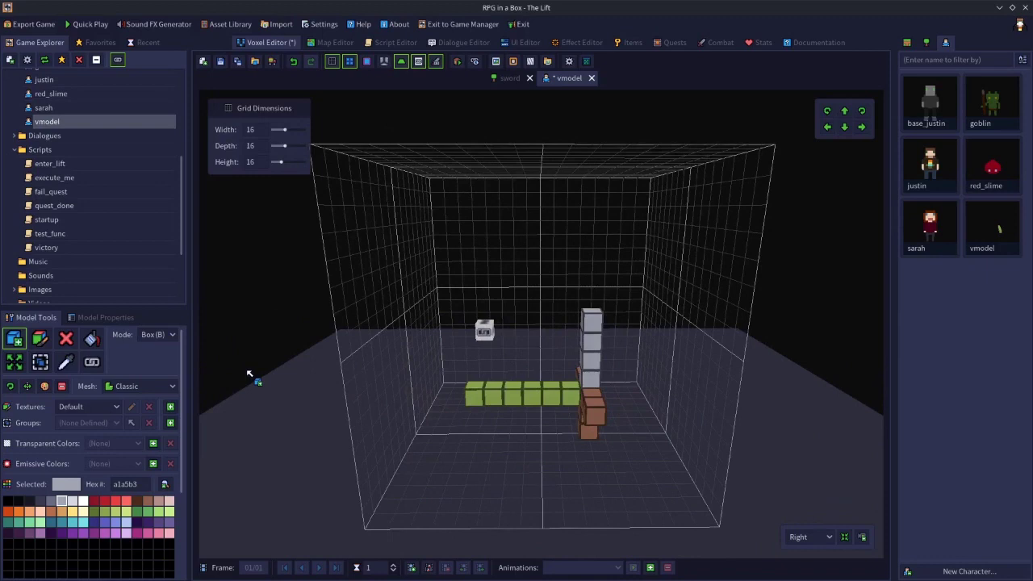
Undo all the brown and grey sword voxels so that only the arm and hand are left.
key(ctrl+z)
key(ctrl+z)
key(ctrl+z)
key(ctrl+z)
key(ctrl+z)
key(ctrl+z)
key(ctrl+z)
key(ctrl+z)
key(ctrl+z)
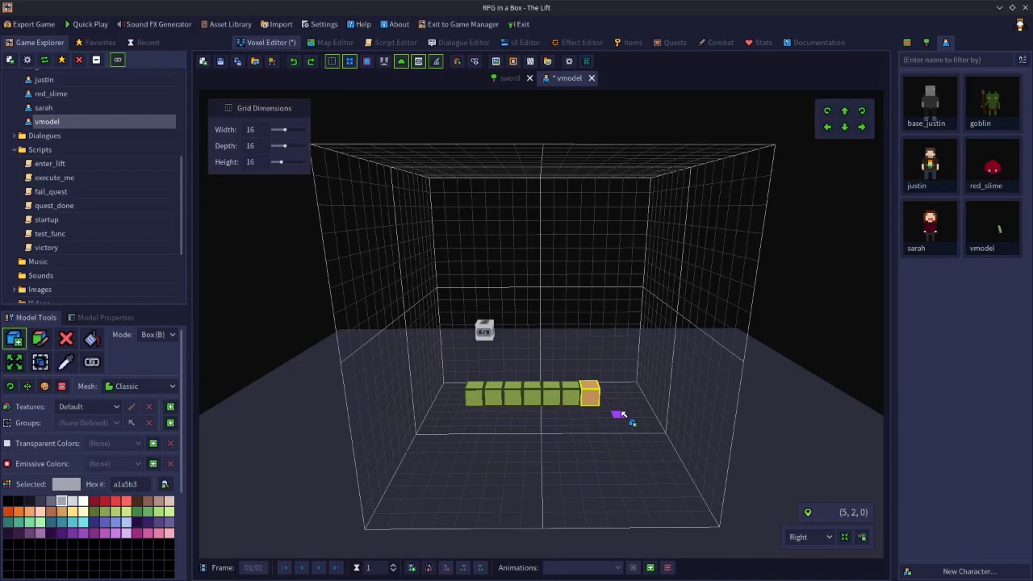
Check the bare arm and hand from several angles and save the vmodel character.
right_drag(622, 414, 575, 475)
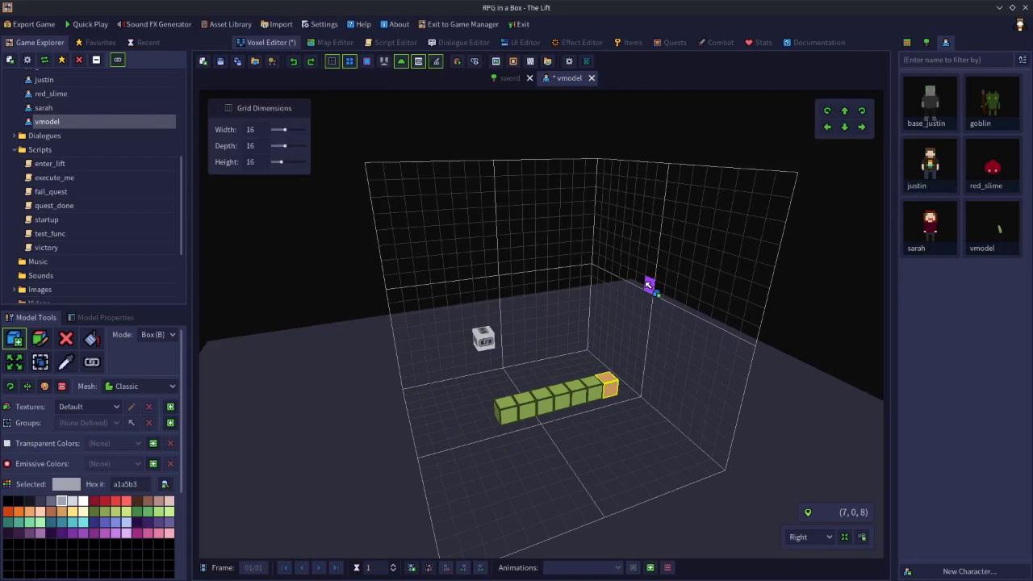
right_drag(682, 428, 615, 397)
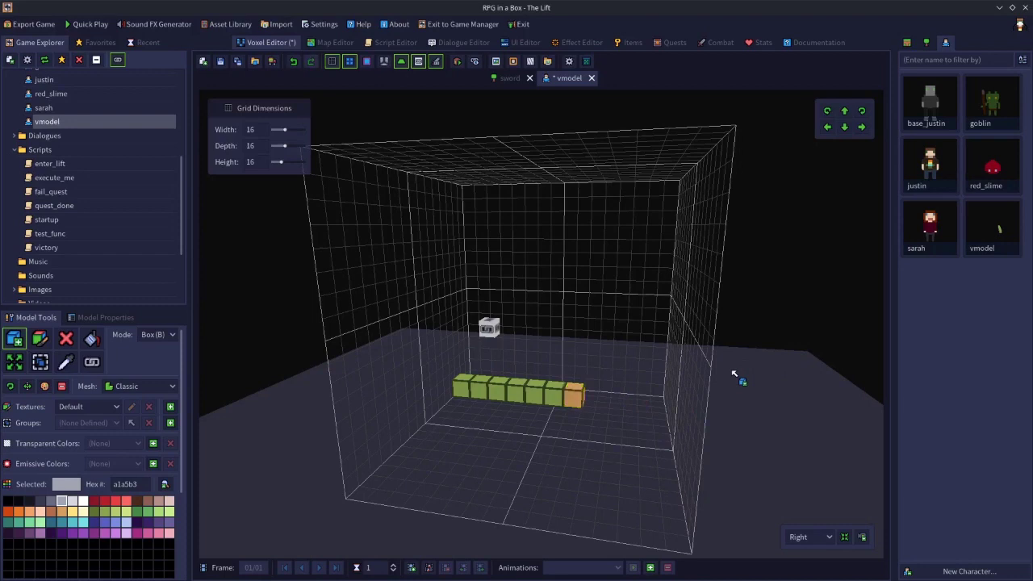
mouse_move(618, 396)
right_down()
mouse_move(527, 454)
mouse_move(625, 454)
right_up()
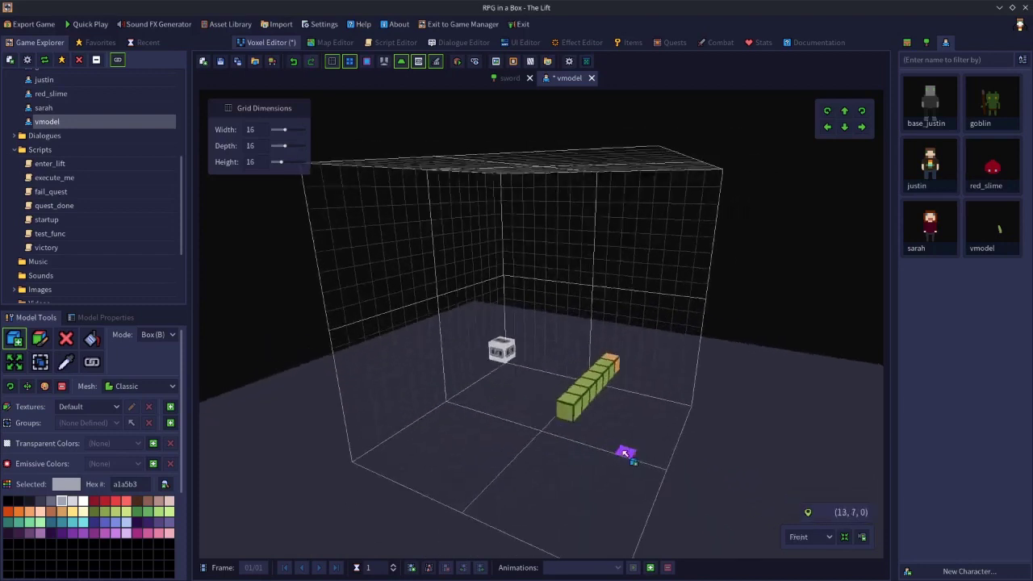
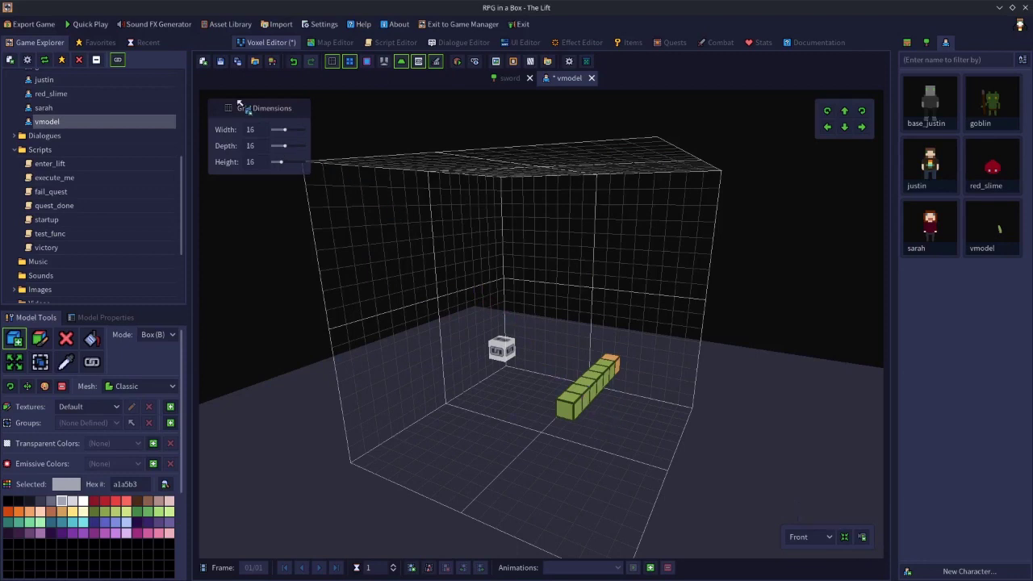
click(220, 62)
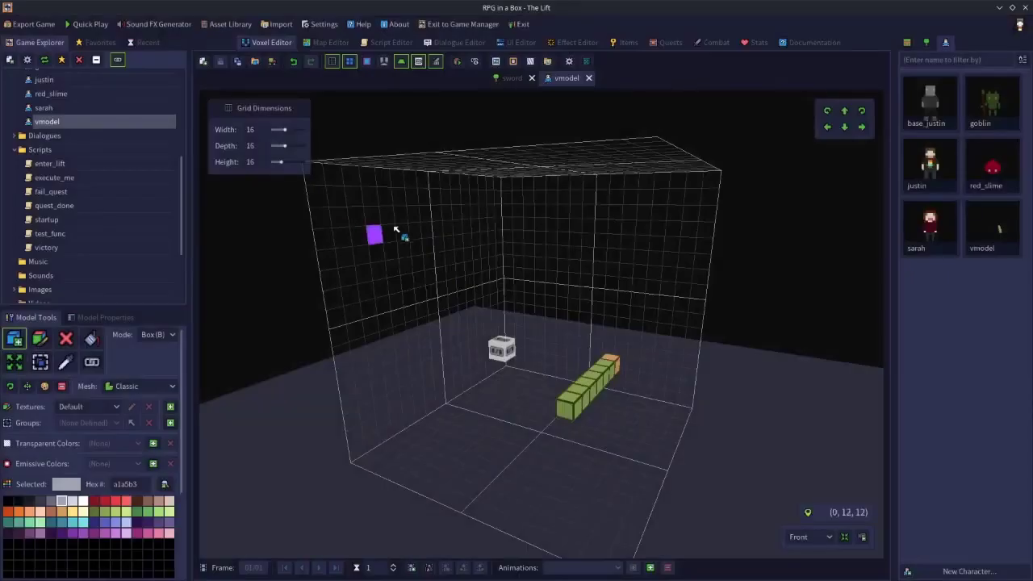
Open the sword object and add an attach point with the ID right_hand on the middle voxel of its handle.
click(928, 43)
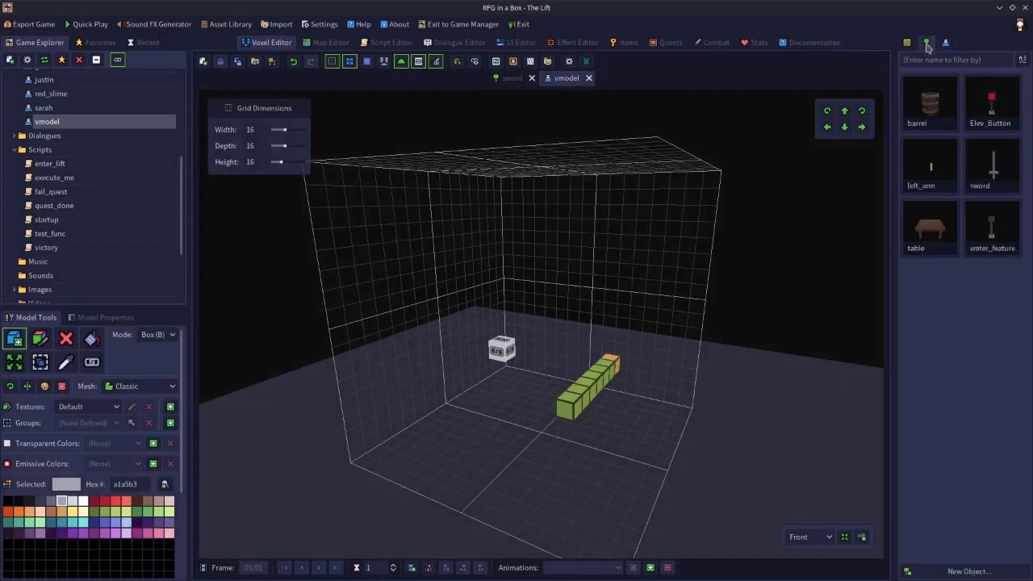
double_click(977, 162)
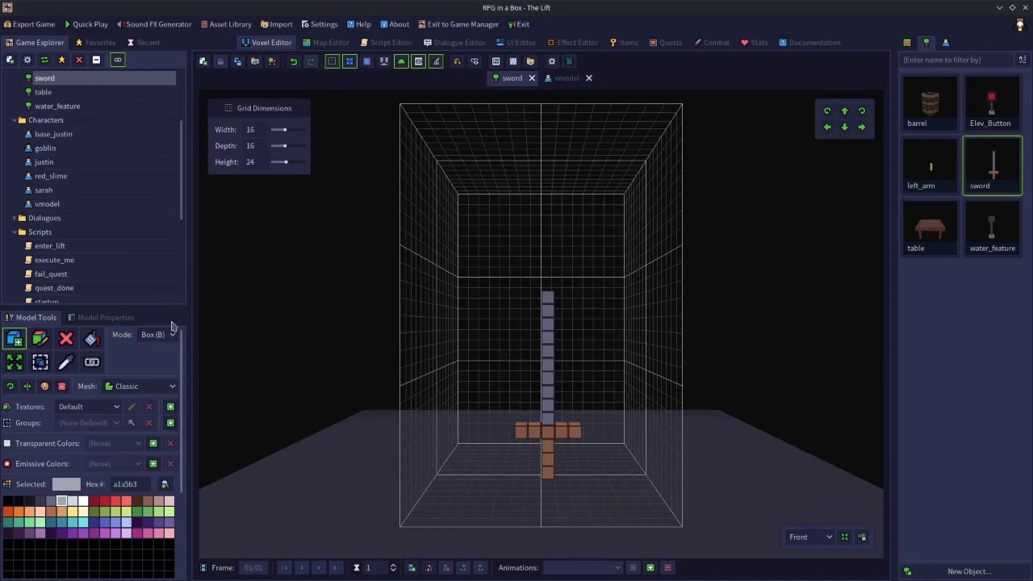
click(108, 319)
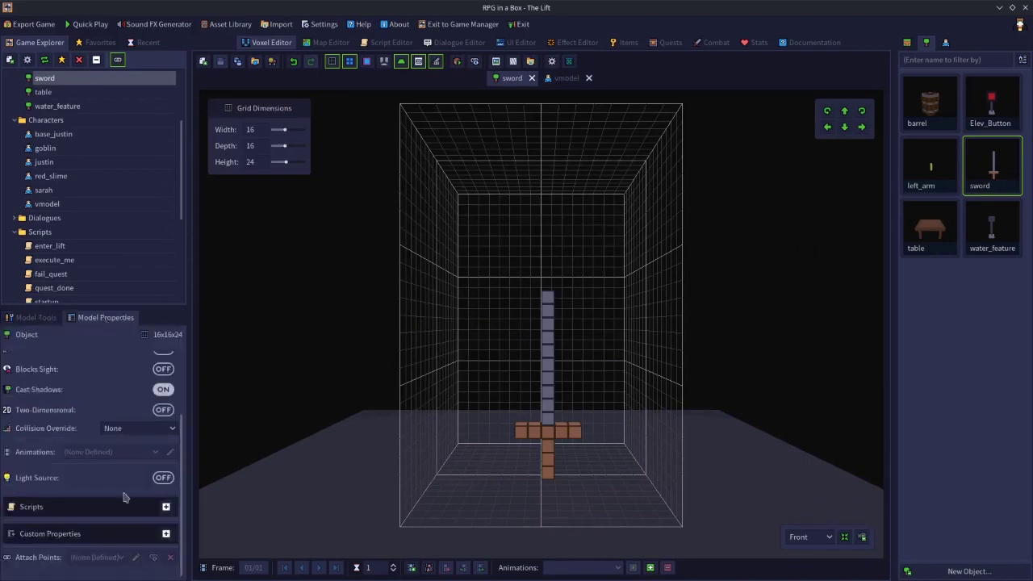
click(32, 320)
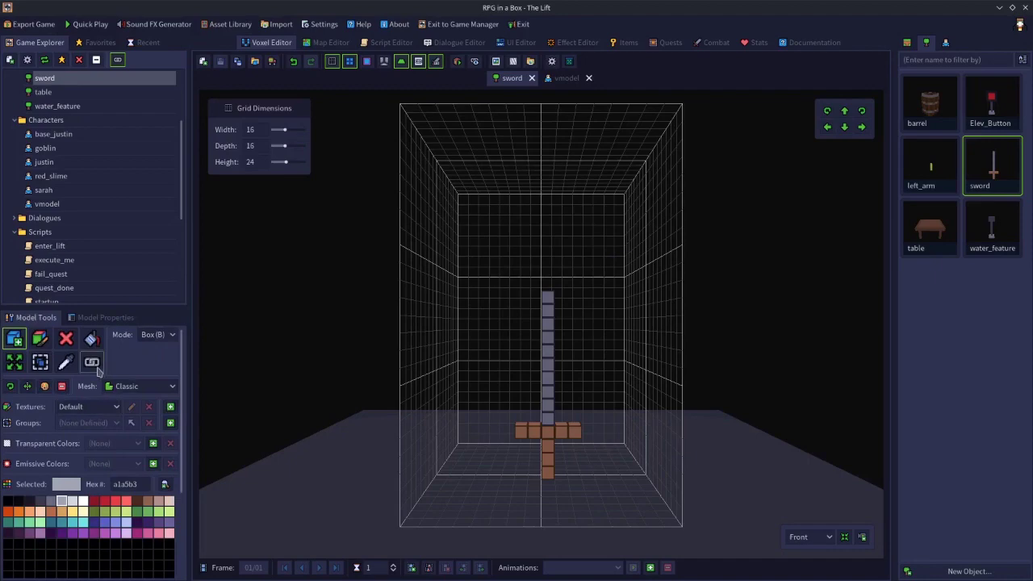
click(546, 467)
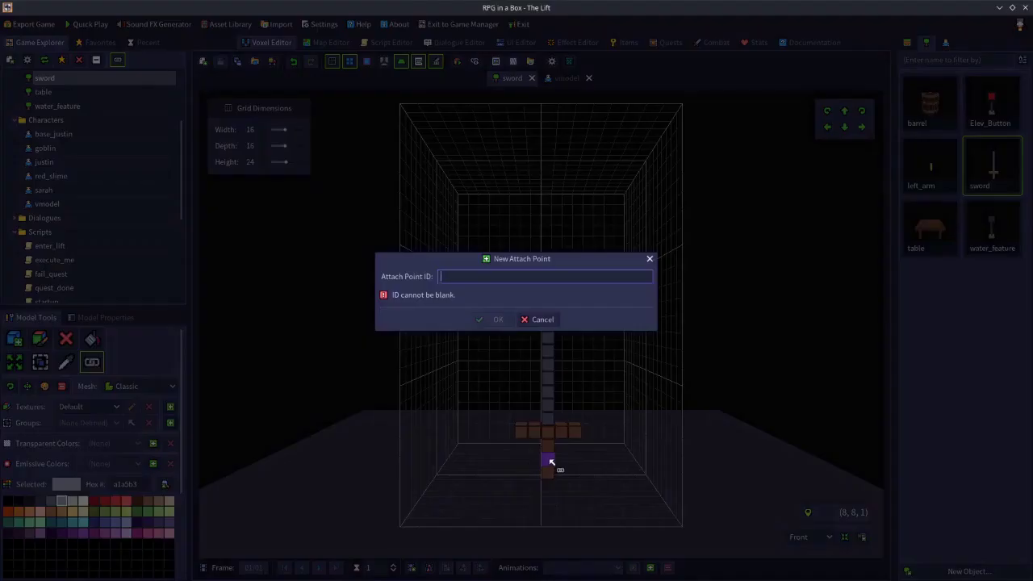
text(right_hand)
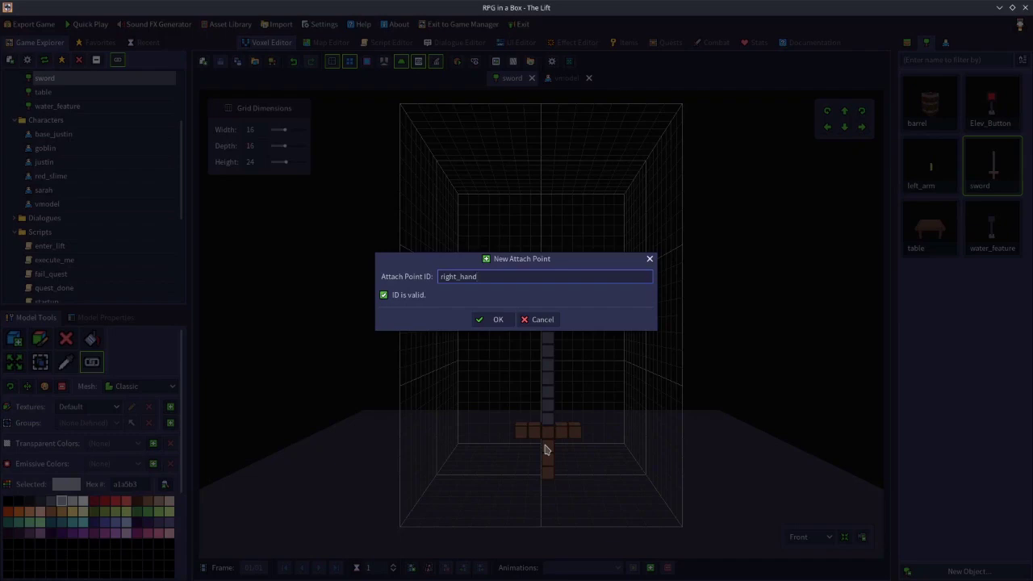
click(489, 320)
Open the base_justin character and examine its right_hand attach point settings.
click(946, 42)
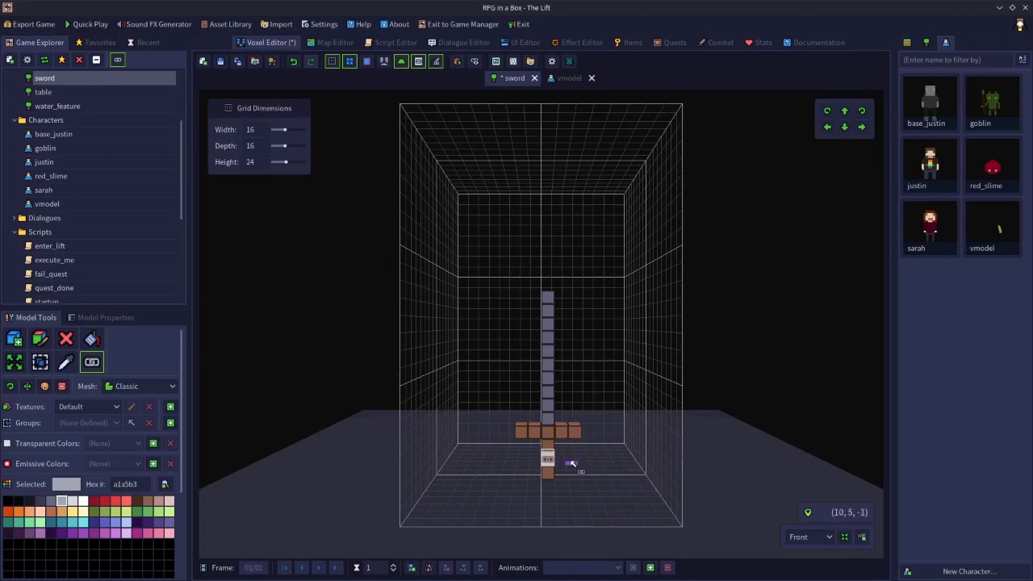
middle_drag(570, 461, 496, 473)
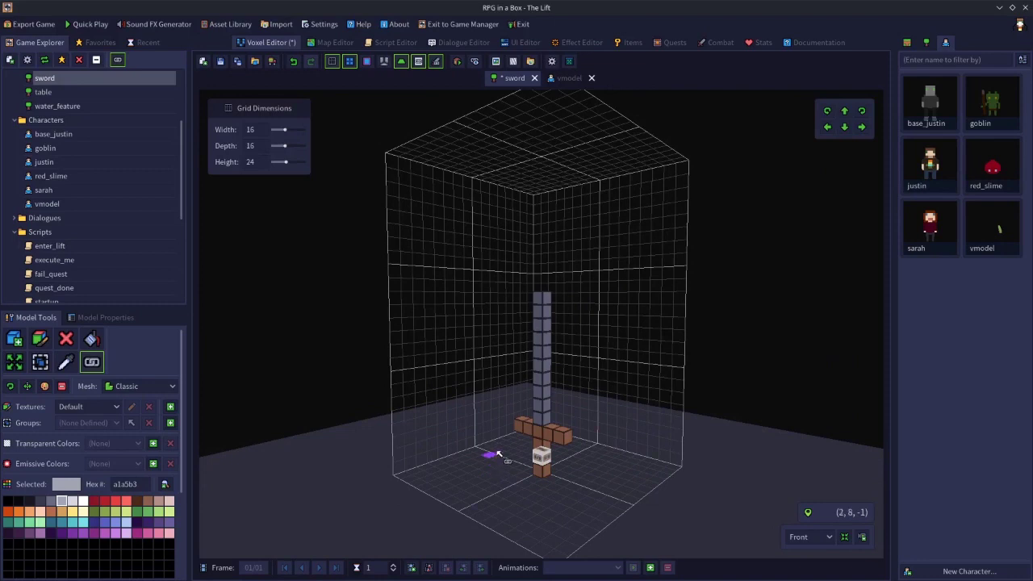
double_click(927, 103)
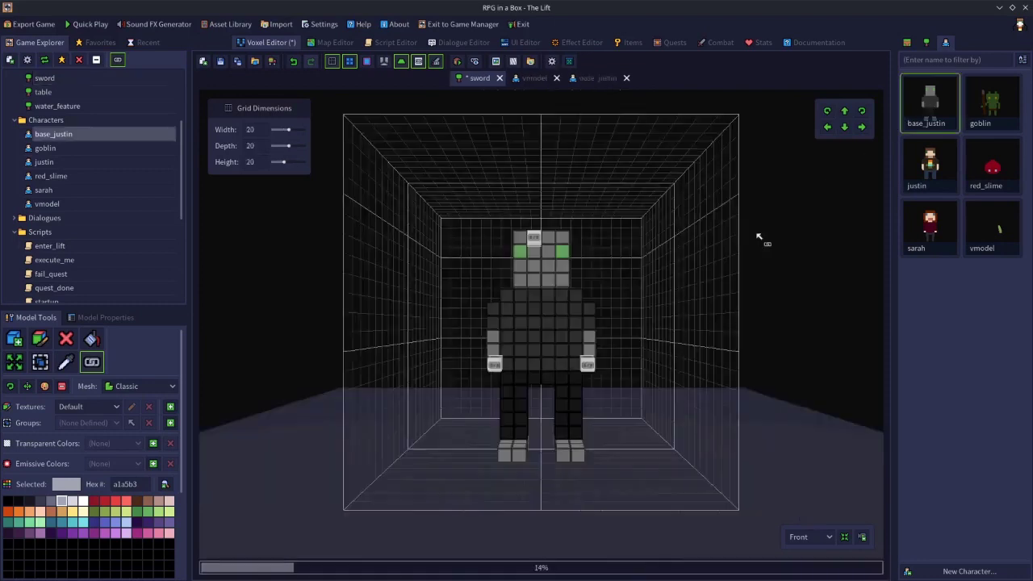
click(103, 317)
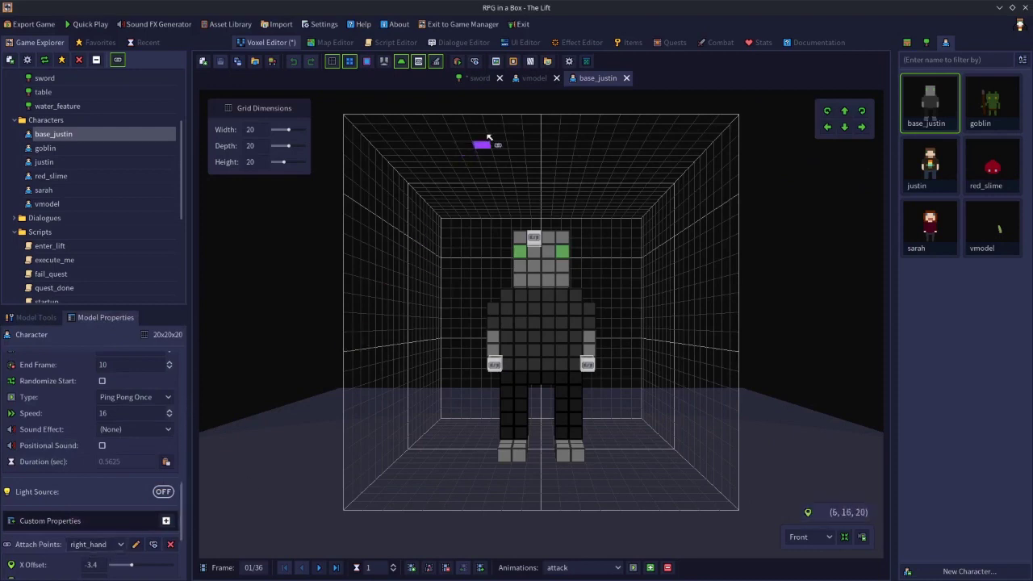
Add an attach point with the ID right_hand on the orange hand voxel at the end of vmodel's arm.
click(532, 79)
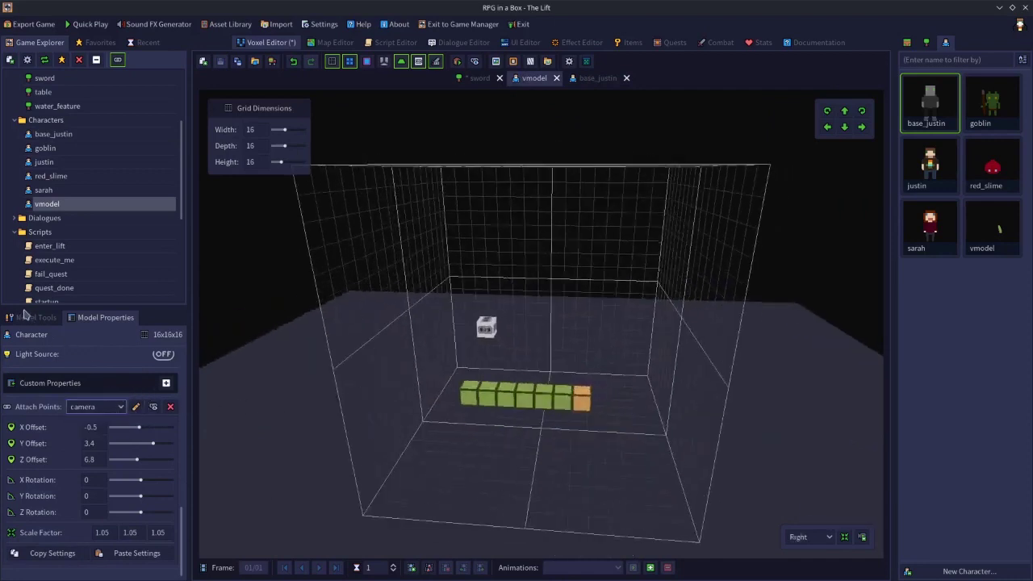
click(29, 317)
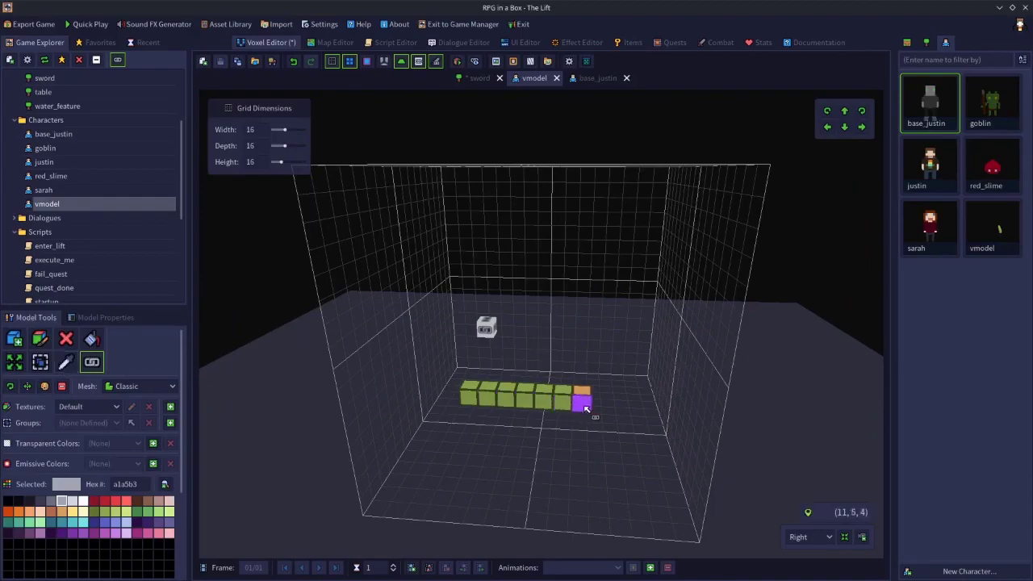
click(585, 412)
text(right_)
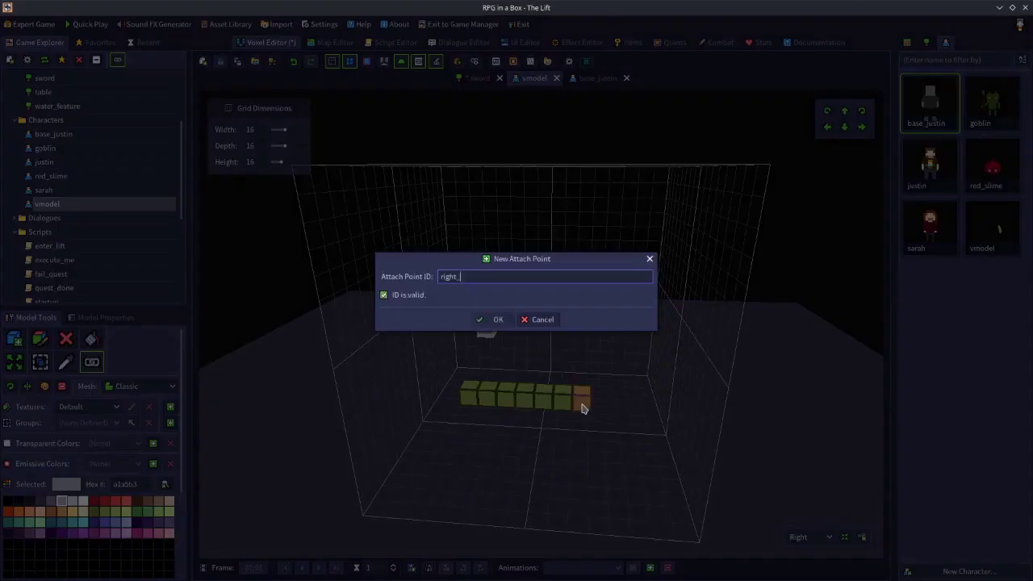
key(Return)
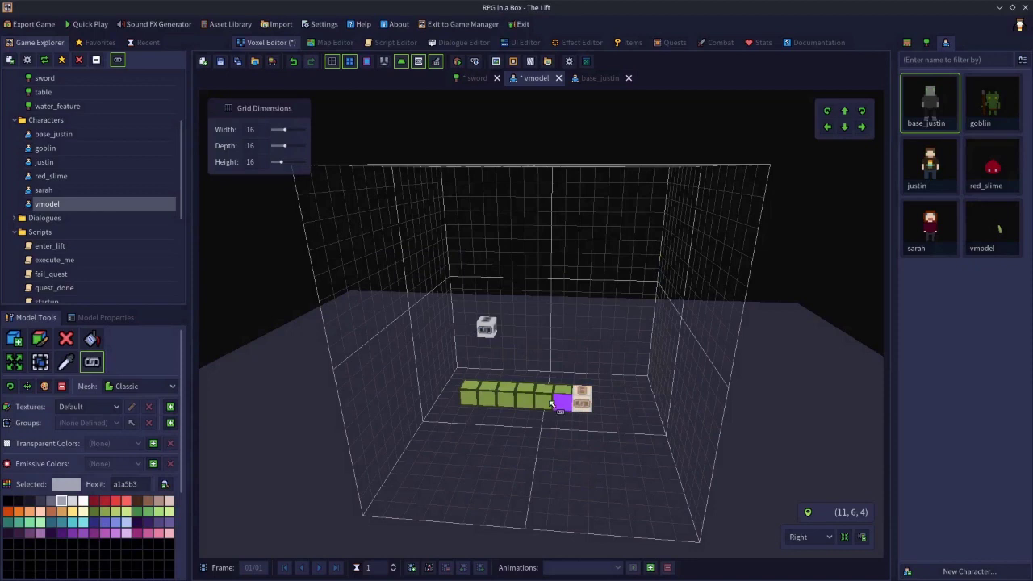
Attach the sword object model to vmodel's right_hand attach point, with no effect and without automatic in-game attachment.
right_drag(560, 404, 567, 433)
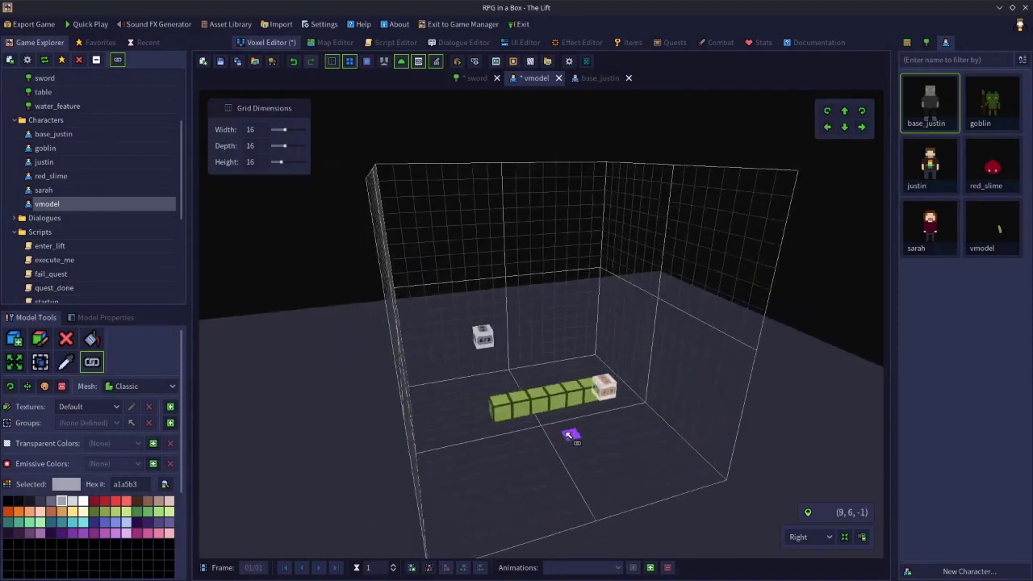
click(103, 320)
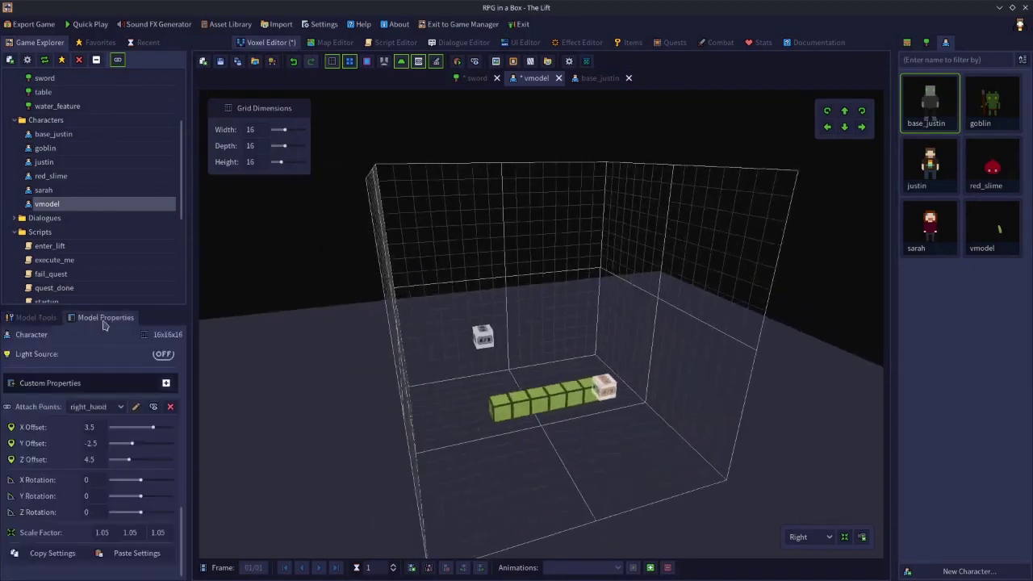
click(152, 407)
click(497, 258)
click(496, 323)
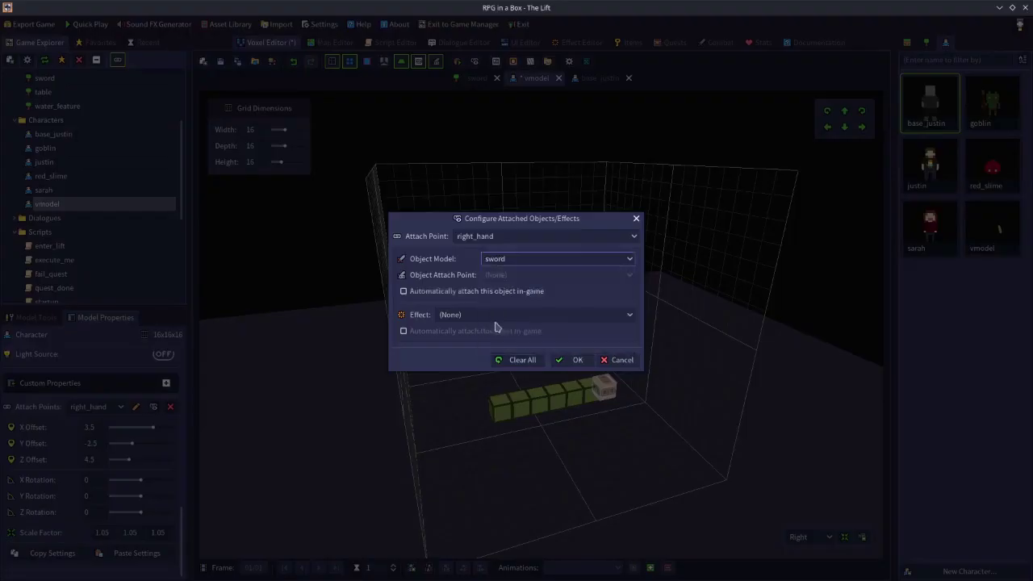
click(572, 359)
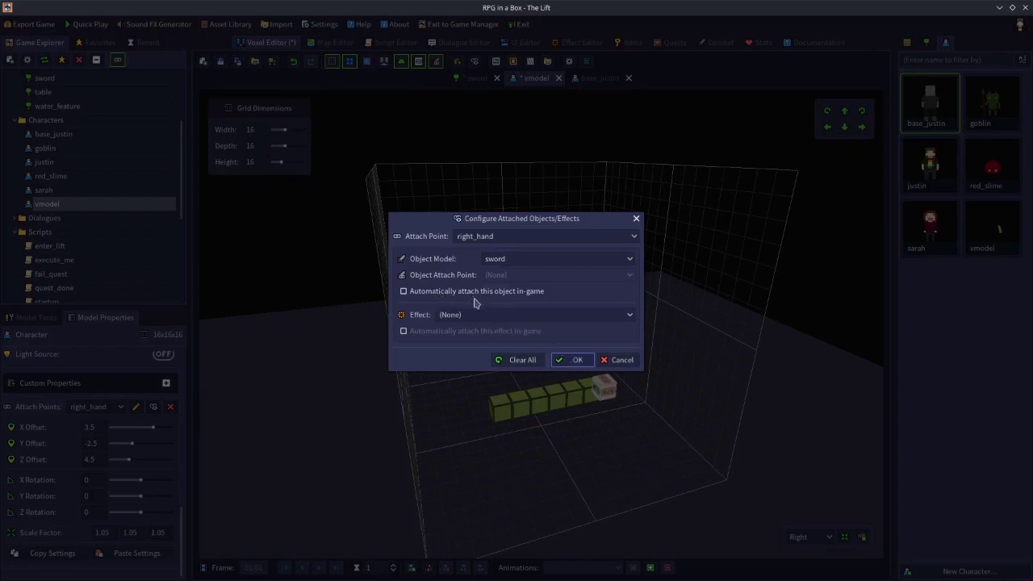
click(561, 361)
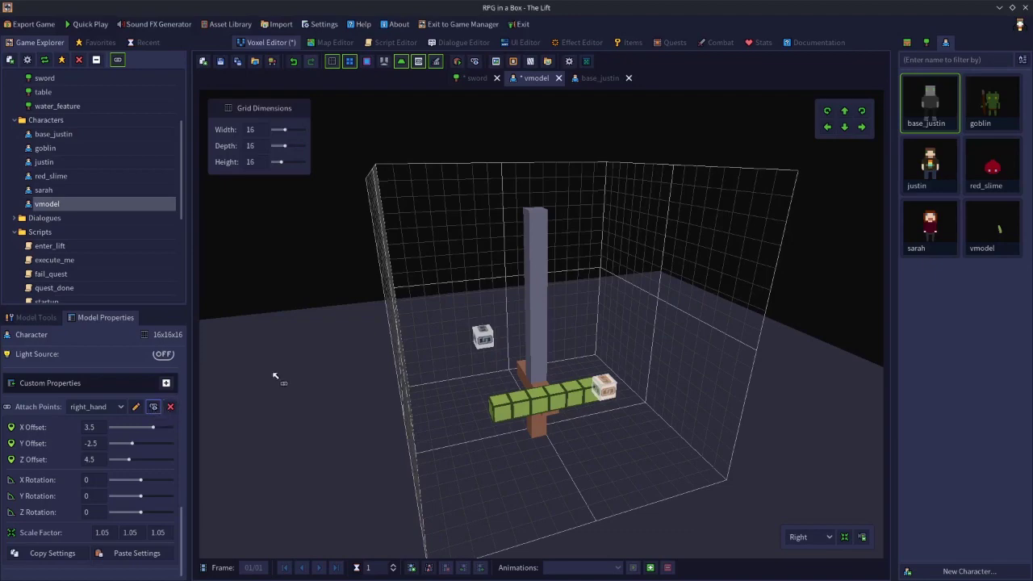
Review the attached object settings of vmodel's right hand without changing them, and save the sword object.
click(154, 408)
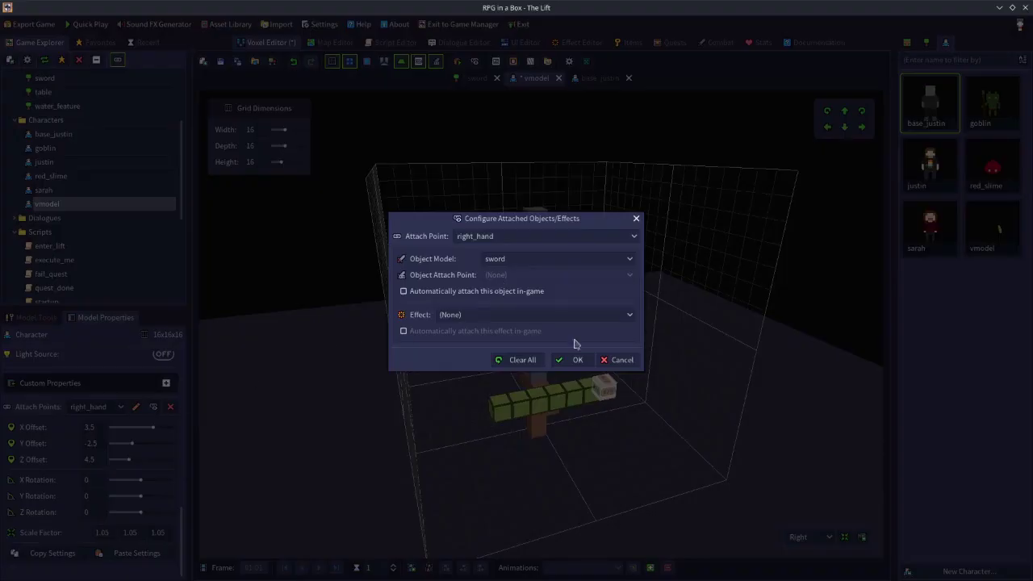
click(617, 360)
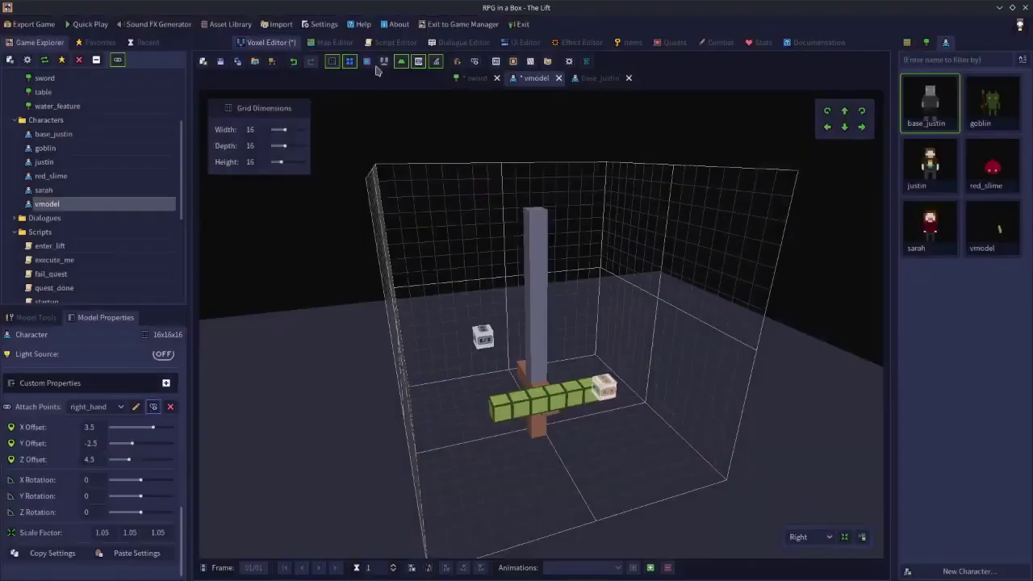
click(478, 77)
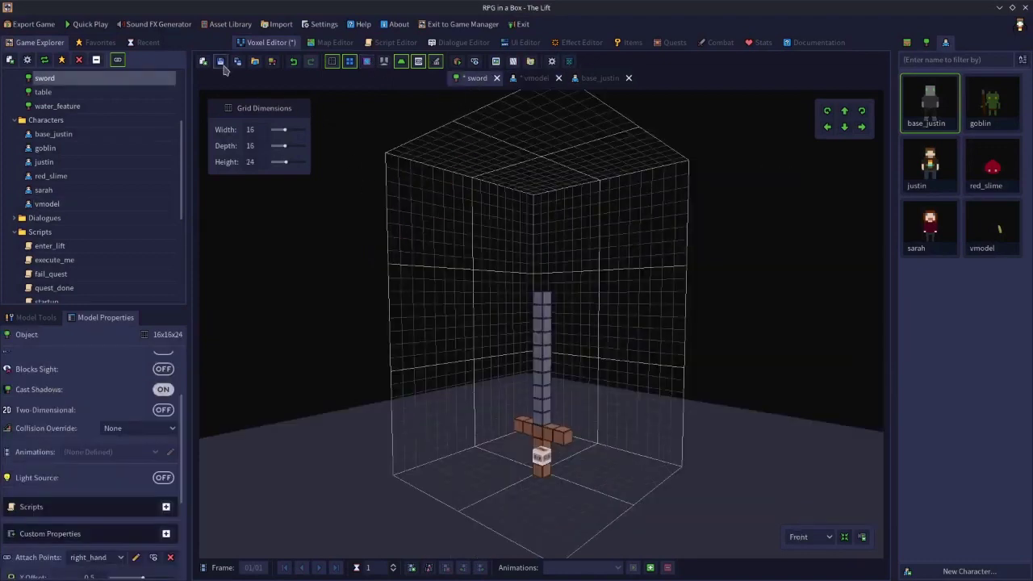
click(319, 44)
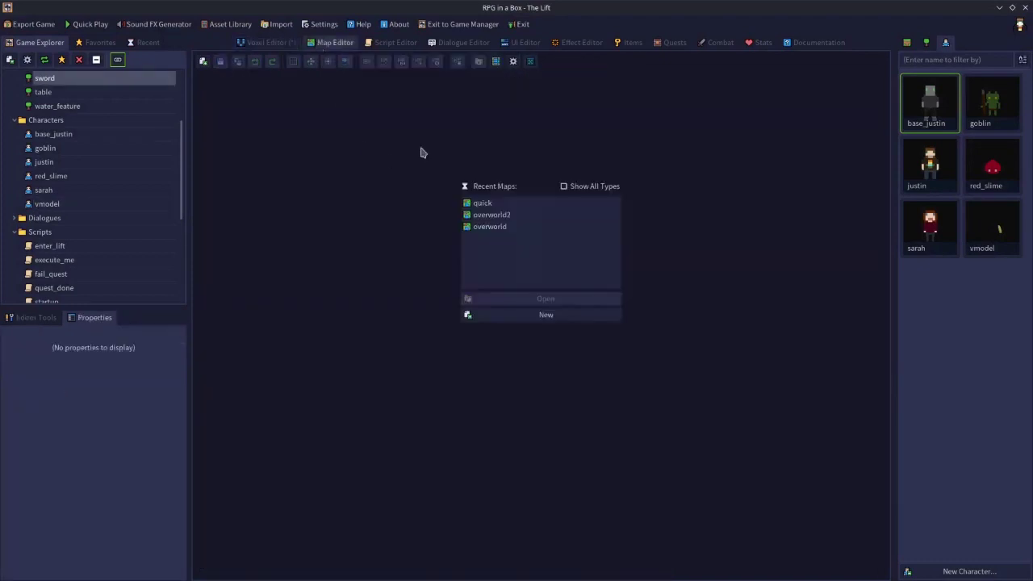
click(267, 44)
Align the attached sword on vmodel by using right_hand as its object attach point.
click(532, 78)
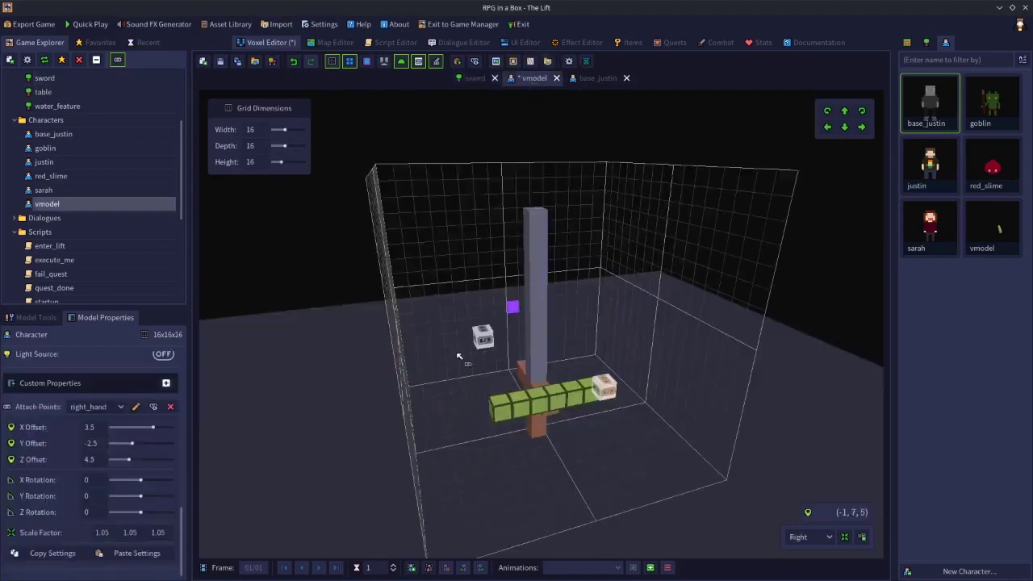
click(154, 406)
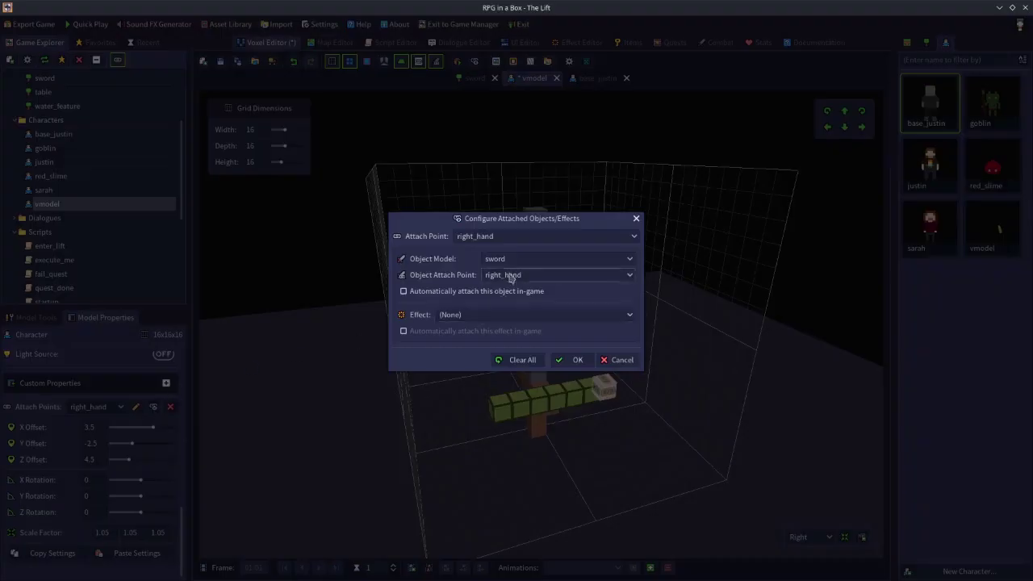
click(575, 363)
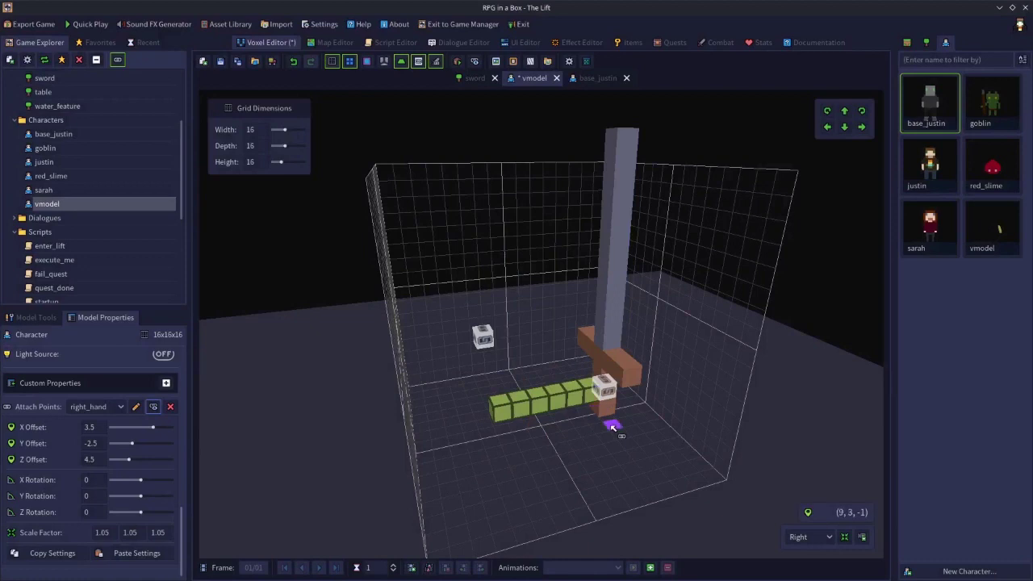
Set all three scale factors of vmodel's right_hand attach point to 0.5.
right_drag(637, 443, 613, 441)
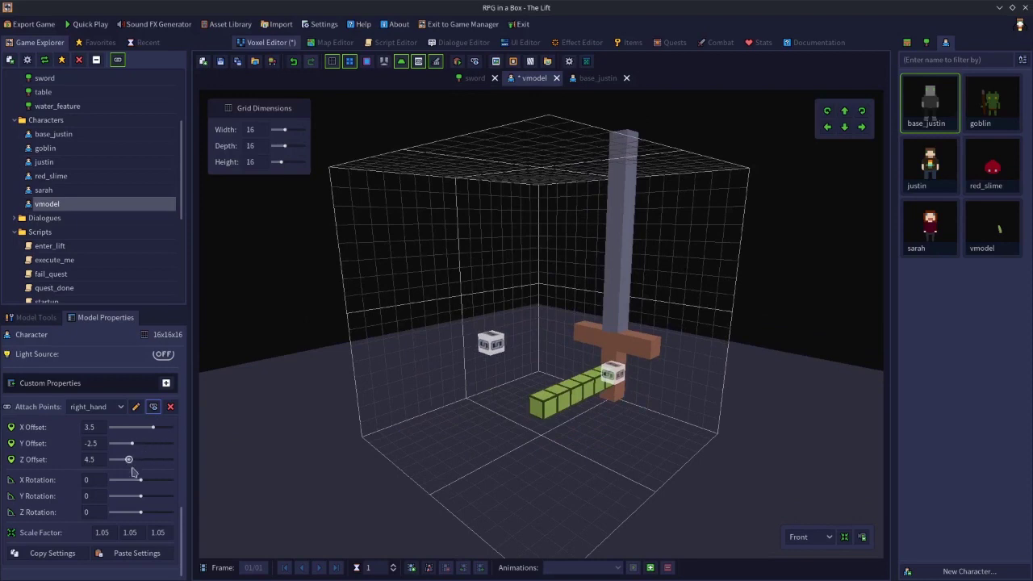
drag(118, 534, 93, 533)
text(0.5)
key(Tab)
text(0.5)
key(Return)
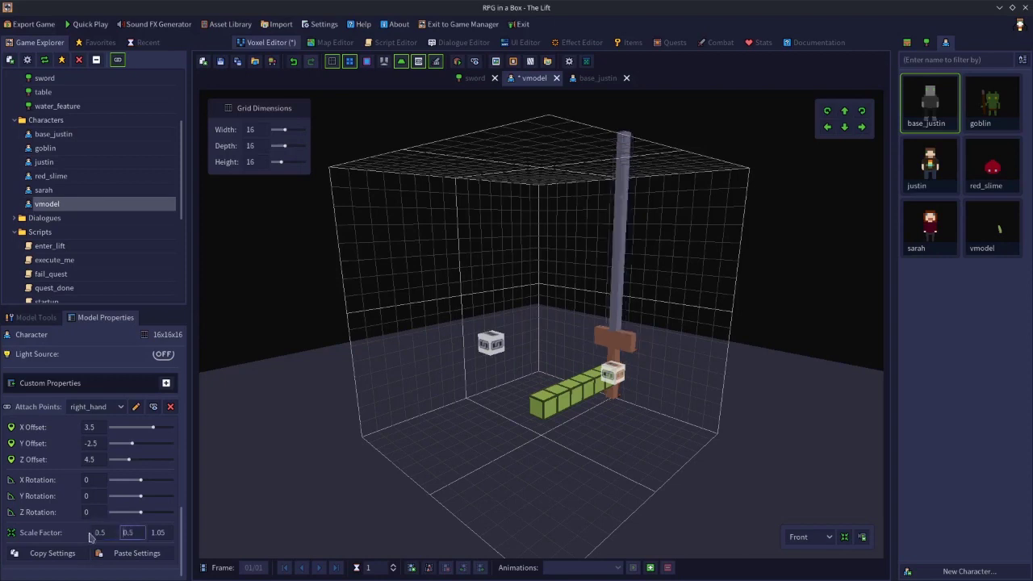
double_click(161, 533)
text(0.5)
key(Return)
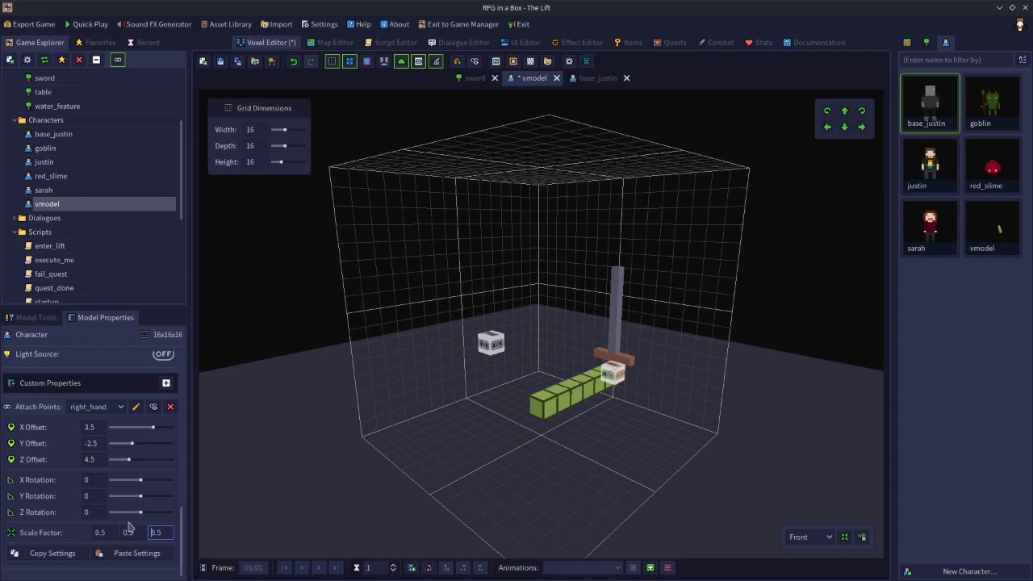
Try other Z offsets for vmodel's right_hand attach point, and return the offset to 4.5.
double_click(95, 460)
text(16)
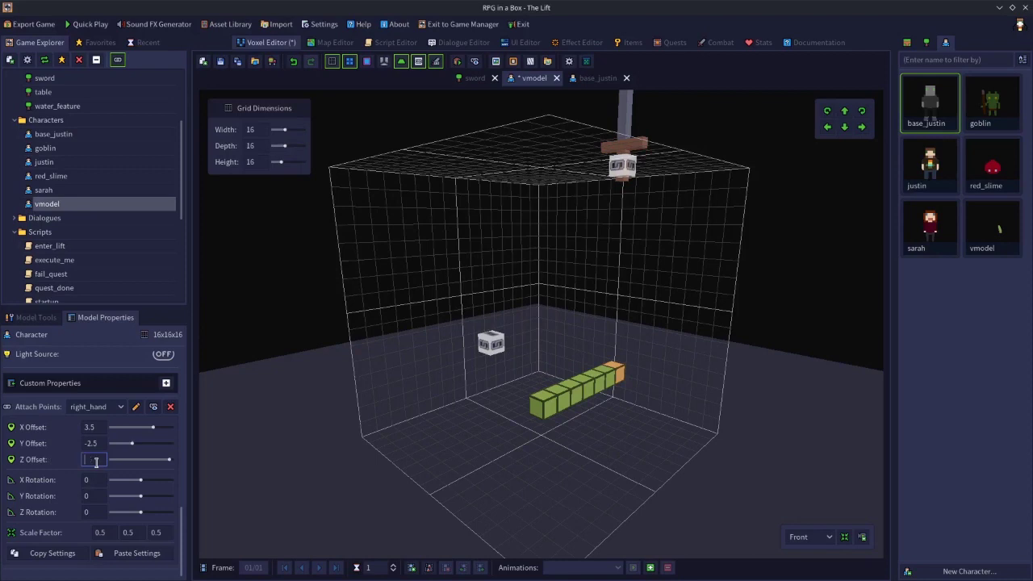
text(0)
key(Return)
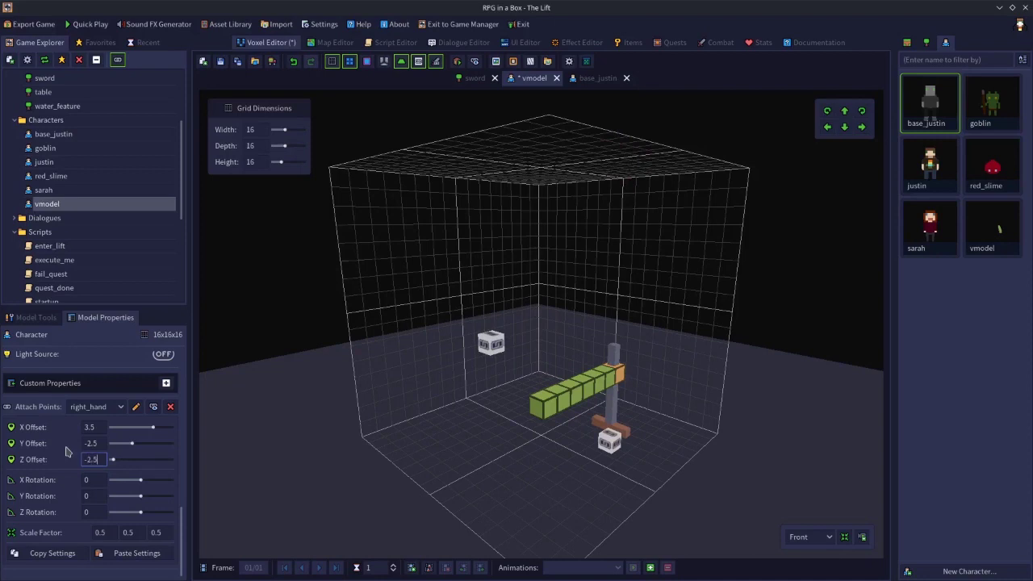
drag(113, 459, 128, 459)
Set the Z rotation of vmodel's right_hand attach point to 90.
right_drag(233, 478, 327, 482)
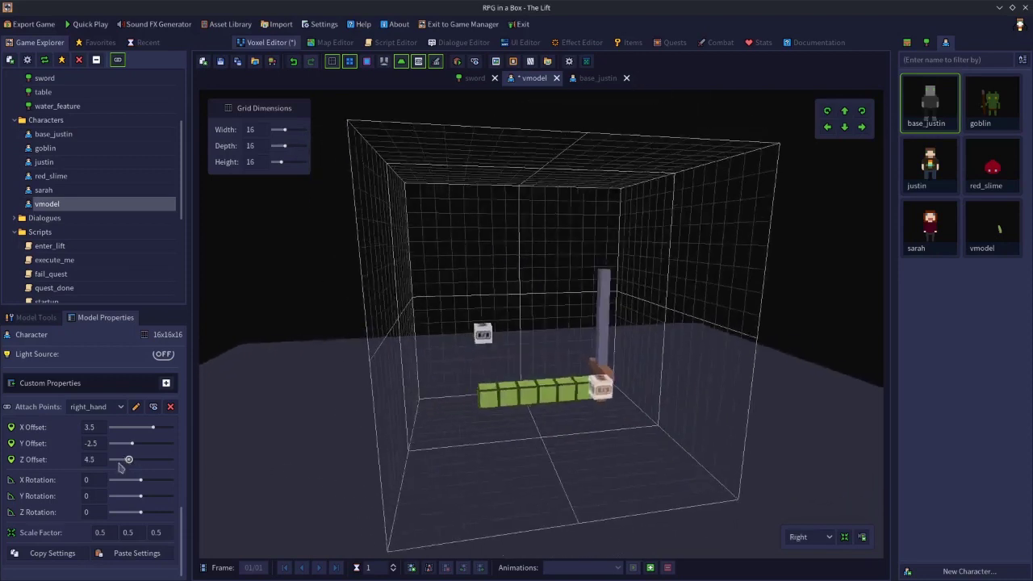
click(96, 510)
text(90)
key(Return)
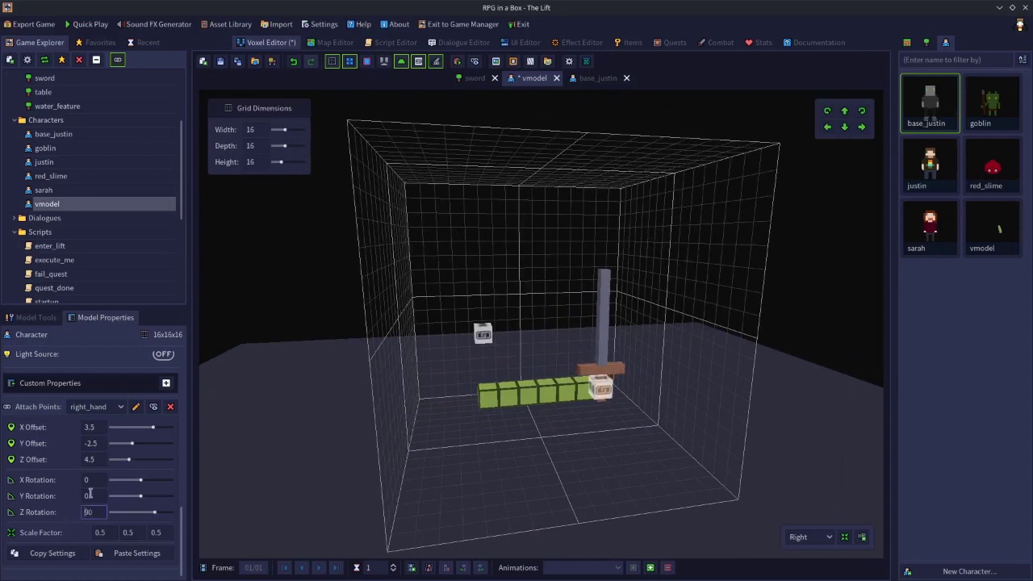
Try an X rotation of 18 on vmodel's right_hand attach point, and reset it to 0.
drag(140, 481, 144, 480)
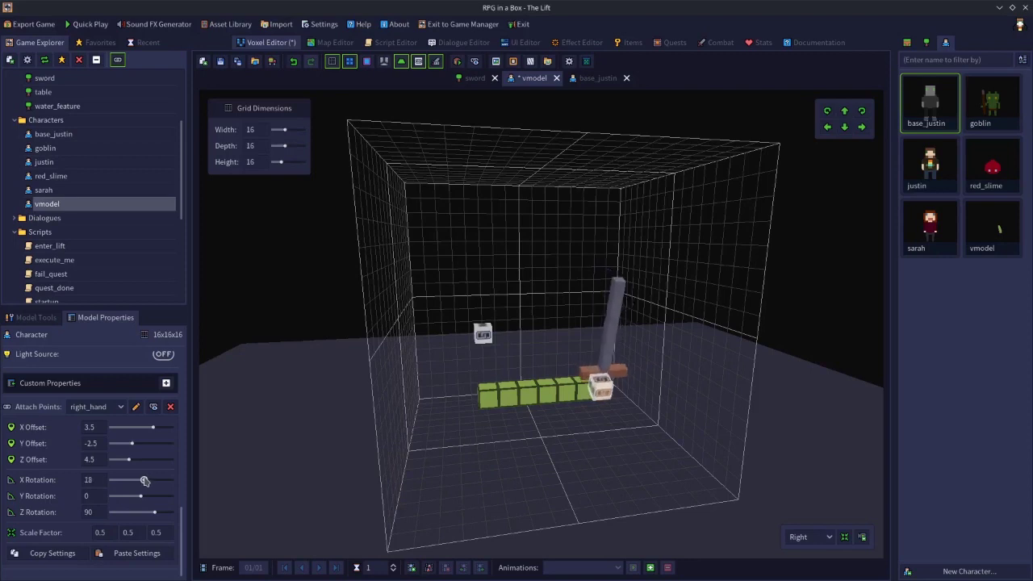
double_click(97, 479)
text(0)
key(Return)
Tilt the sword forward with a Y rotation of -34 on the right_hand attach point, and save vmodel.
drag(143, 497, 136, 496)
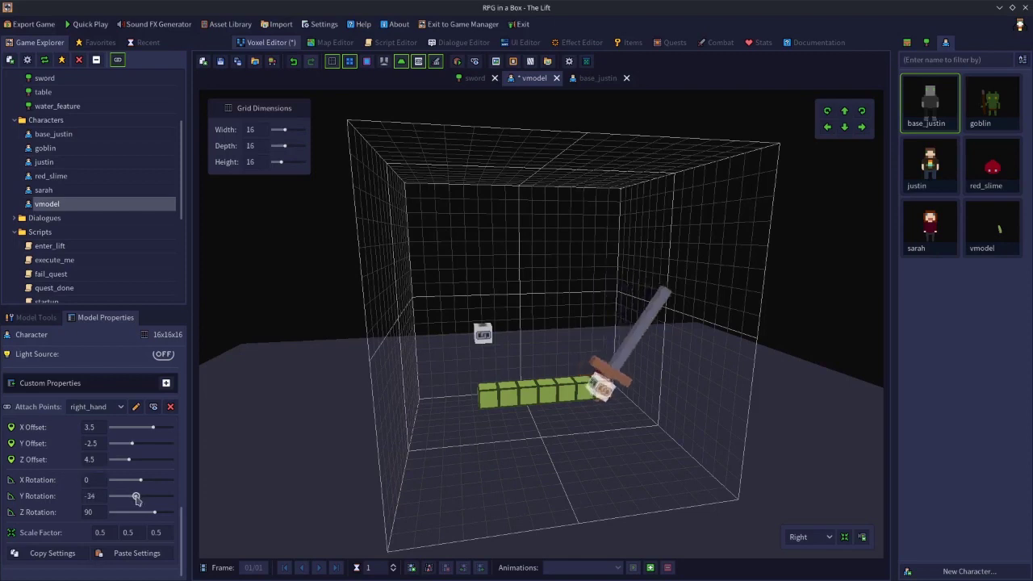
right_drag(356, 493, 347, 470)
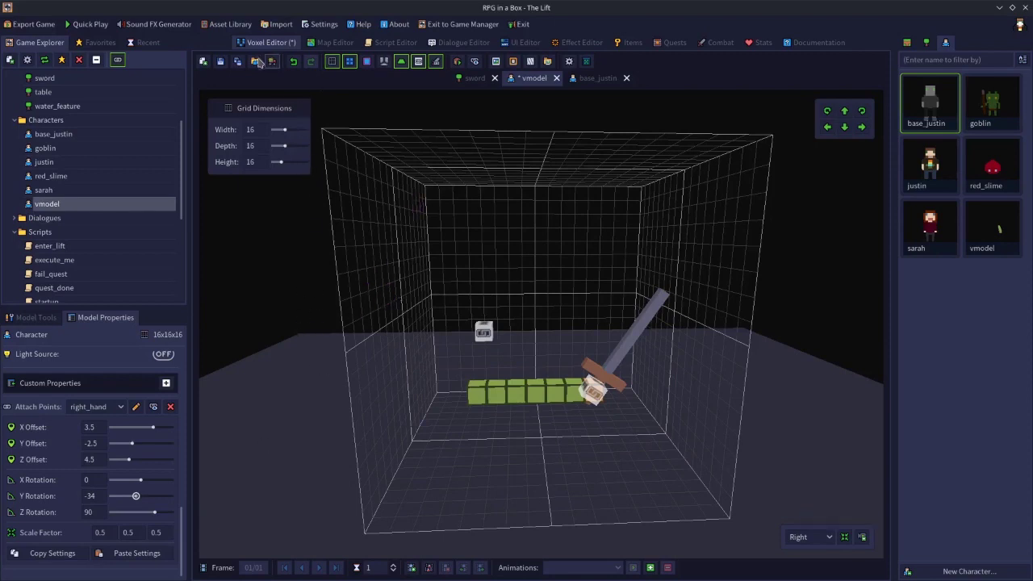
click(220, 61)
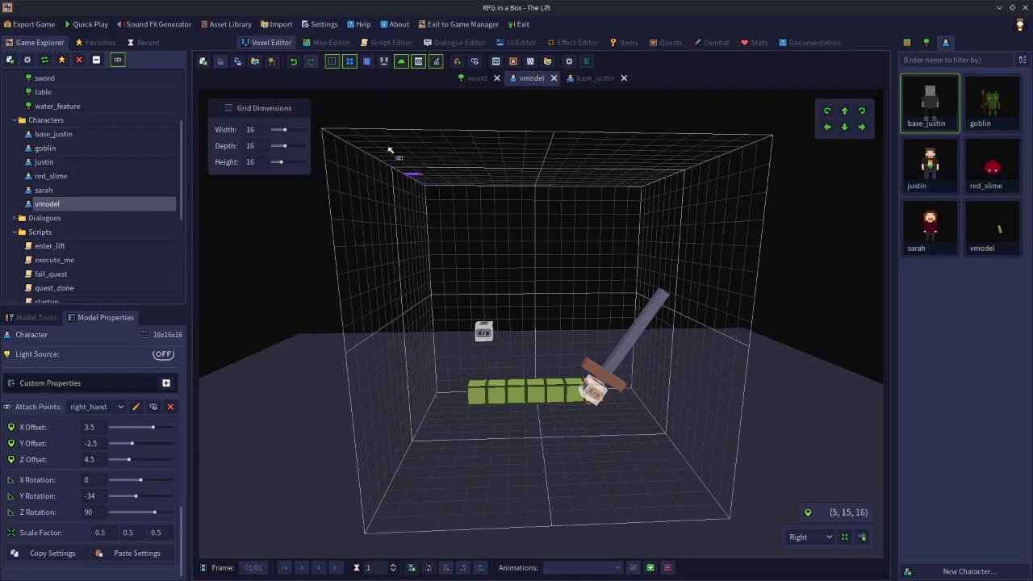
Assign the sword object as the character object model of the Sword item.
click(624, 48)
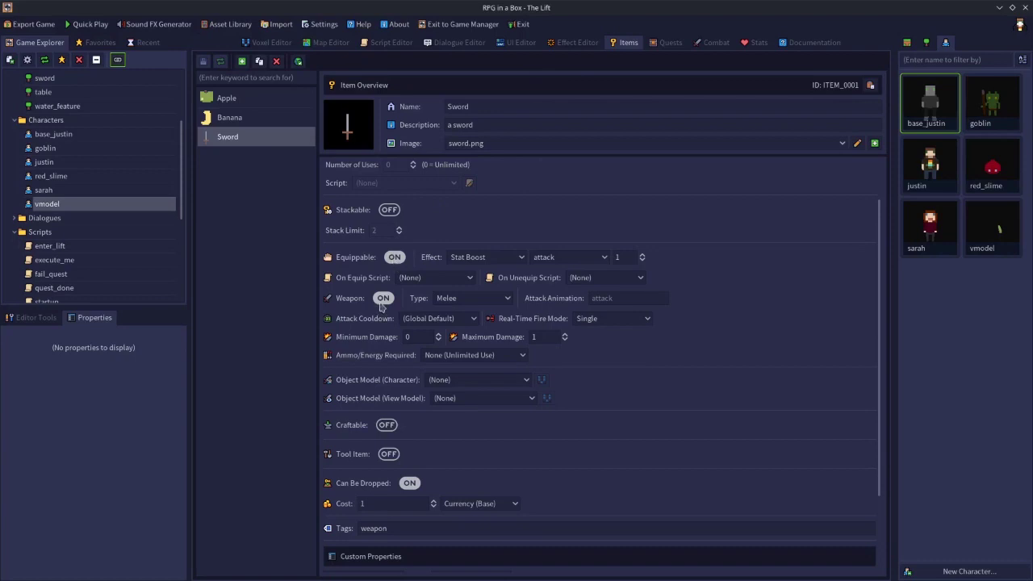
scroll(364, 516, down, 3)
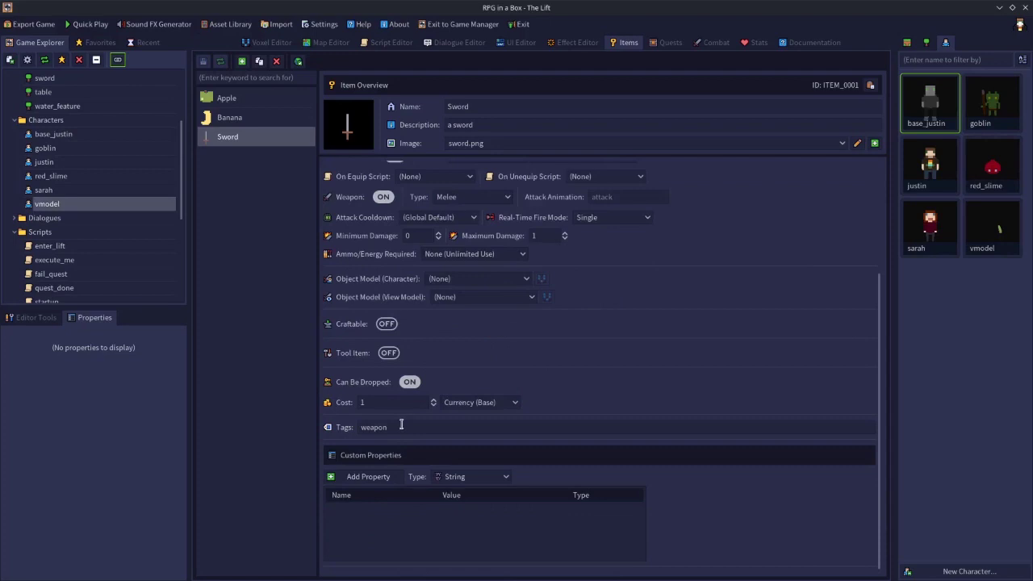
scroll(380, 428, up, 3)
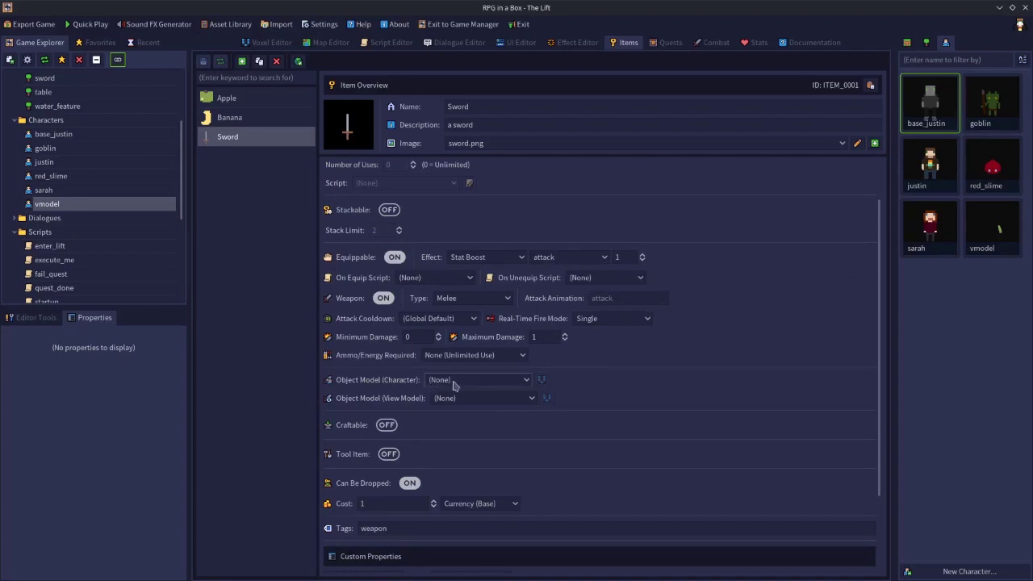
click(454, 381)
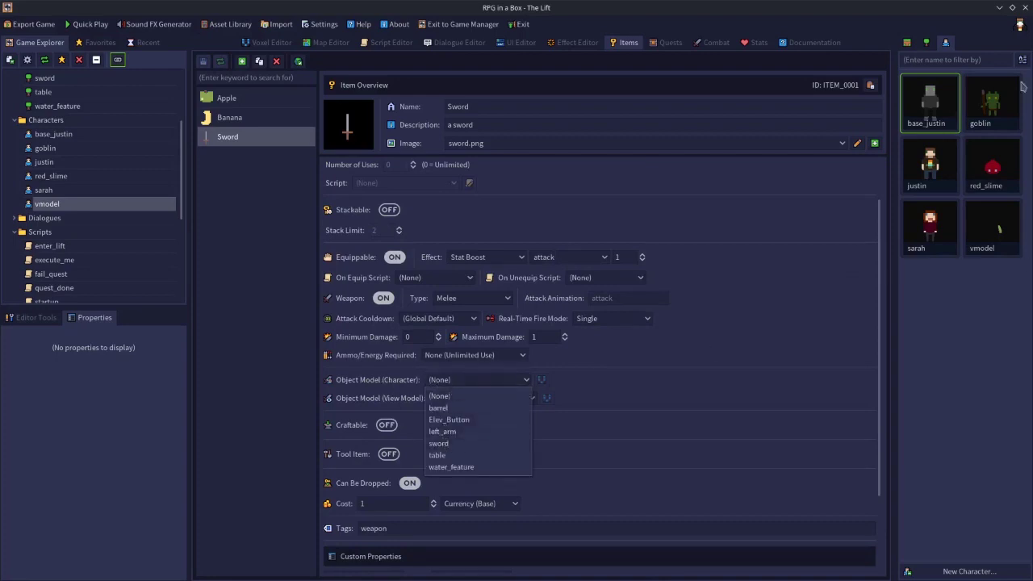
click(933, 50)
click(925, 44)
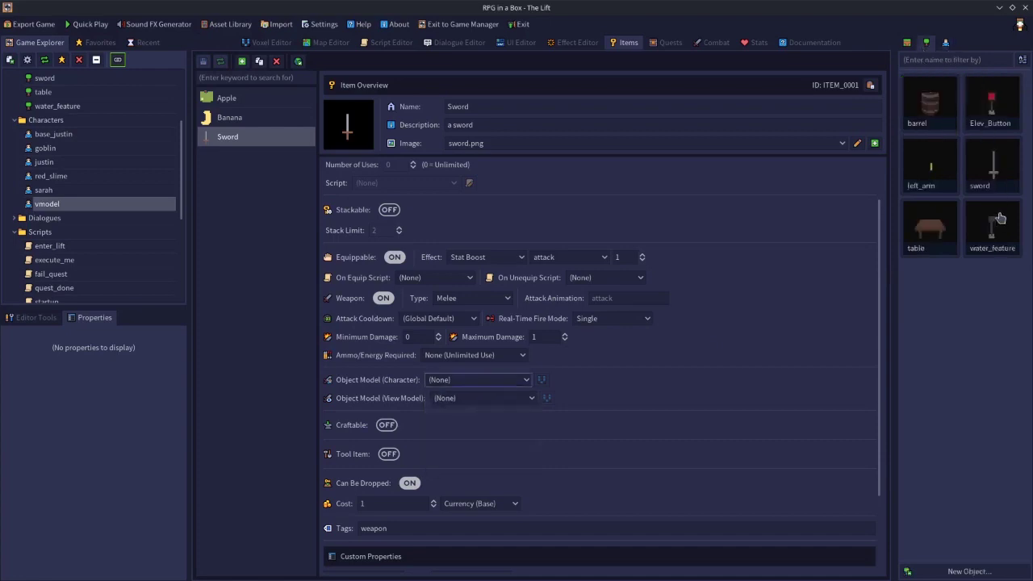
click(489, 380)
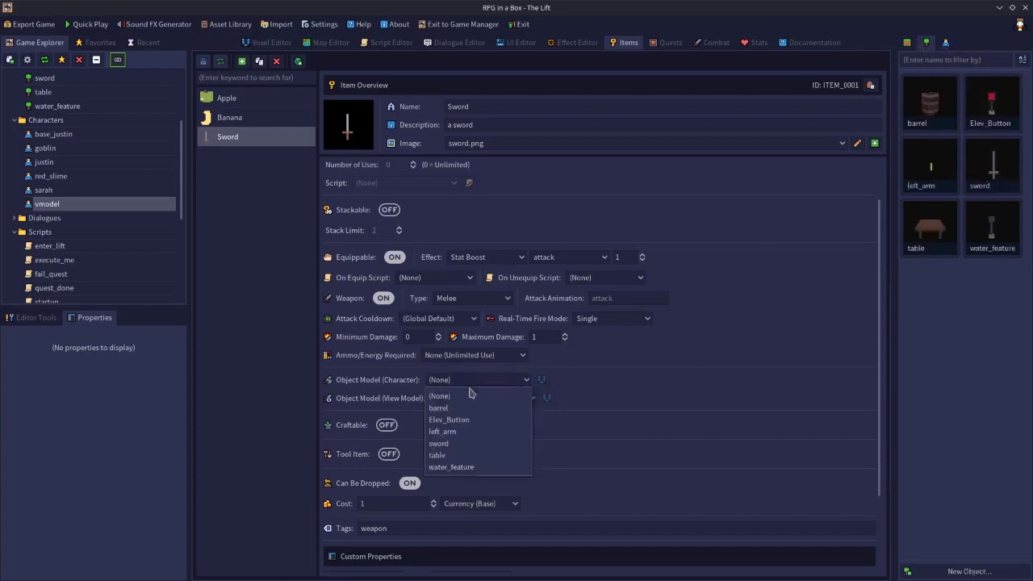
click(479, 444)
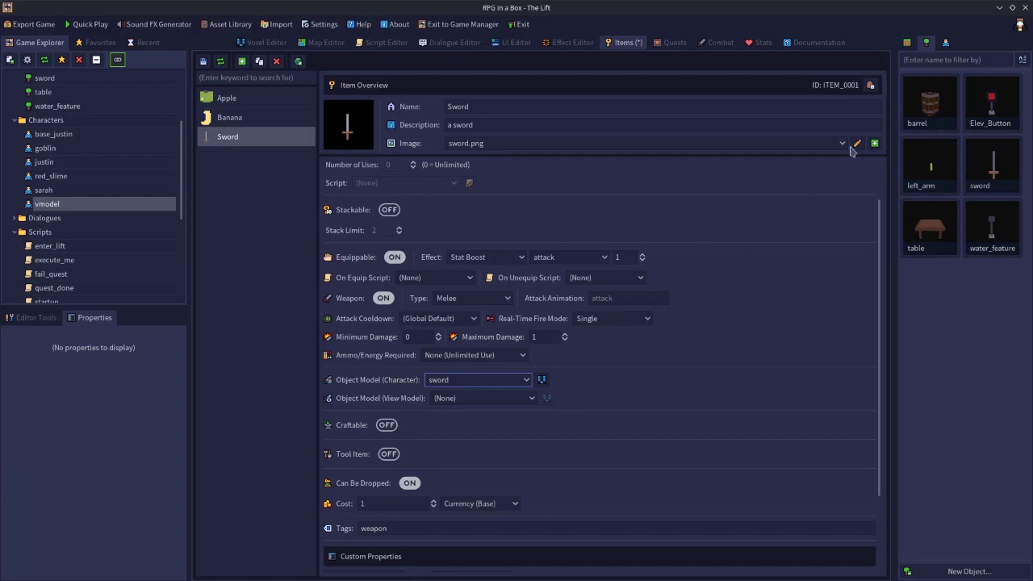
Assign the sword object as the Sword item's view model object model, and save the items.
click(946, 42)
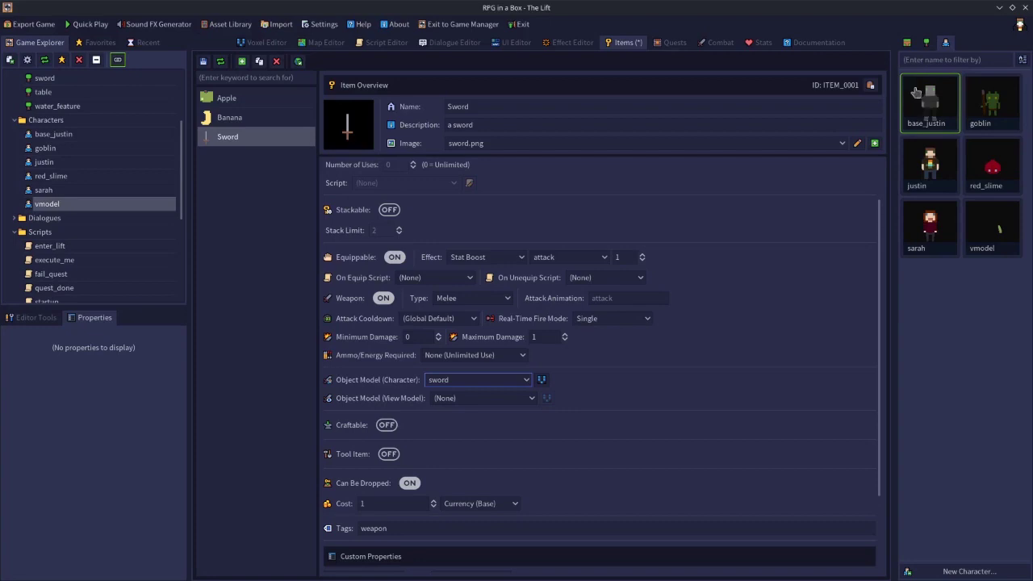
click(926, 42)
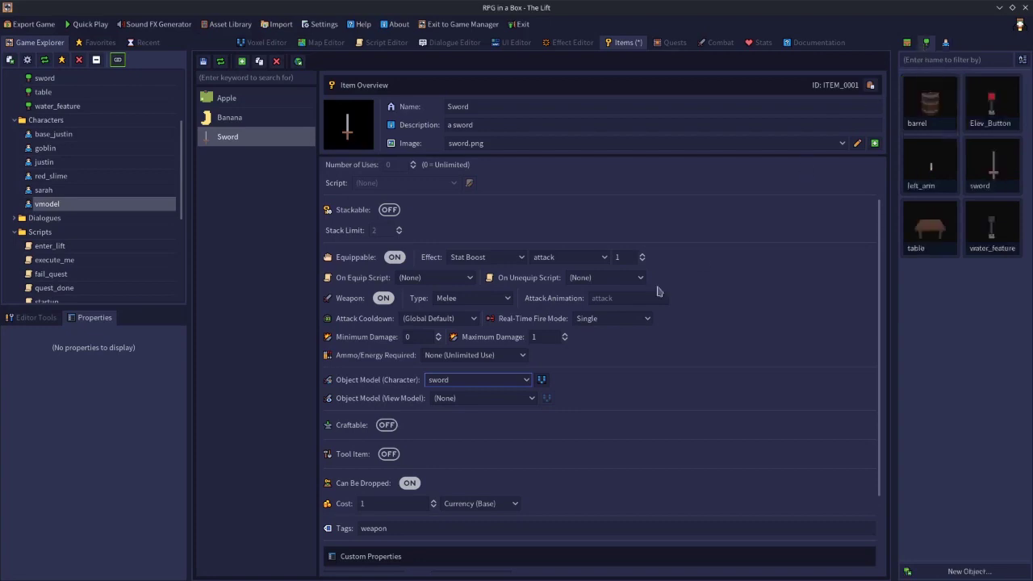
click(444, 399)
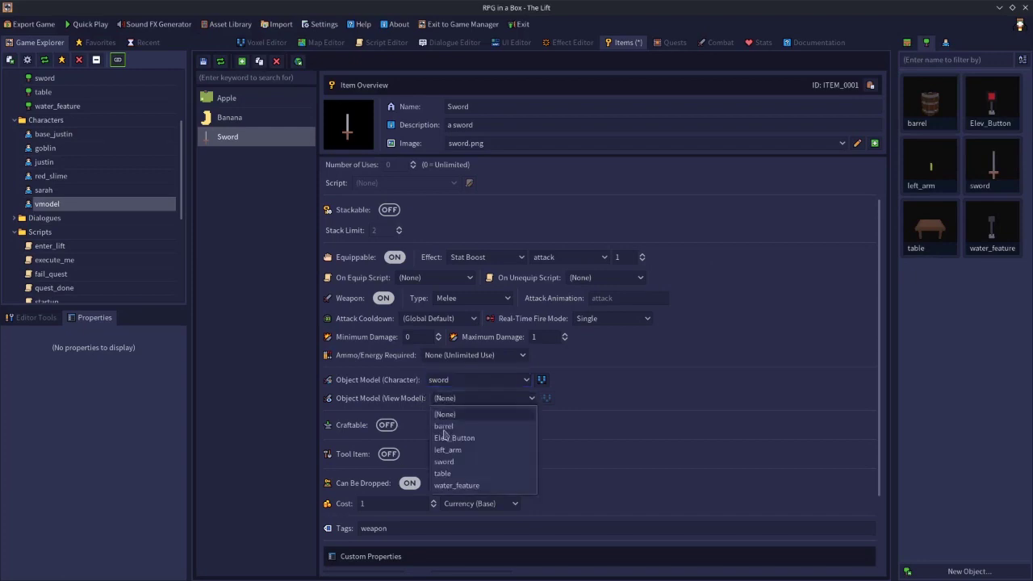
click(445, 462)
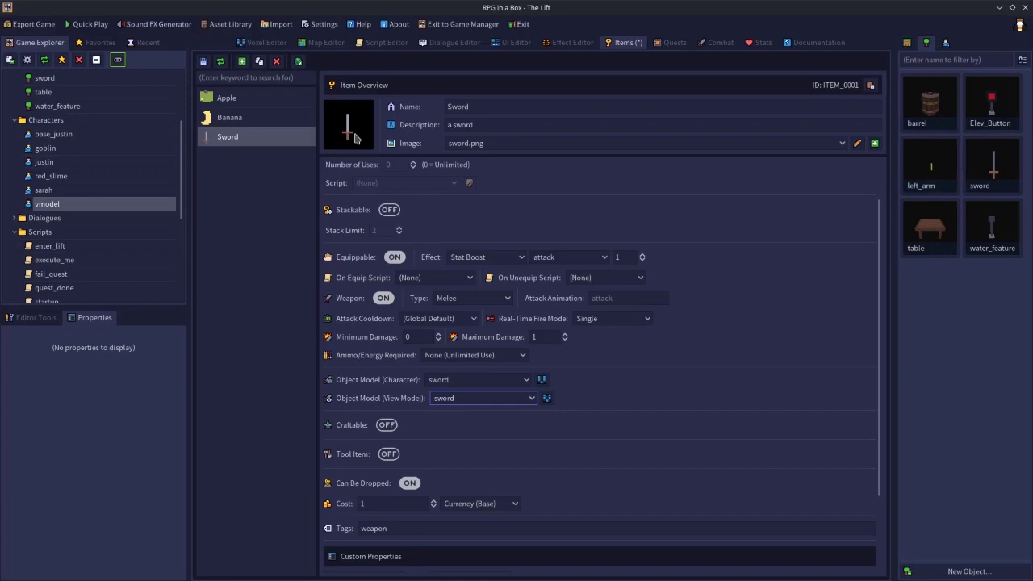
click(204, 62)
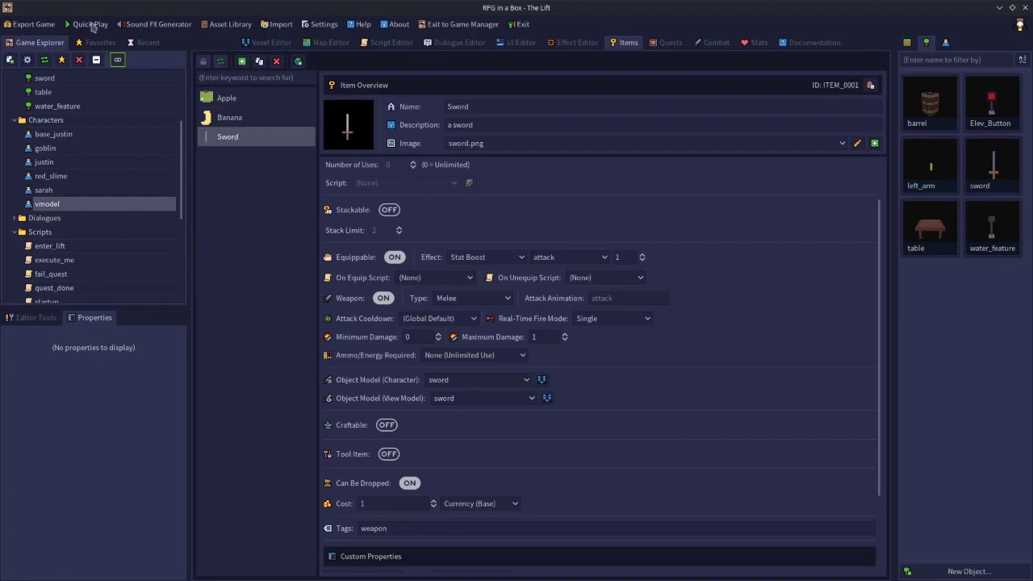
Start a test play of the game and give the player ITEM_0001 with the give_item command in the debug console.
click(91, 24)
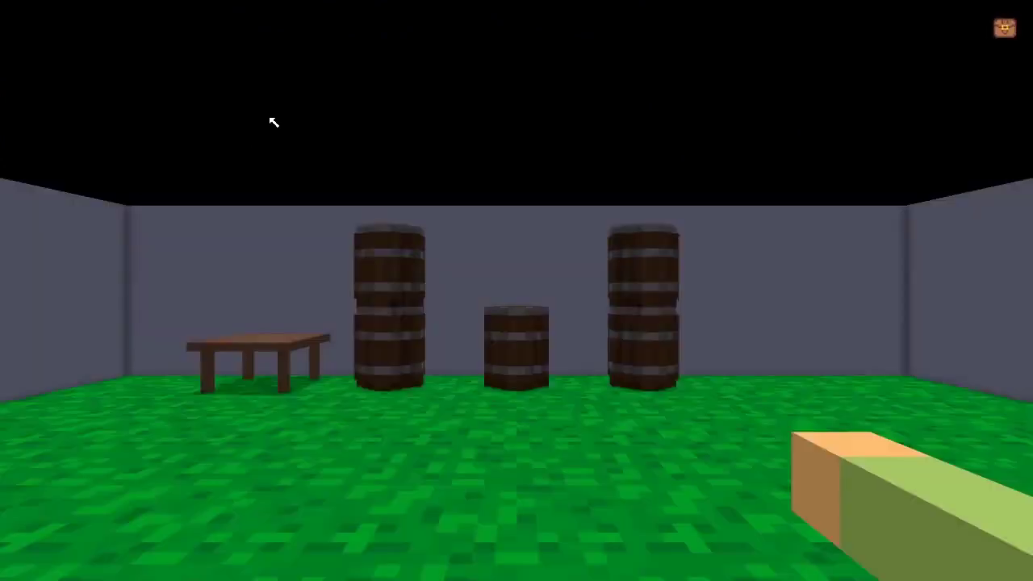
key(grave)
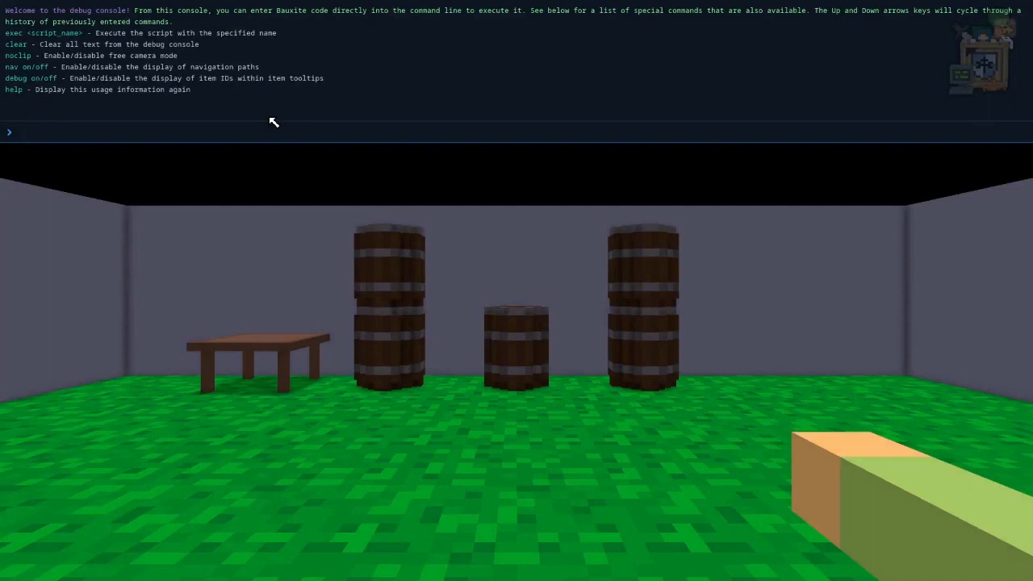
text(give_item('ITEM_0001)
key(Return)
key(grave)
Equip the sword from the inventory in the Right Hand equipment slot, and return to the game view.
key(i)
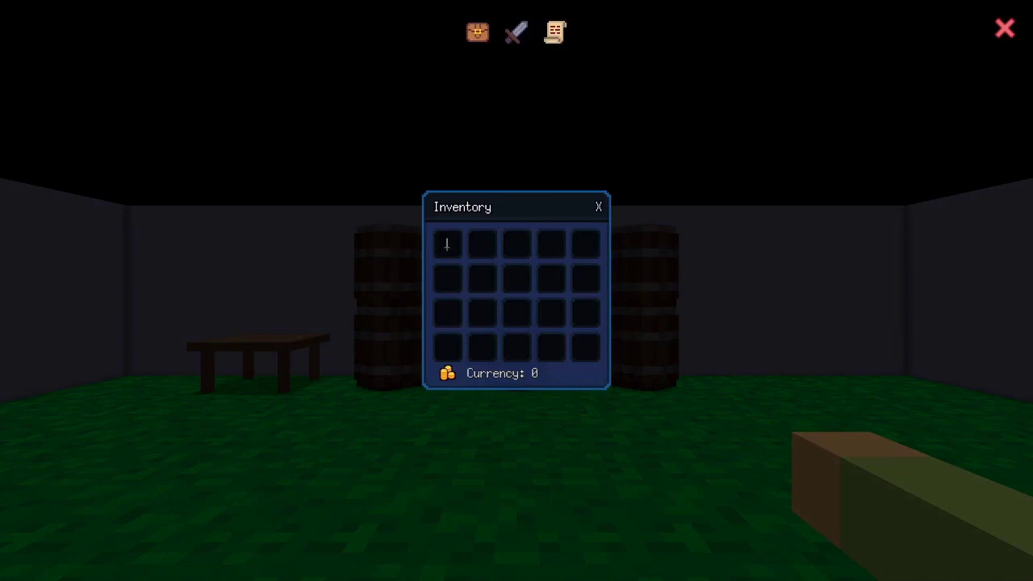
key(i)
key(i)
click(510, 33)
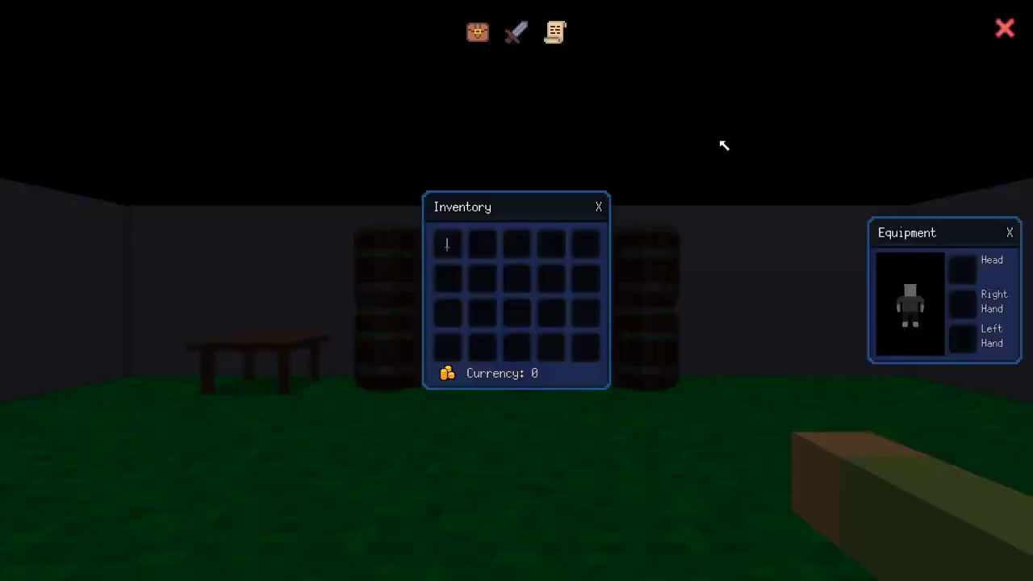
drag(938, 235, 719, 209)
mouse_move(450, 248)
drag(450, 249, 756, 276)
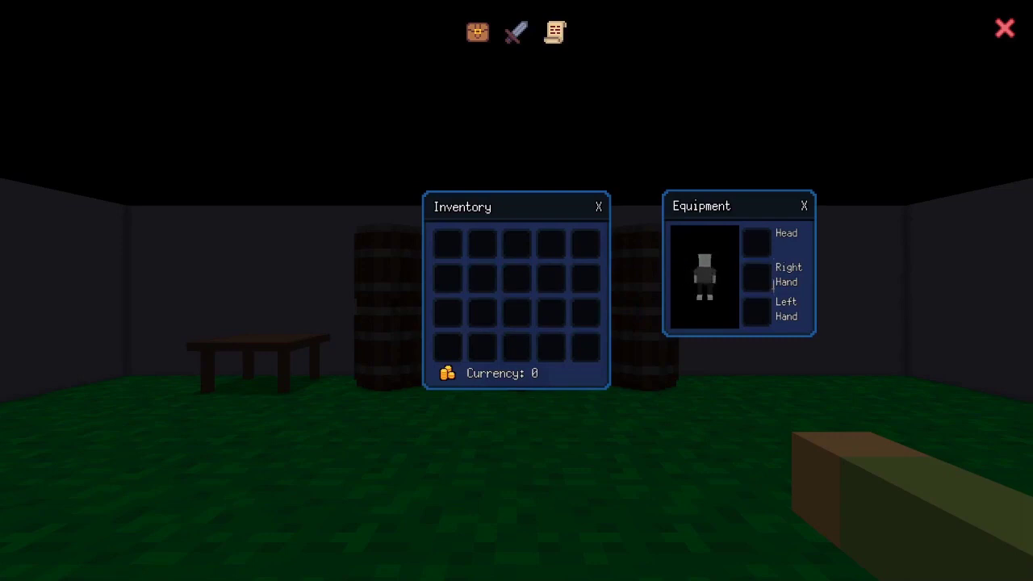
click(756, 276)
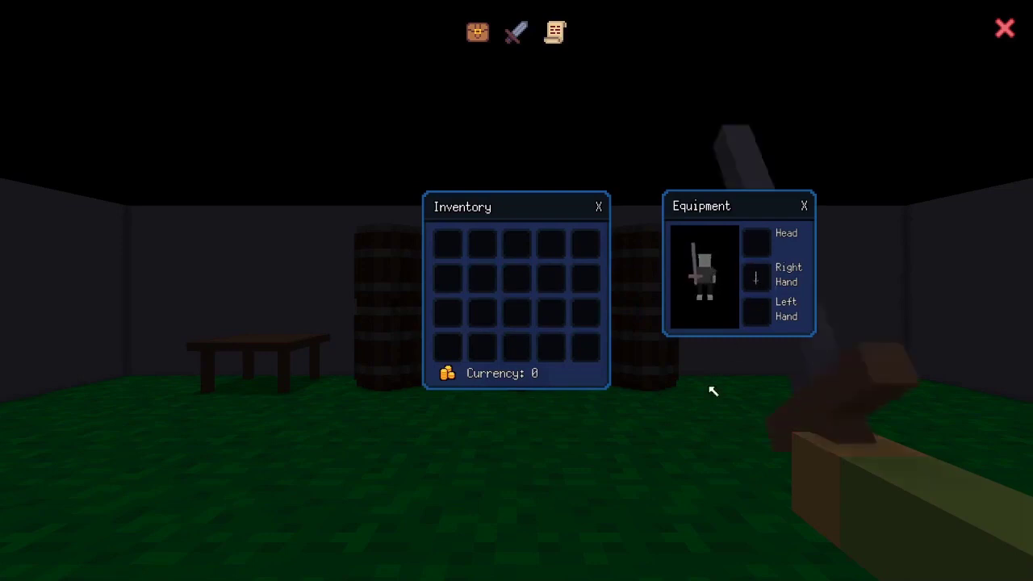
key(Escape)
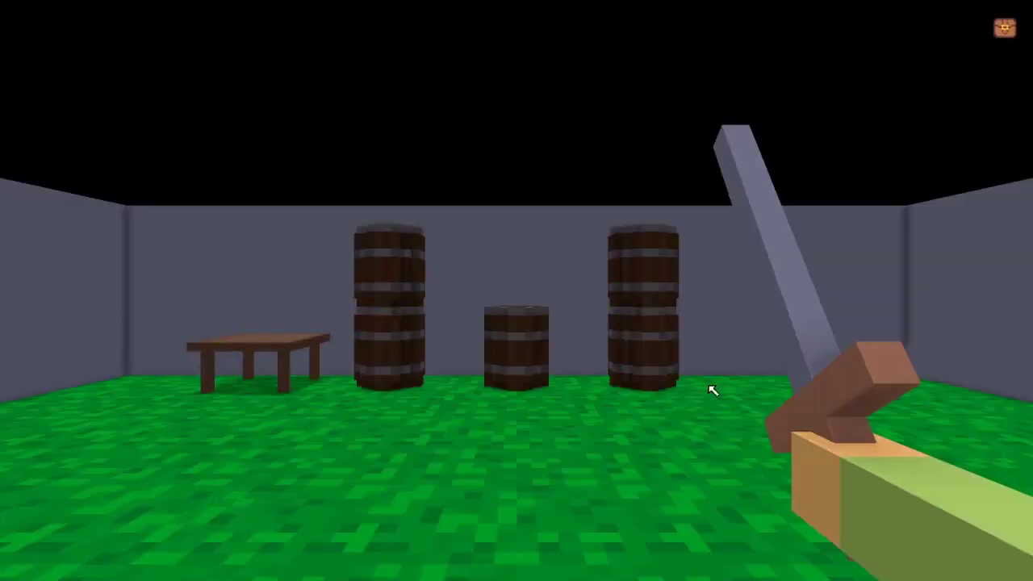
Walk around the room to check how the view model holds the sword in first person.
click(713, 391)
key(w)
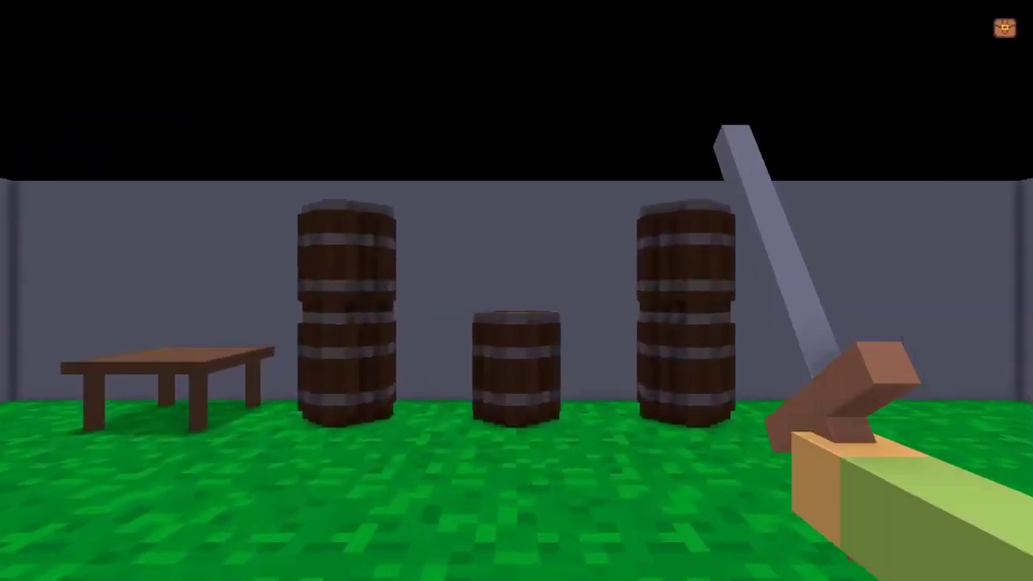
key(s)
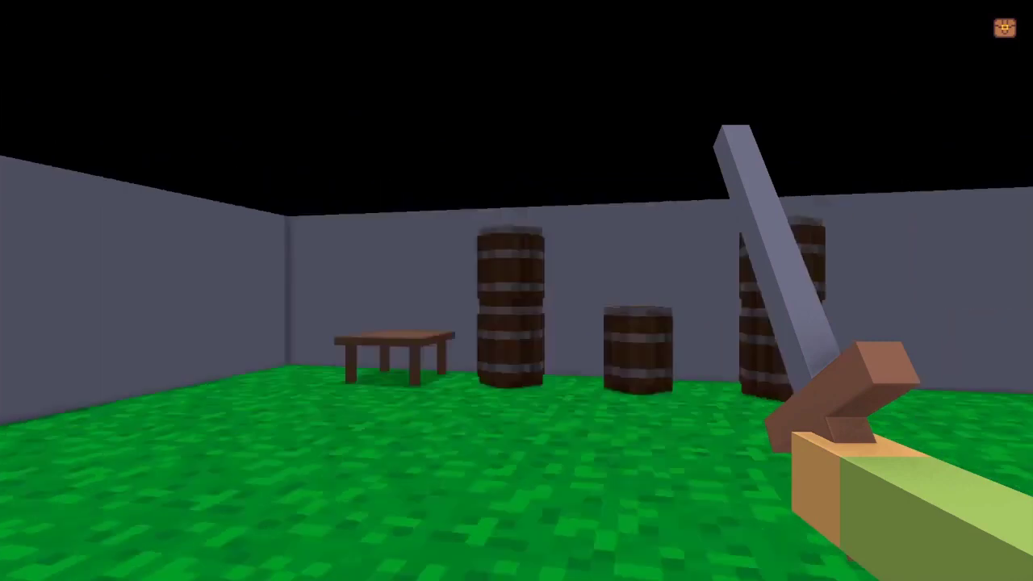
Unequip the sword from the Right Hand slot into the first inventory slot, and close the inventory.
key(i)
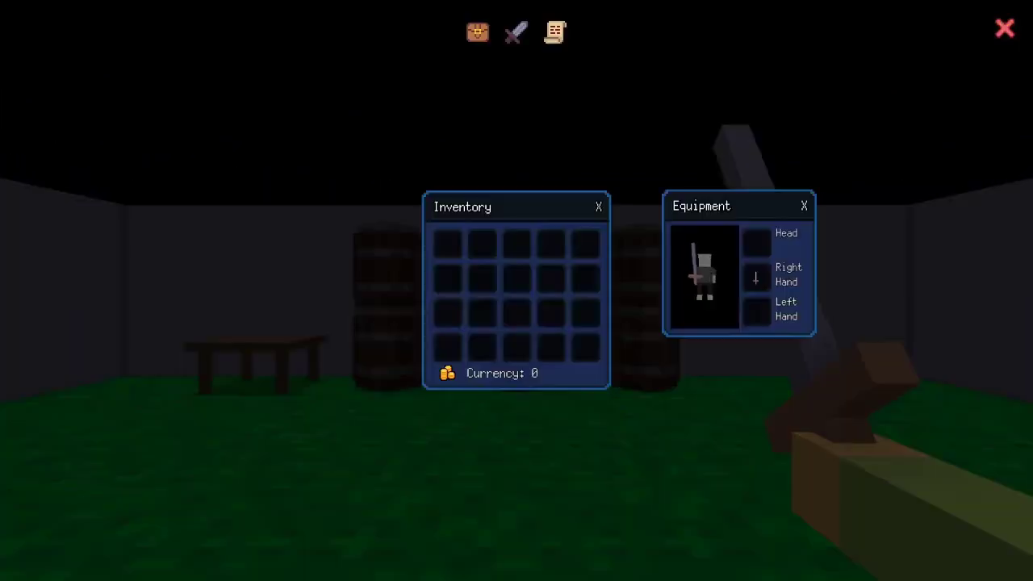
key(i)
key(i)
mouse_move(758, 279)
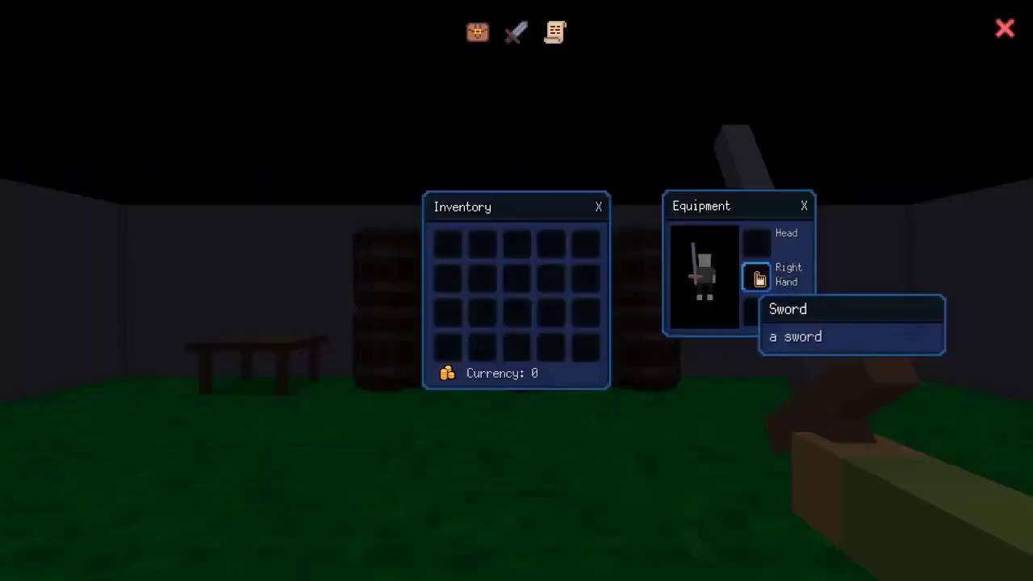
drag(759, 278, 448, 246)
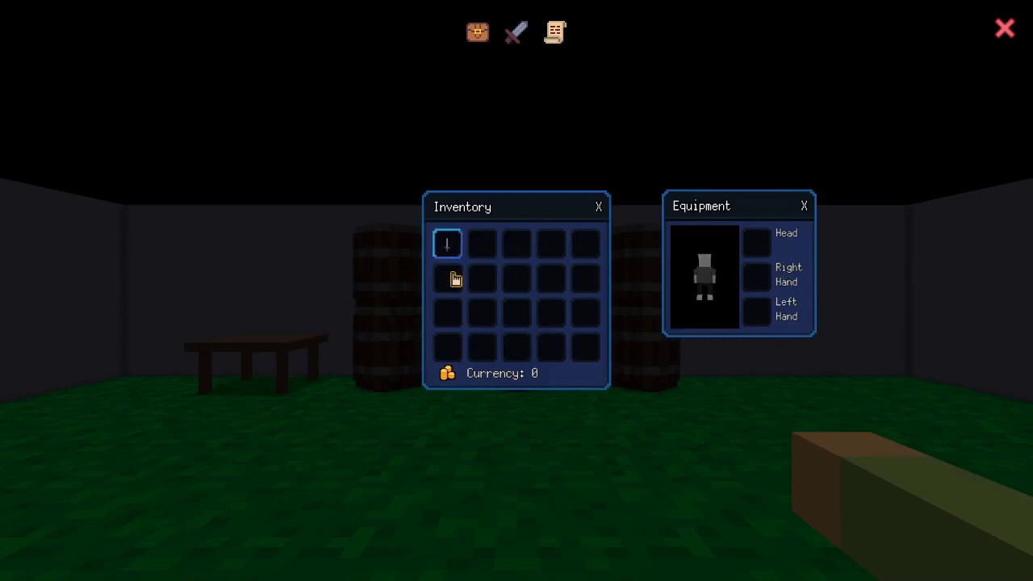
key(i)
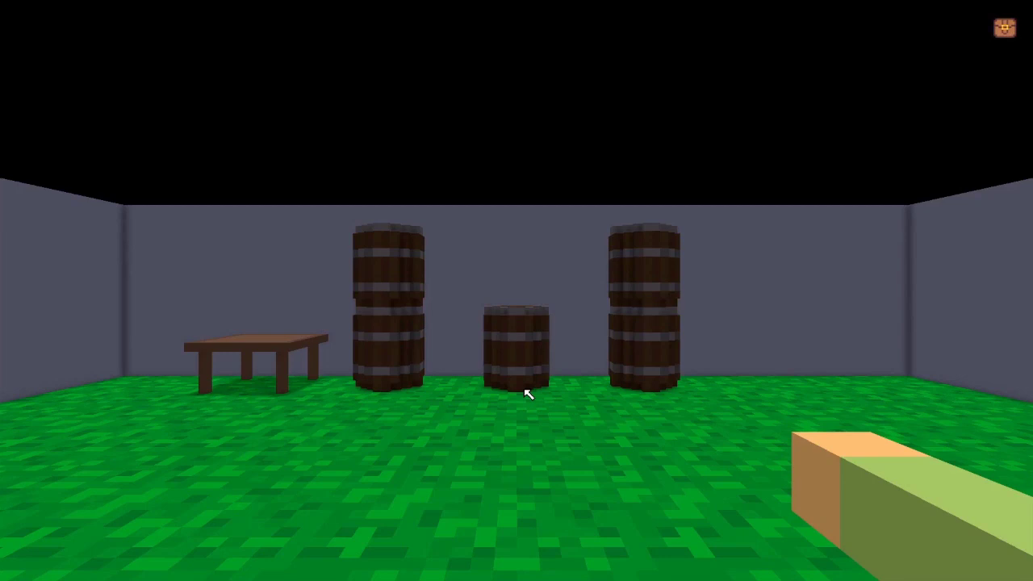
Quit the test play and return to the editor.
key(Escape)
click(60, 197)
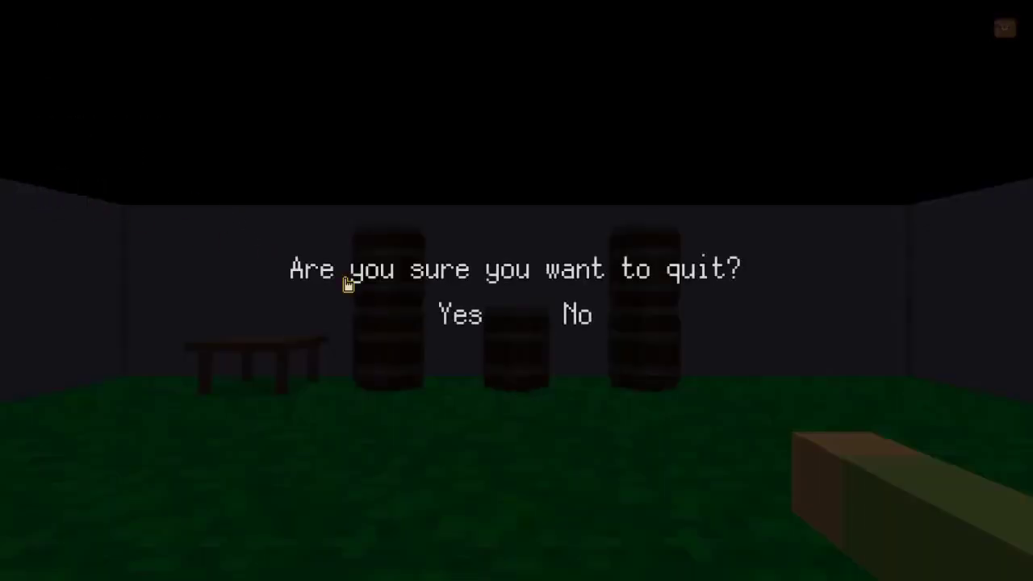
click(464, 316)
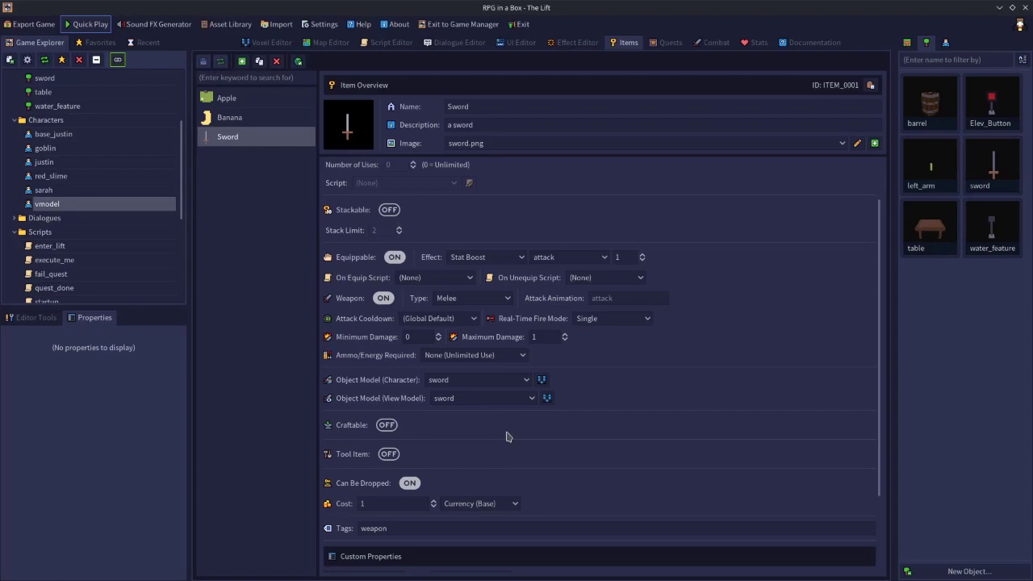
Set the Sword item's view model object to (None).
click(466, 398)
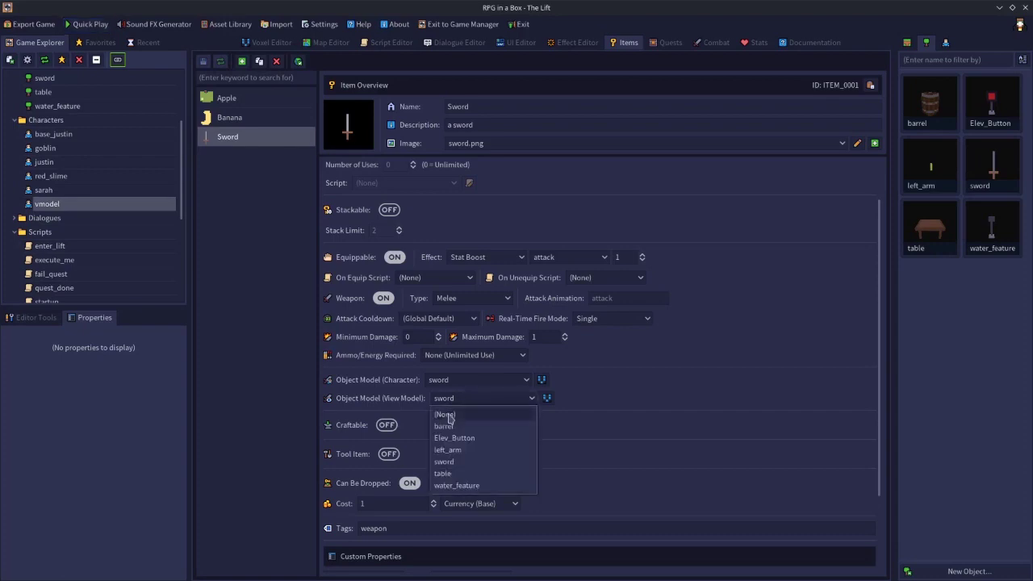
click(449, 414)
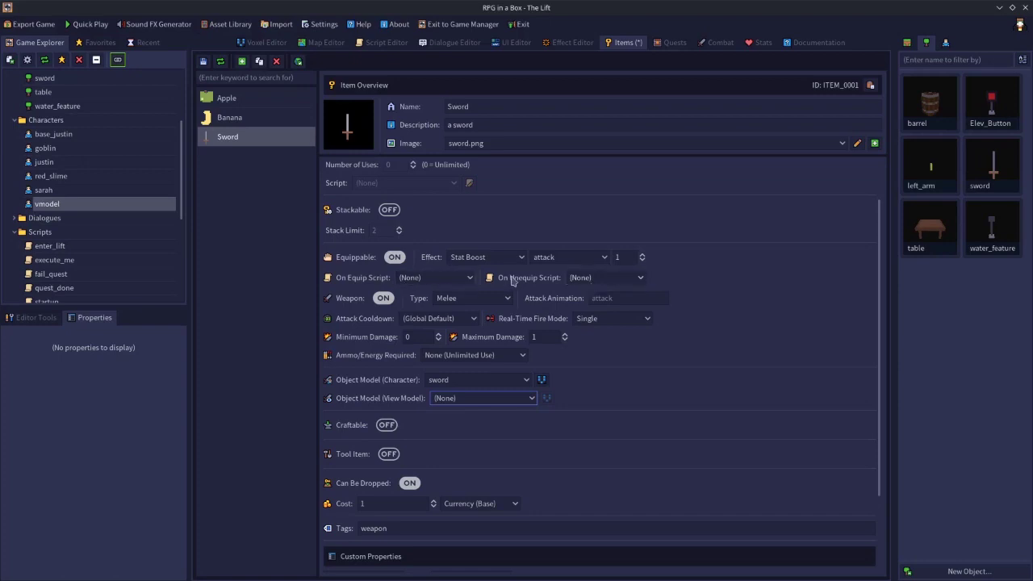
Rename the sword object's right_hand attach point to handle, and save the model.
double_click(994, 169)
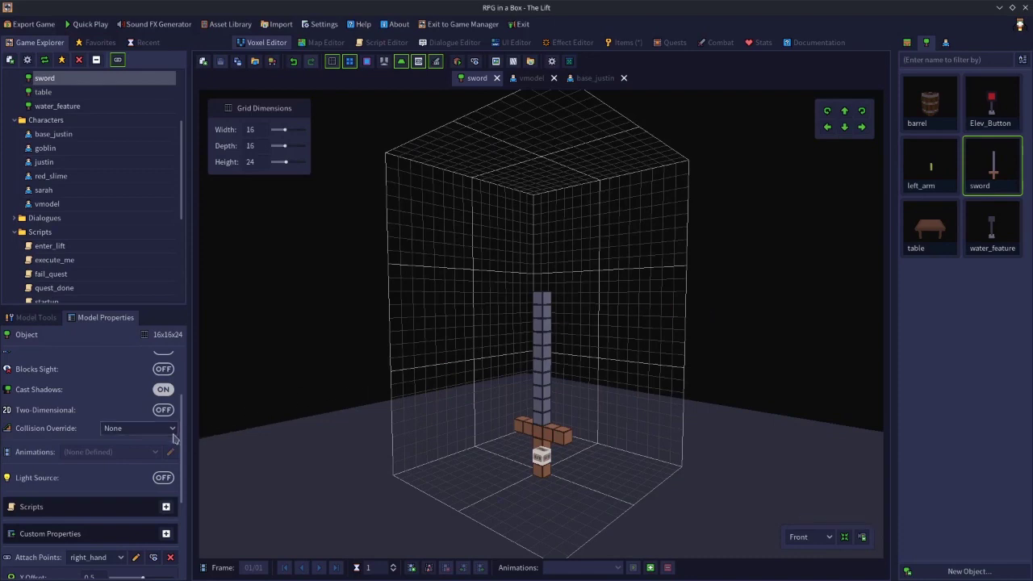
drag(184, 423, 185, 481)
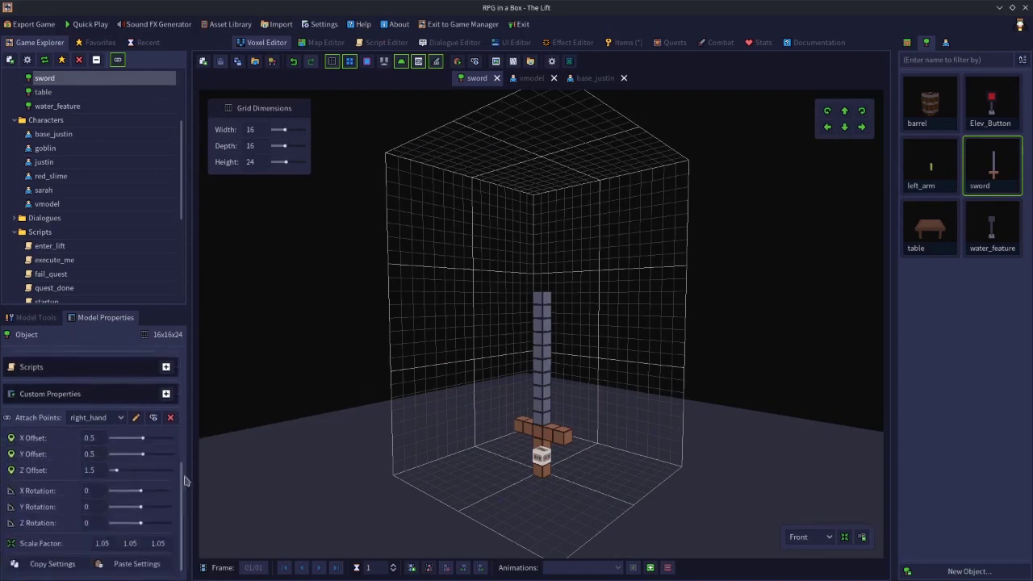
click(136, 417)
text(handle)
key(Return)
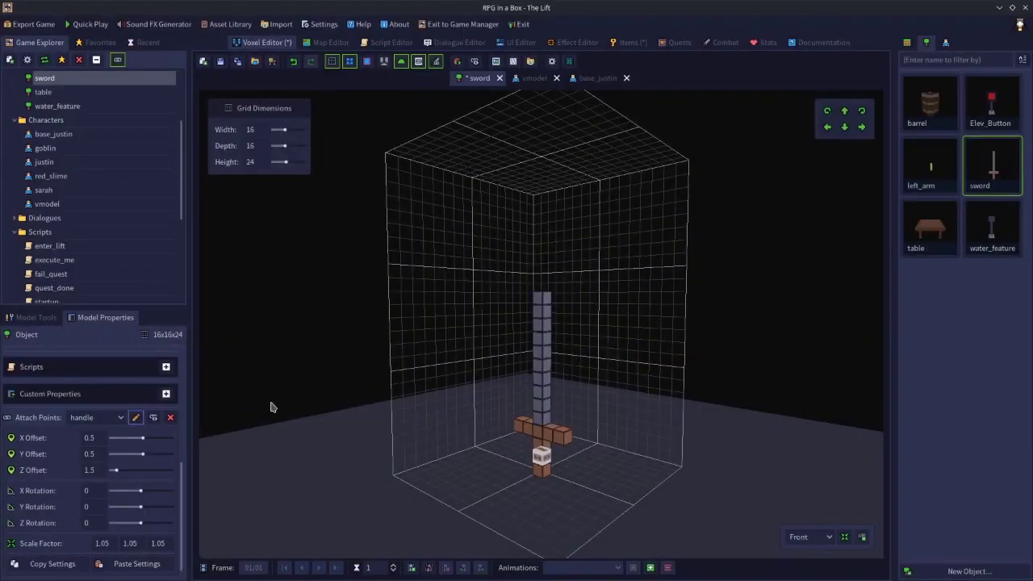
click(221, 63)
Rename the vmodel character's right_hand attach point to handy, and save the model.
click(529, 78)
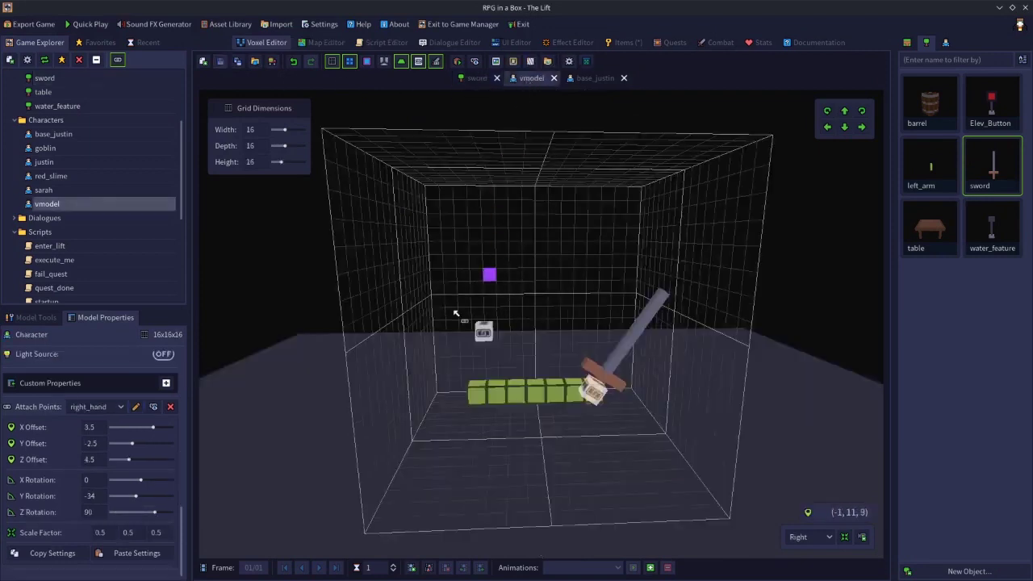
click(136, 406)
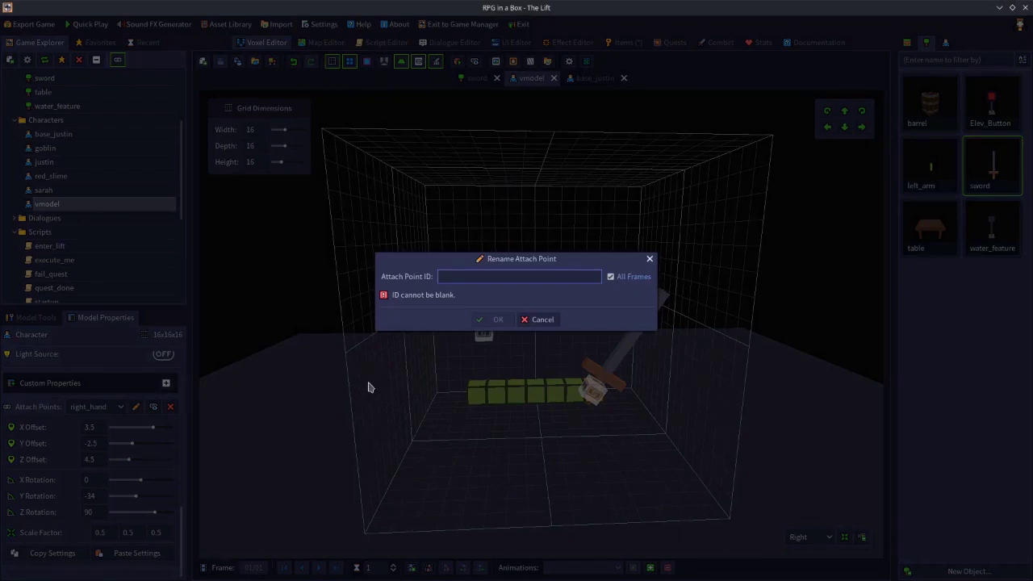
text(handy)
click(494, 320)
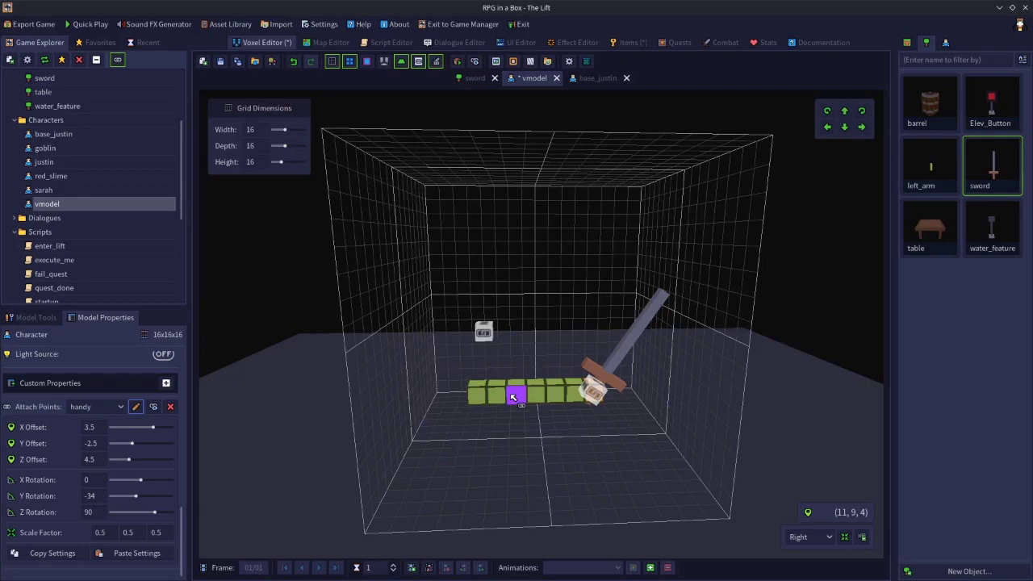
key(ctrl+s)
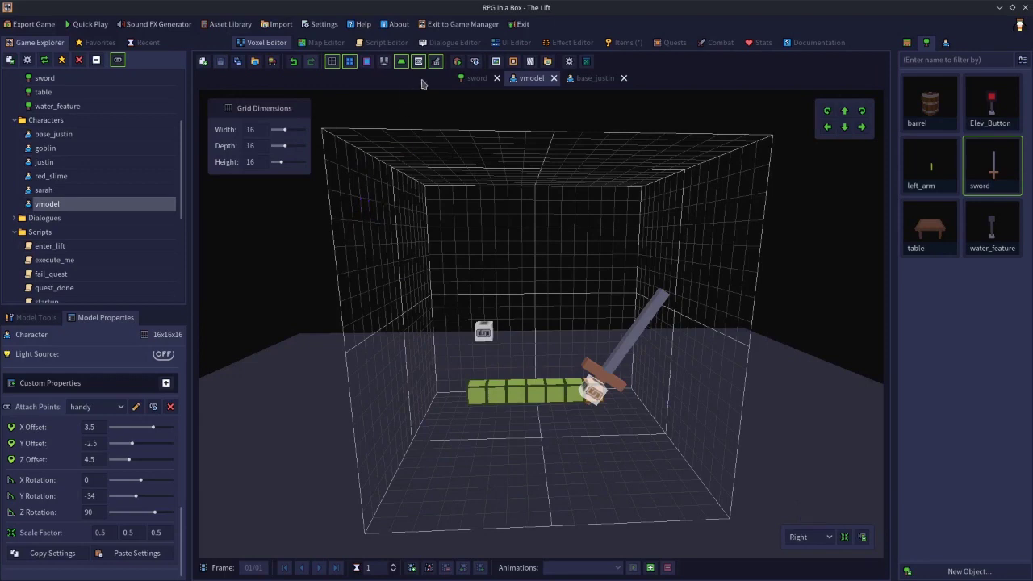
Create a new script named equip_sword, and delete its default Display Message node.
click(623, 42)
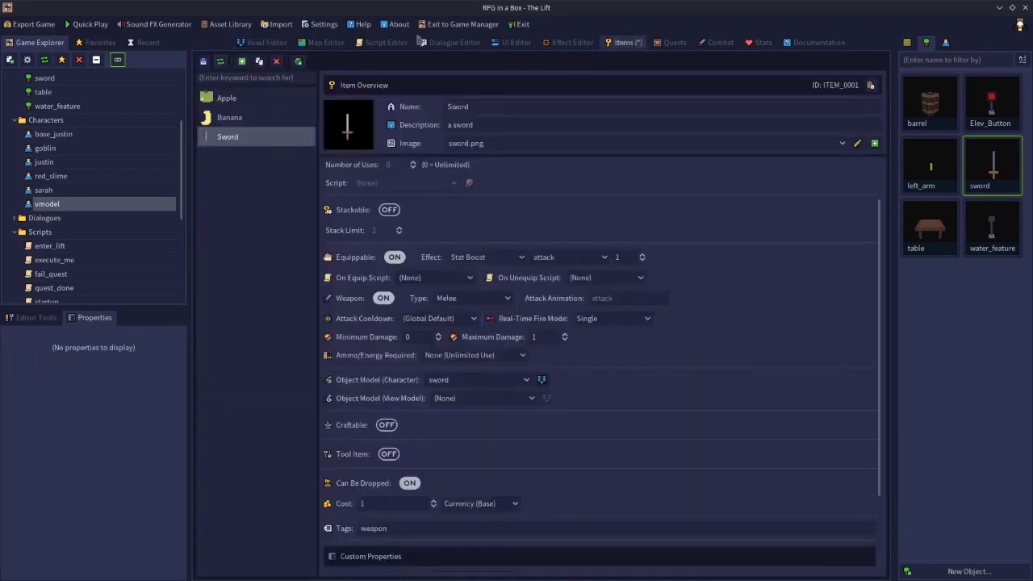
click(376, 42)
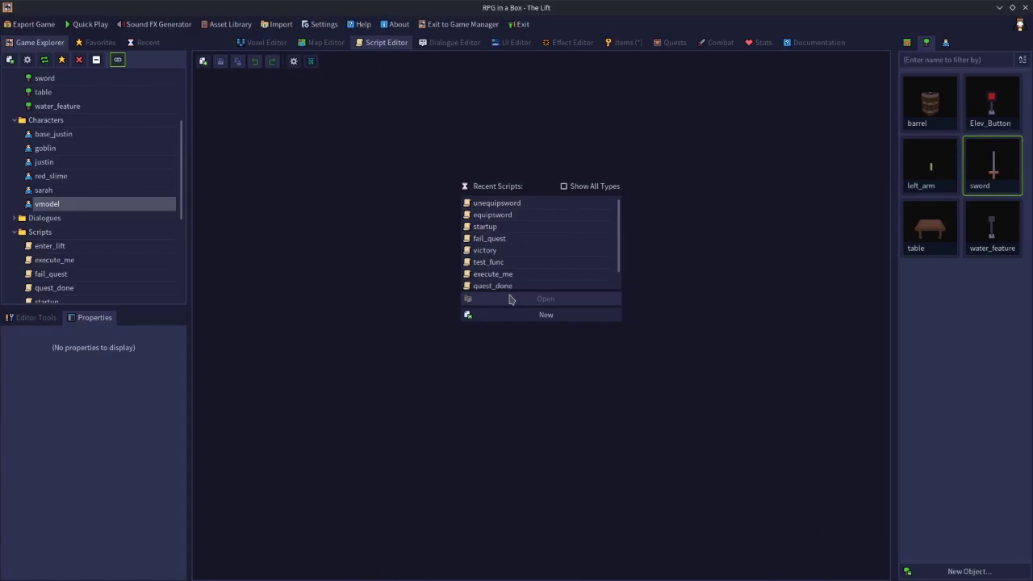
click(521, 316)
text(equip_swor)
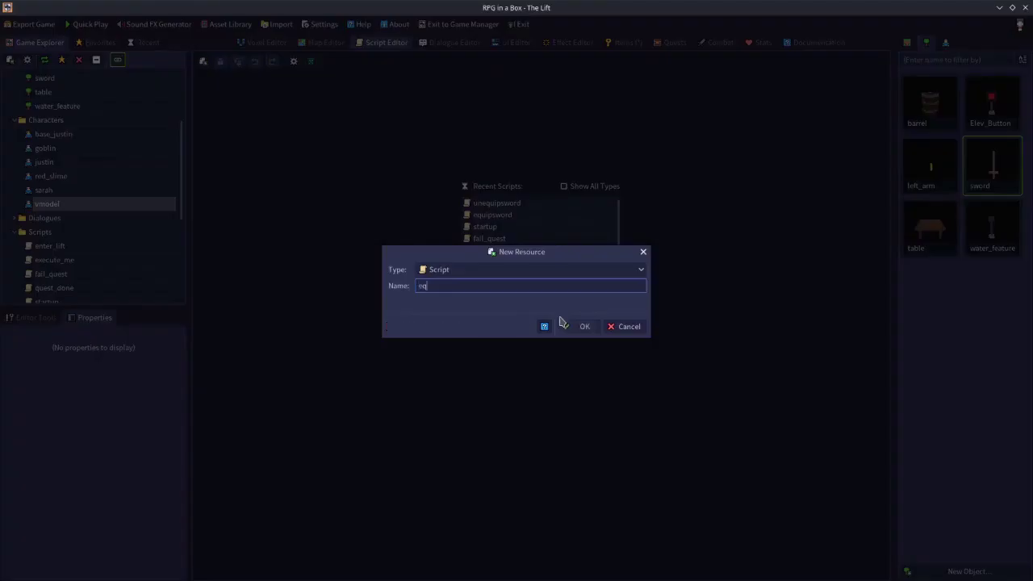
text(d)
click(570, 331)
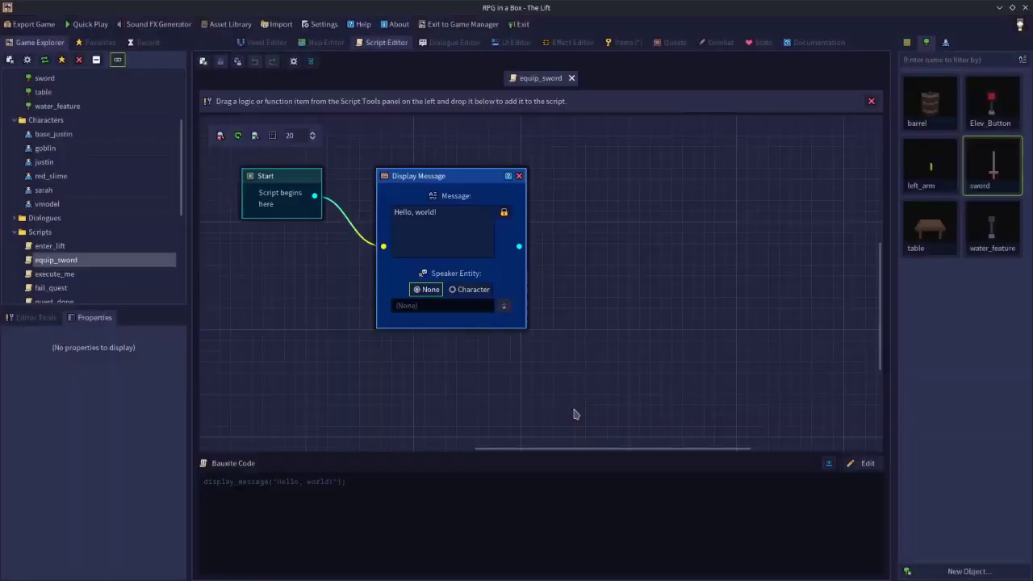
click(519, 176)
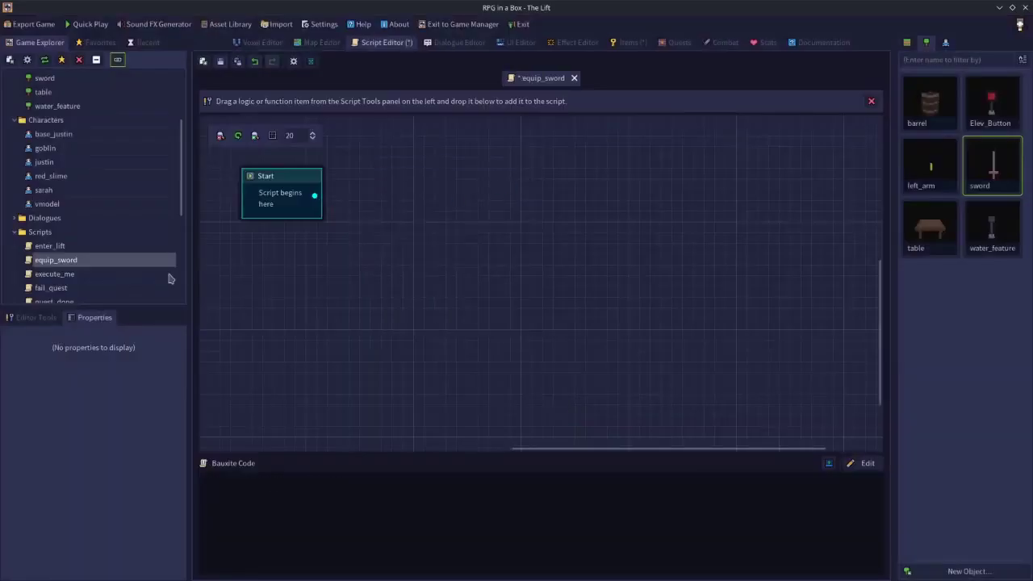
Add an Attach Object function after the Start node, with sword as its object model.
click(35, 317)
click(63, 418)
text(attach)
drag(60, 449, 467, 143)
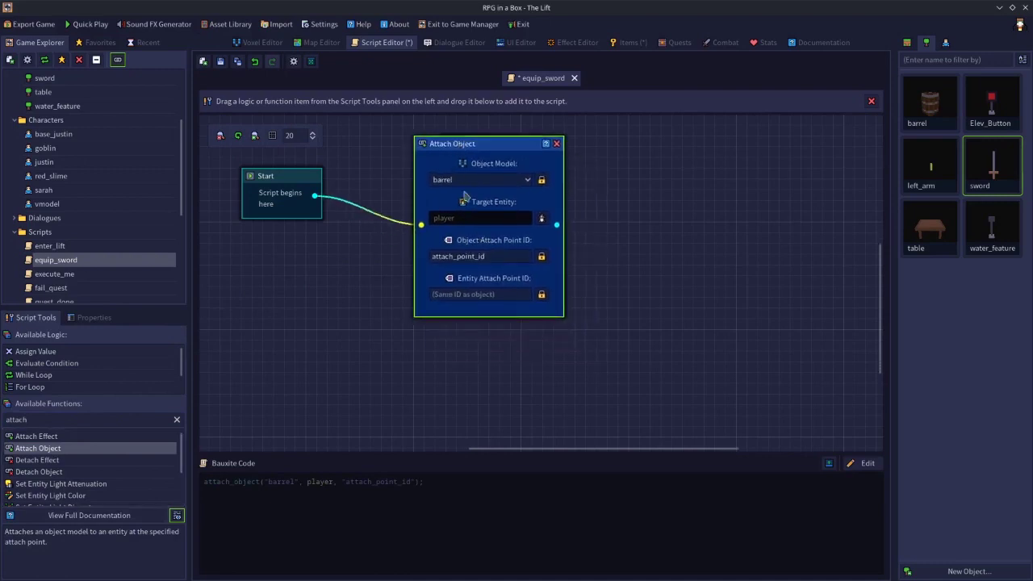
click(464, 182)
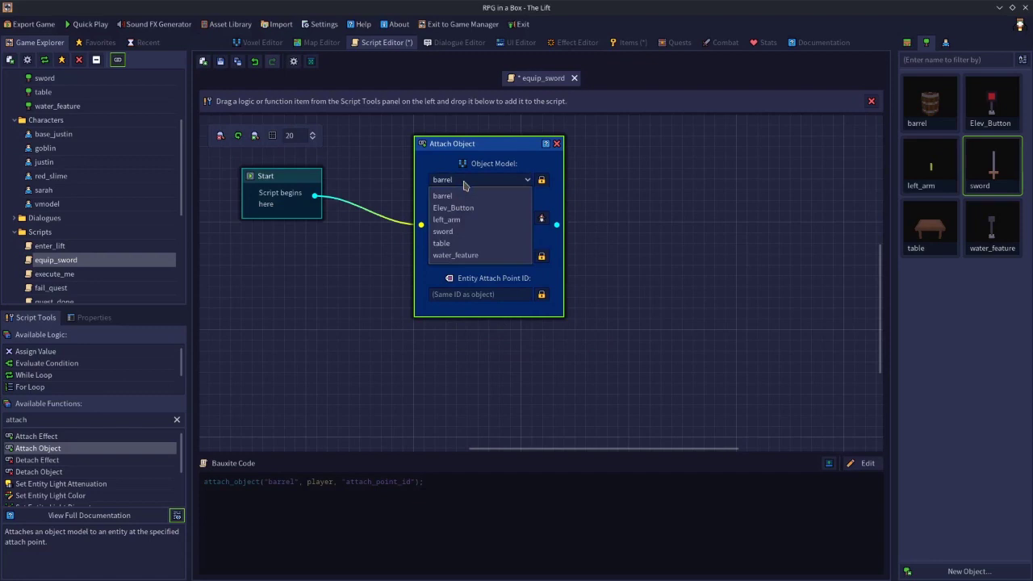
click(449, 232)
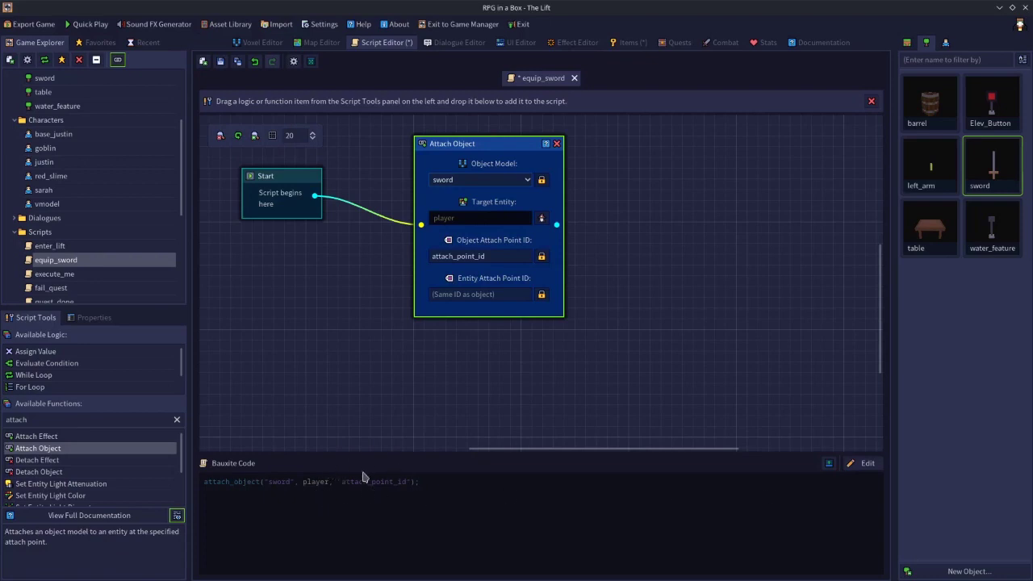
Set the Attach Object node's target entity expression to camera.view_model.
click(542, 220)
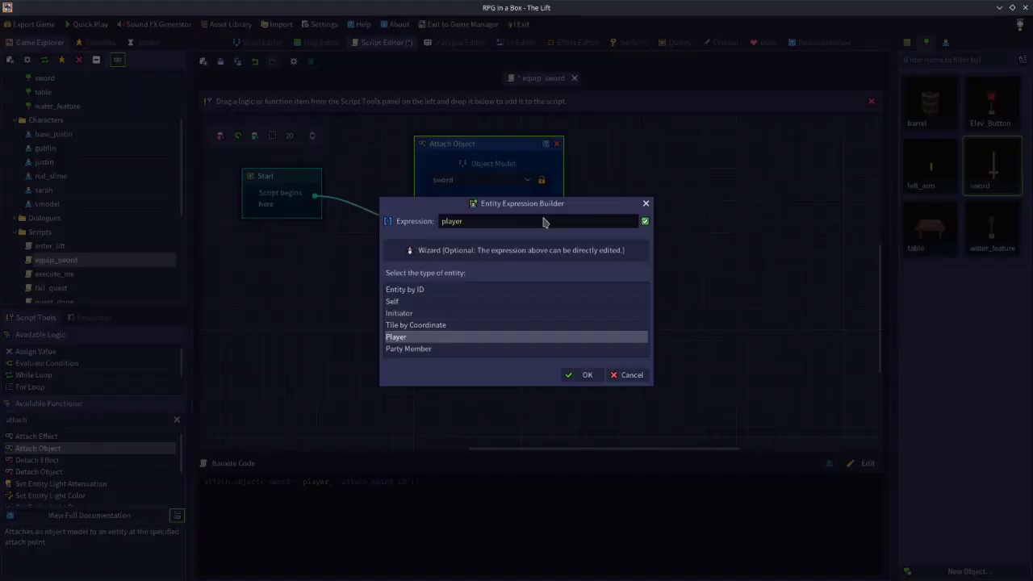
key(ctrl+a)
key(BackSpace)
text(camera)
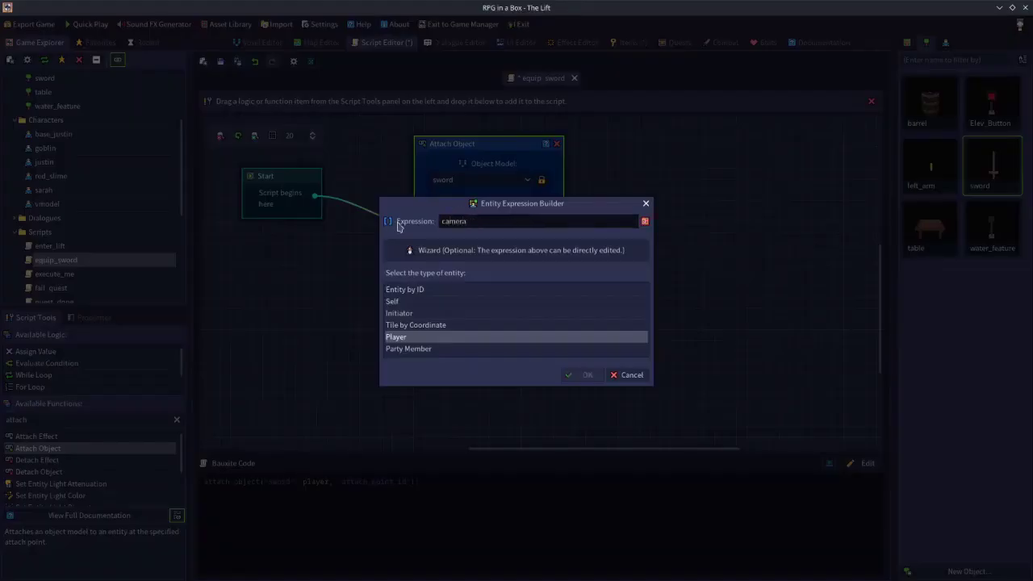
text(.view_model)
click(578, 378)
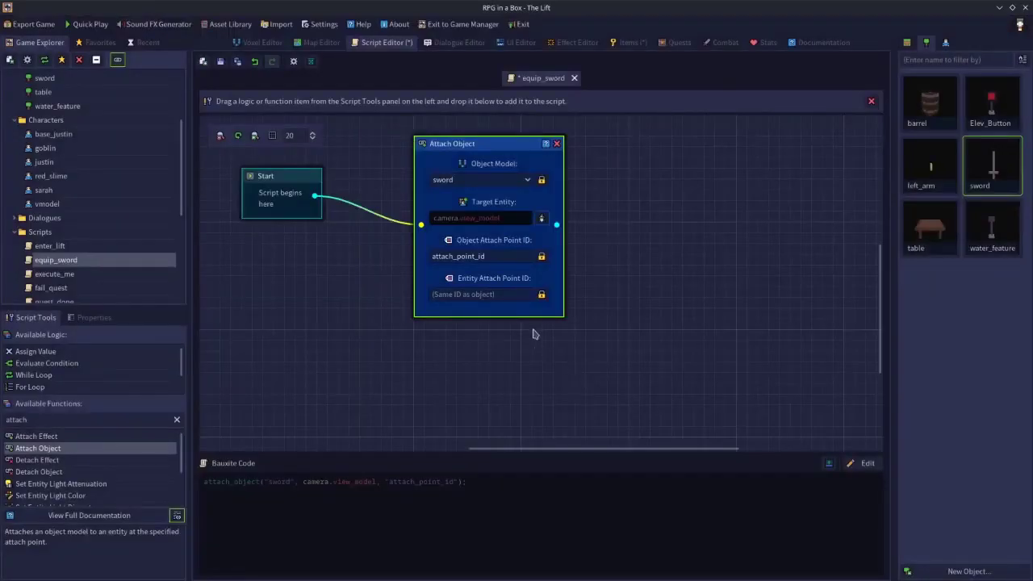
Set the object attach point ID to handle and the entity attach point ID to handy, and save the script.
click(492, 256)
double_click(460, 256)
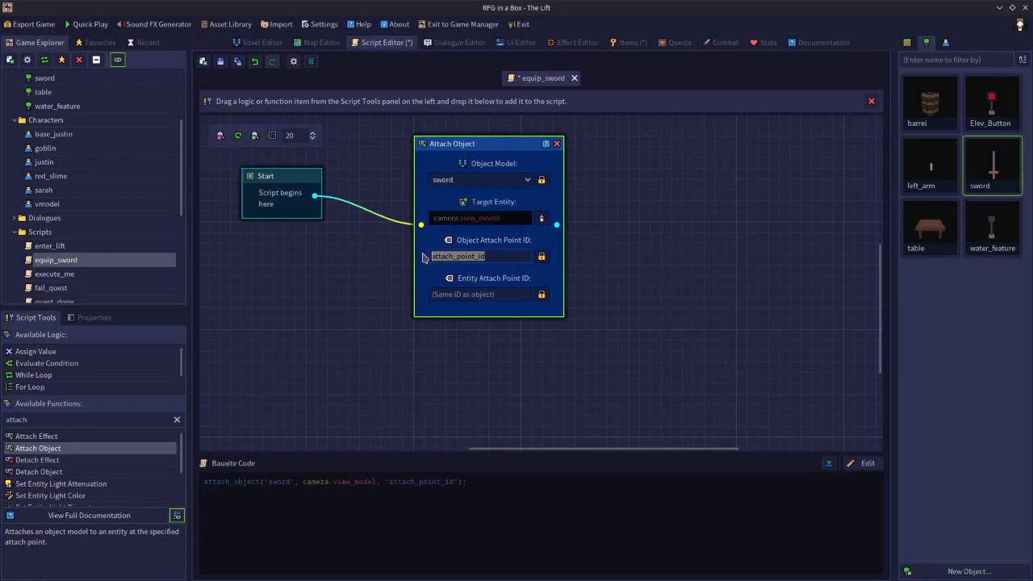
text(handle)
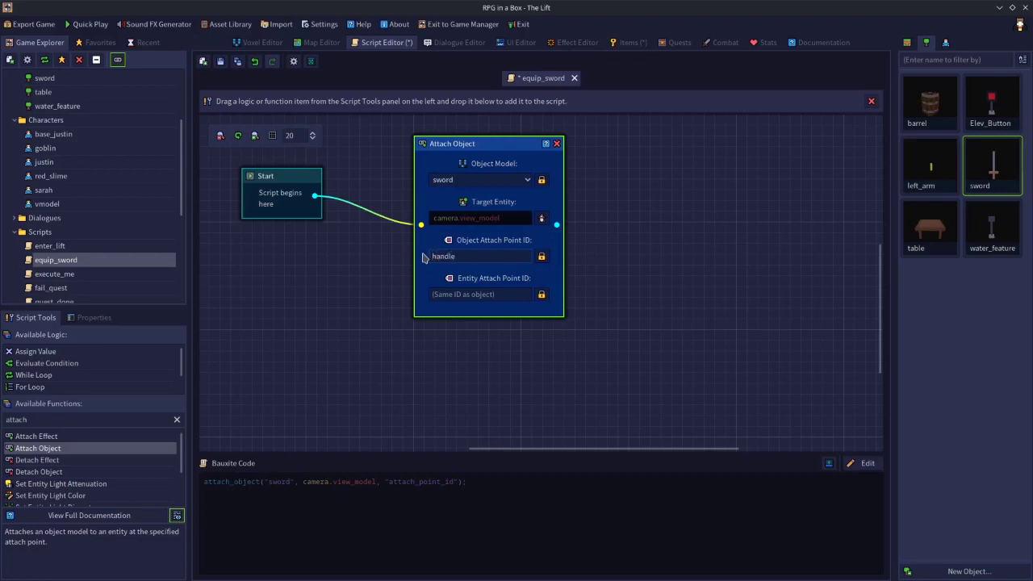
click(457, 297)
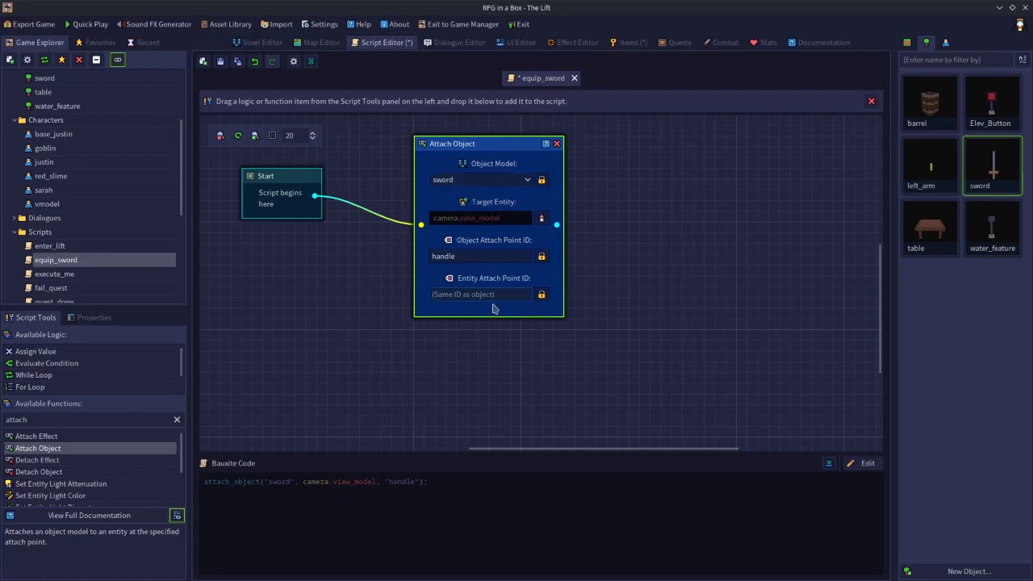
text(handy)
key(BackSpace)
key(BackSpace)
key(BackSpace)
key(BackSpace)
key(BackSpace)
text(handy)
click(472, 359)
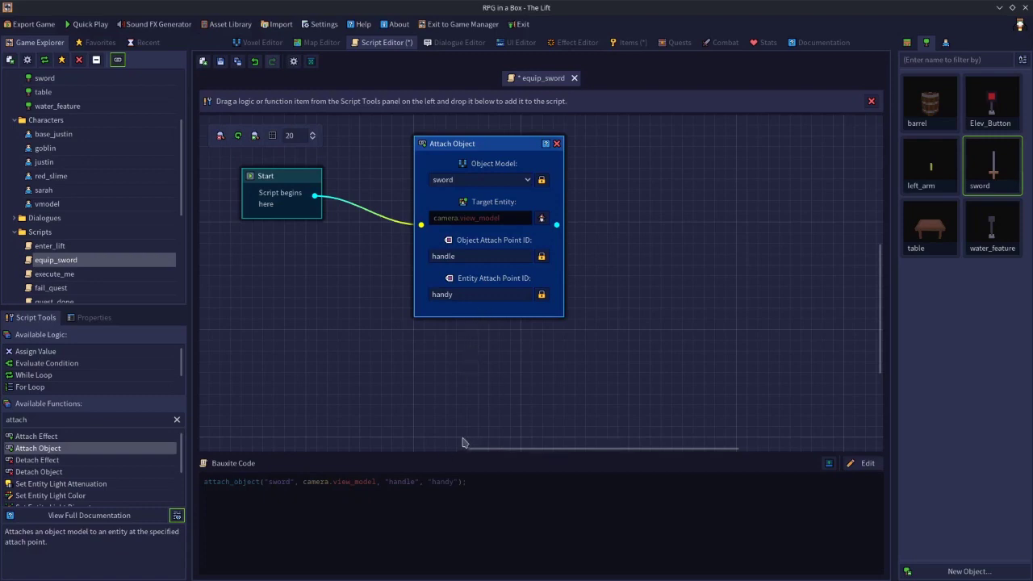
click(220, 62)
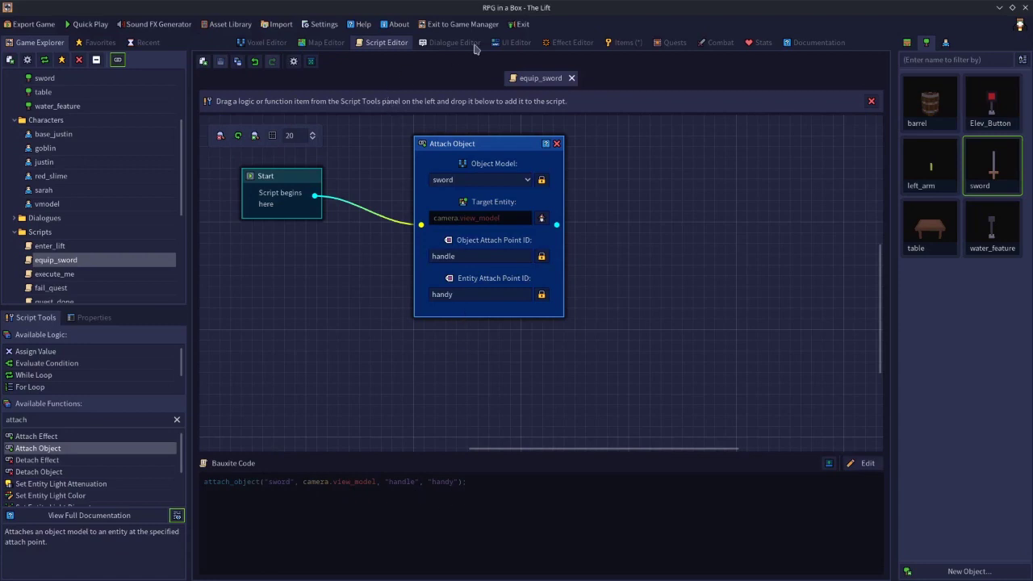
Save a copy of the script as unequip_sword, and delete its Attach Object node.
click(238, 63)
text(unequ)
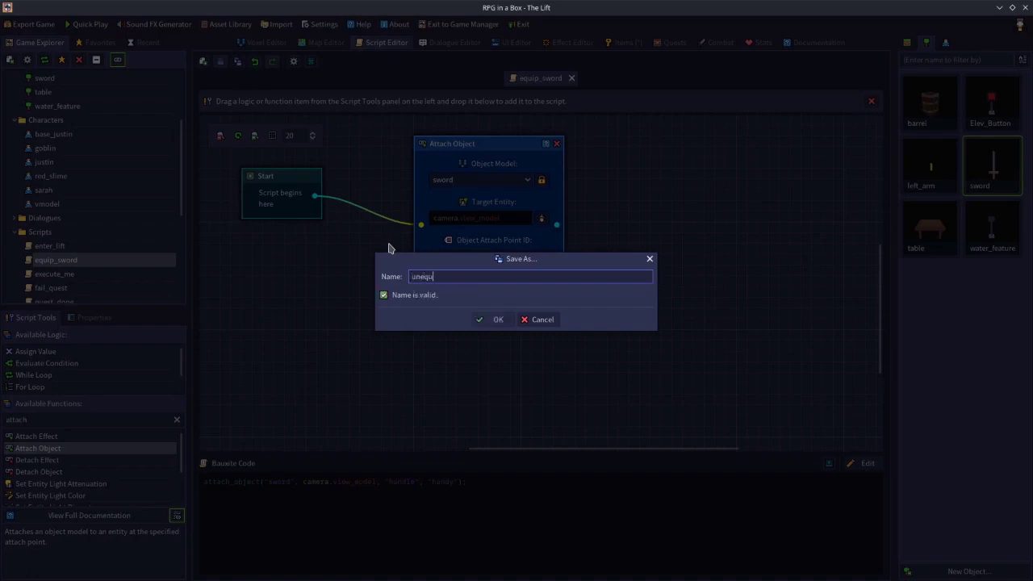
text(ip_sword)
click(499, 320)
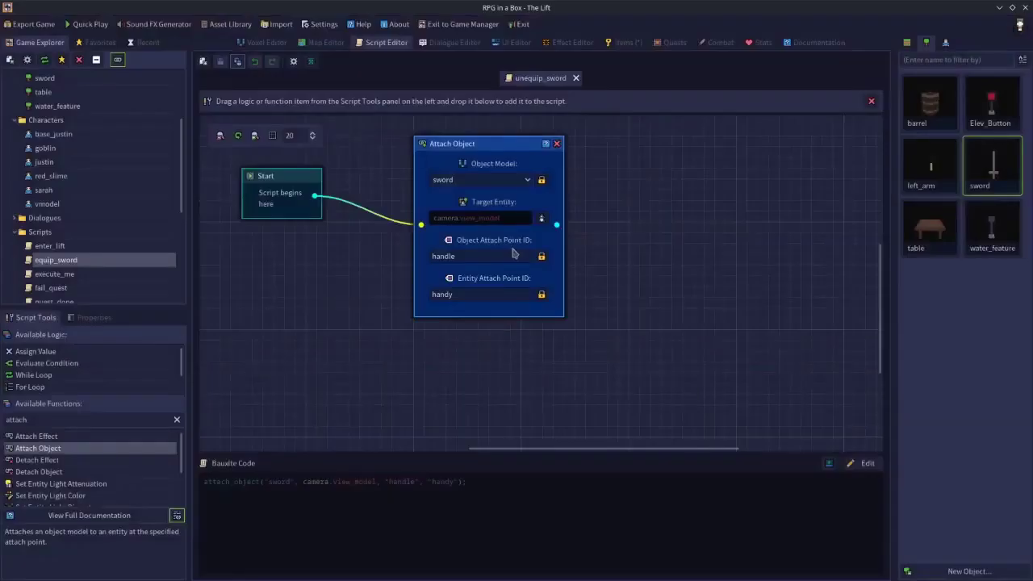
click(556, 144)
Add a Detach Object function after the Start node, with camera.view_model as its entity.
double_click(28, 420)
text(d)
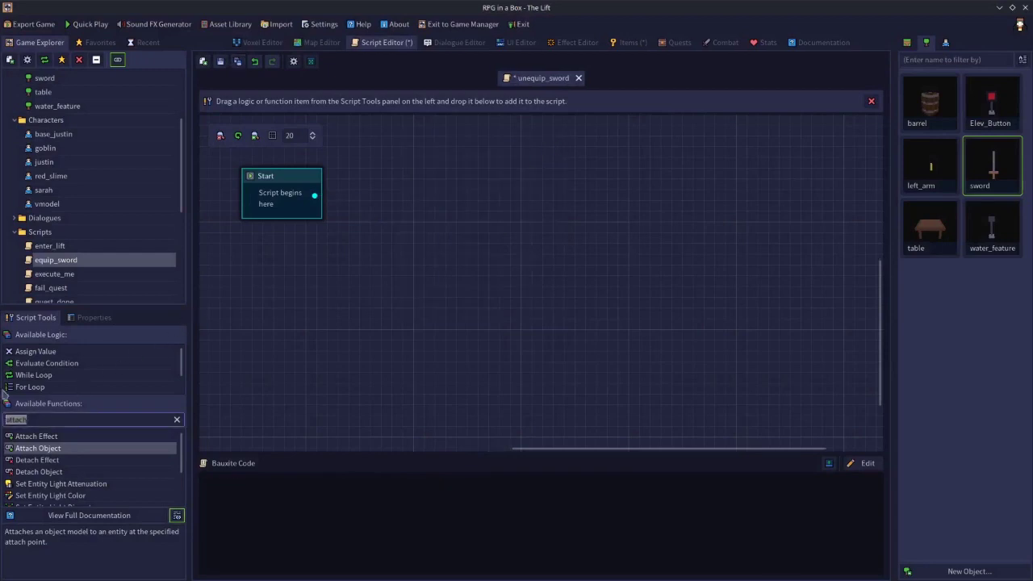
text(eta)
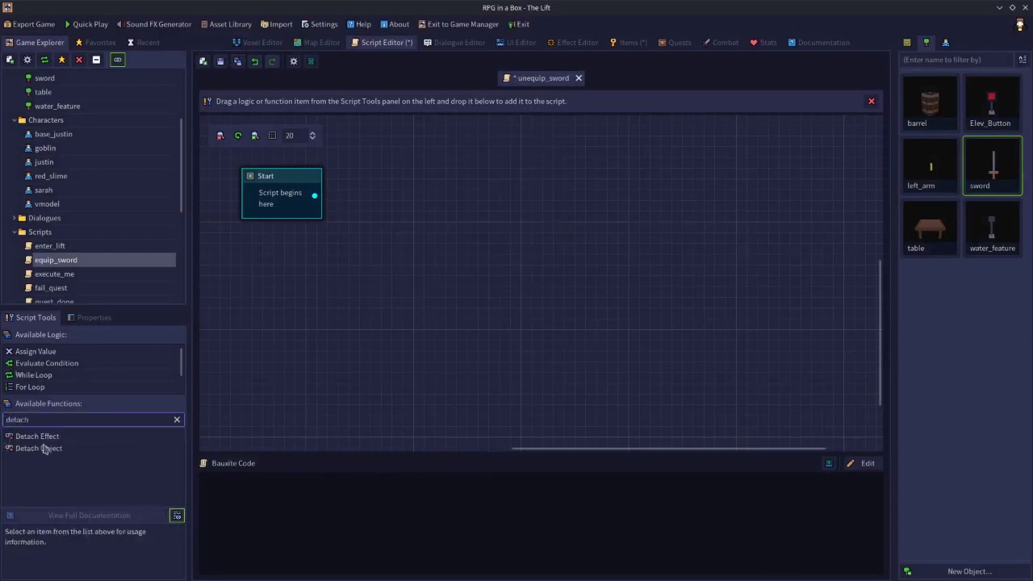
drag(45, 450, 446, 190)
click(570, 224)
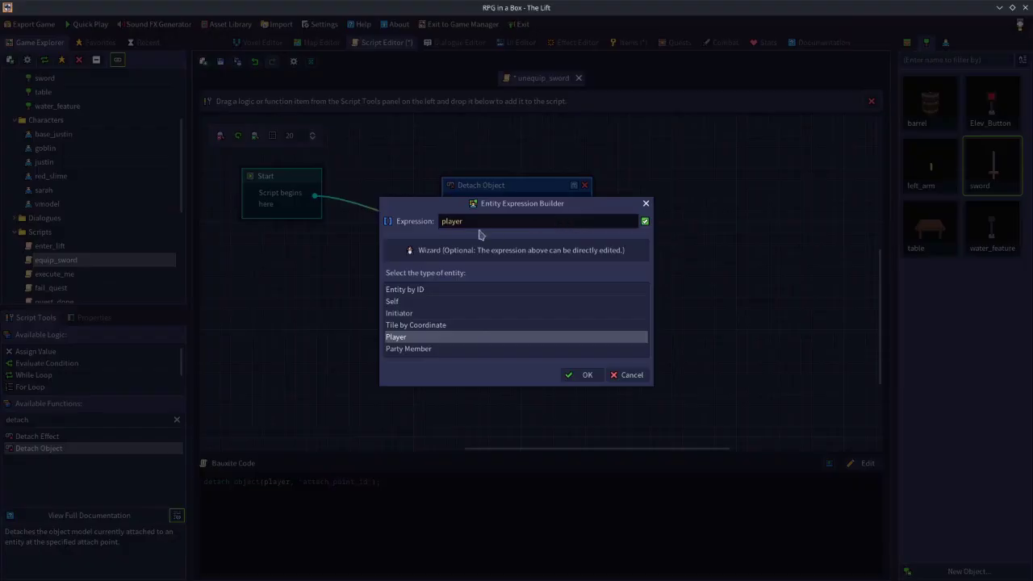
text(camera)
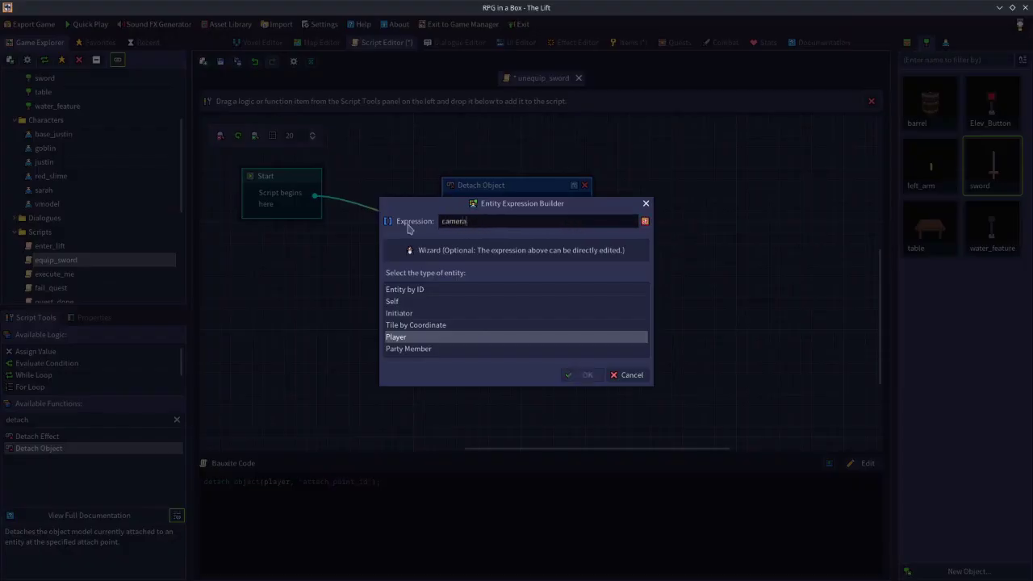
text(.view_model)
click(574, 378)
Set the Detach Object node's attach point ID to handy, and move the node closer to Start.
drag(523, 259, 438, 255)
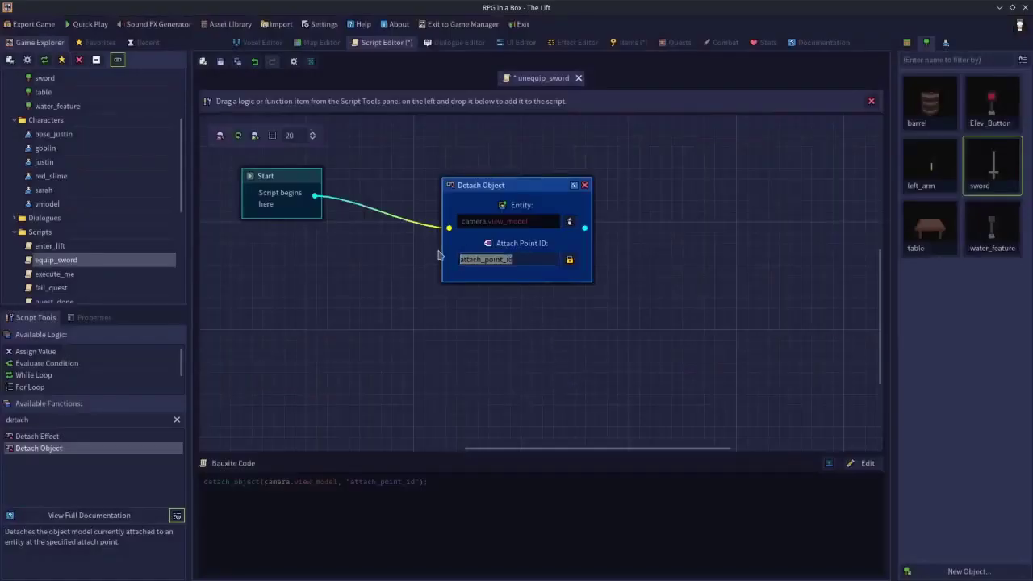
text(handy)
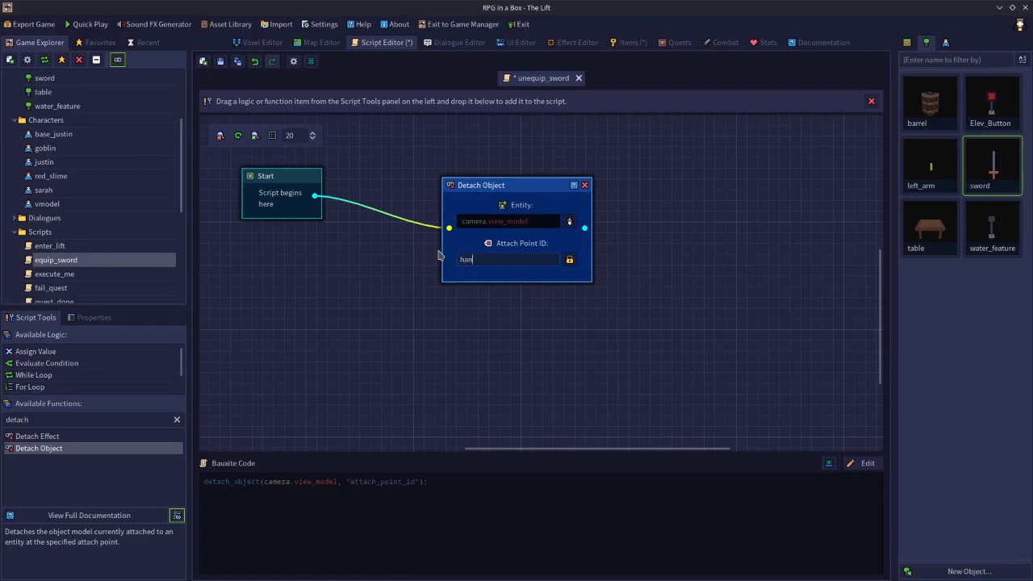
click(522, 340)
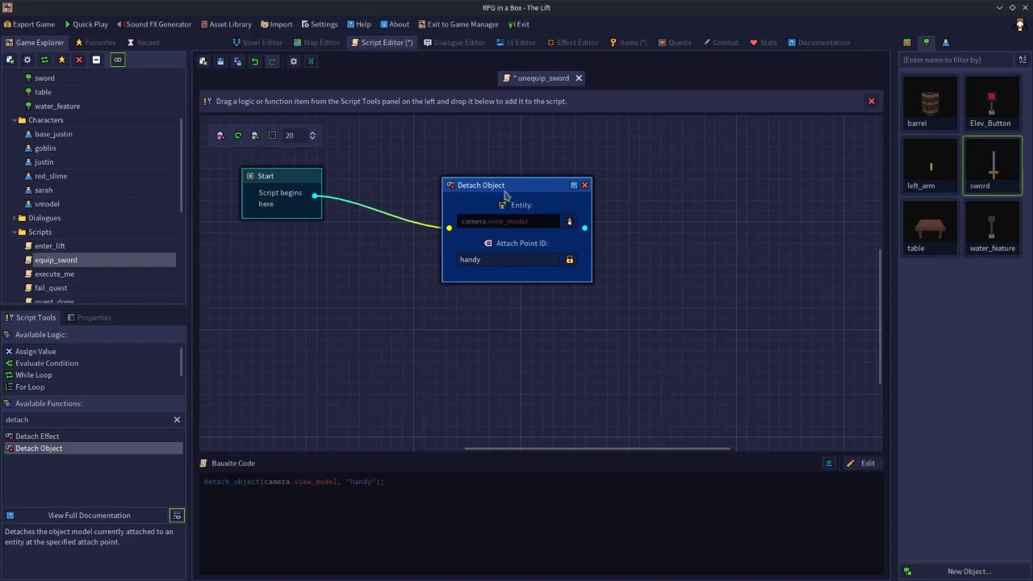
drag(509, 196, 470, 175)
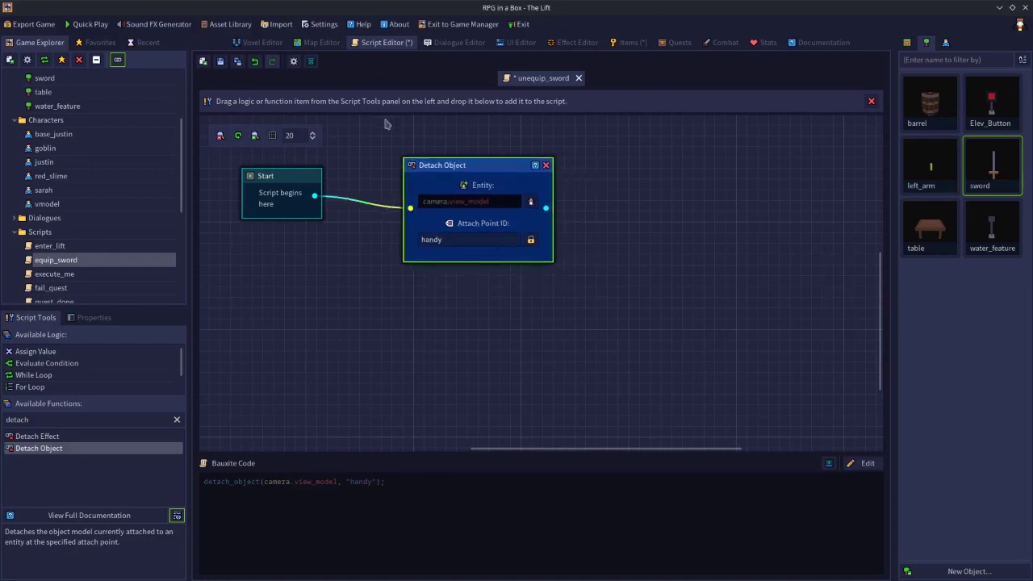
Save unequip_sword, assign equip_sword and unequip_sword as the Sword item's On Equip and On Unequip scripts, and save the items.
click(220, 63)
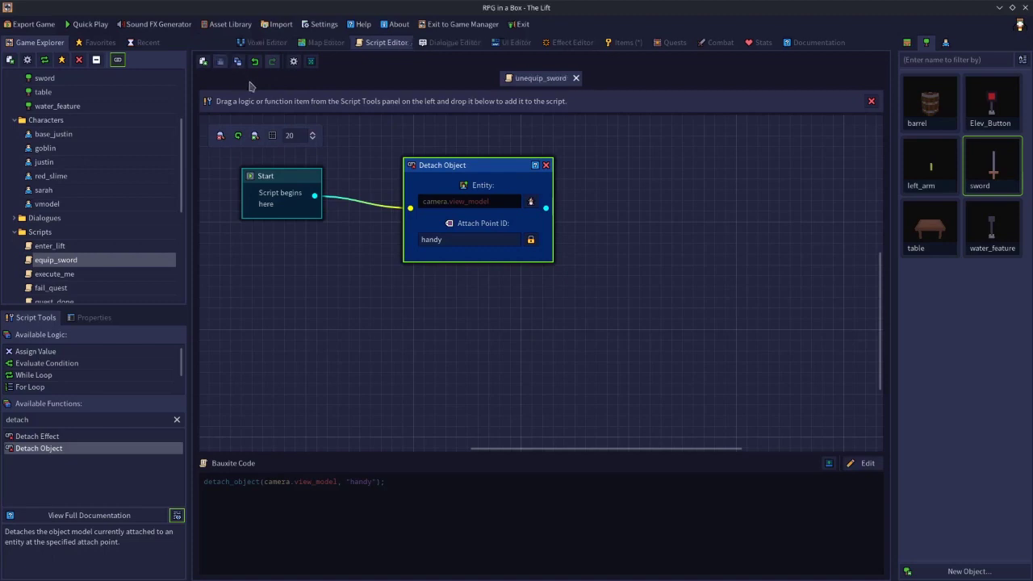
click(622, 44)
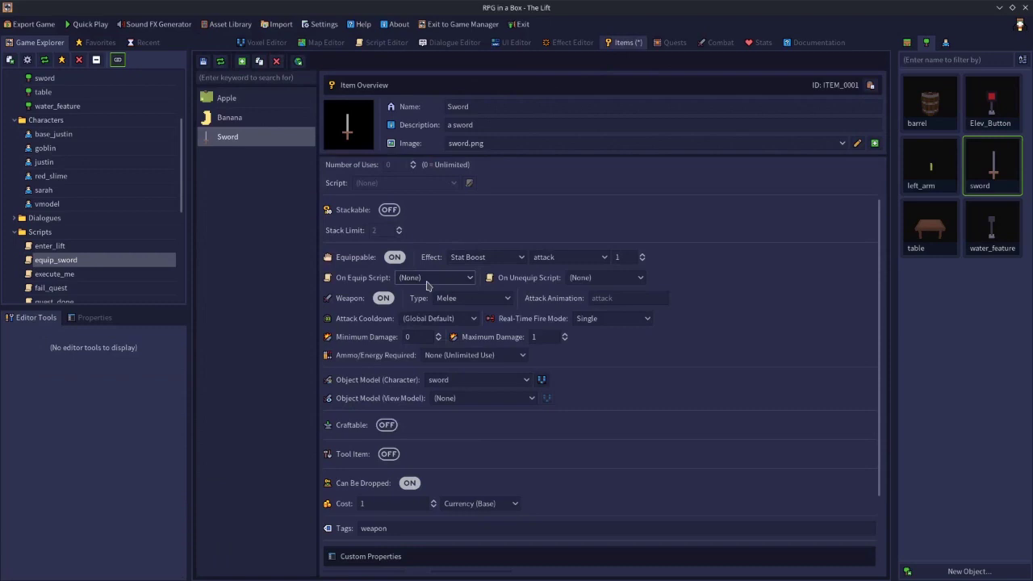
click(428, 279)
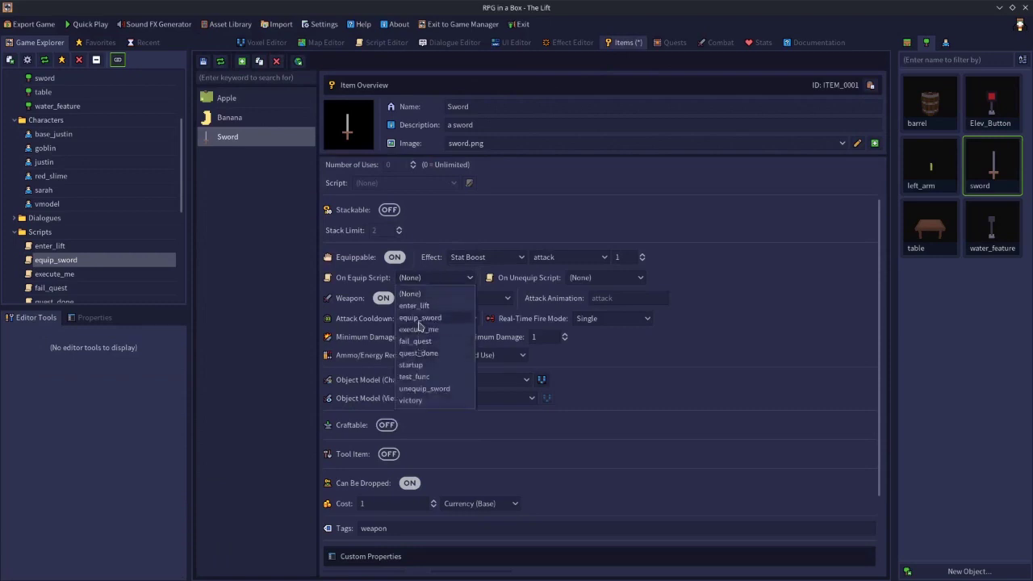
click(420, 319)
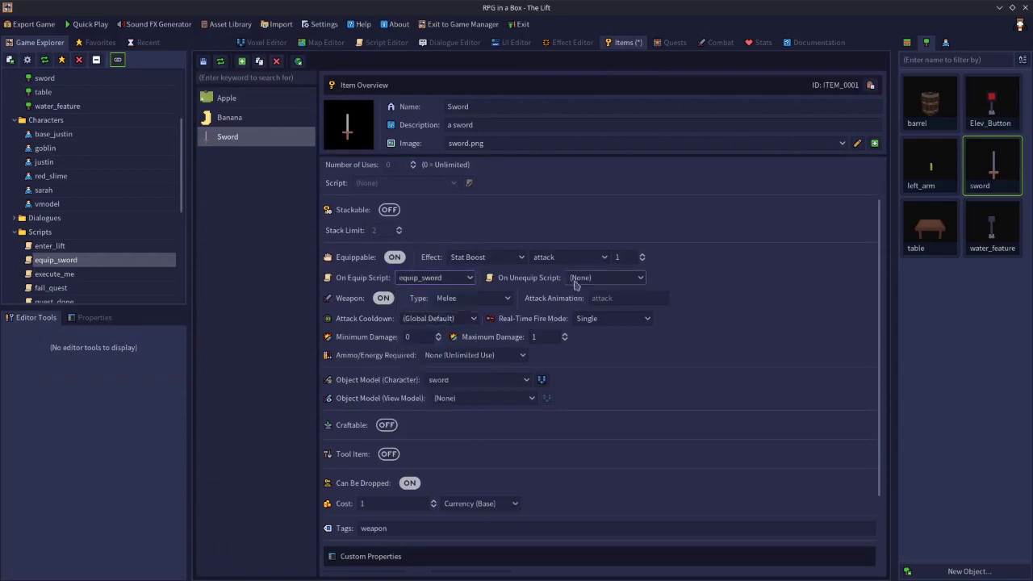
click(579, 282)
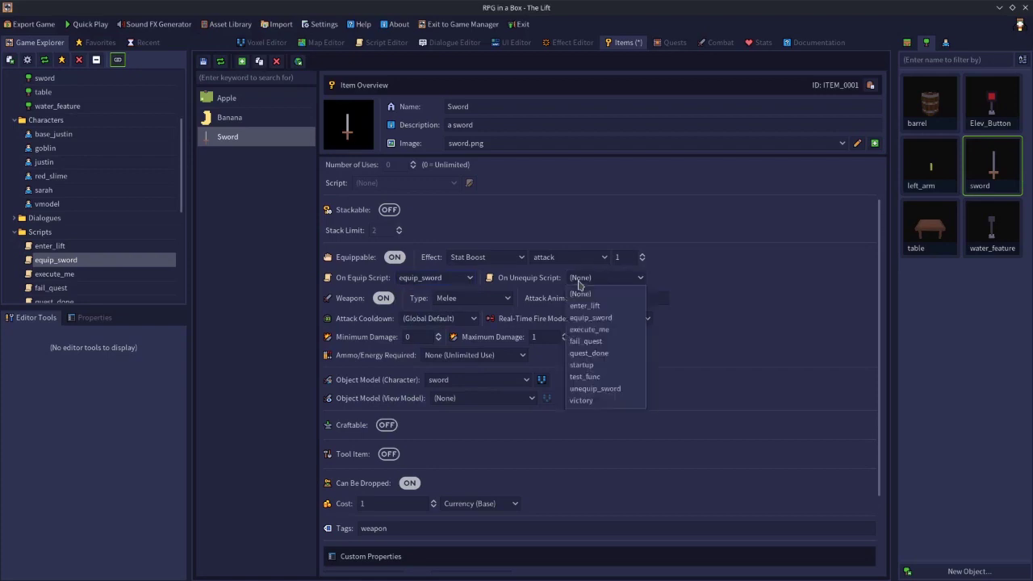
click(582, 391)
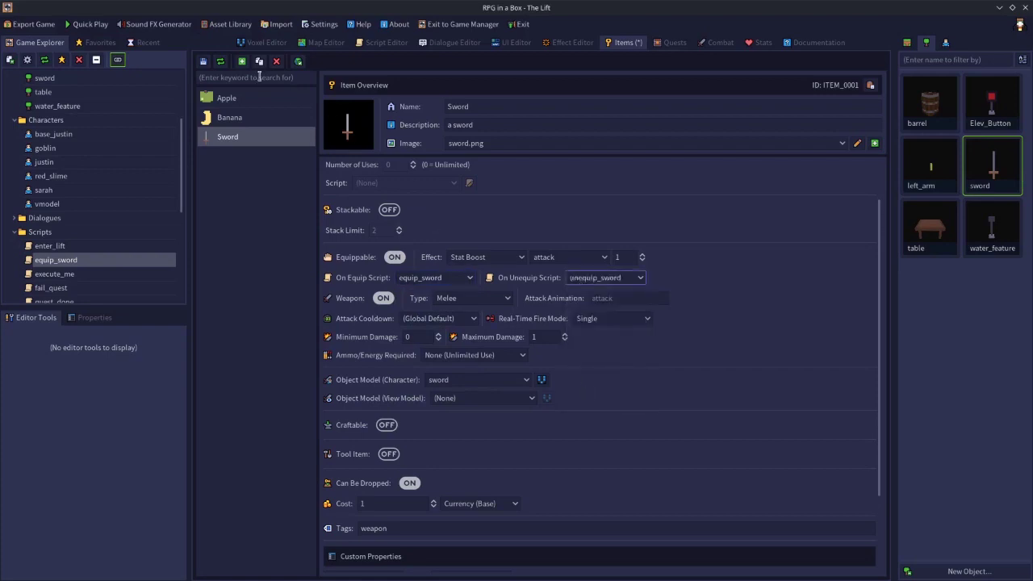
click(204, 63)
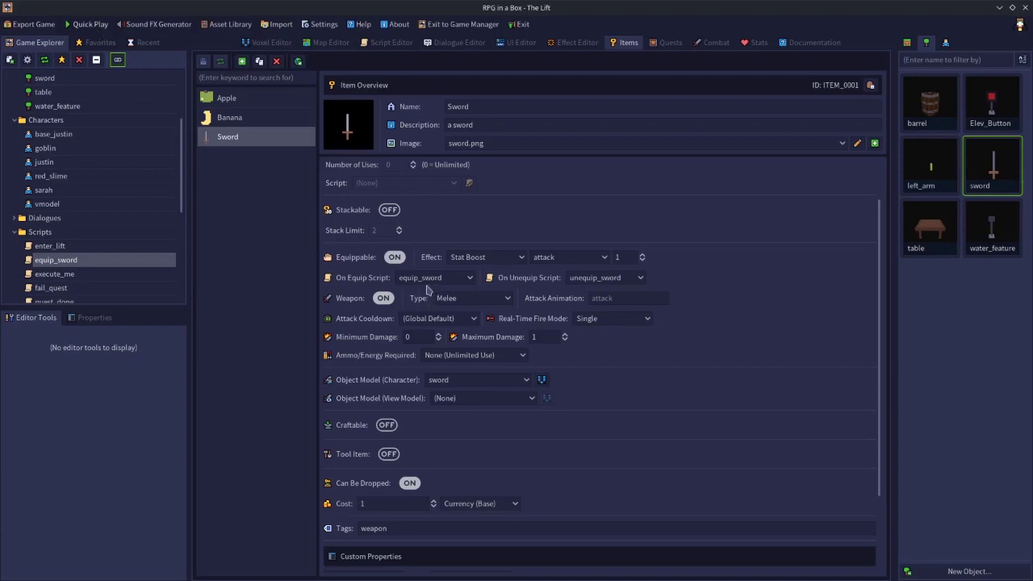
Test-run the game and add the sword to the inventory with the debug console command give_item("ITEM_0001").
click(101, 25)
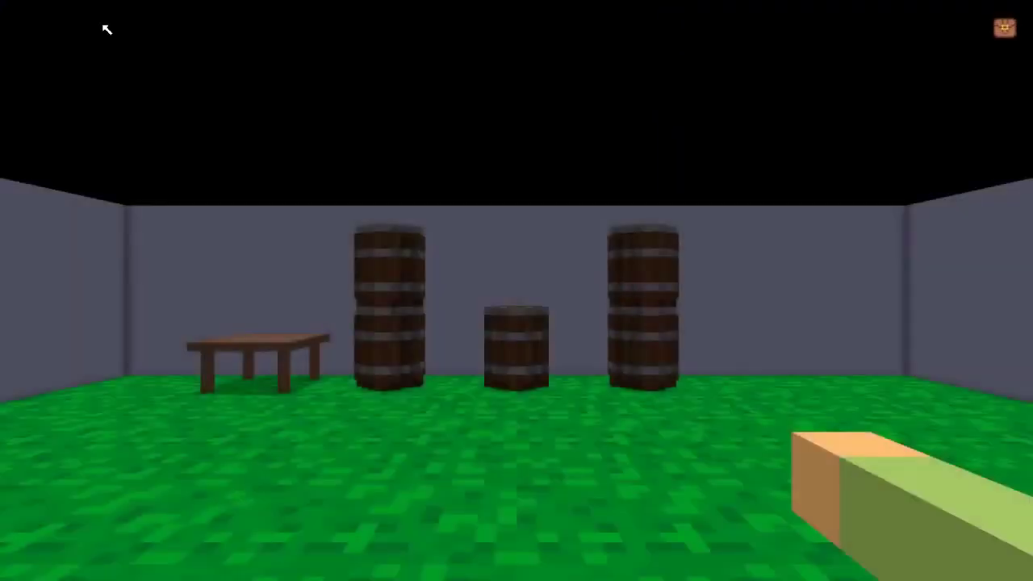
key(grave)
text(give)
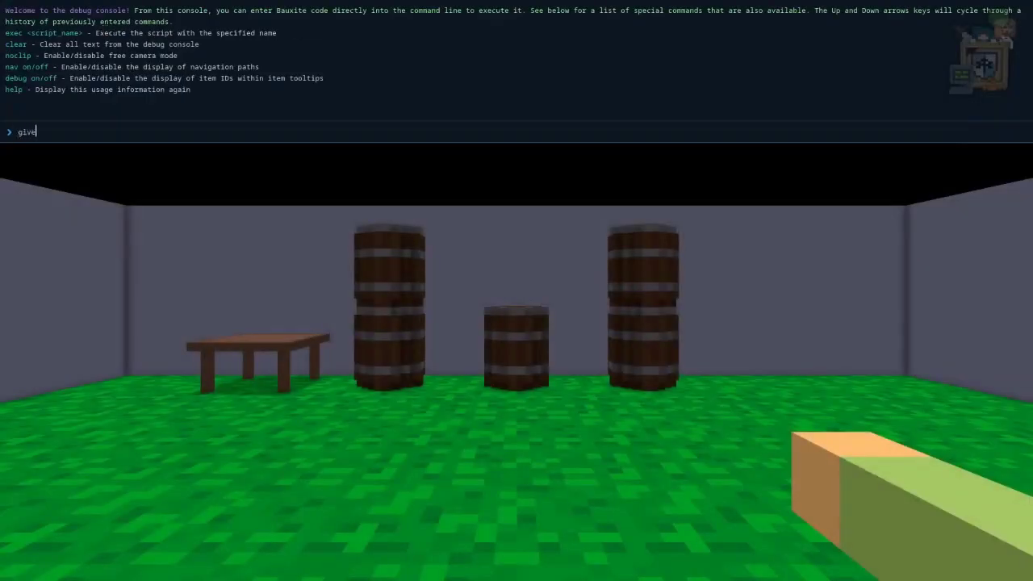
text(_item('))
key(Left)
text(ITEM_0001)
key(Return)
key(grave)
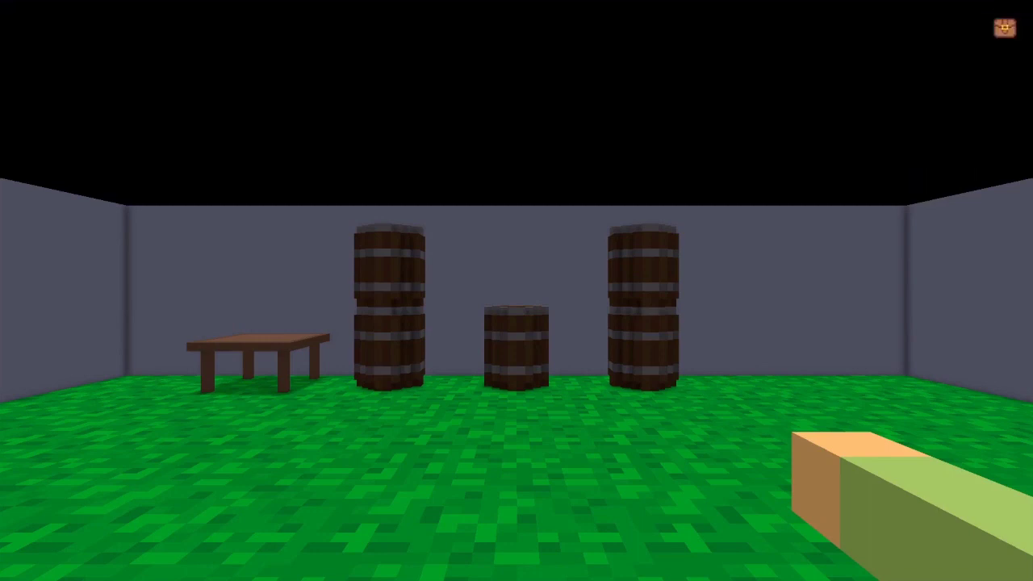
Show the inventory and equipment windows, equip the sword in the Right Hand slot, and return to the game view.
key(i)
key(i)
key(i)
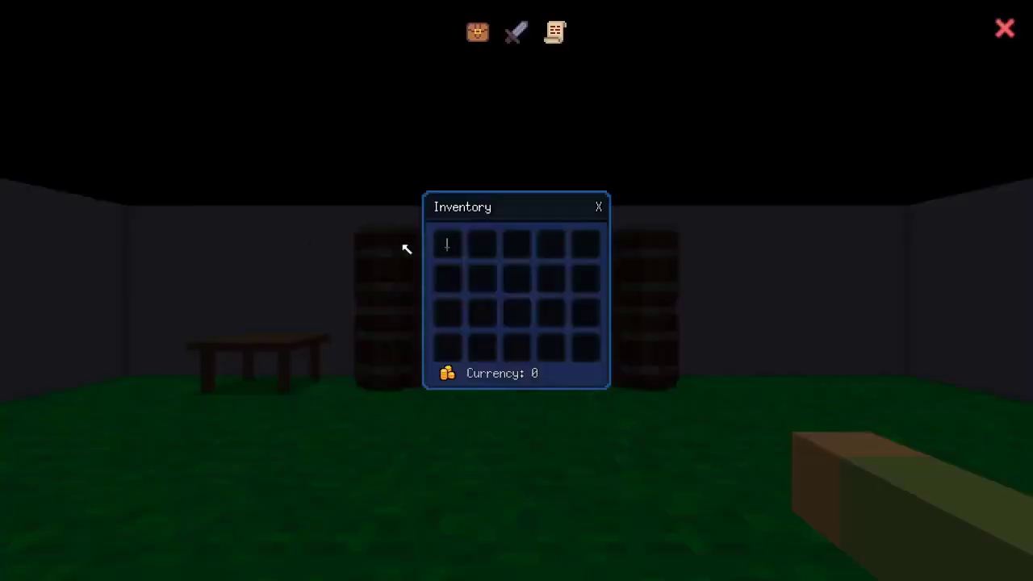
click(519, 38)
drag(877, 223, 738, 230)
drag(447, 246, 771, 288)
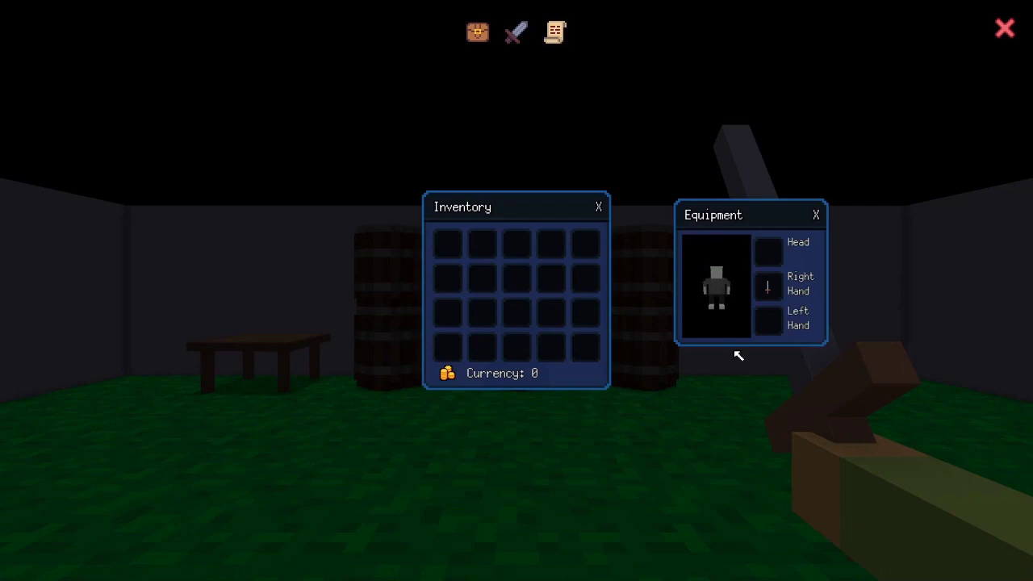
key(Escape)
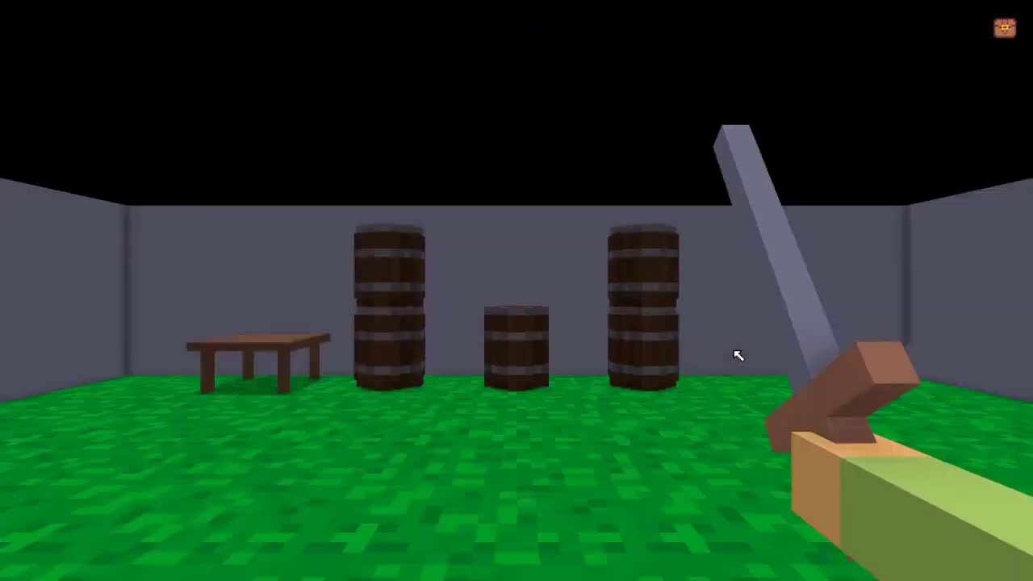
click(739, 355)
Unequip the sword by moving it from the Right Hand slot back to the first inventory slot, and close the inventory.
key(i)
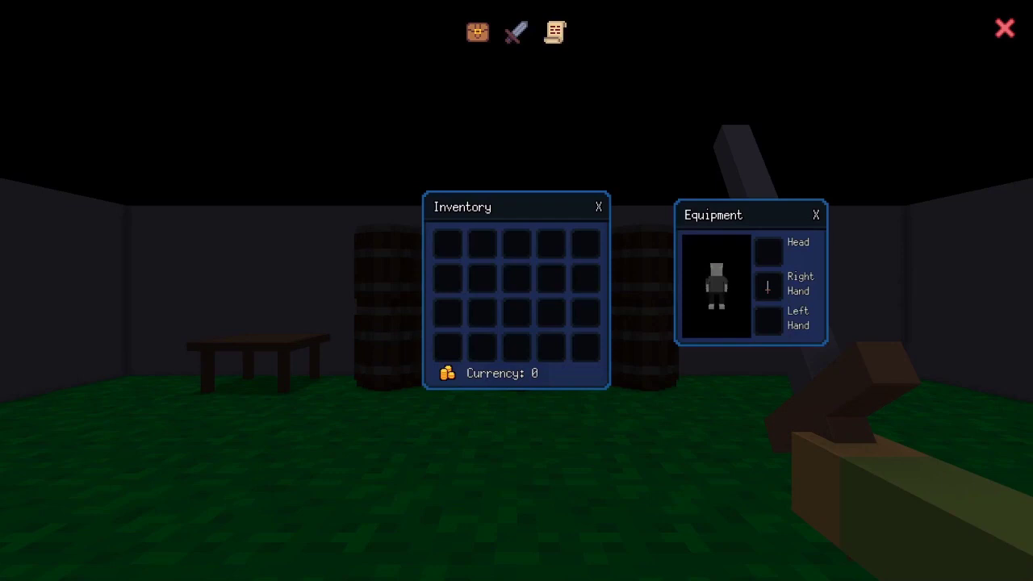
key(i)
key(i)
drag(767, 287, 447, 244)
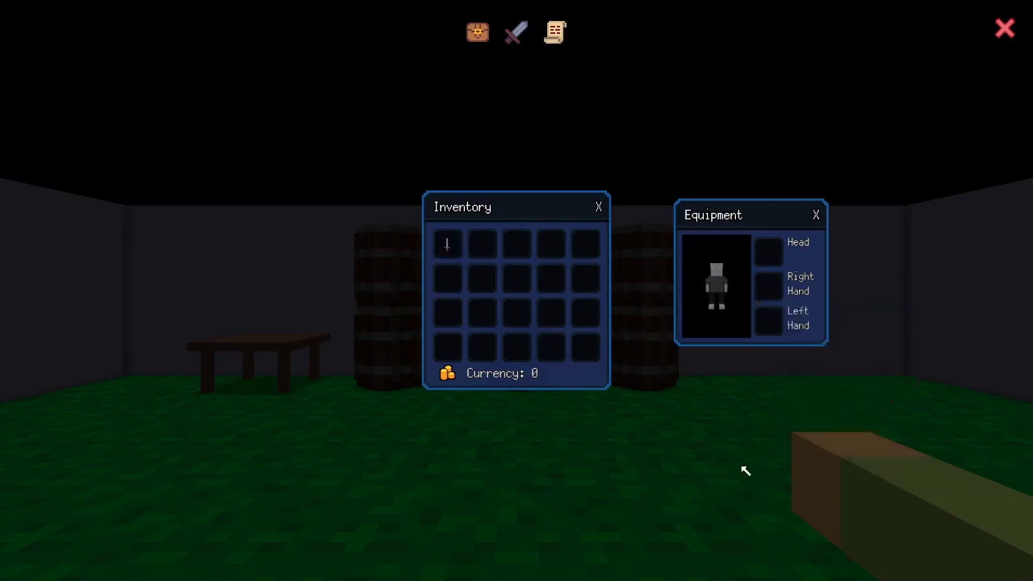
key(i)
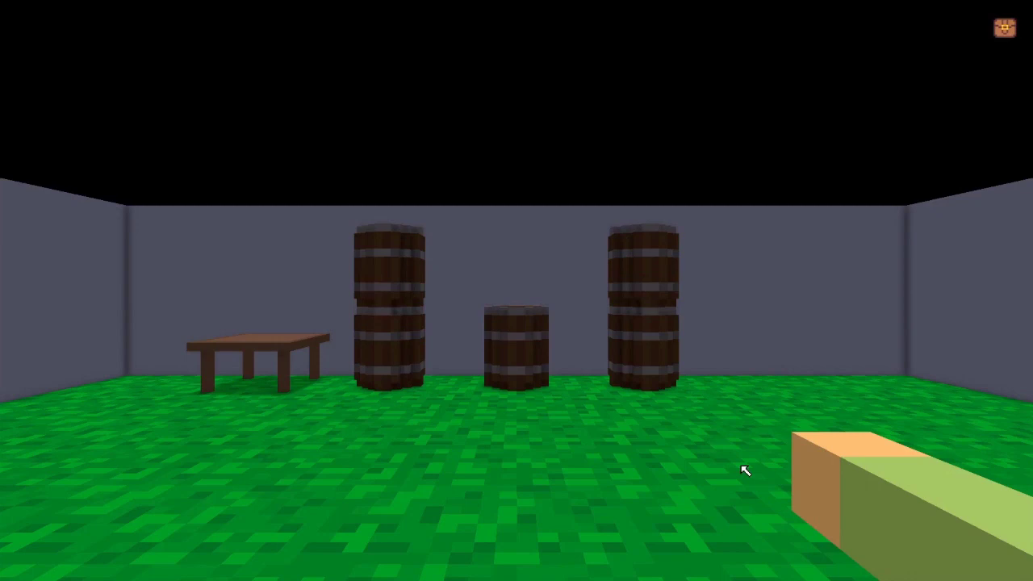
Run print(camera.view_model) in the debug console to check the current view model, and quit the test game.
key(grave)
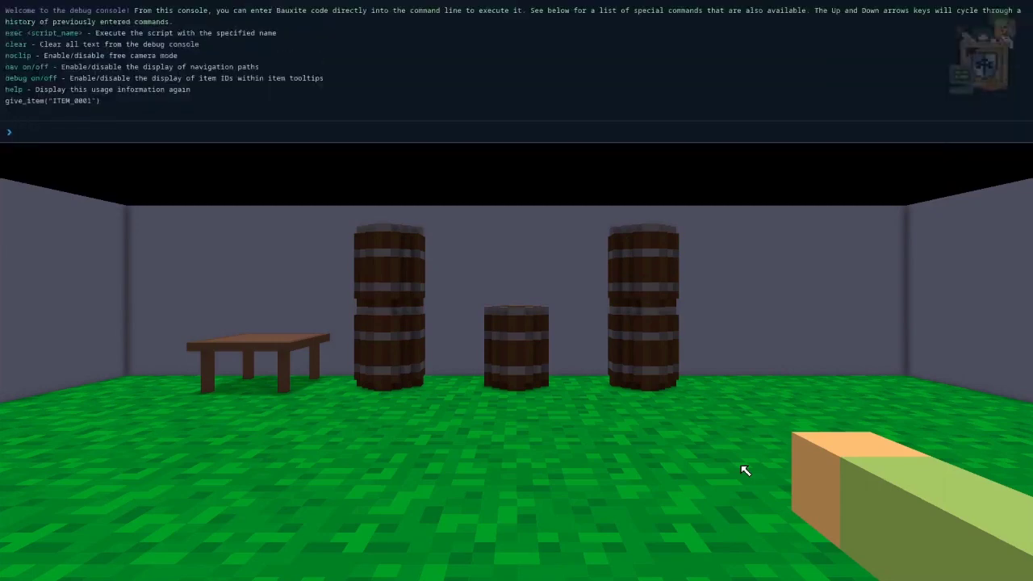
text(print()camera.view_model)
key(Return)
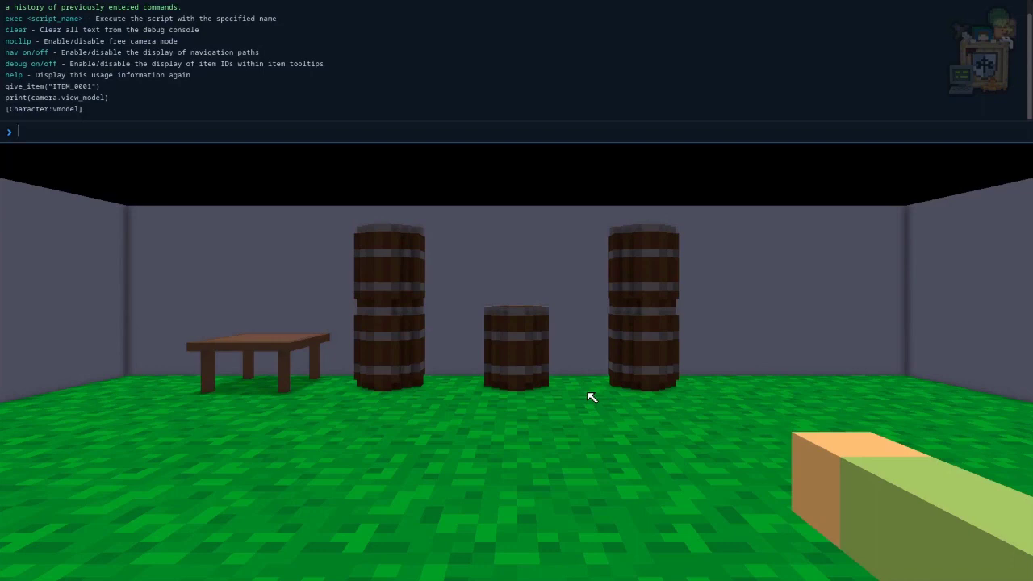
key(Escape)
key(Escape)
click(71, 198)
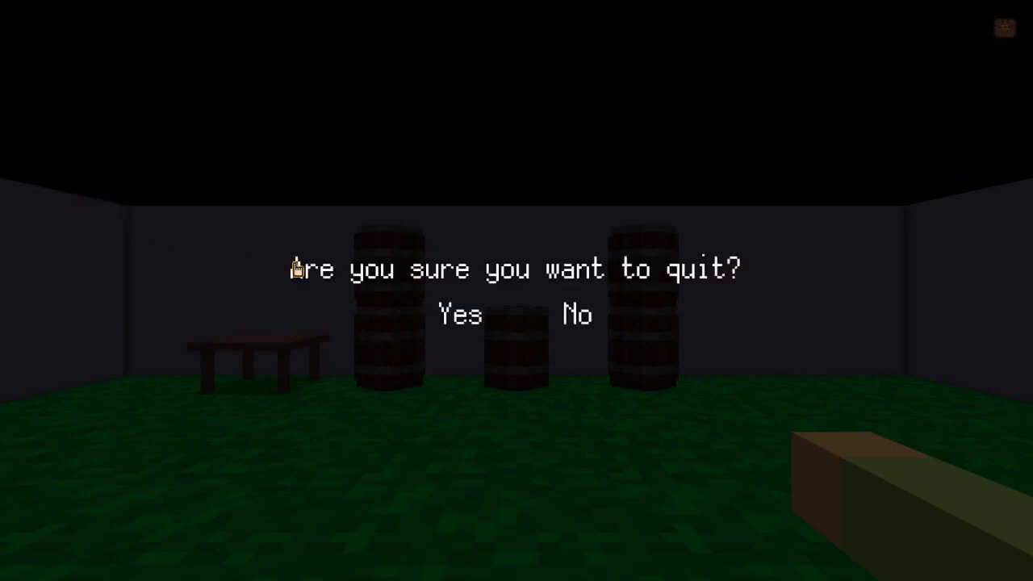
click(454, 316)
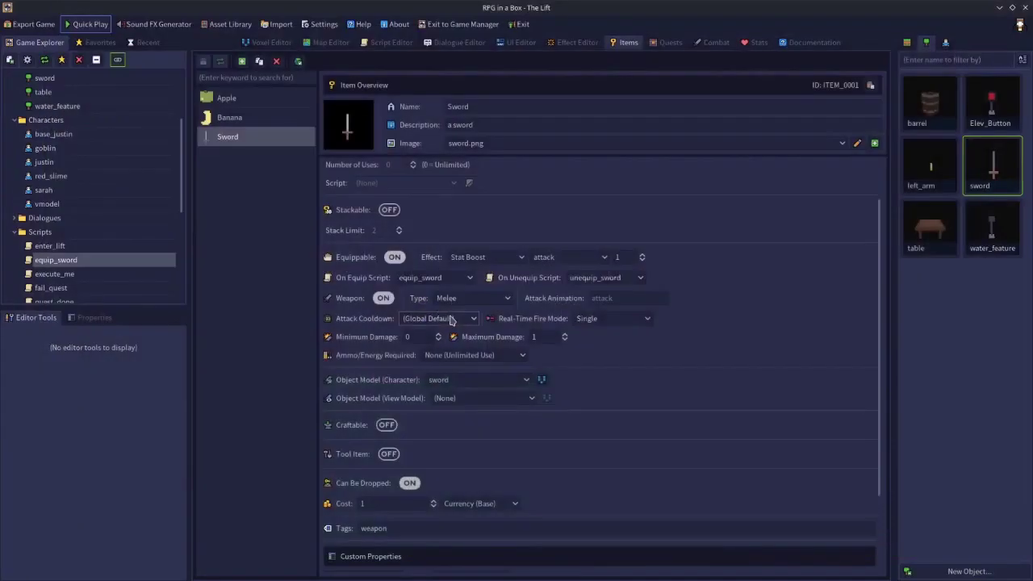
Open the vmodel character and save a copy of it as a character named vmodel2.
click(945, 42)
double_click(991, 226)
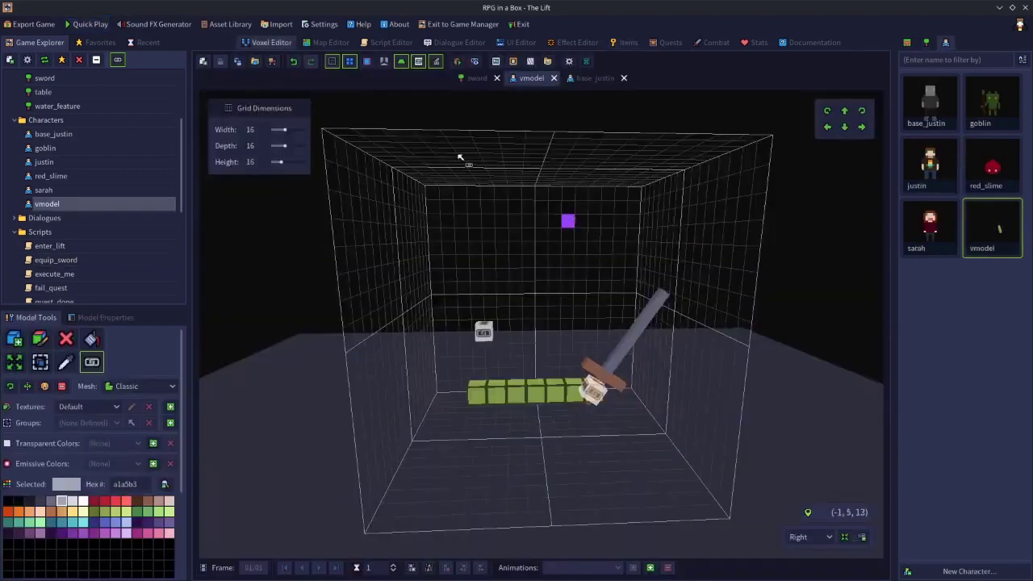
click(238, 67)
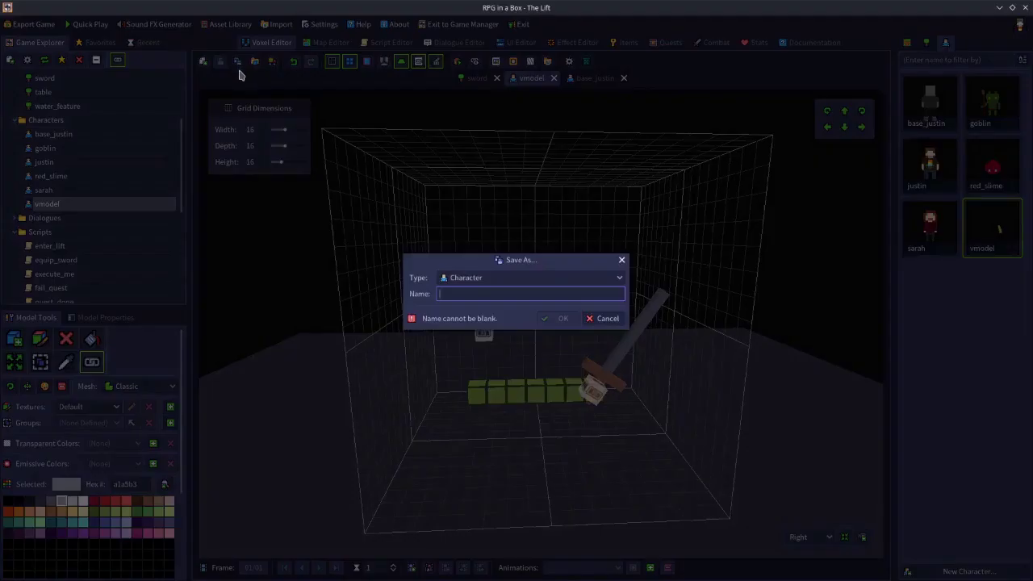
text(vmodel2)
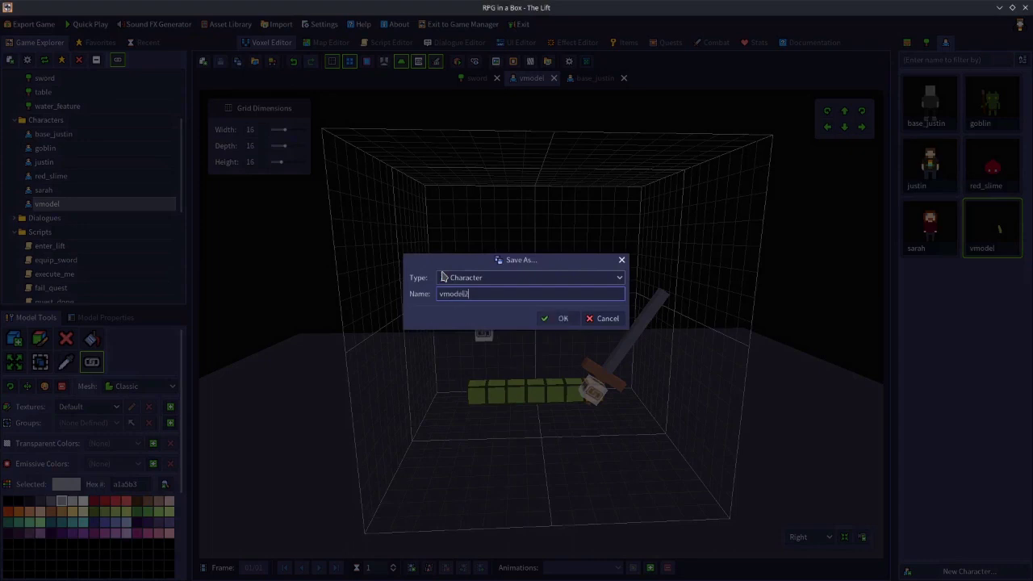
click(562, 318)
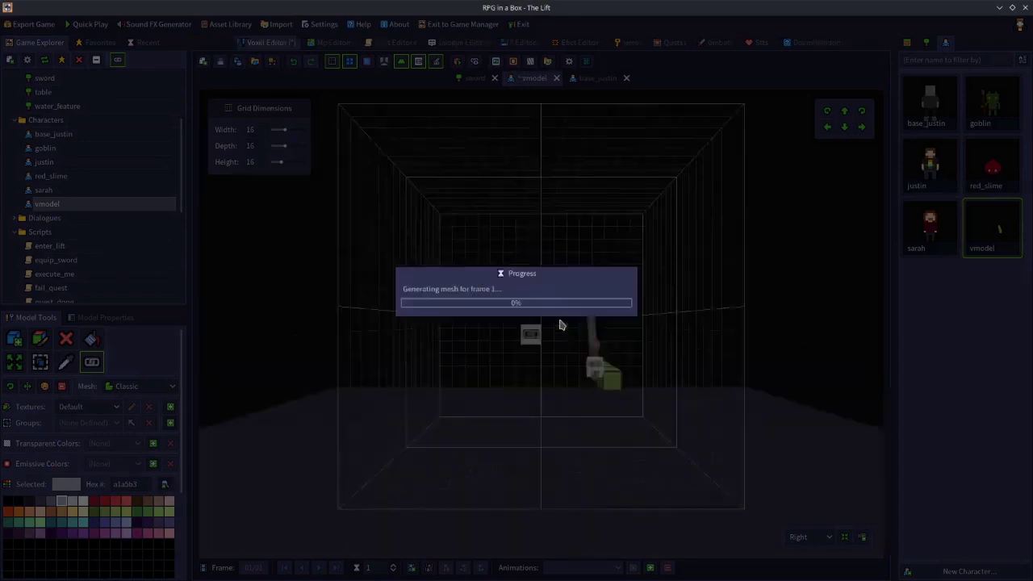
Paint the green arm voxels of vmodel2 red (b3202a).
right_drag(578, 334, 661, 379)
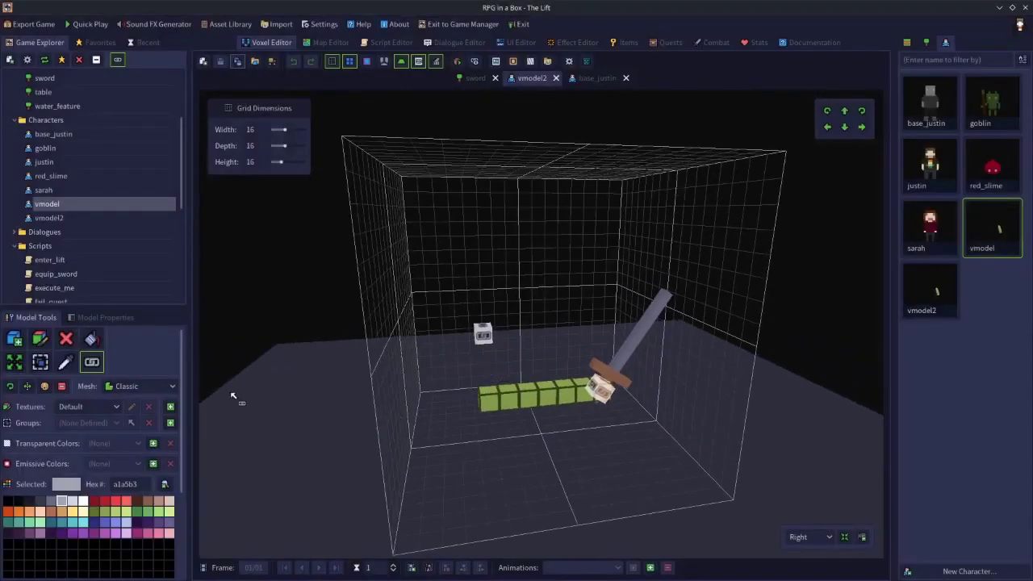
click(45, 345)
click(104, 501)
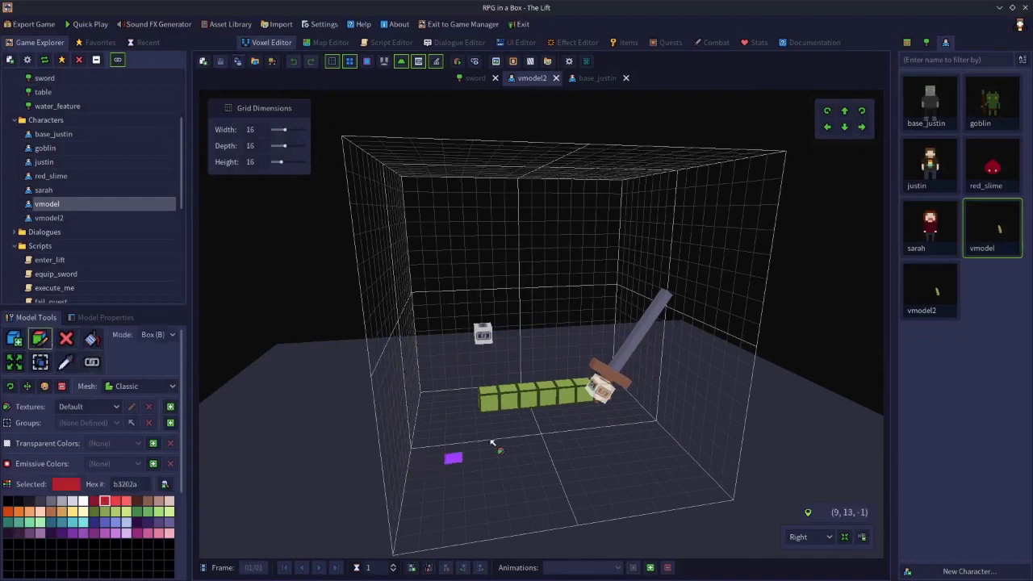
drag(488, 402, 591, 403)
right_drag(540, 451, 388, 440)
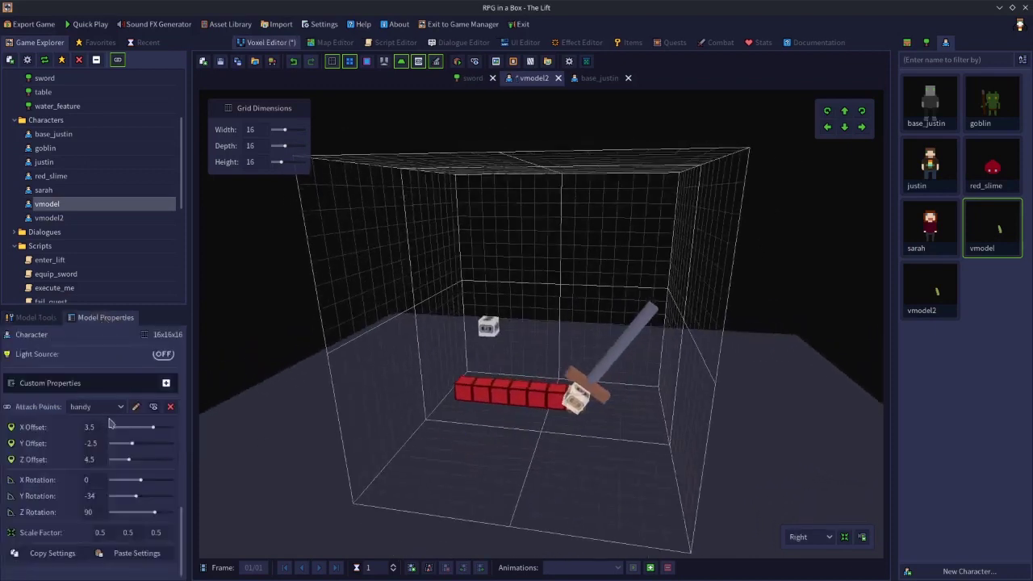
Delete the handy attach point from vmodel2 and save the model.
click(169, 407)
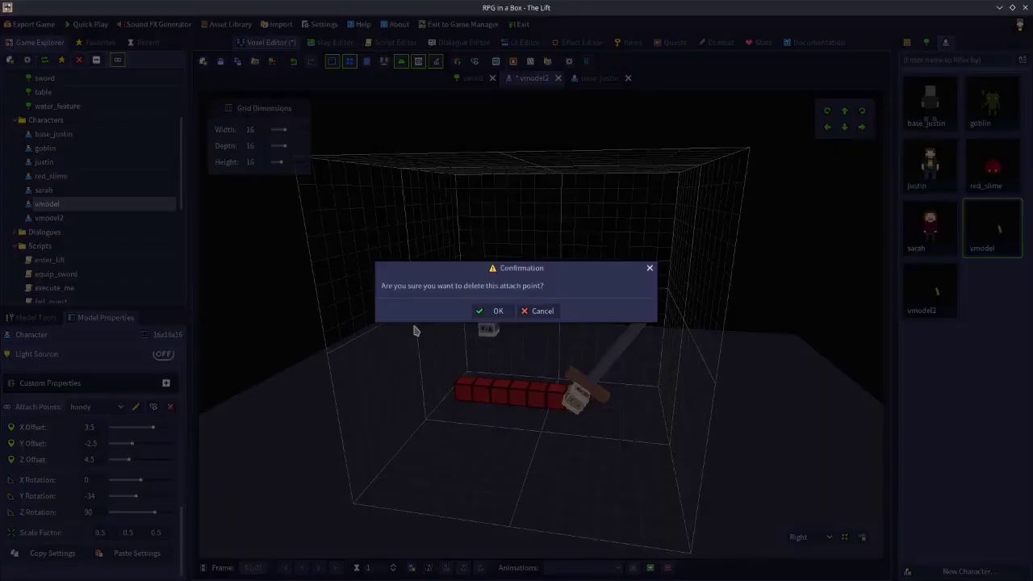
click(492, 313)
key(e)
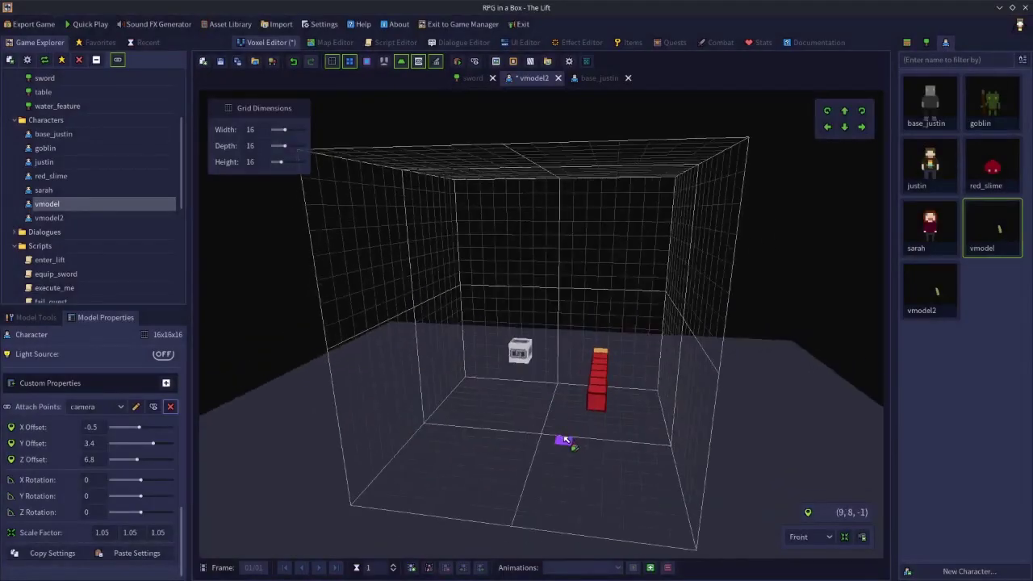
click(220, 61)
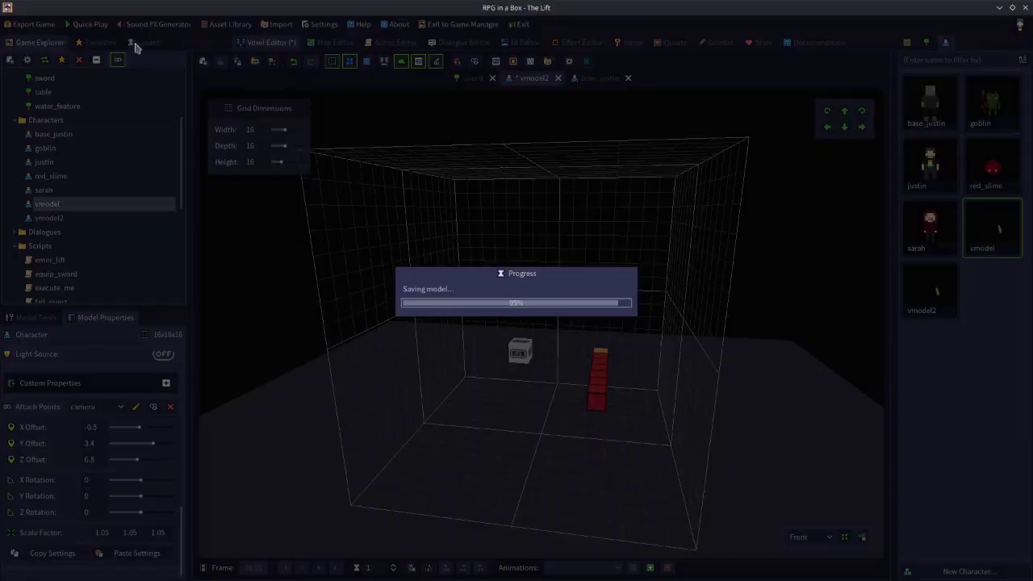
Start another test run of the game and give the player item ITEM_0001 through the debug console.
click(88, 24)
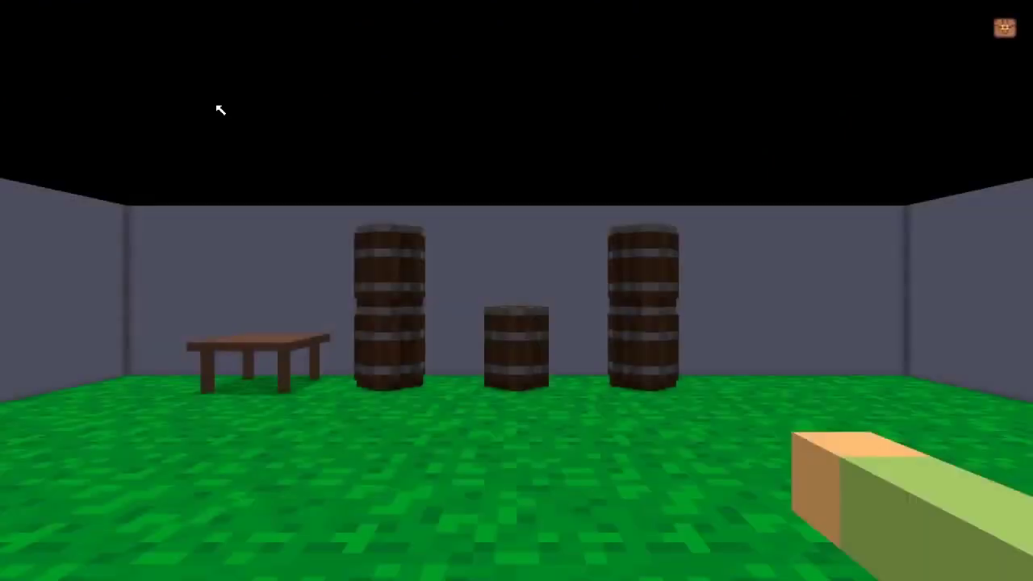
key(grave)
text(g)
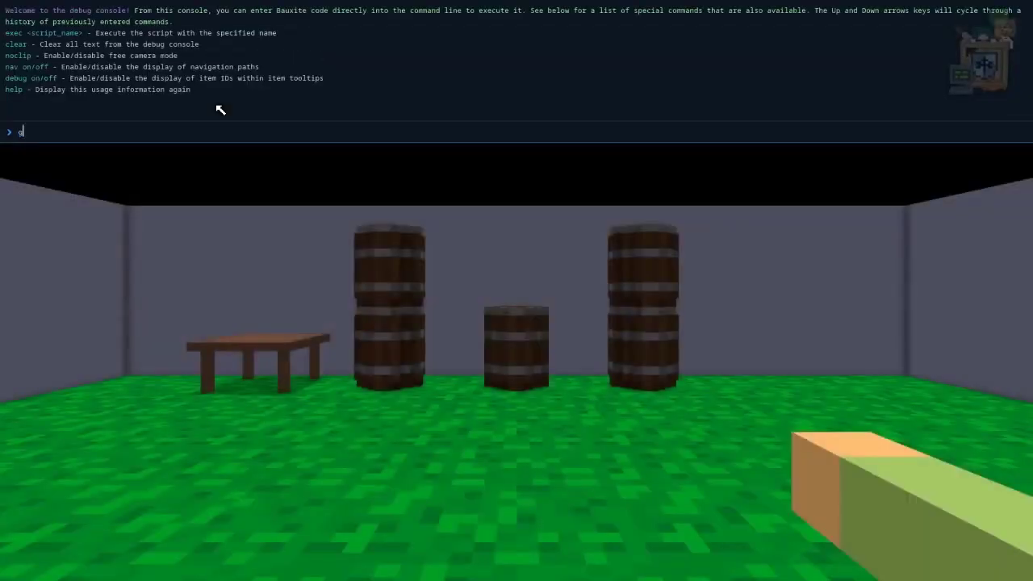
text(ive_item('ITEM_0001)
key(Return)
key(grave)
Bring up the inventory and equipment windows and equip the sword in the Right Hand slot.
key(i)
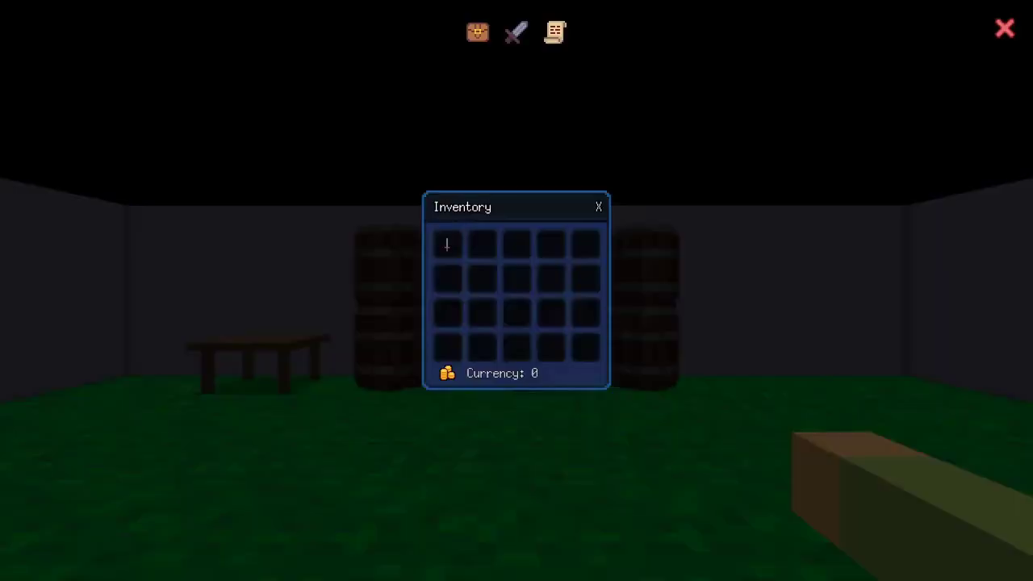
click(516, 33)
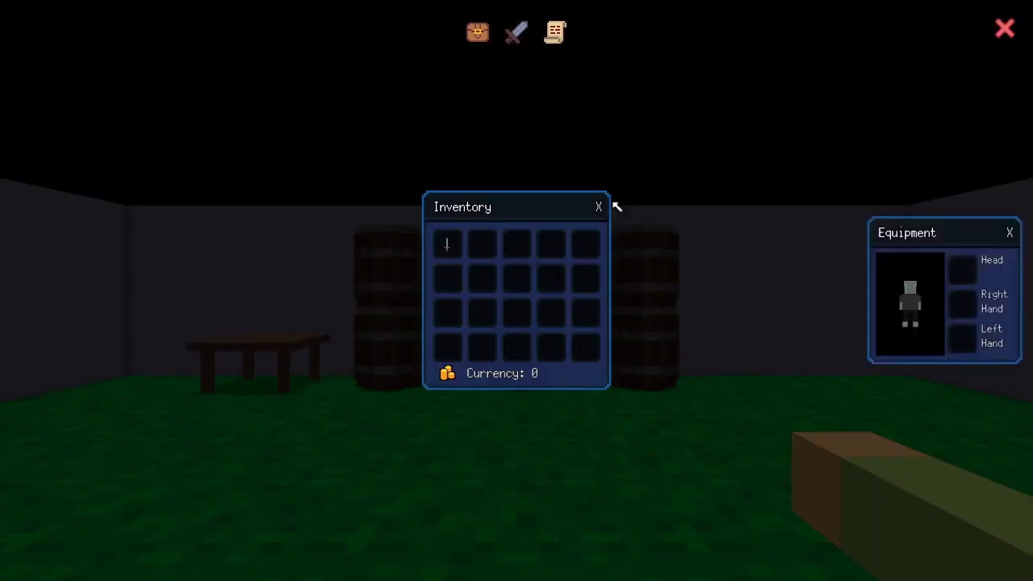
drag(447, 243, 960, 303)
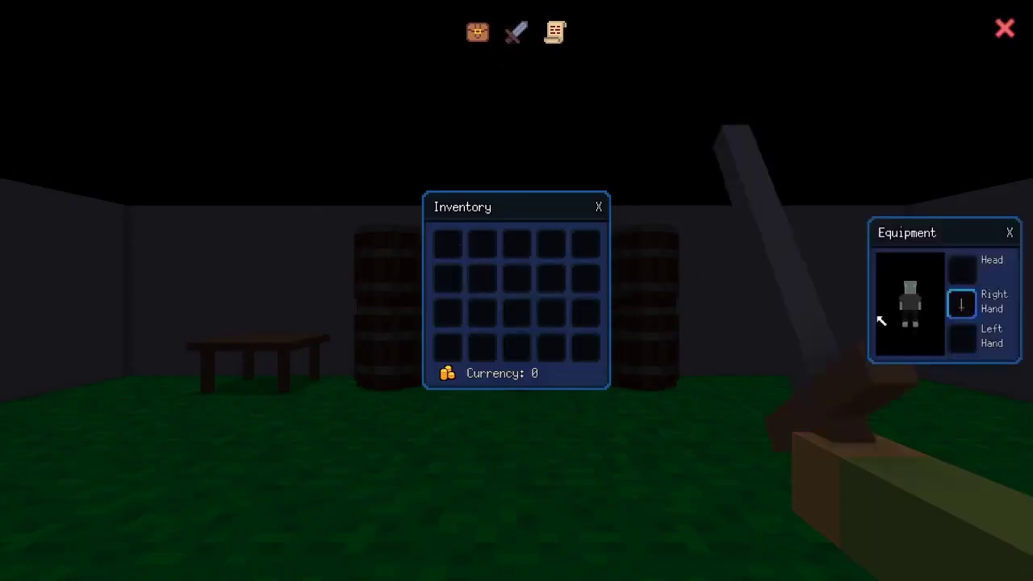
Close the inventory and equipment windows, look around the room, and set camera.view_model to "vmodel2" through the debug console.
key(Escape)
click(720, 340)
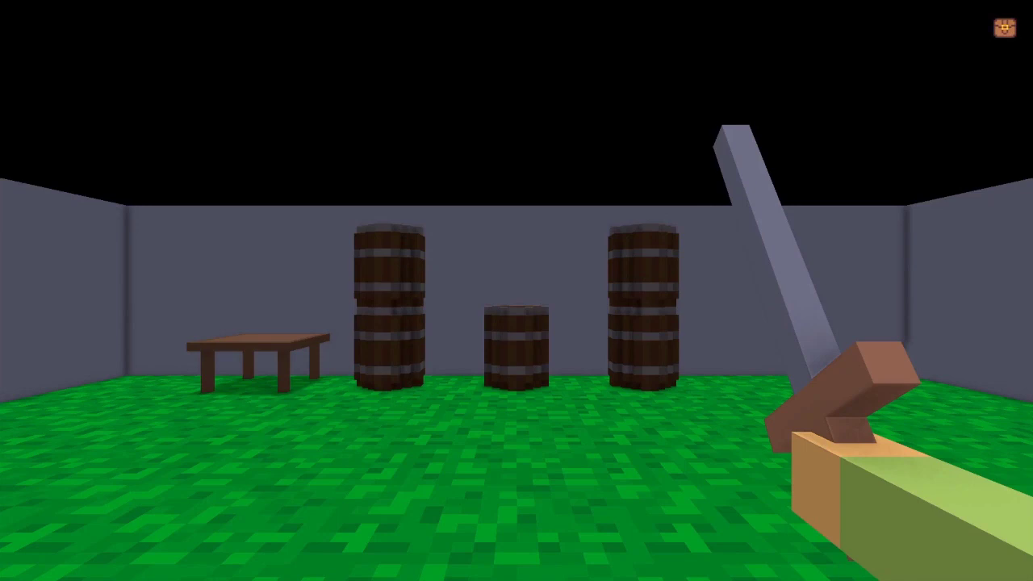
key(s)
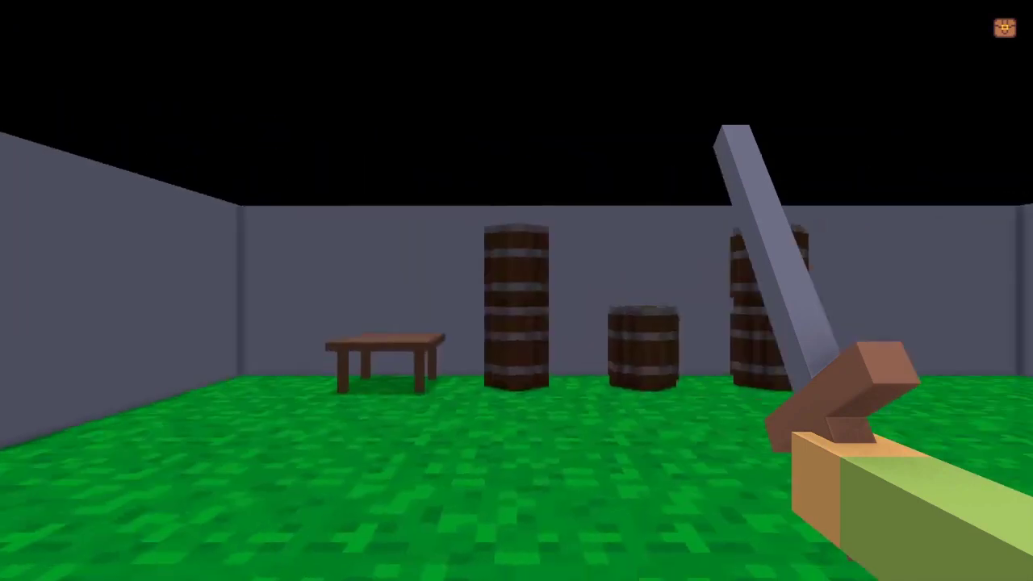
key(grave)
text(camer)
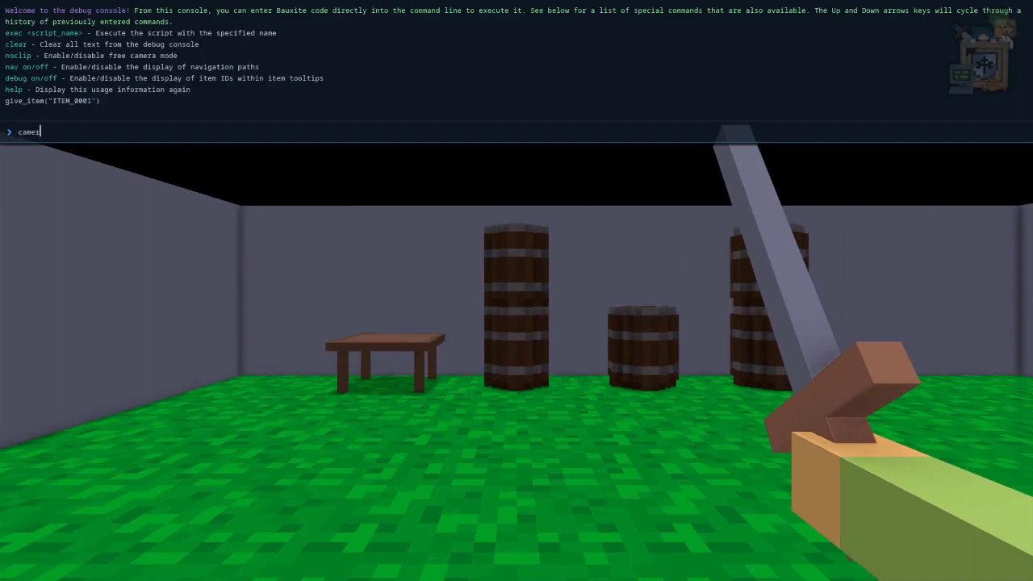
text(a.view_model = )
text( vmodel2")
key(Return)
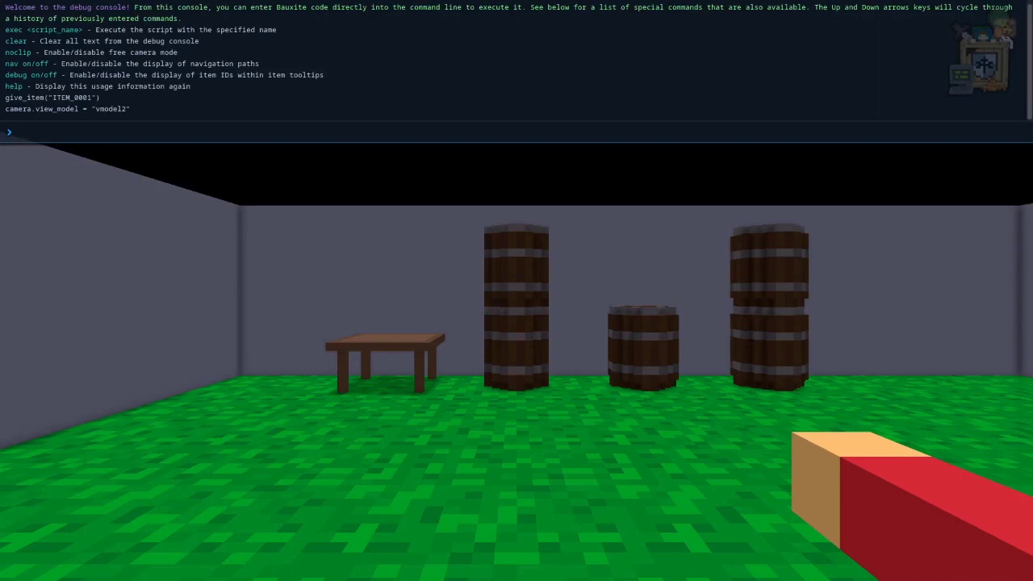
Set camera.view_model back to "vmodel" by reusing the previous console command.
key(Up)
key(Left)
key(BackSpace)
key(Return)
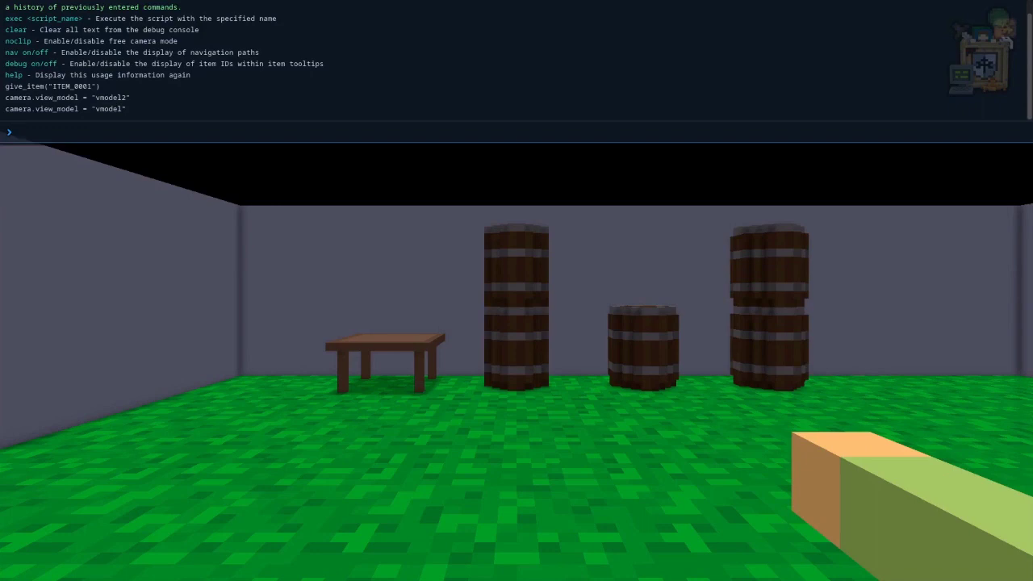
Print the attach points of the current view model with print(camera.view_model.attach_points).
text(print()
text(camera)
text(.view_model)
text(.)
text(attach_p)
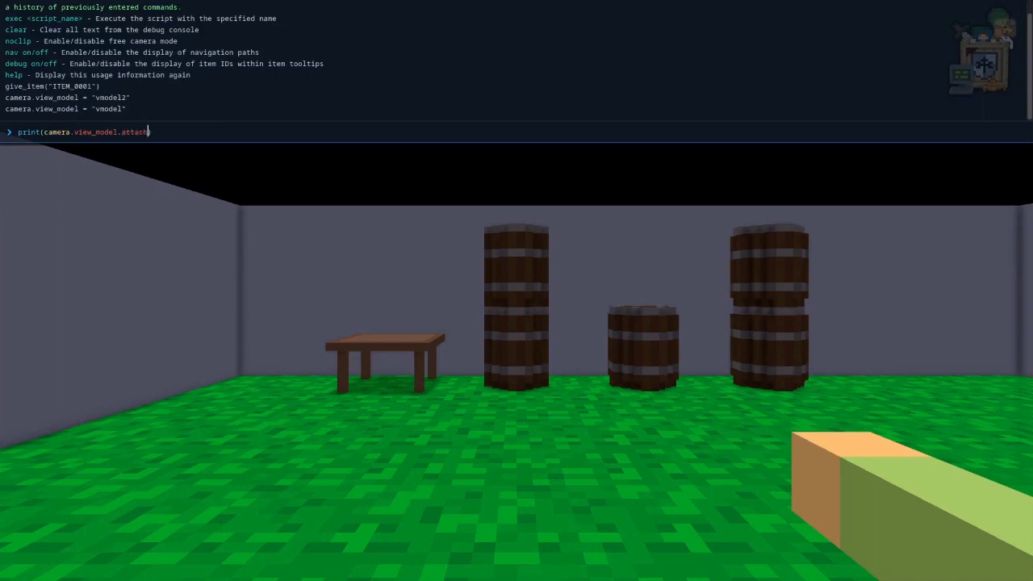
text(oints)
key(Return)
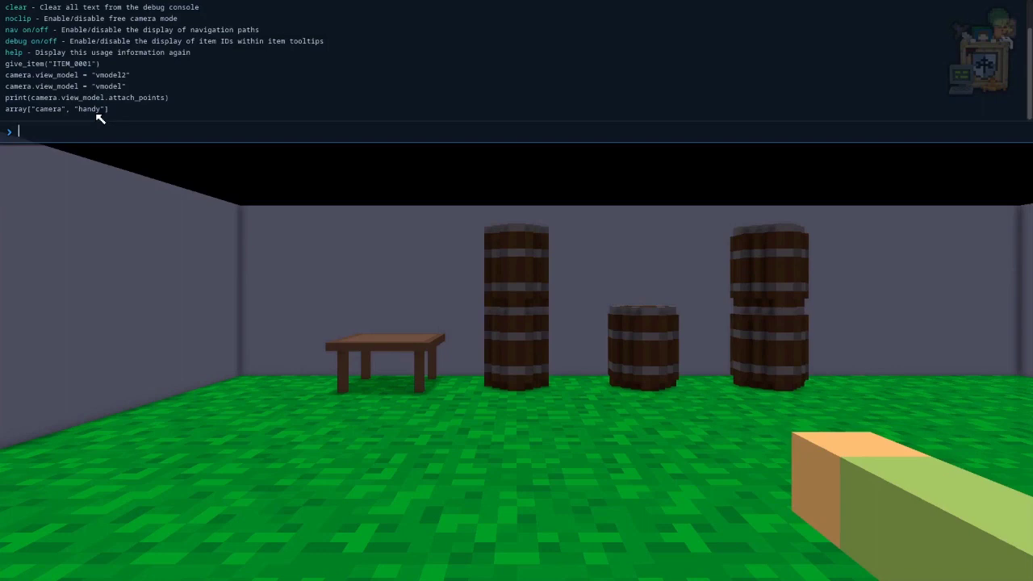
Attach the sword to the view model by running attach_object("sword", camera.view_model, "handle", "handy").
text(attach_object("sword", camera.view_model, "handle")
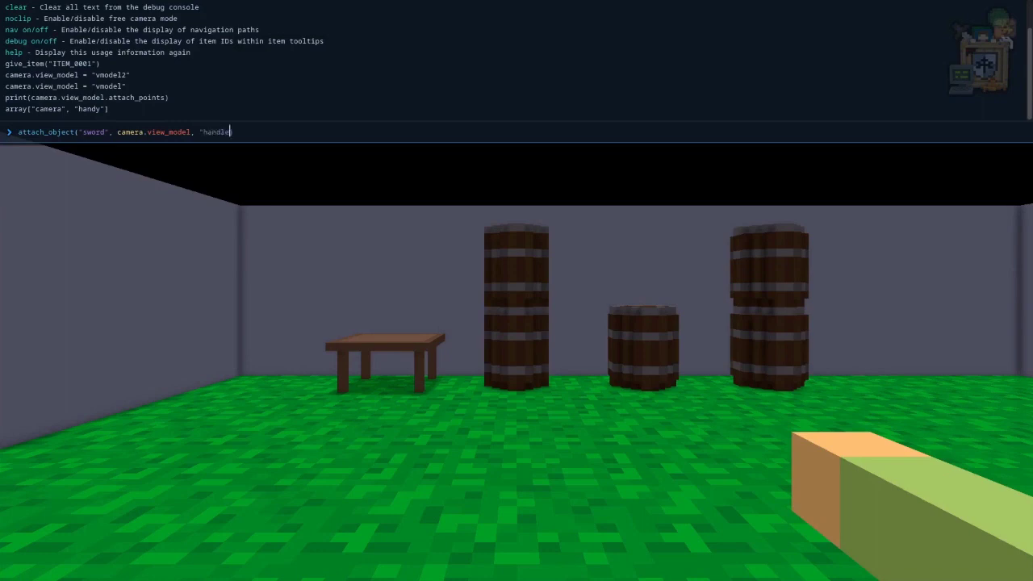
text(, "handy"))
key(Return)
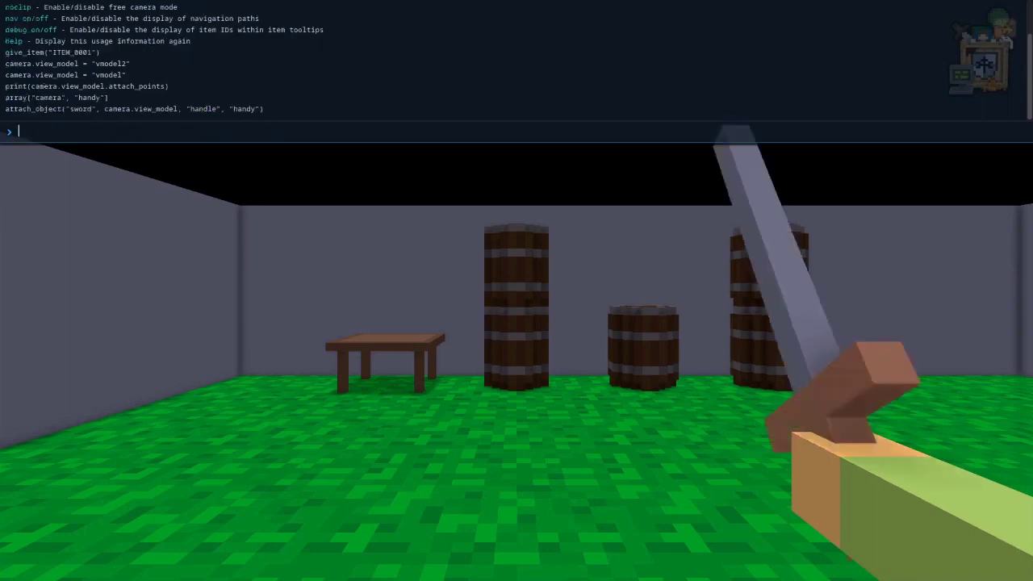
Try to print the object attached at handy directly with print(camera.view_model.attachment["handy"]).
text(print()
text(camera)
text(.view_model)
text(.attachm)
text(nts)
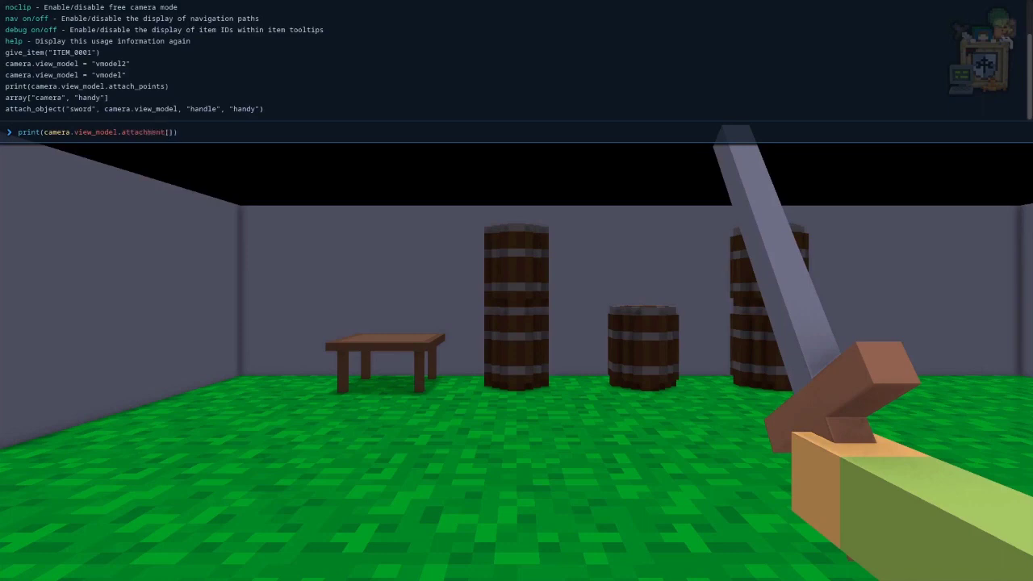
text(["handy)
key(Return)
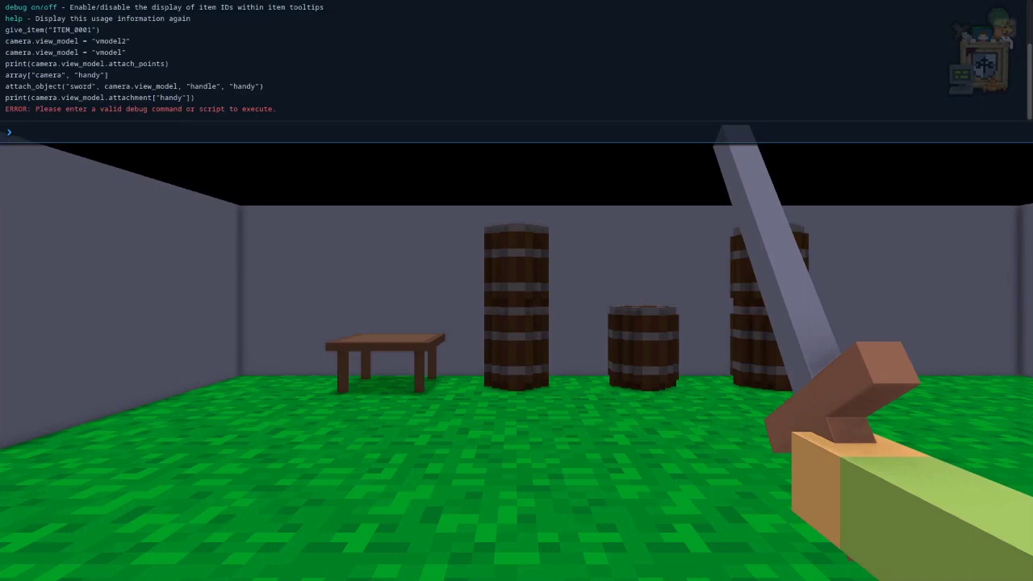
Store camera.view_model in $vm and $vm.attachment["handy"] in $object1, and print $object1 in a single console command.
text(s)
text(vm)
text( = )
text(camera.v)
text(iew_model)
text(;)
text( $ob)
text(ject1)
text(= )
text($vm)
text(.attach)
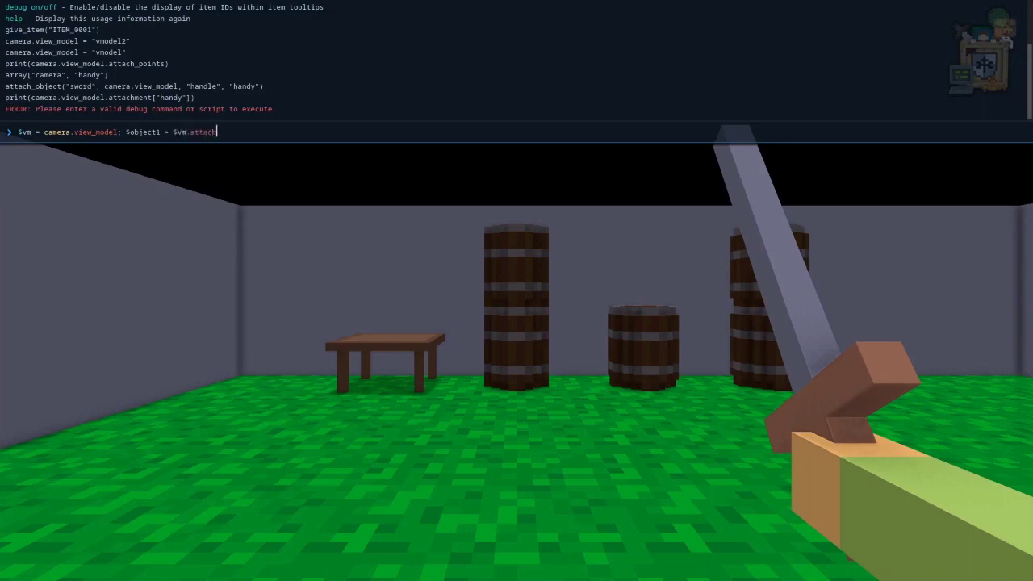
text(ment["handy"]; print($object1)
key(Return)
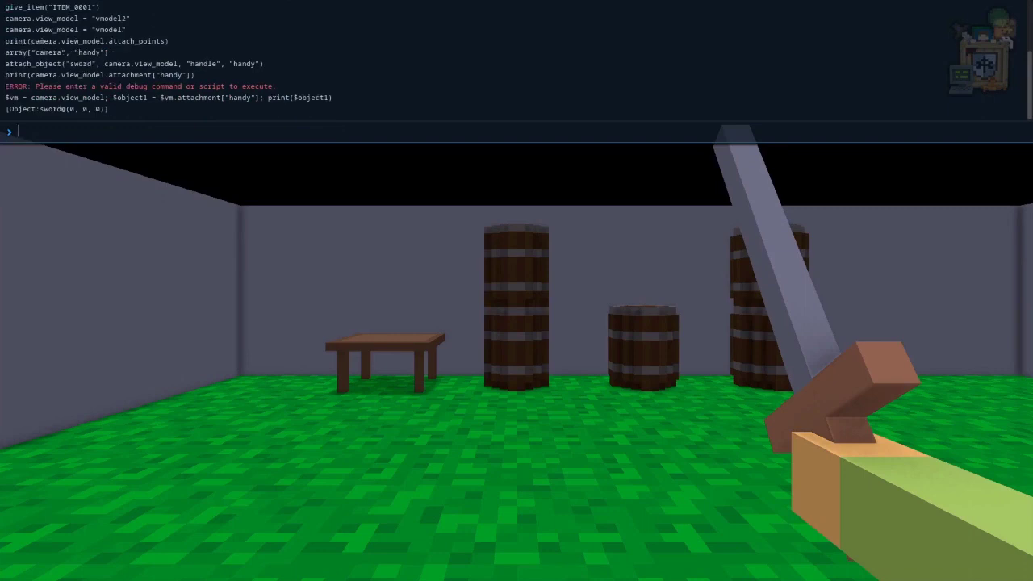